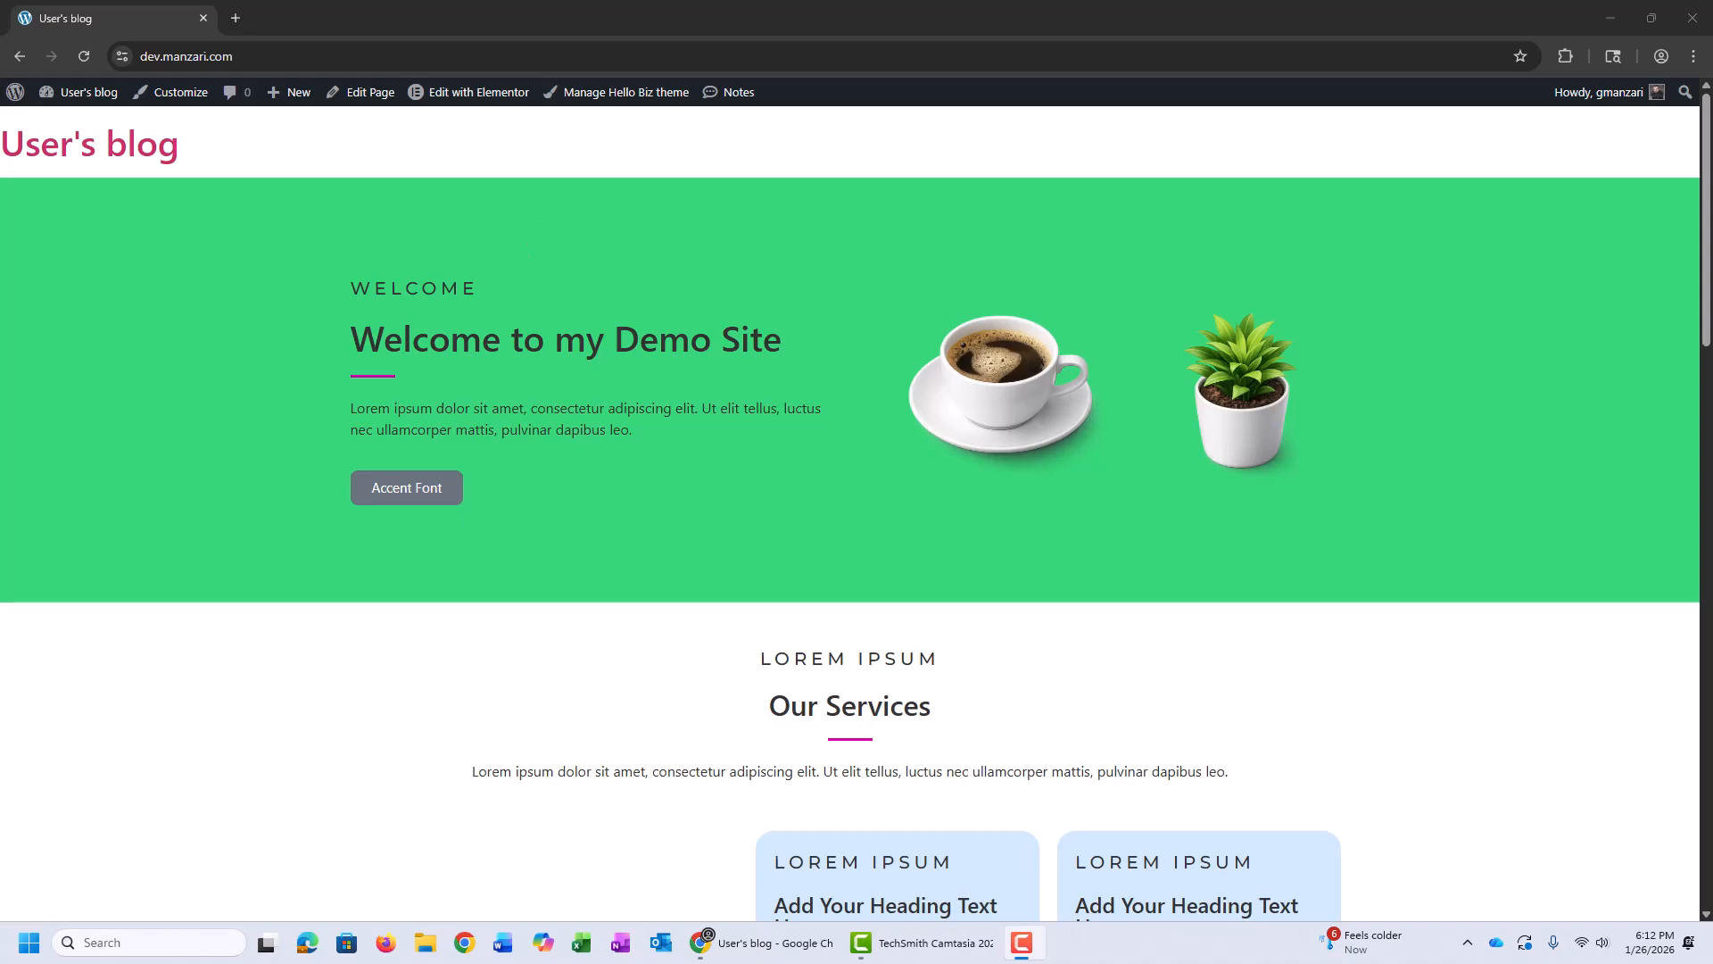
Step: Look through the demo homepage from the welcome banner down to the last section and return to its beginning
{"action": "scroll", "coordinate": [849, 505], "scroll_direction": "down", "scroll_amount": 8}
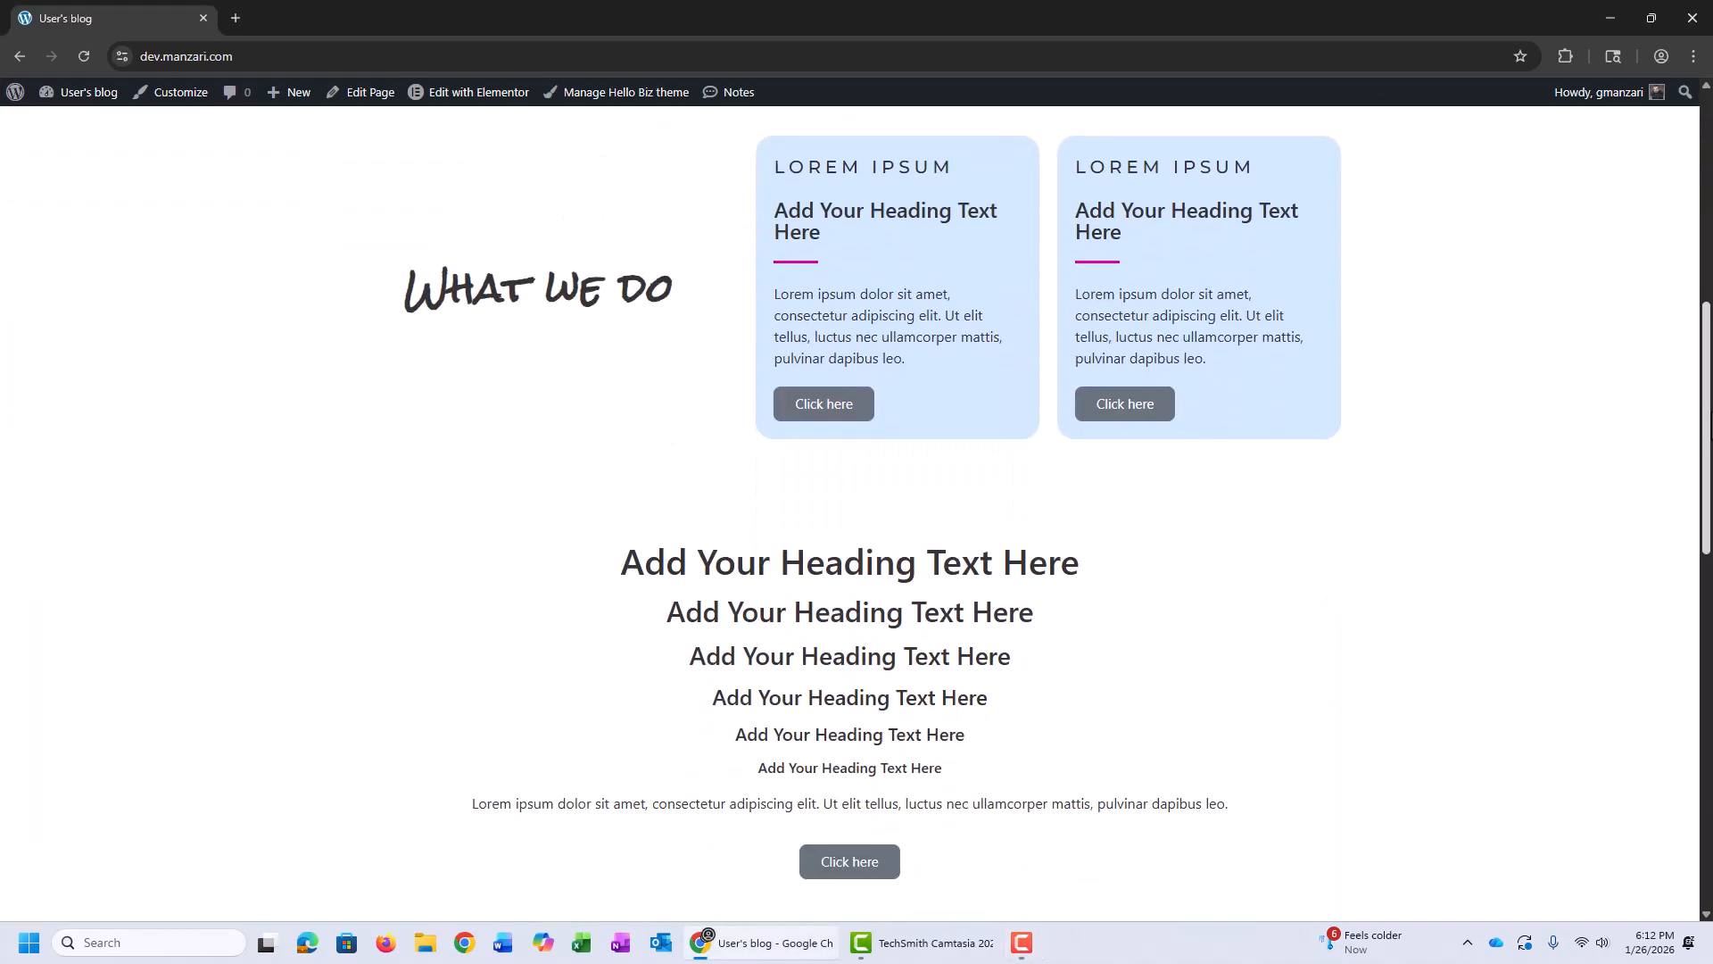
{"action": "scroll", "coordinate": [850, 513], "scroll_direction": "down", "scroll_amount": 10}
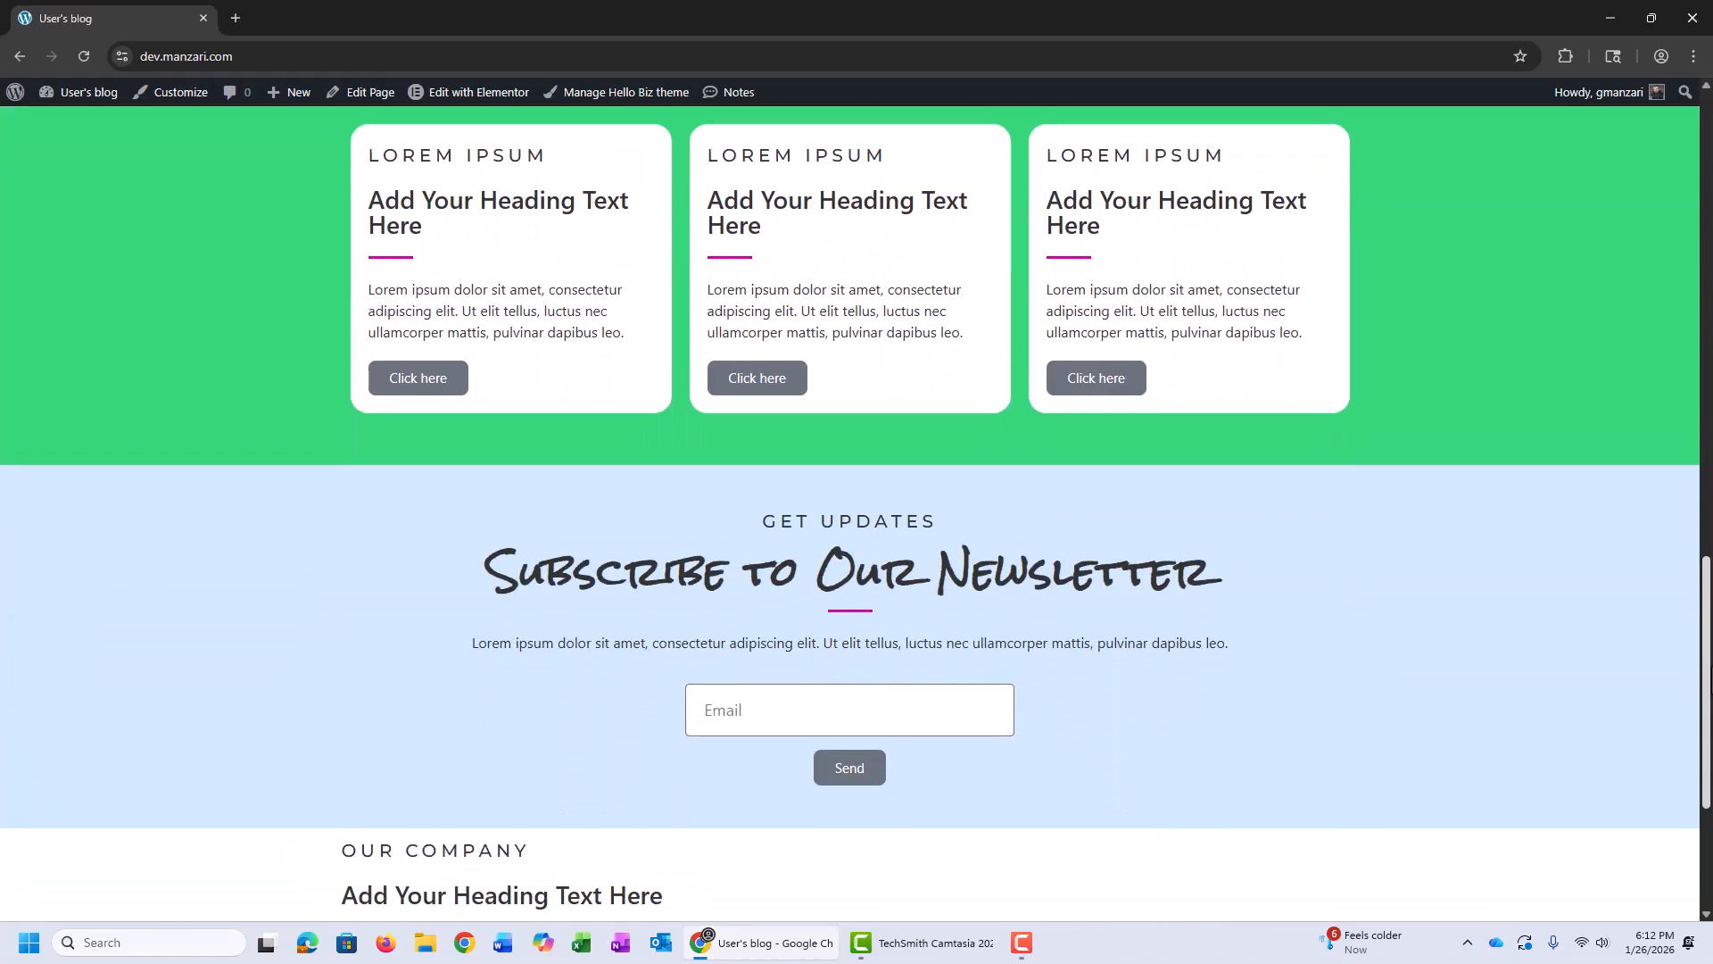
{"action": "scroll", "coordinate": [850, 513], "scroll_direction": "down", "scroll_amount": 4}
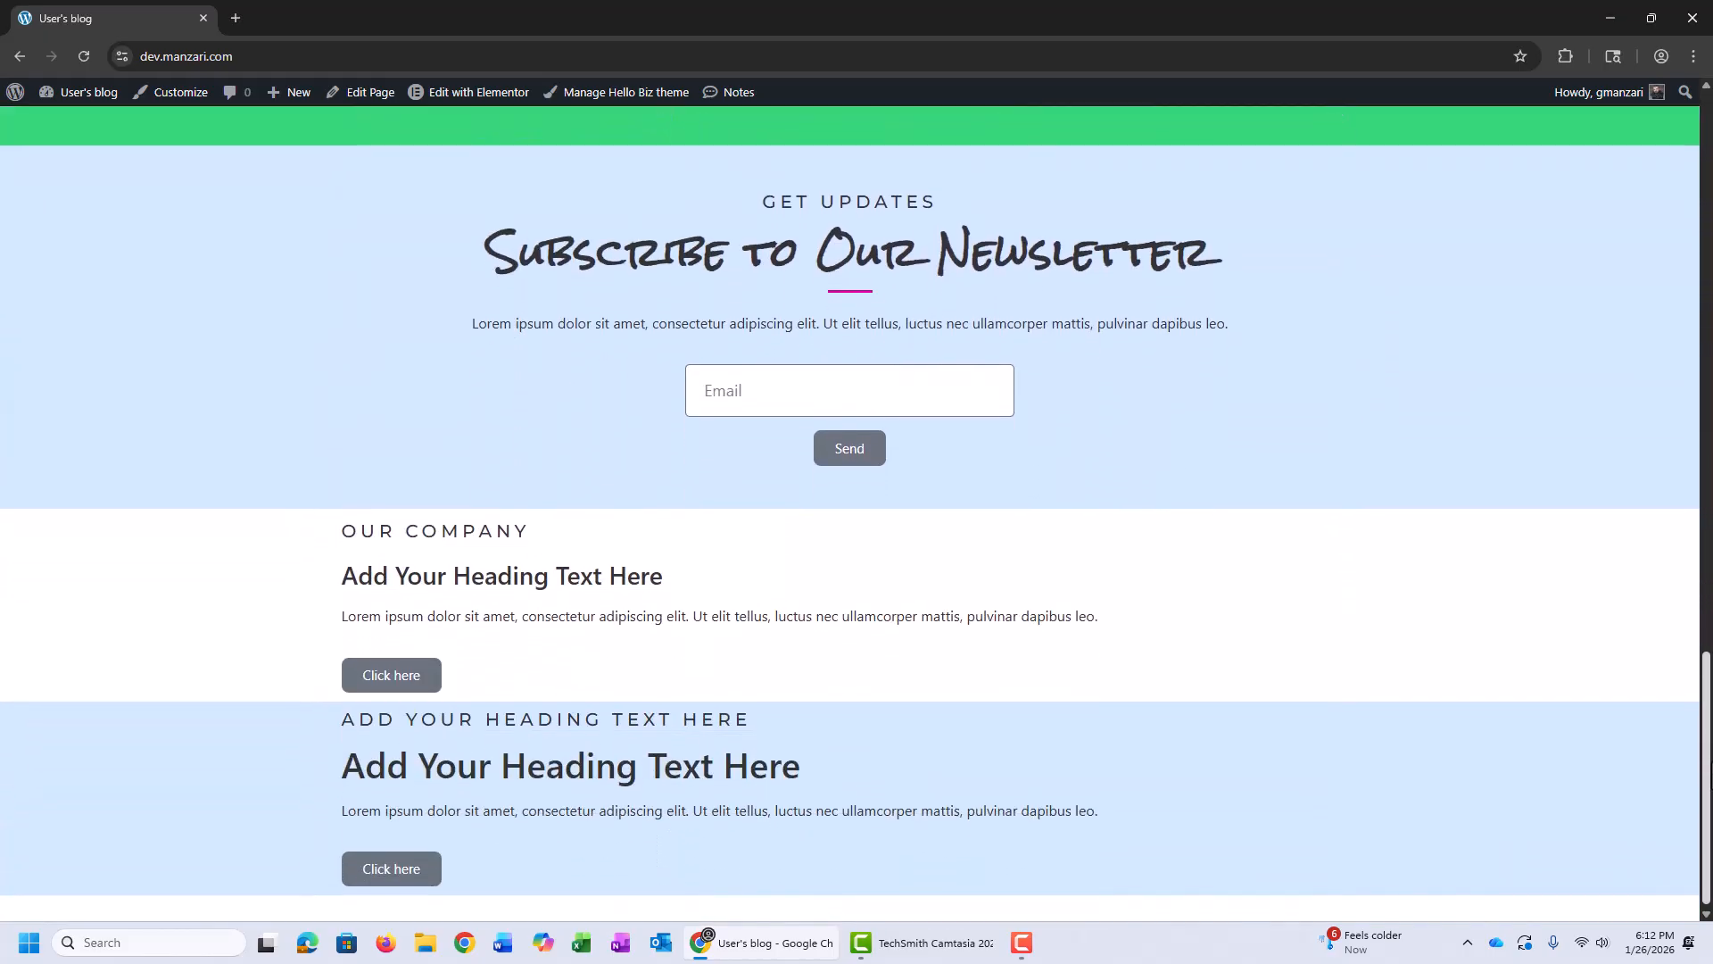
{"action": "scroll", "coordinate": [850, 513], "scroll_direction": "up", "scroll_amount": 20}
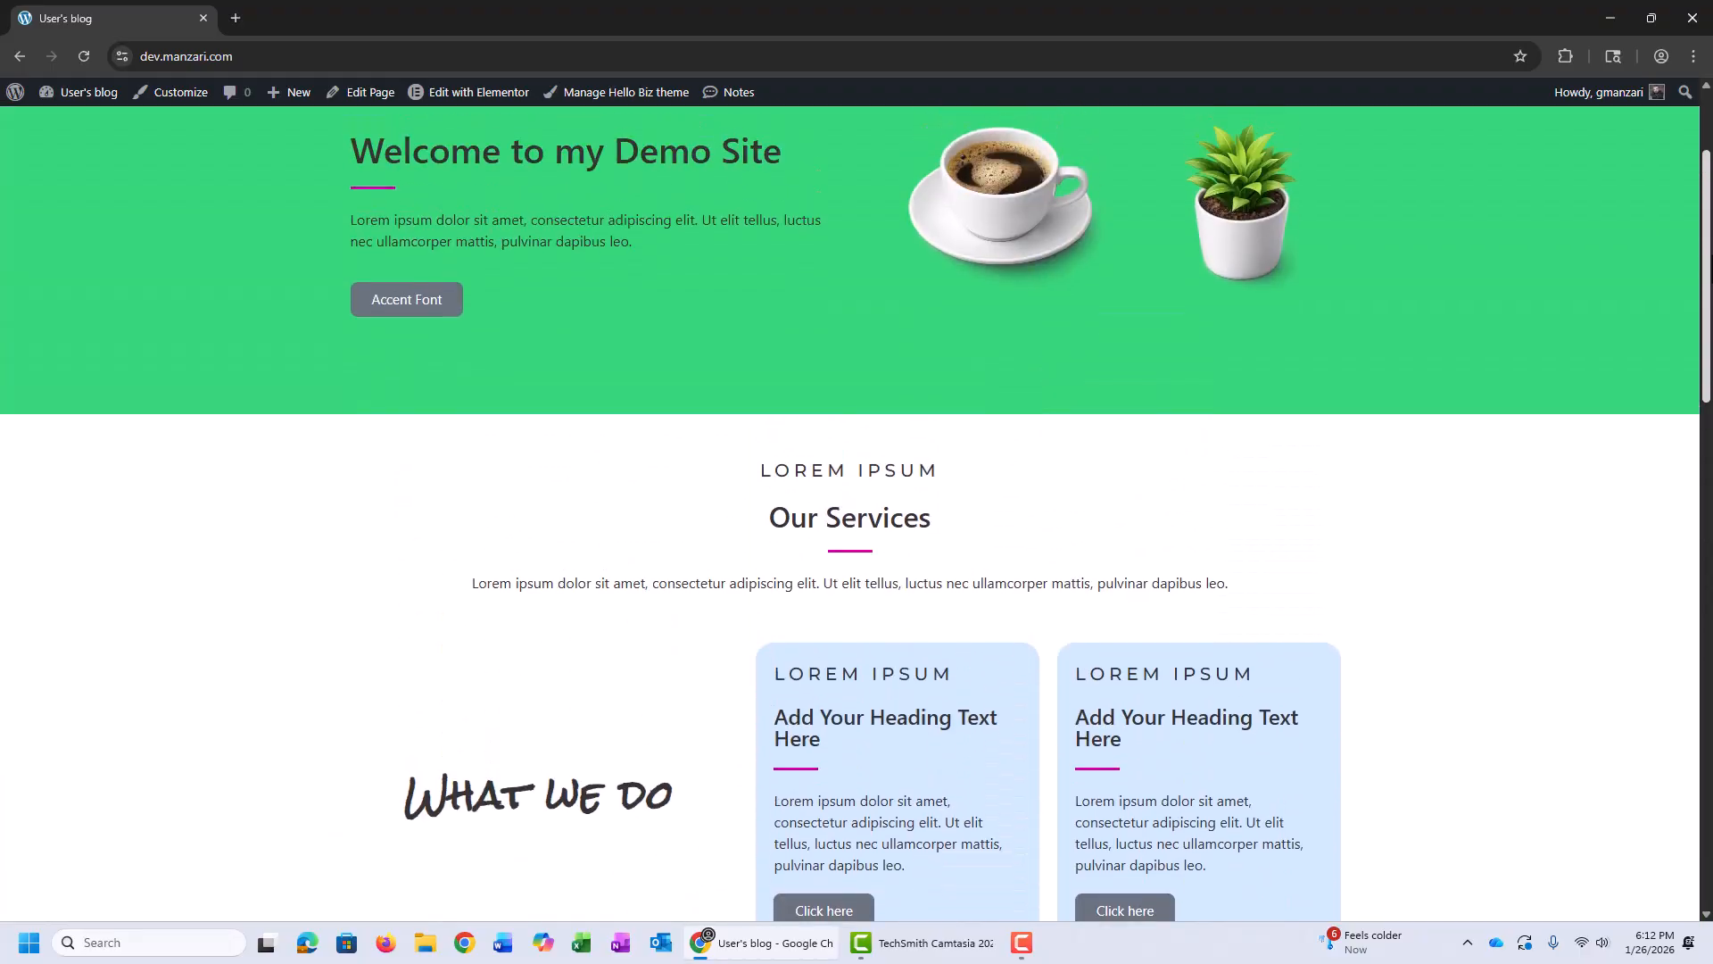
{"action": "scroll", "coordinate": [850, 513], "scroll_direction": "up", "scroll_amount": 2}
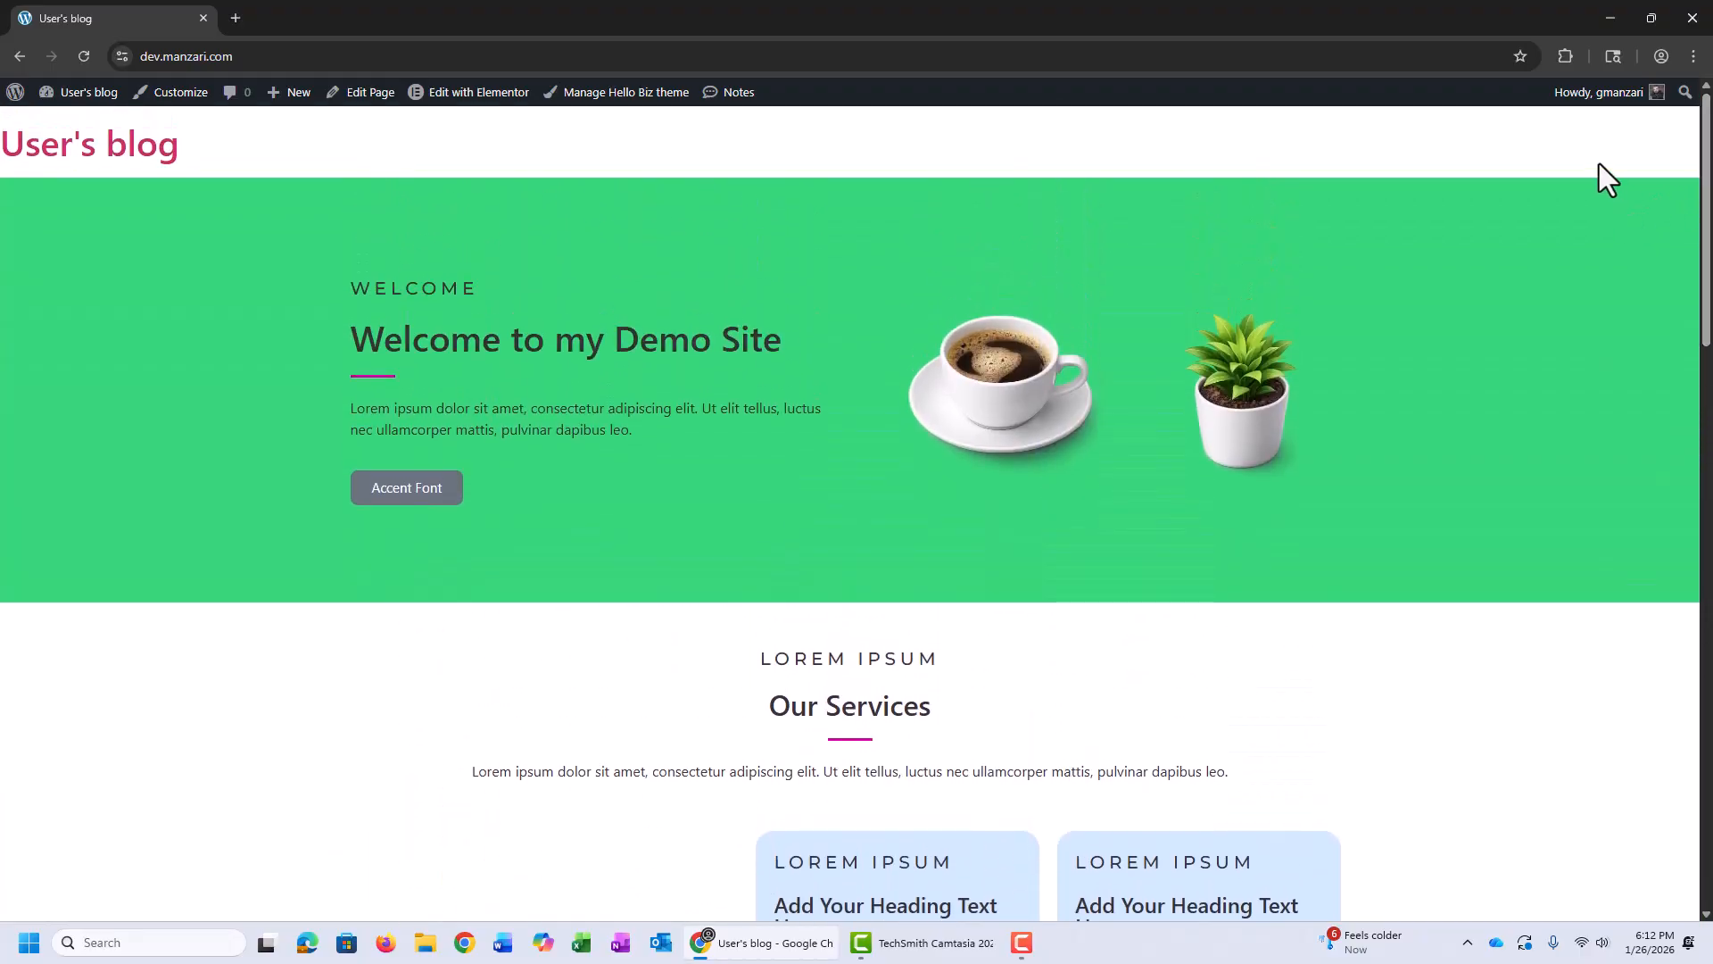
Step: Open Elementor's editor settings in the WordPress admin, dismiss the update offer for now, and examine the default colors and fonts options
{"action": "left_click", "coordinate": [93, 127]}
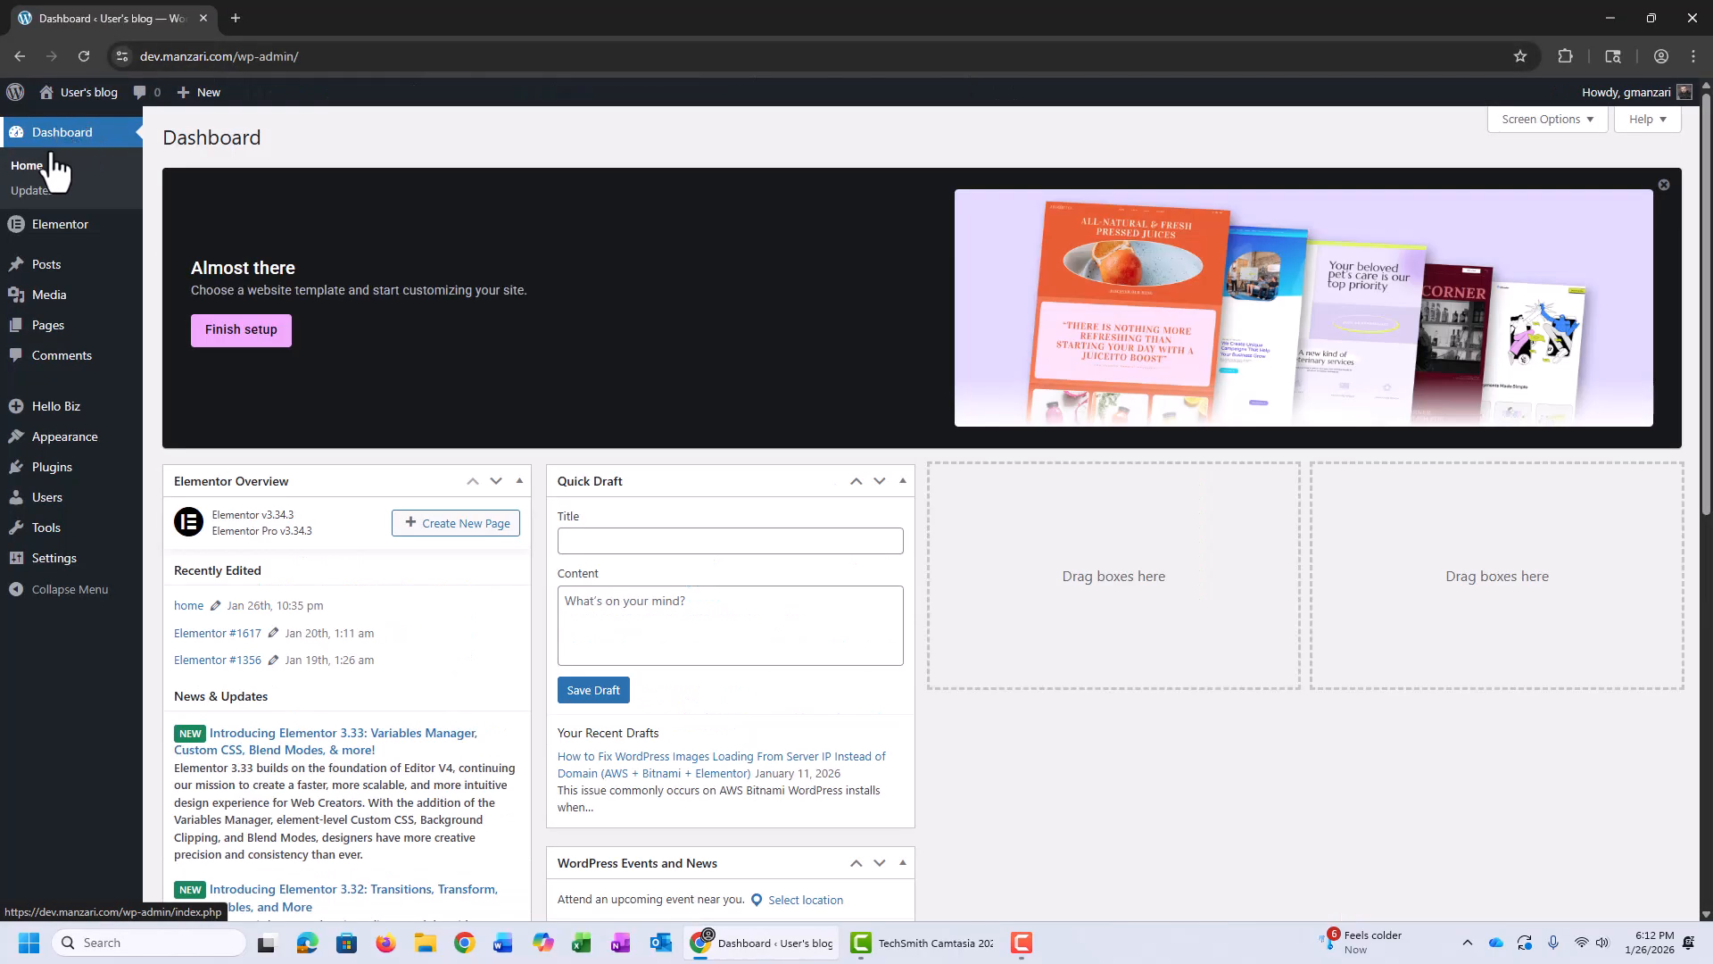
{"action": "mouse_move", "coordinate": [54, 234]}
{"action": "mouse_move", "coordinate": [183, 259]}
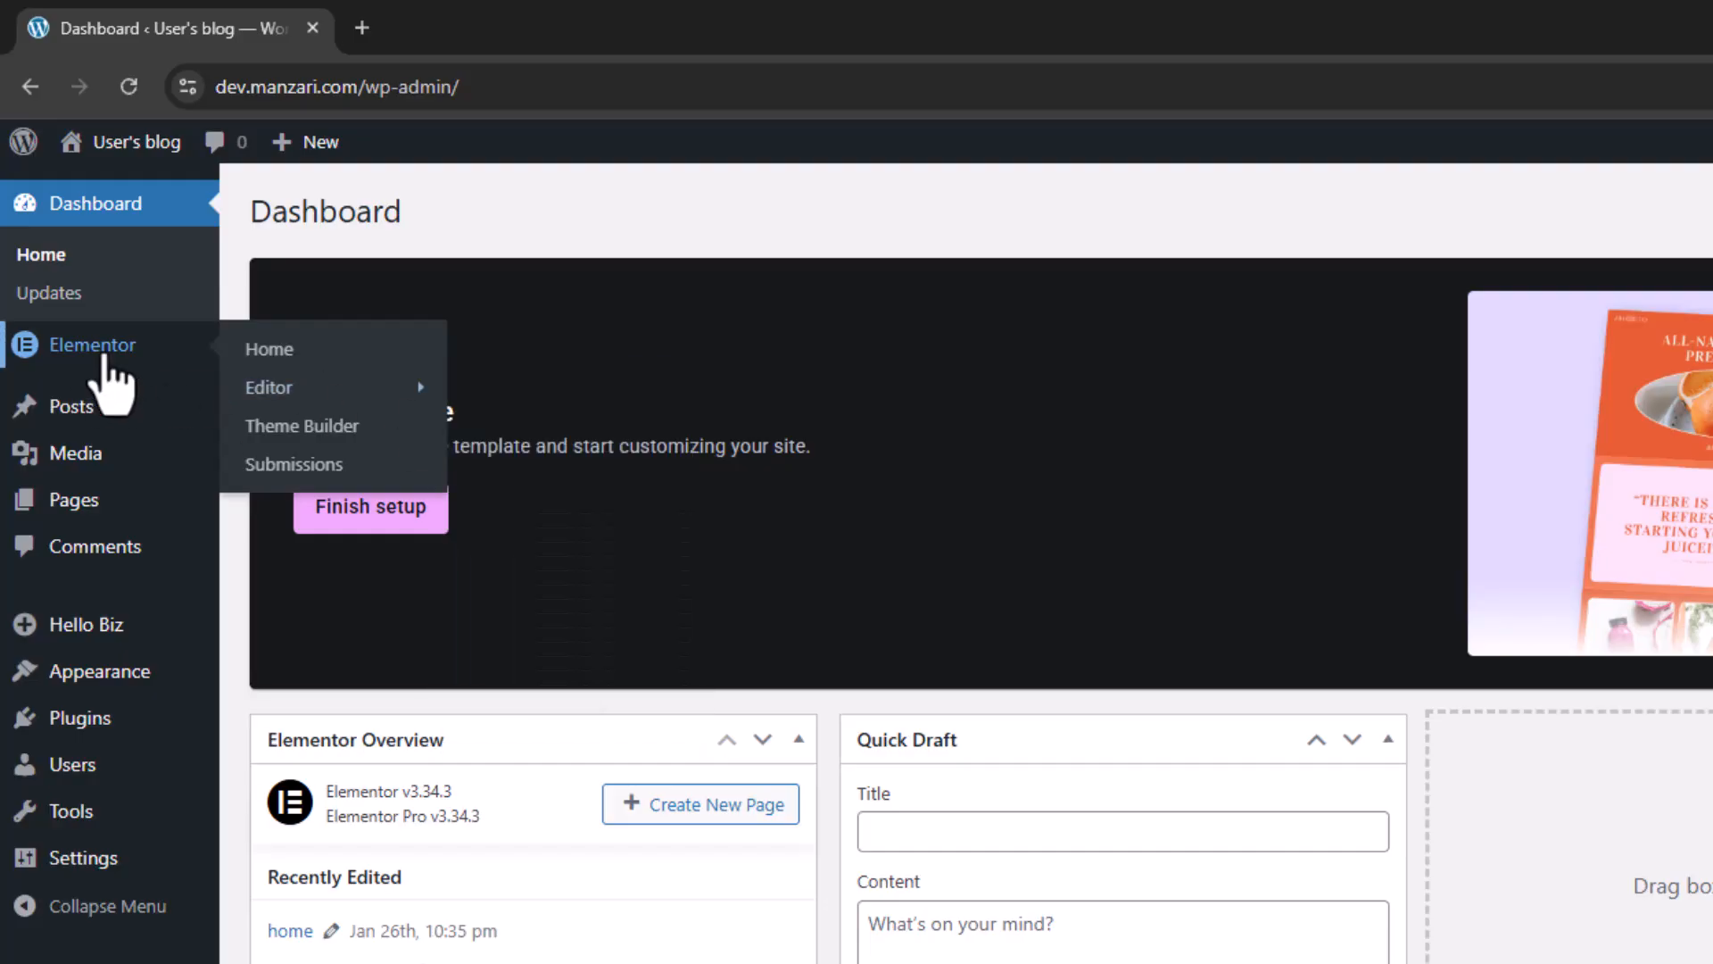
{"action": "mouse_move", "coordinate": [268, 393]}
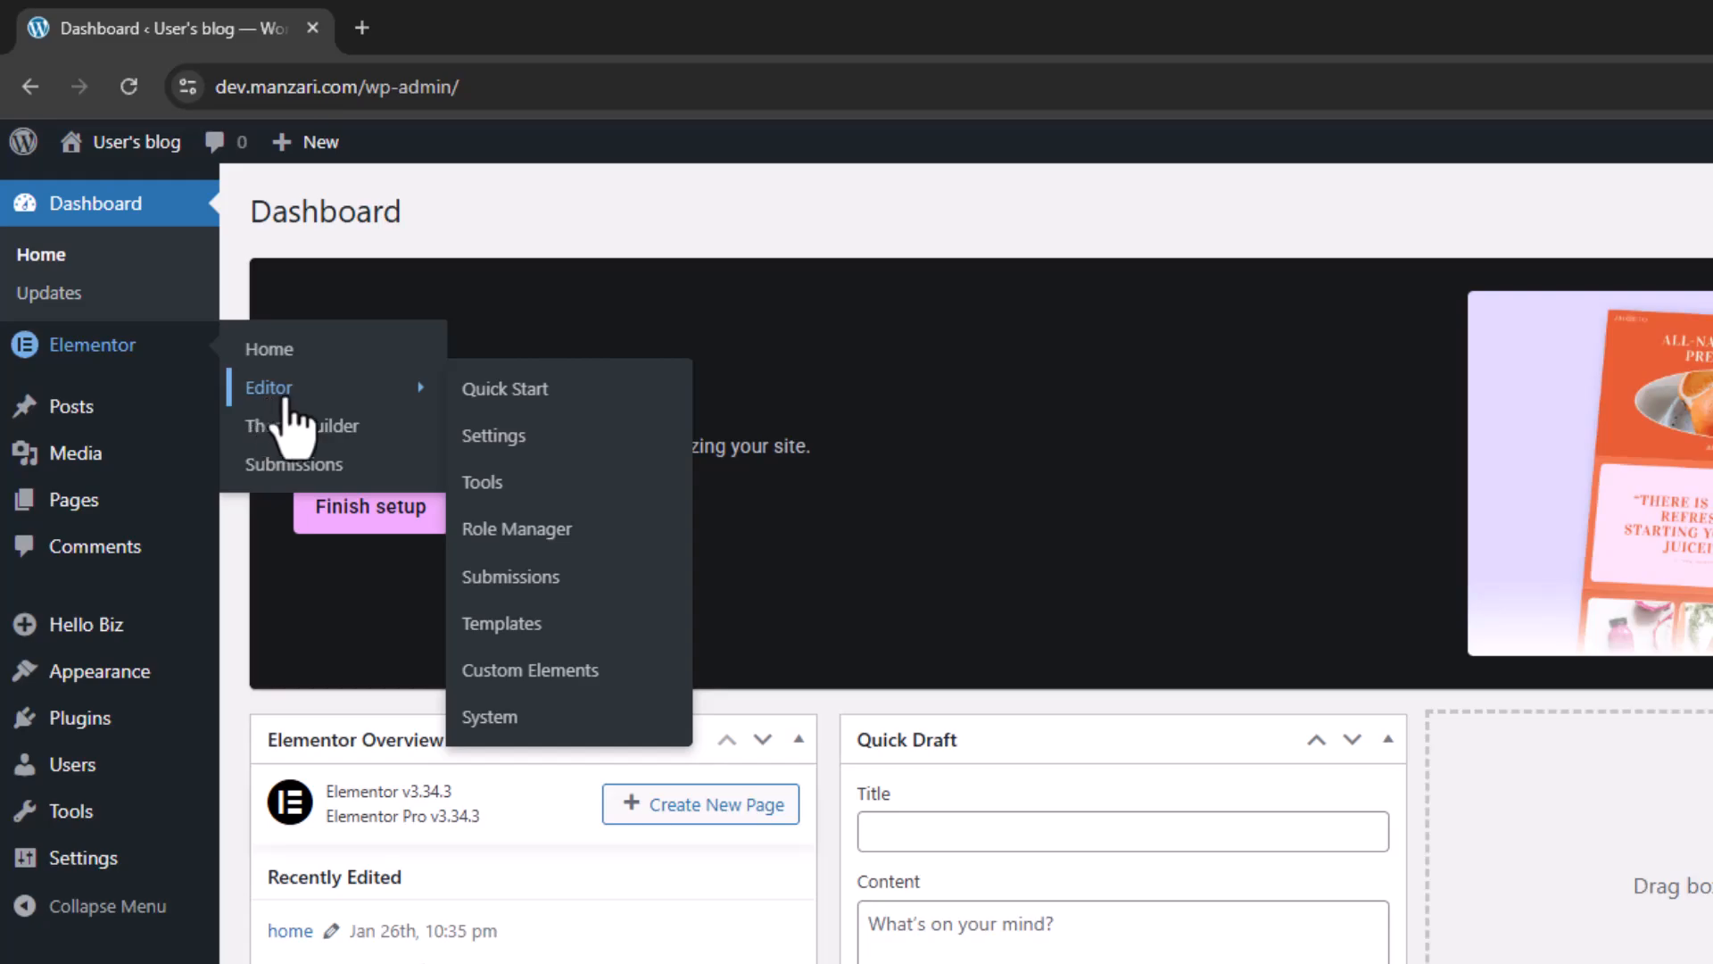
{"action": "left_click", "coordinate": [486, 437]}
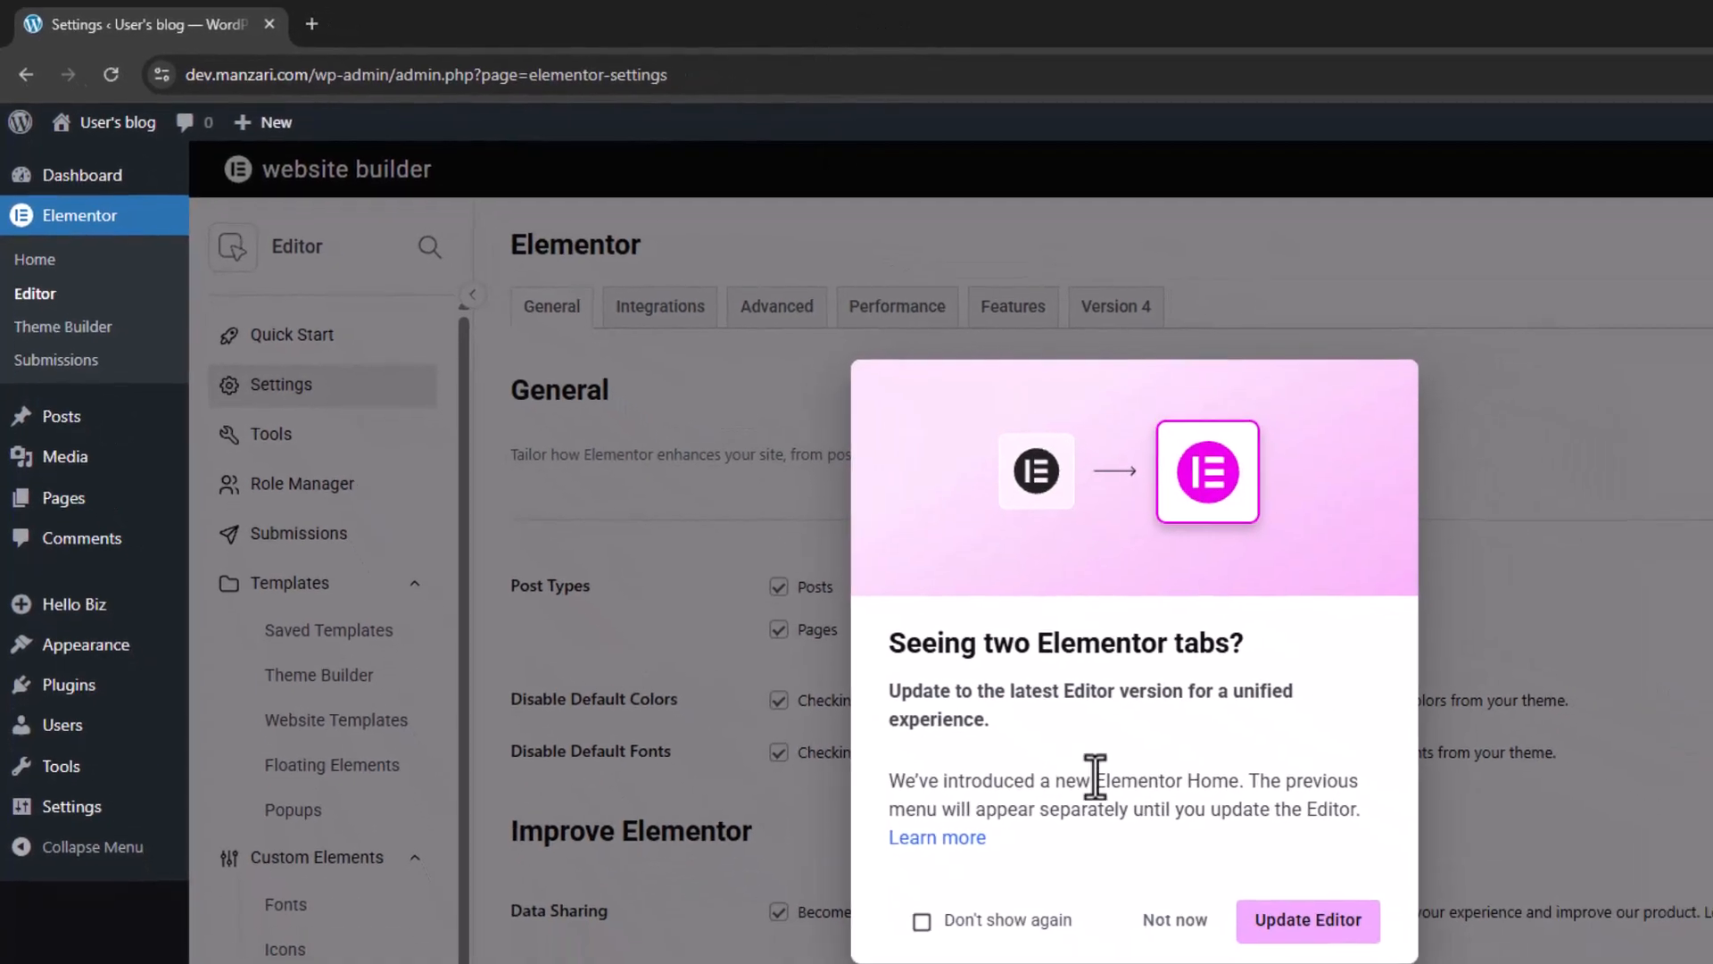
{"action": "left_click", "coordinate": [1175, 918]}
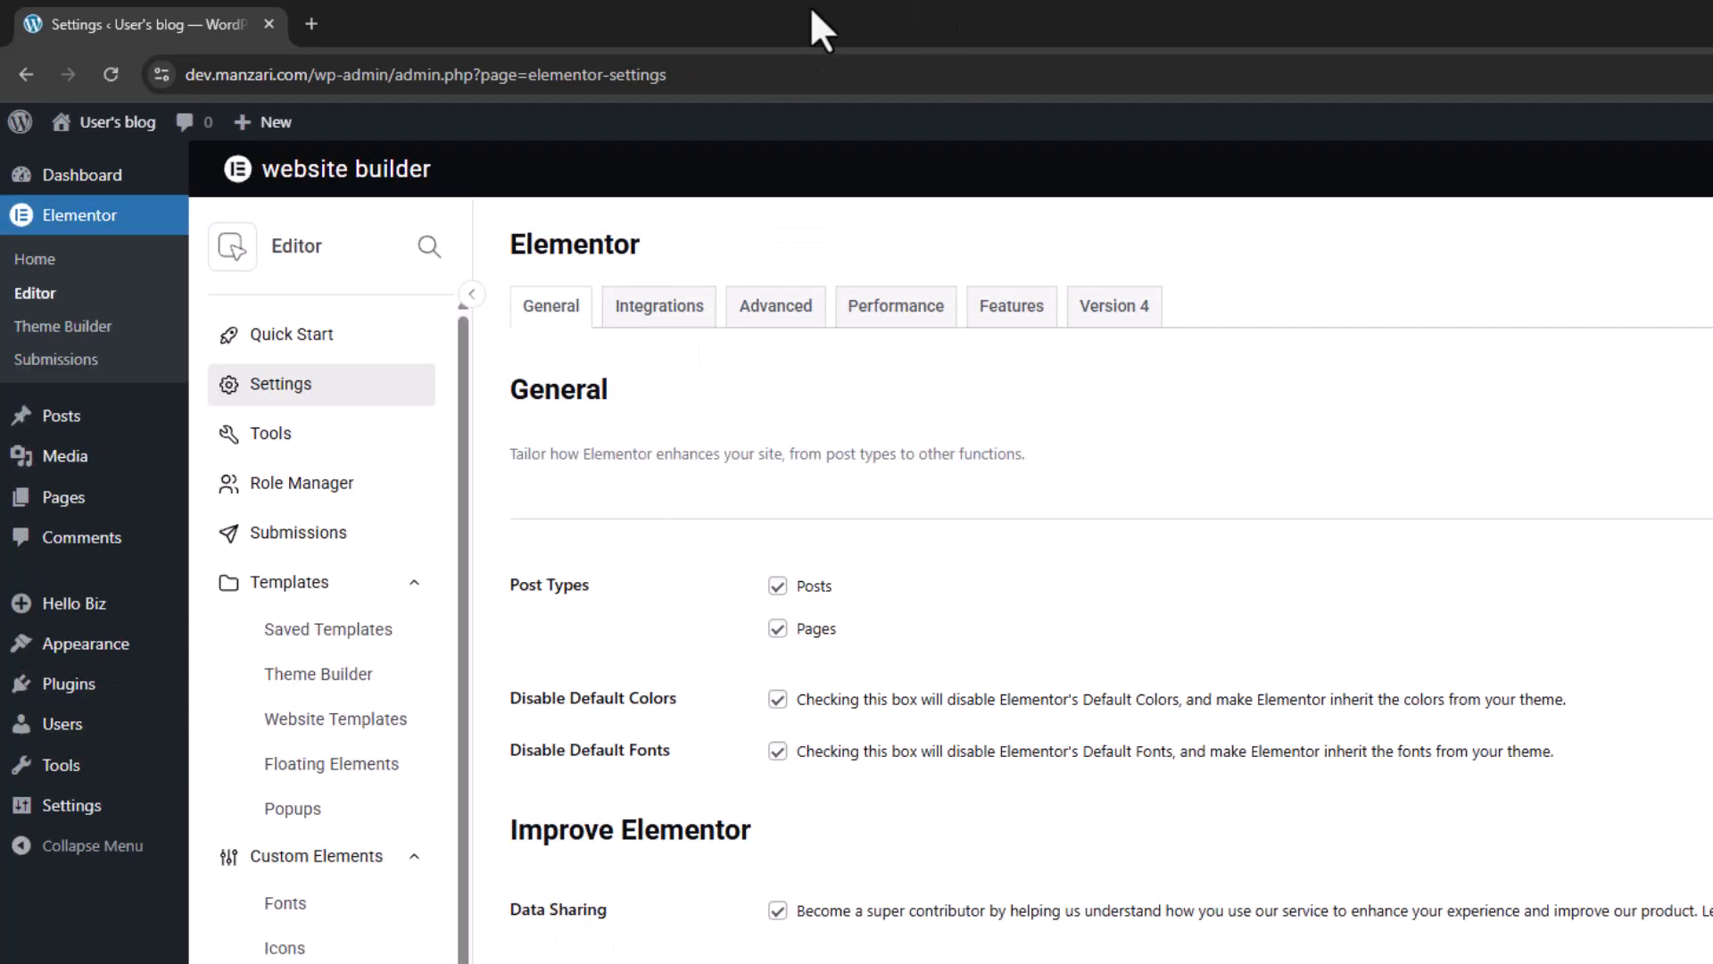
Step: Return to the site's homepage and open it for editing with Elementor
{"action": "left_click_drag", "start_coordinate": [796, 77], "coordinate": [406, 74]}
{"action": "key", "text": "BackSpace"}
{"action": "key", "text": "BackSpace"}
{"action": "key", "text": "BackSpace"}
{"action": "key", "text": "BackSpace"}
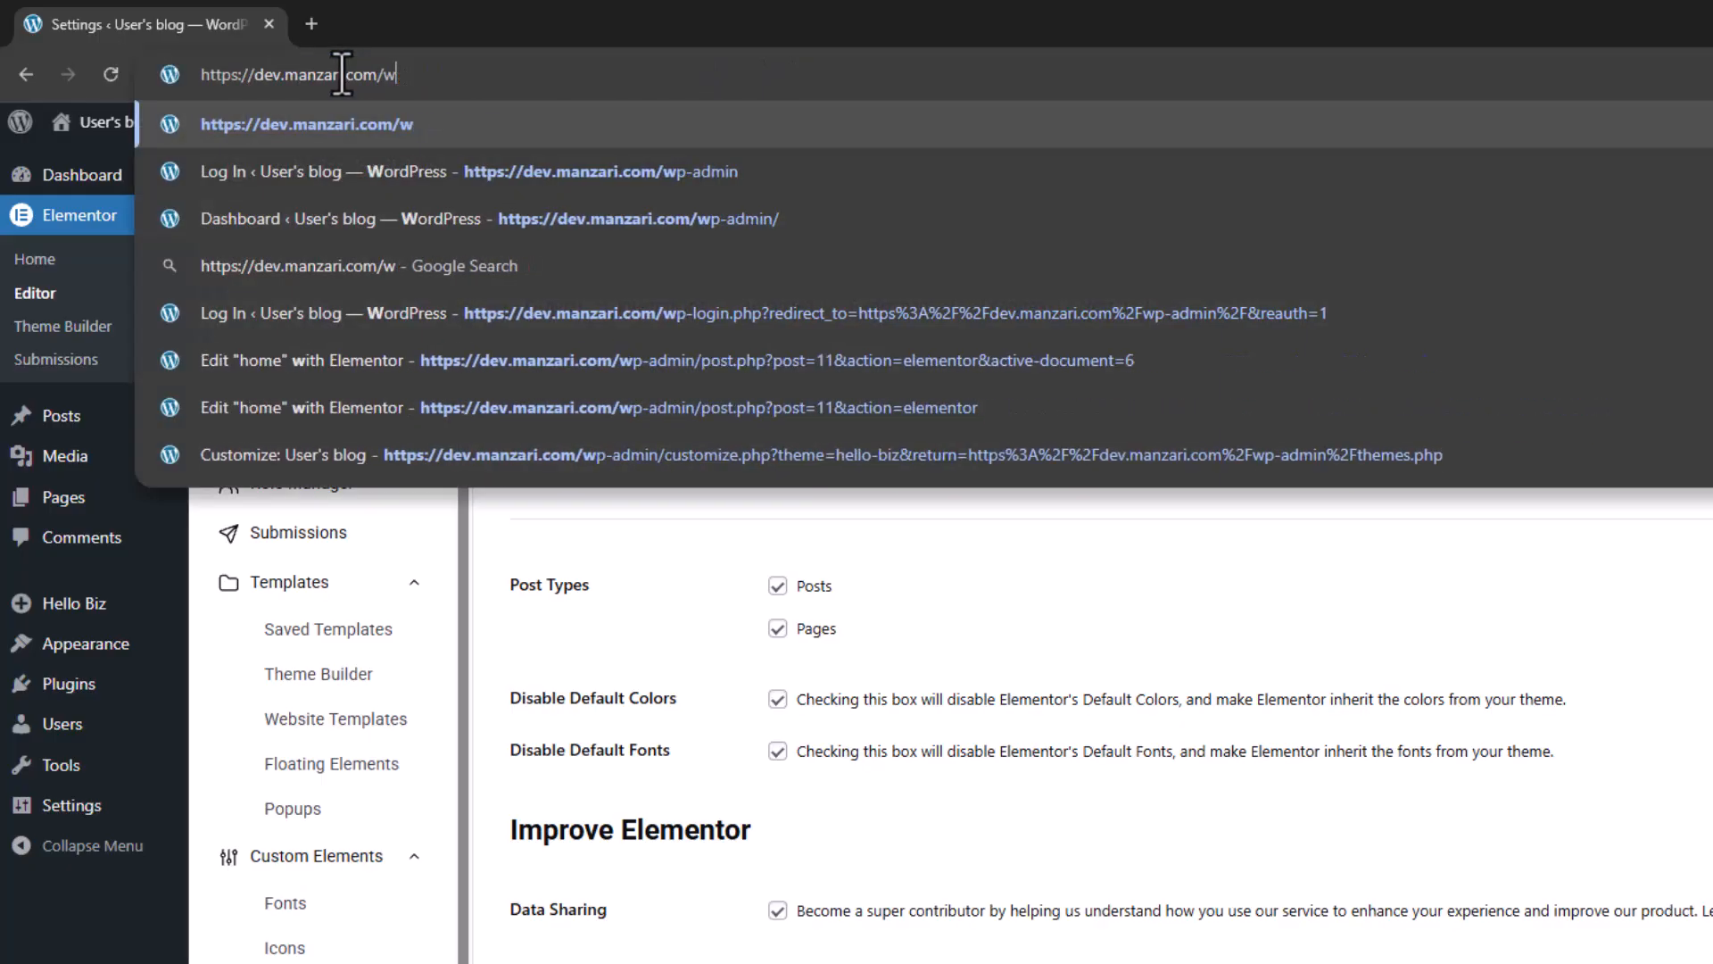
{"action": "key", "text": "Return"}
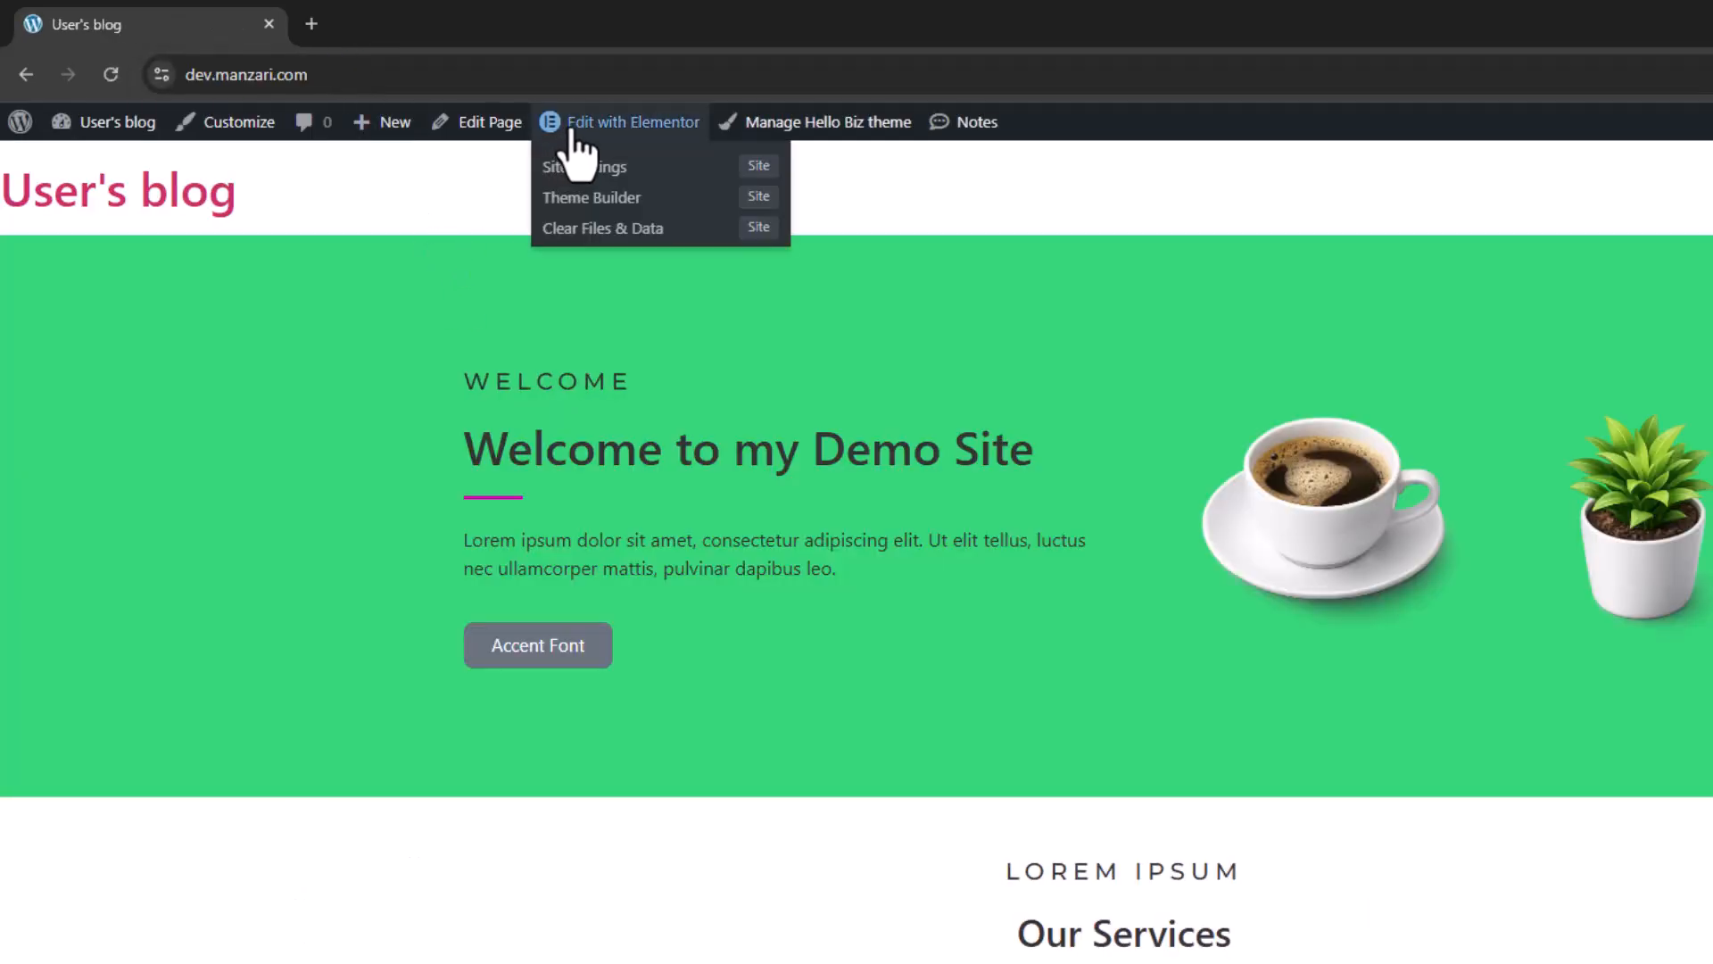
{"action": "left_click", "coordinate": [568, 130]}
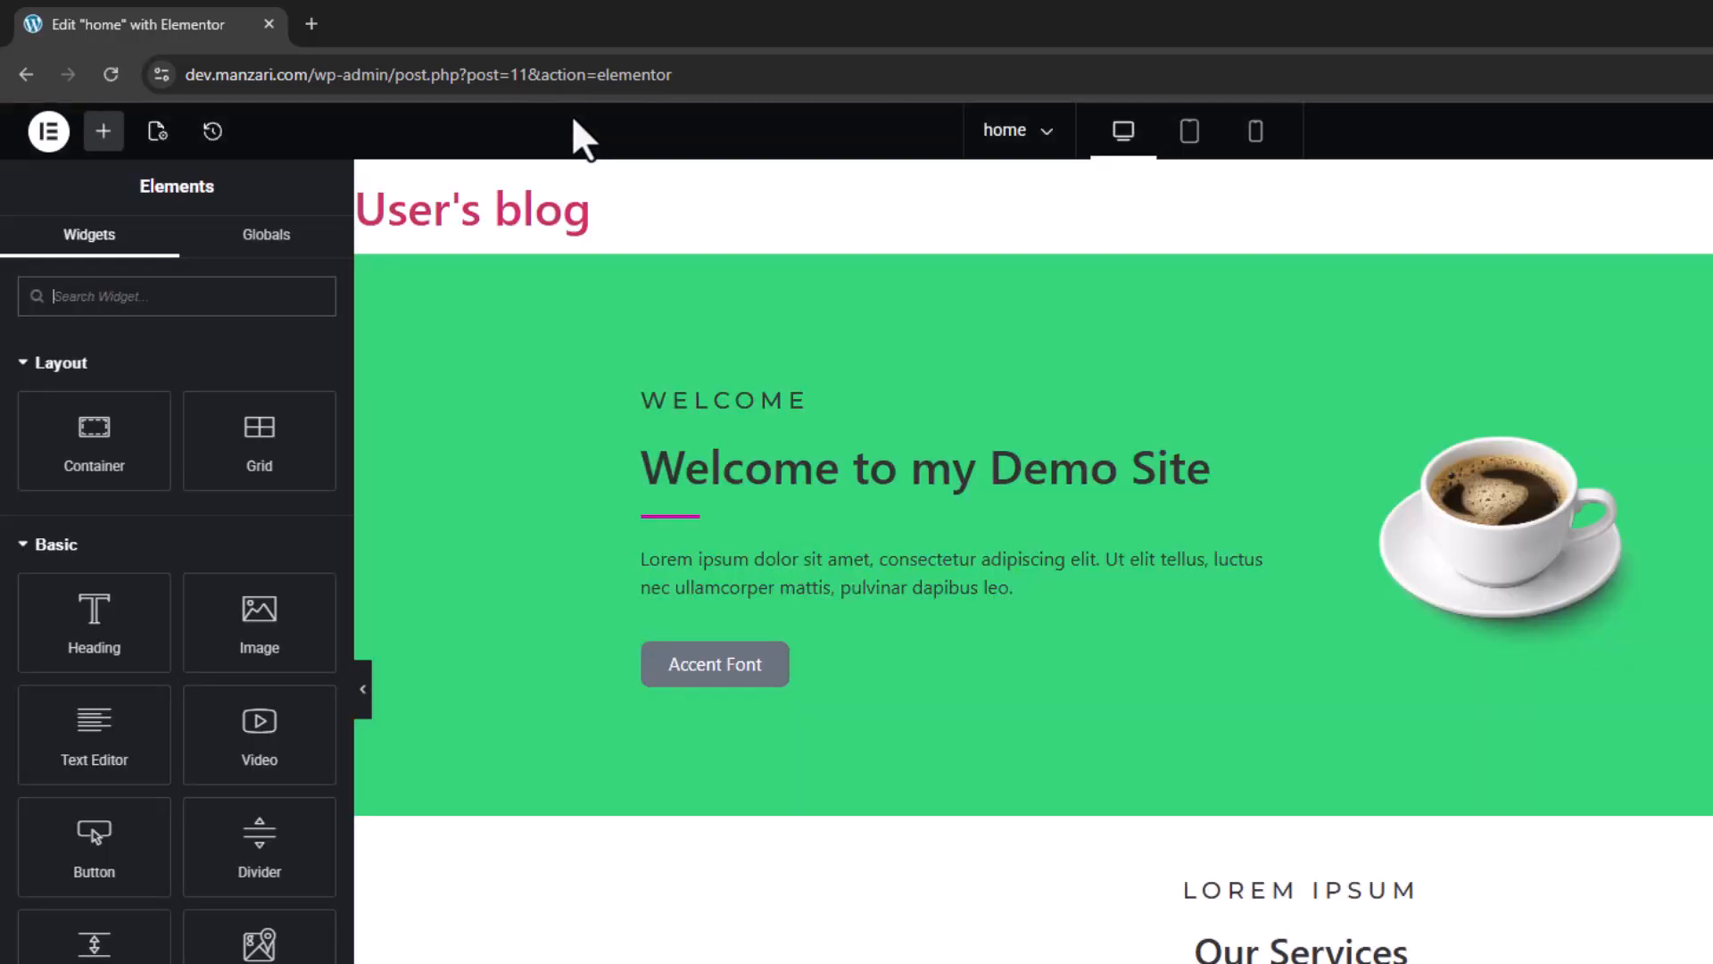
Step: Open the Elementor site settings and show the Global Colors of the design system
{"action": "left_click", "coordinate": [50, 141]}
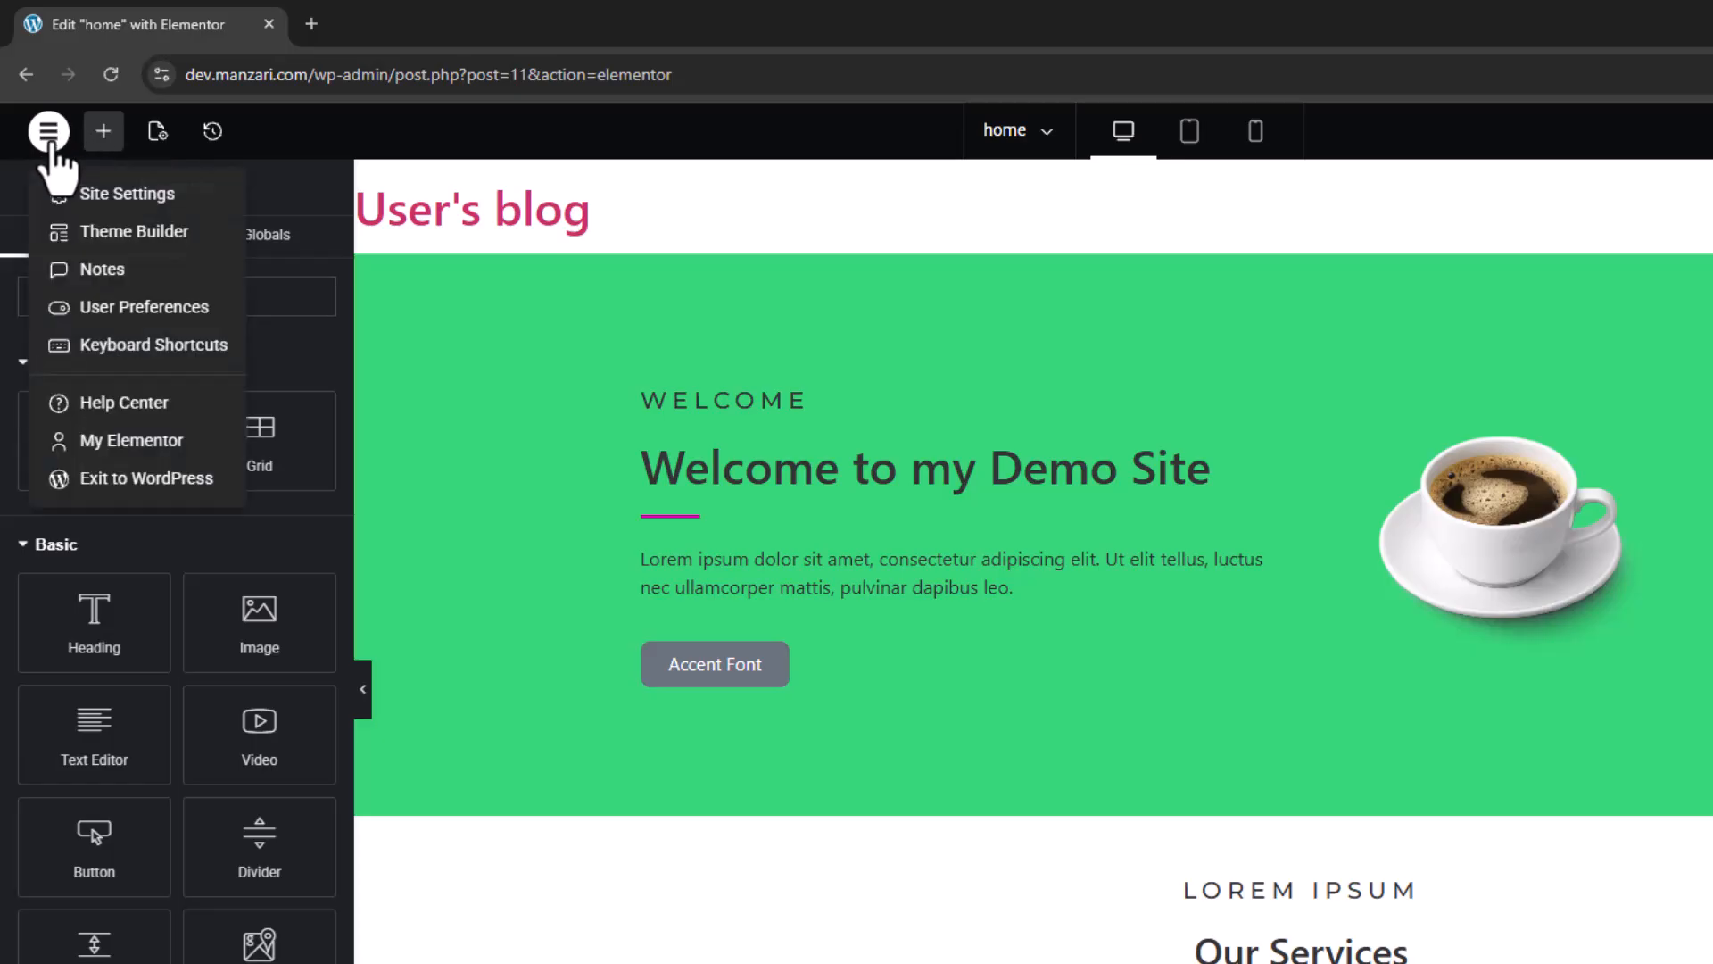
{"action": "left_click", "coordinate": [75, 193]}
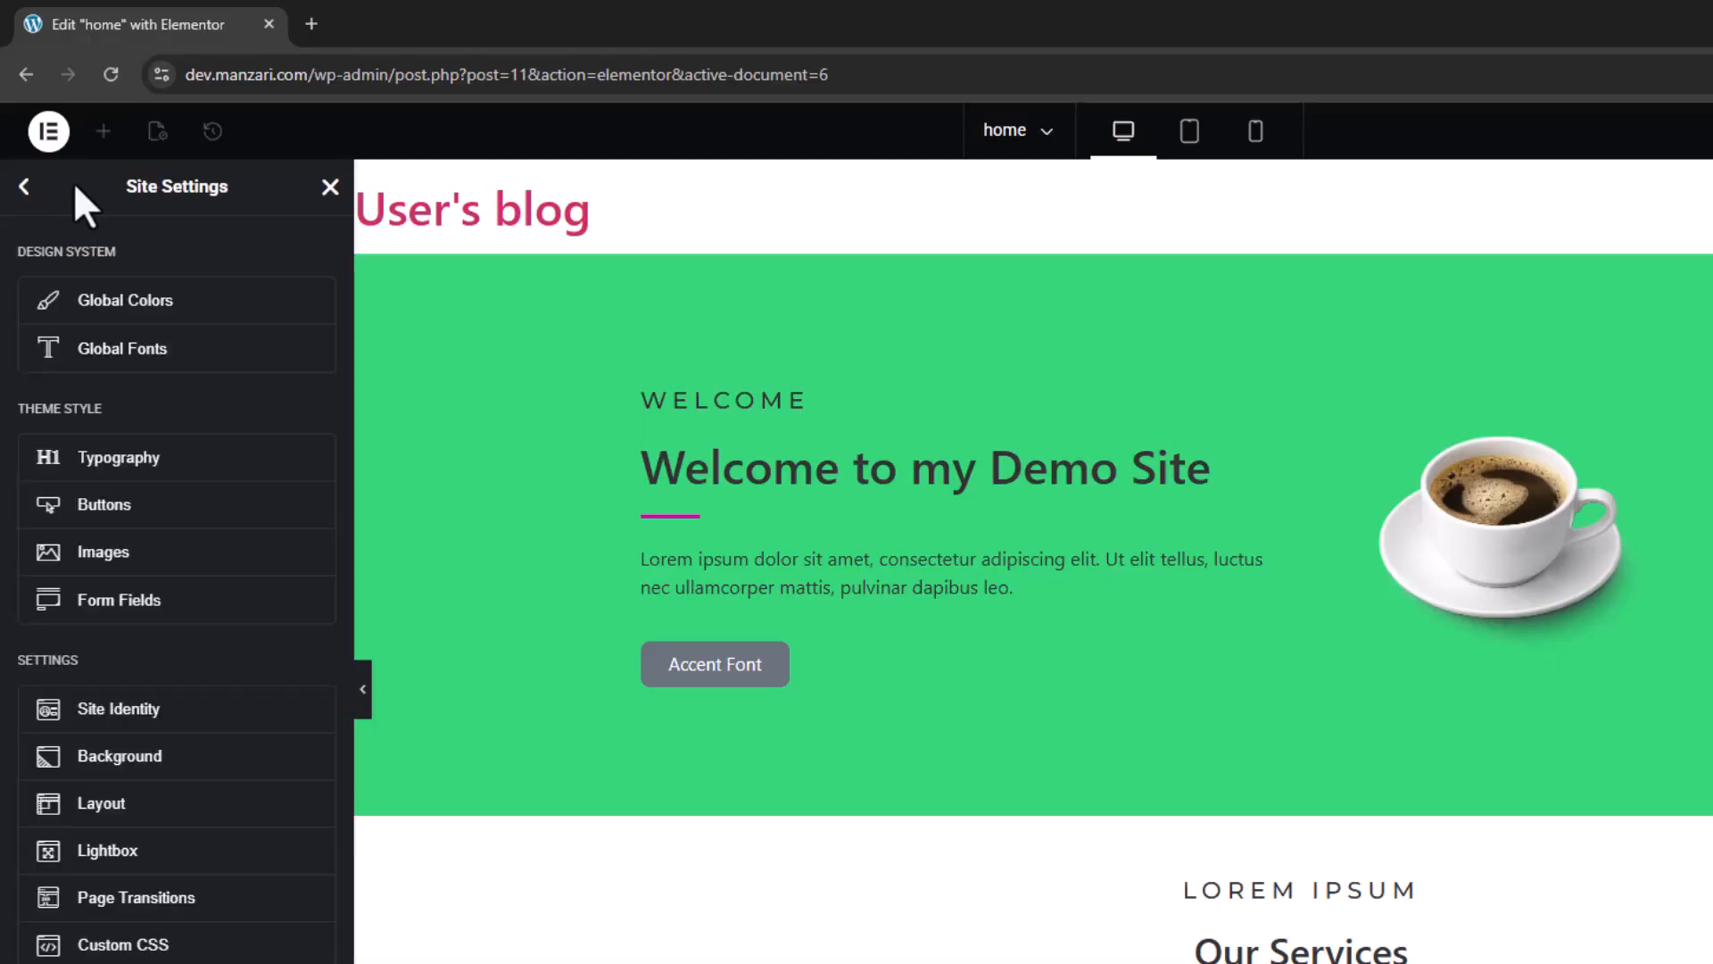
{"action": "left_click_drag", "start_coordinate": [16, 251], "coordinate": [126, 300]}
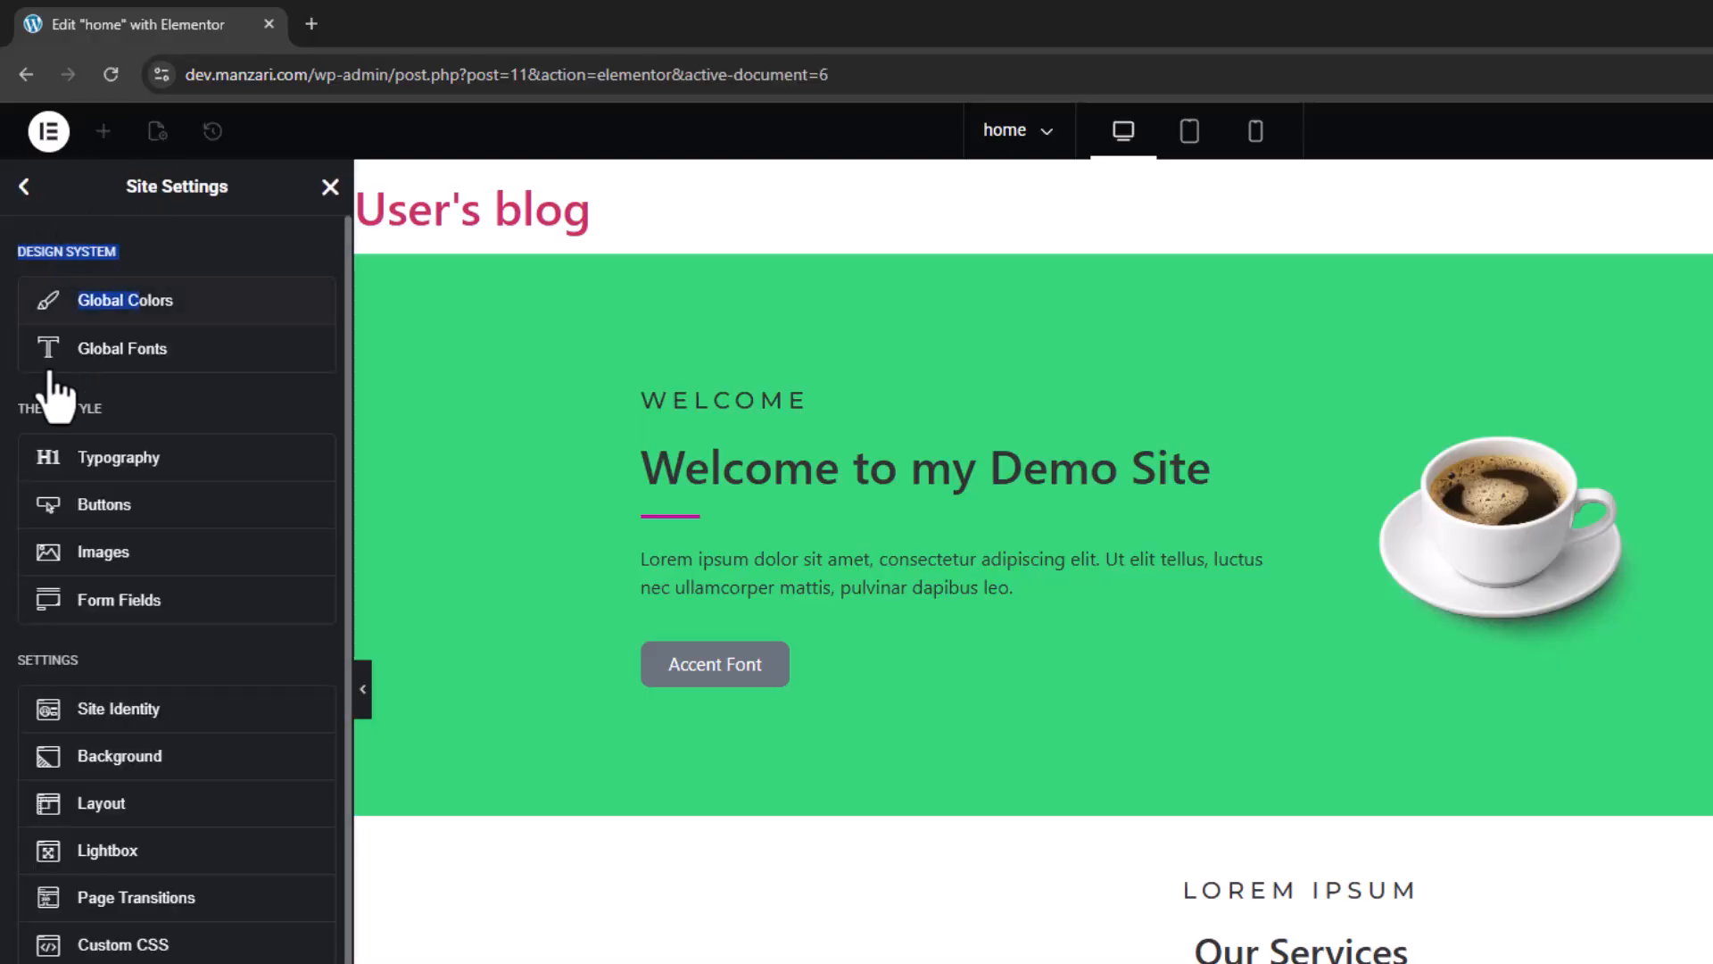
{"action": "left_click_drag", "start_coordinate": [18, 408], "coordinate": [119, 403]}
{"action": "left_click", "coordinate": [120, 403]}
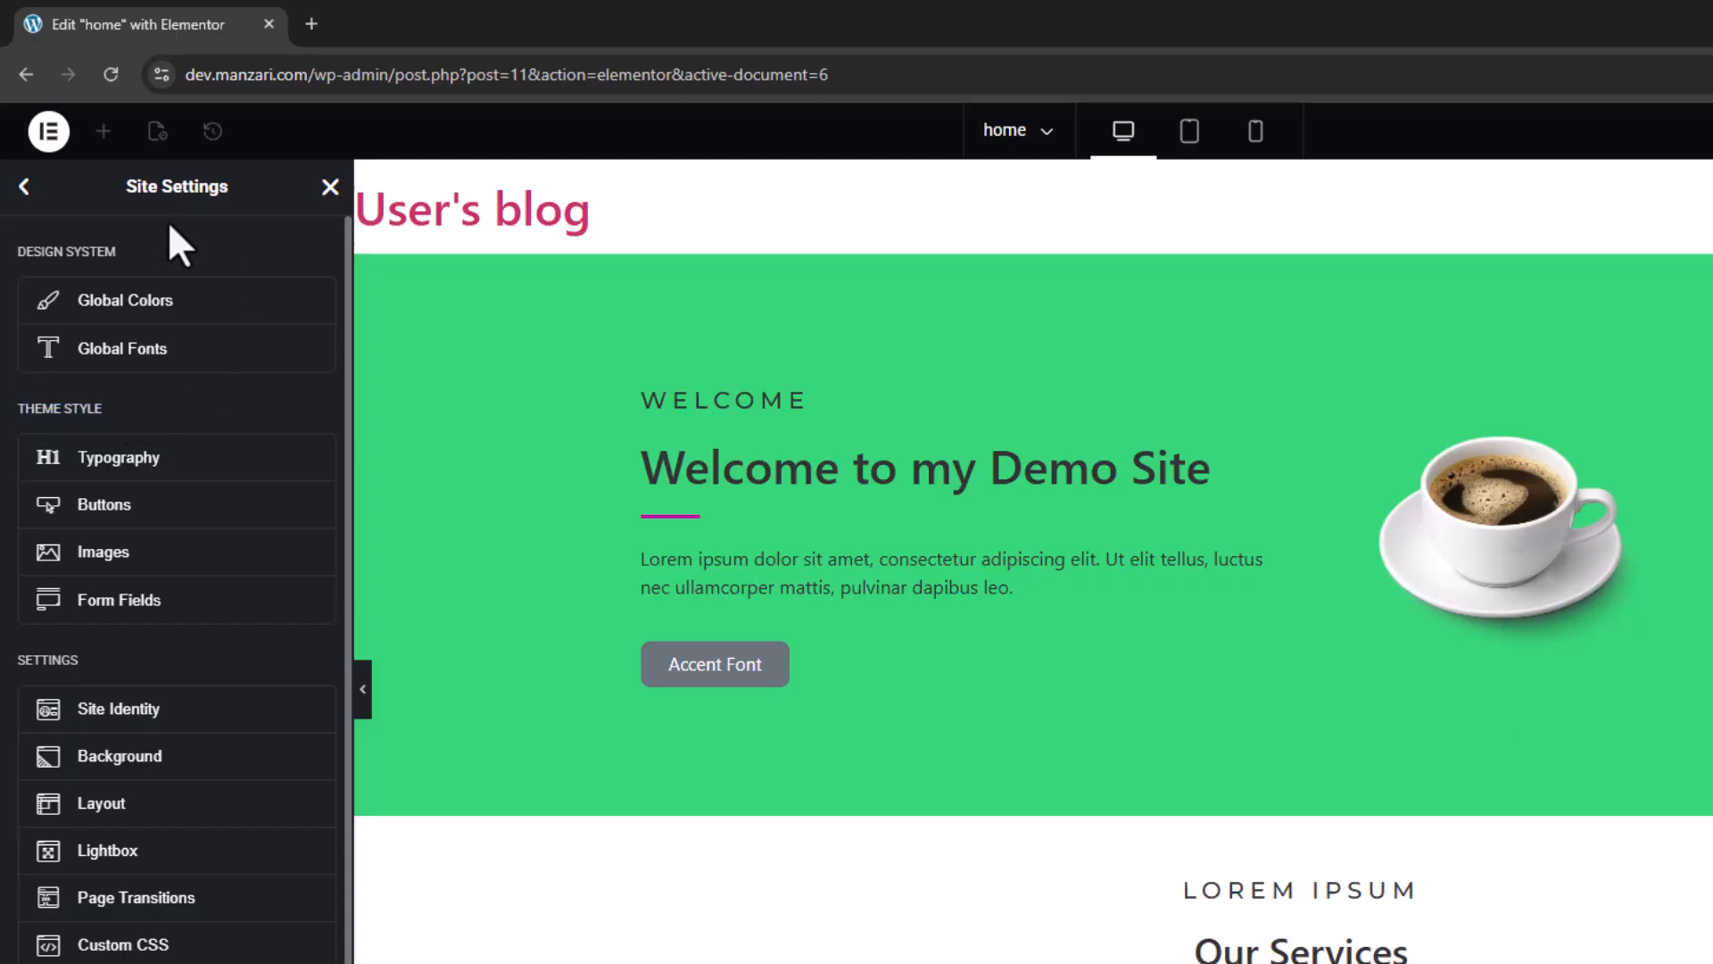
{"action": "left_click", "coordinate": [133, 306]}
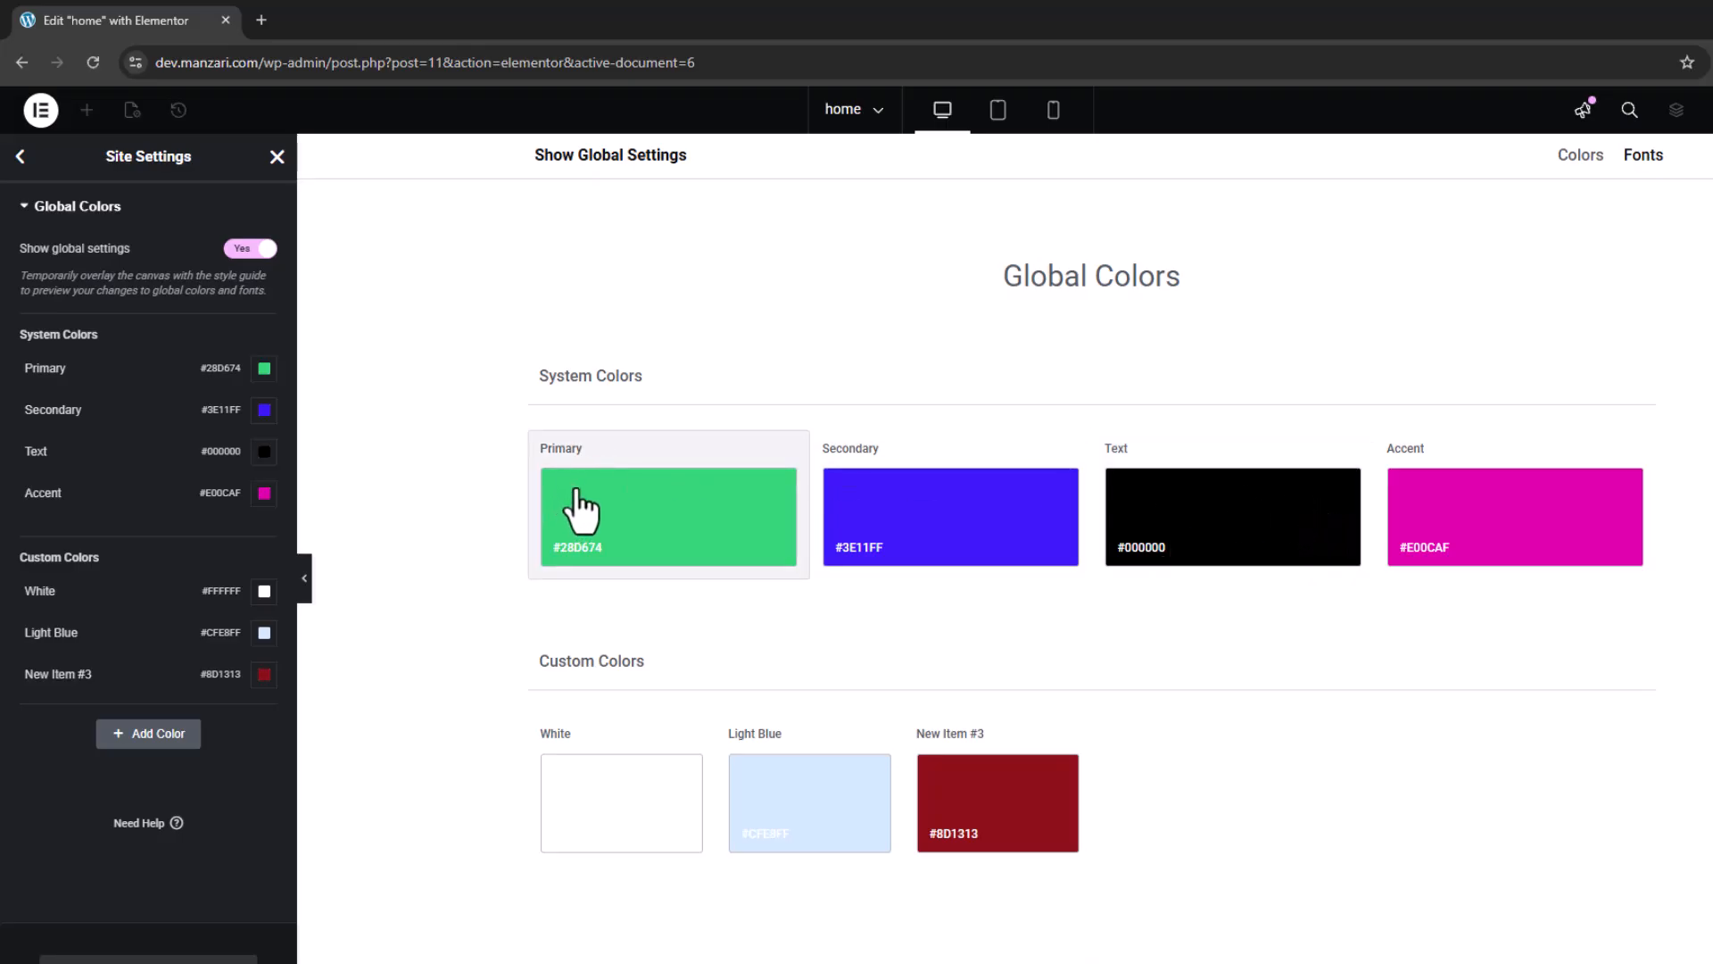
Step: Inspect the Primary, Secondary, Text and Accent system colors in the color picker, then close it
{"action": "left_click", "coordinate": [627, 508]}
{"action": "left_click", "coordinate": [976, 593]}
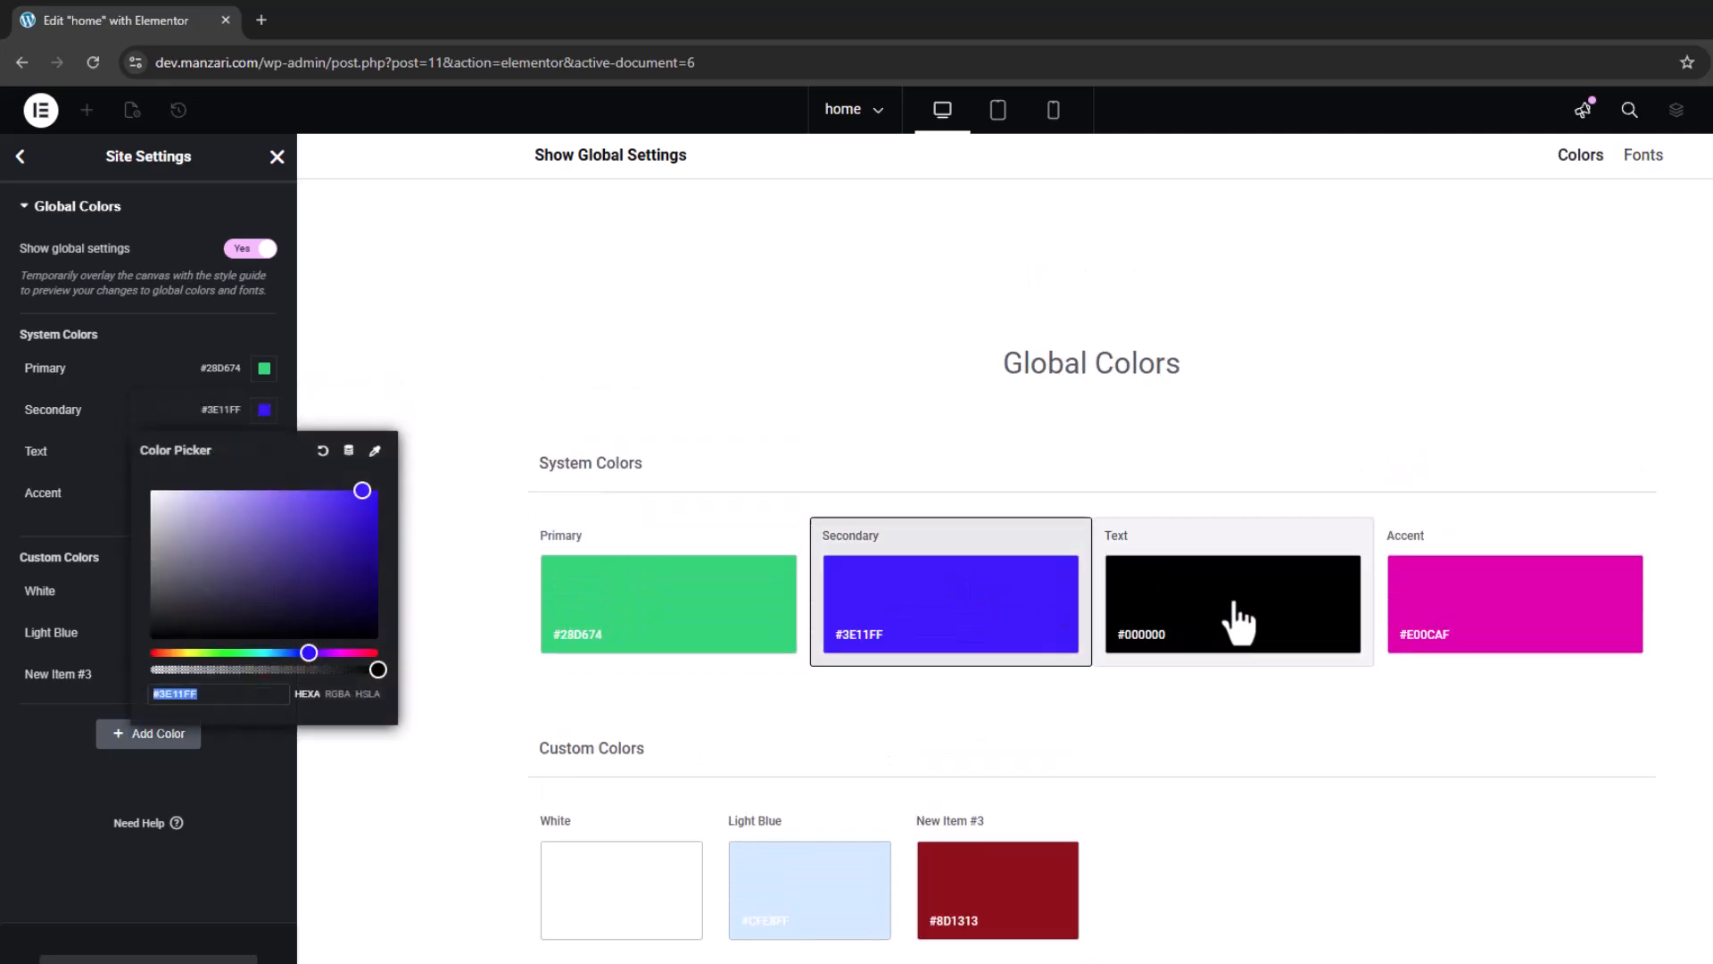
{"action": "left_click", "coordinate": [1232, 619]}
{"action": "left_click", "coordinate": [1478, 592]}
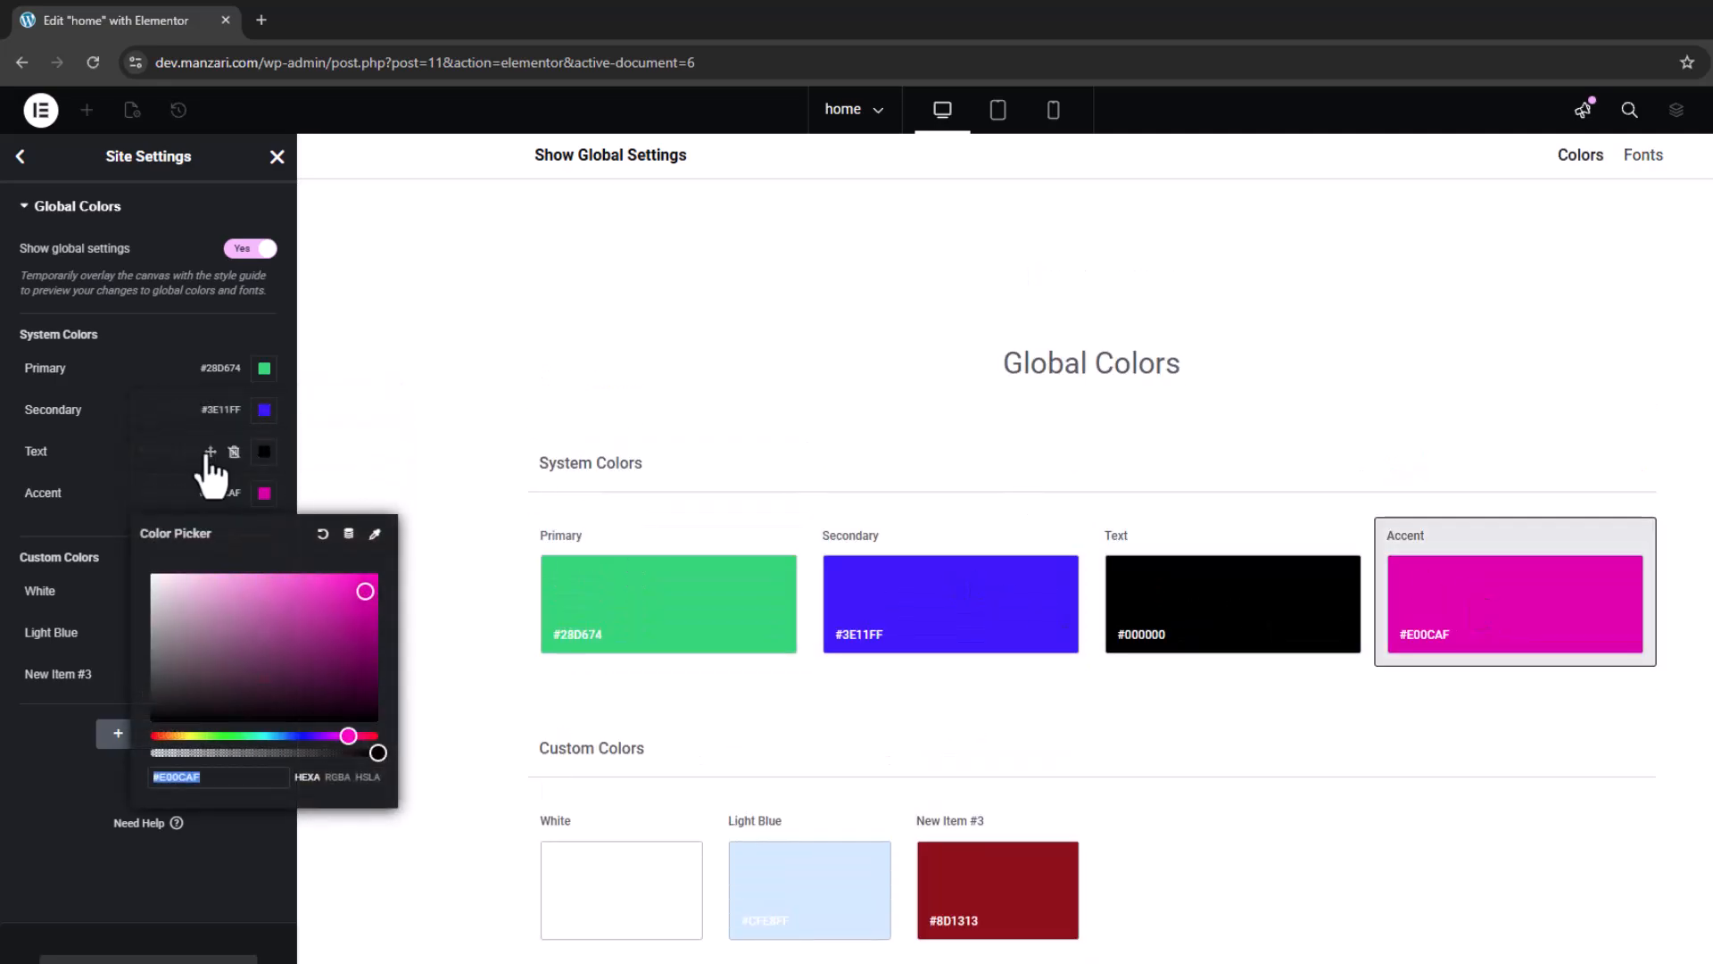
{"action": "left_click", "coordinate": [264, 368]}
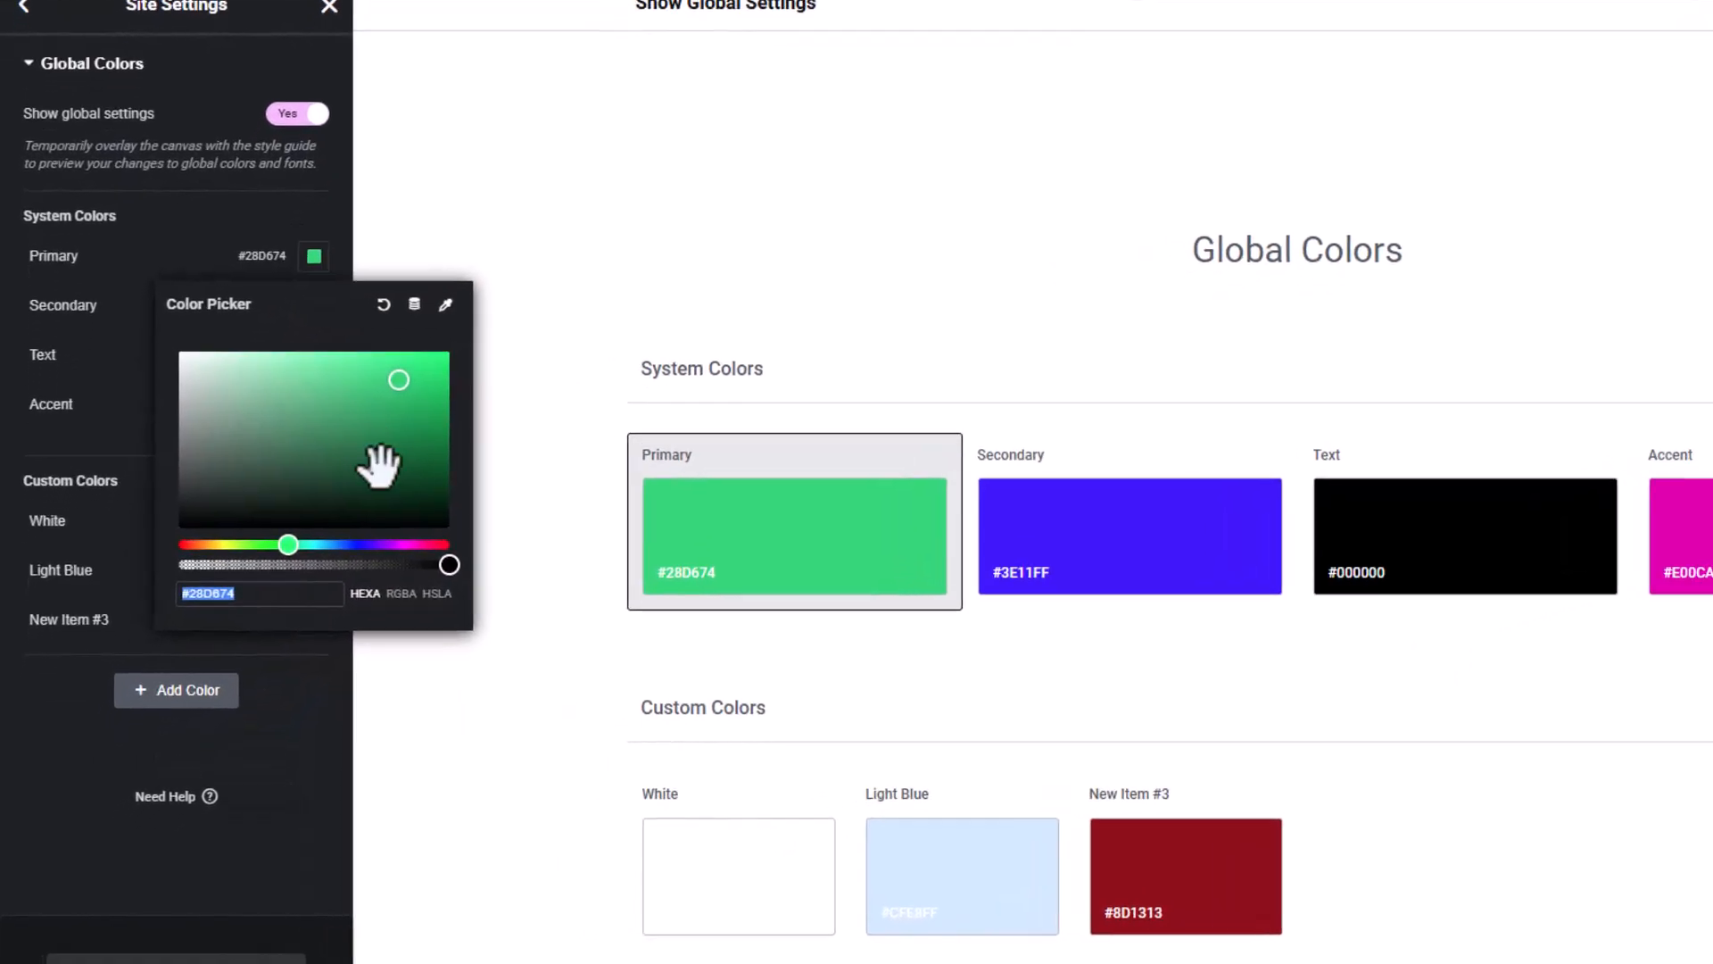
{"action": "left_click", "coordinate": [629, 304]}
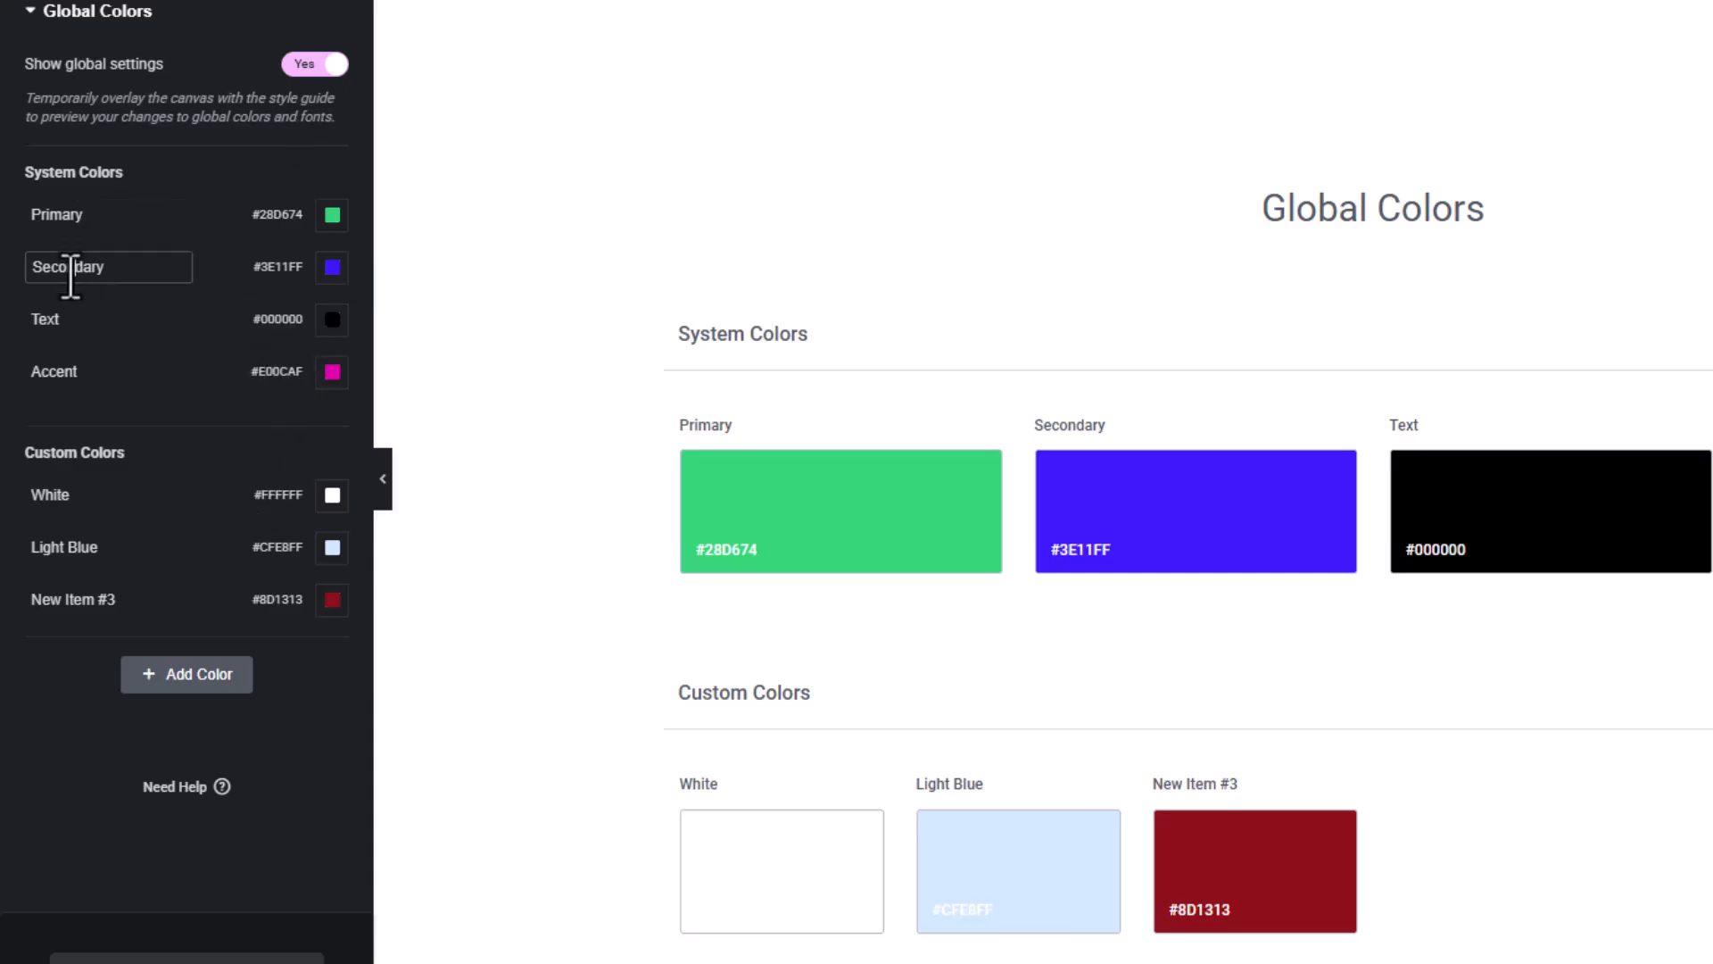
Step: Review the editable names of the four system colors and the Custom Colors section
{"action": "left_click", "coordinate": [62, 371]}
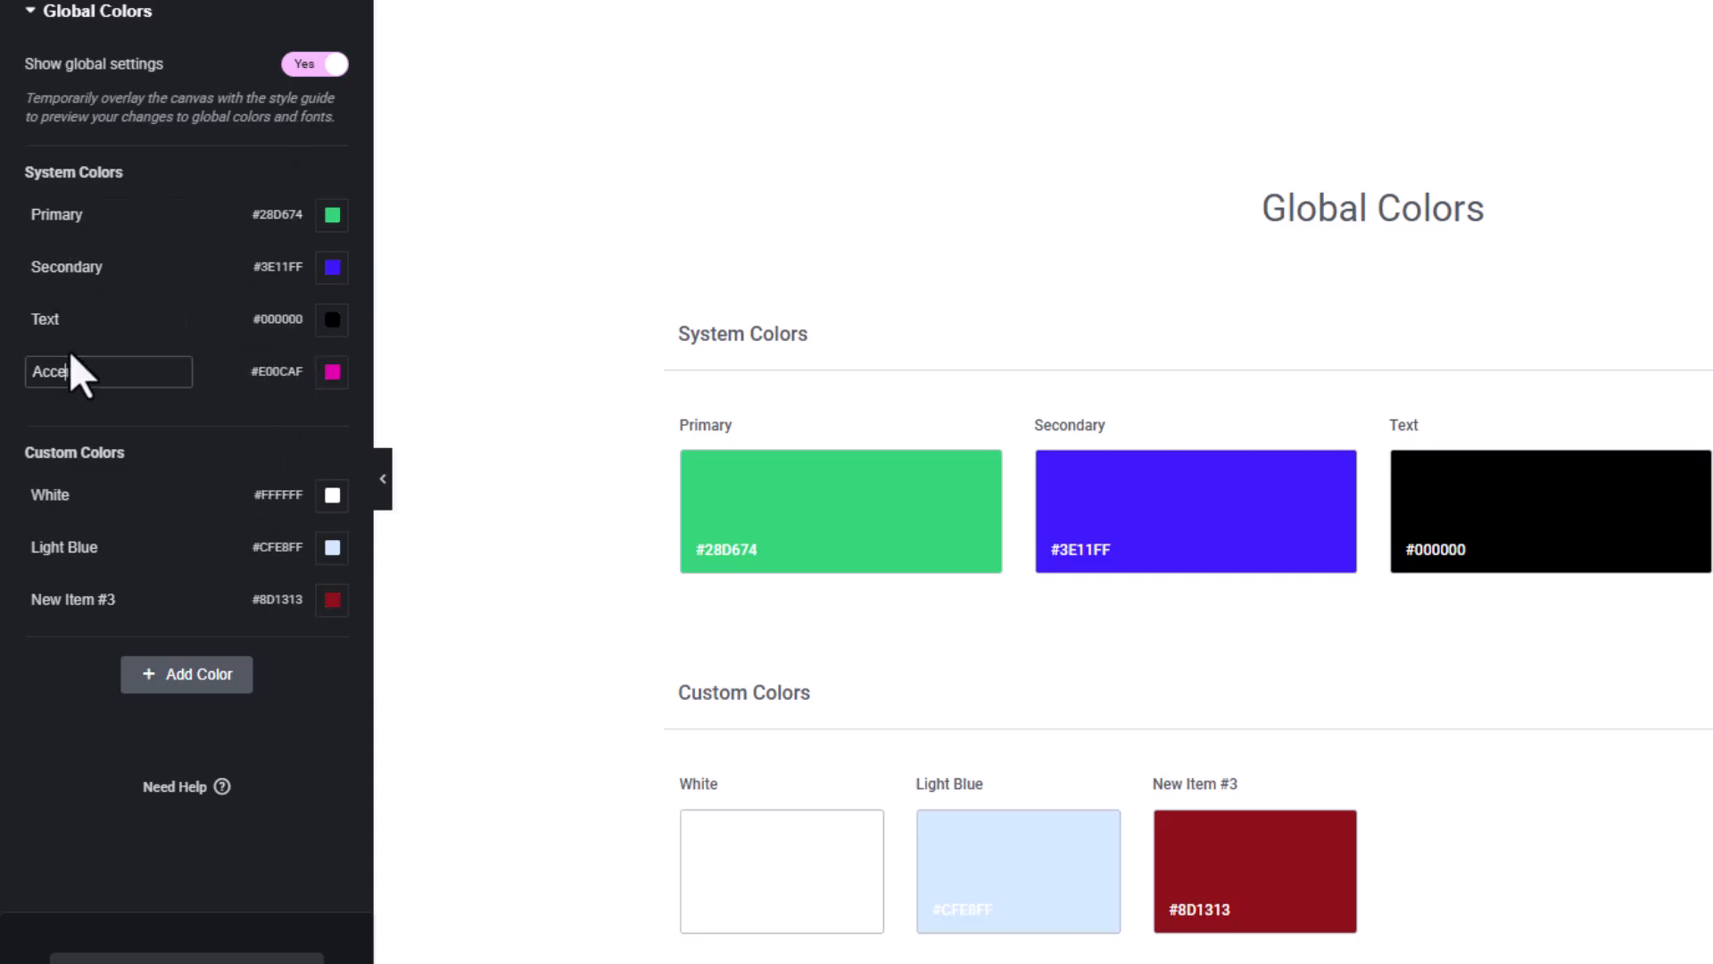
{"action": "left_click", "coordinate": [76, 321]}
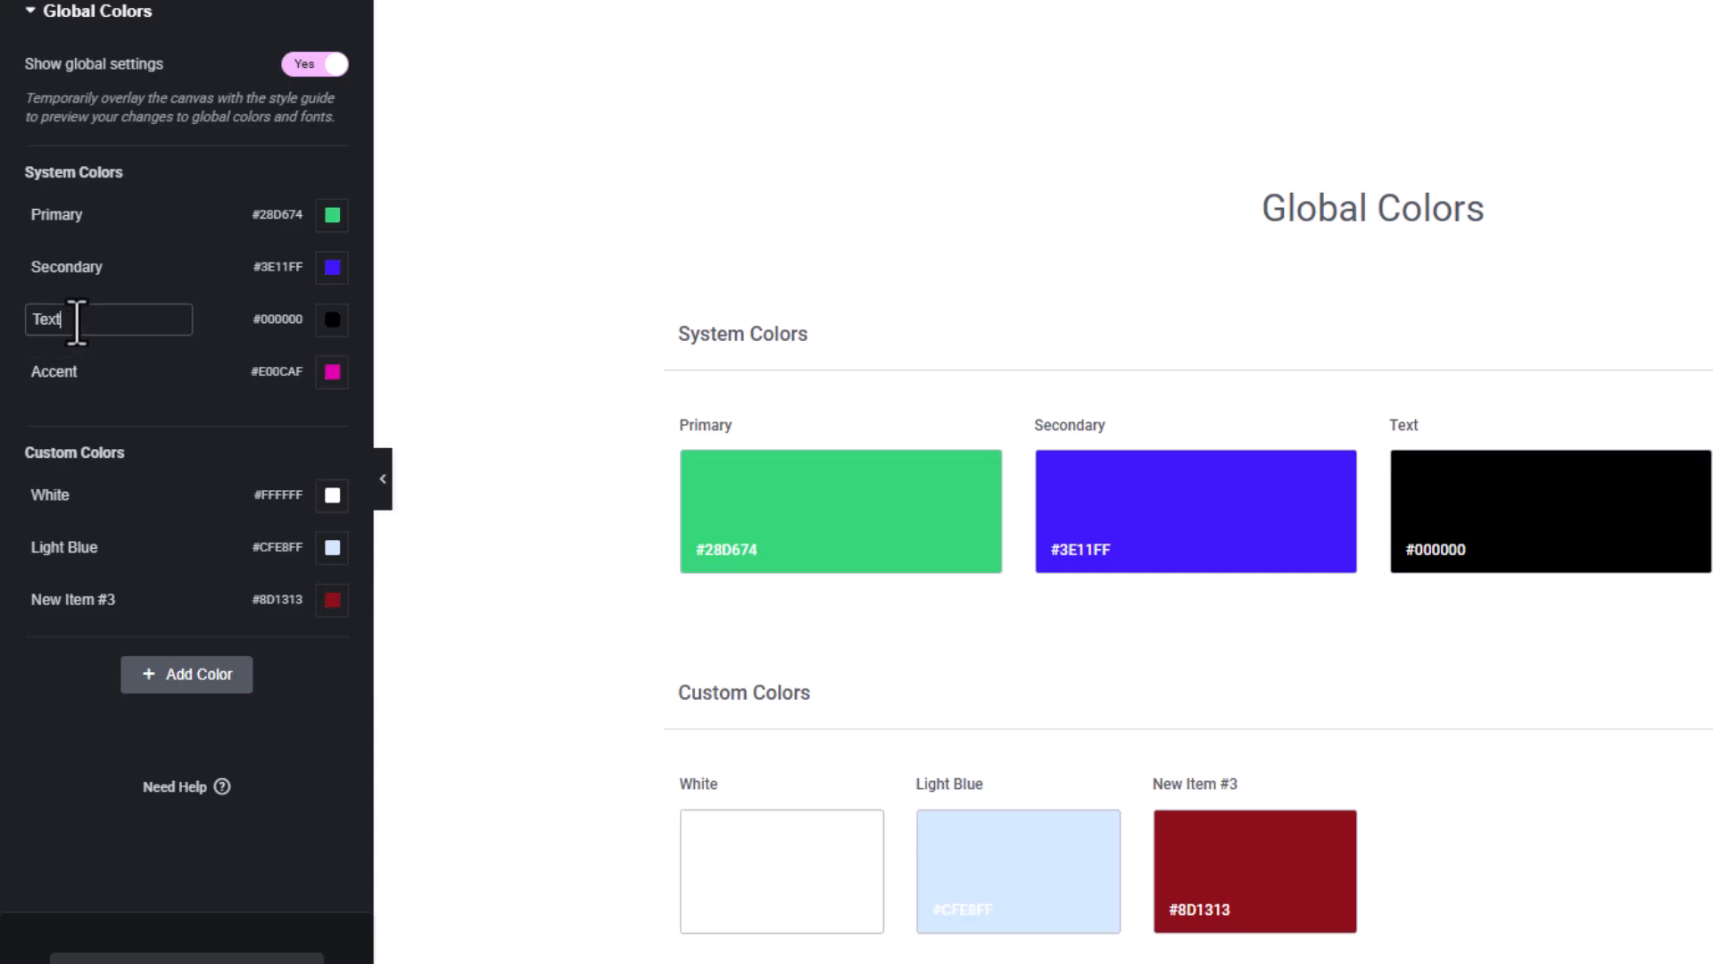
{"action": "left_click", "coordinate": [83, 266]}
{"action": "left_click", "coordinate": [75, 212]}
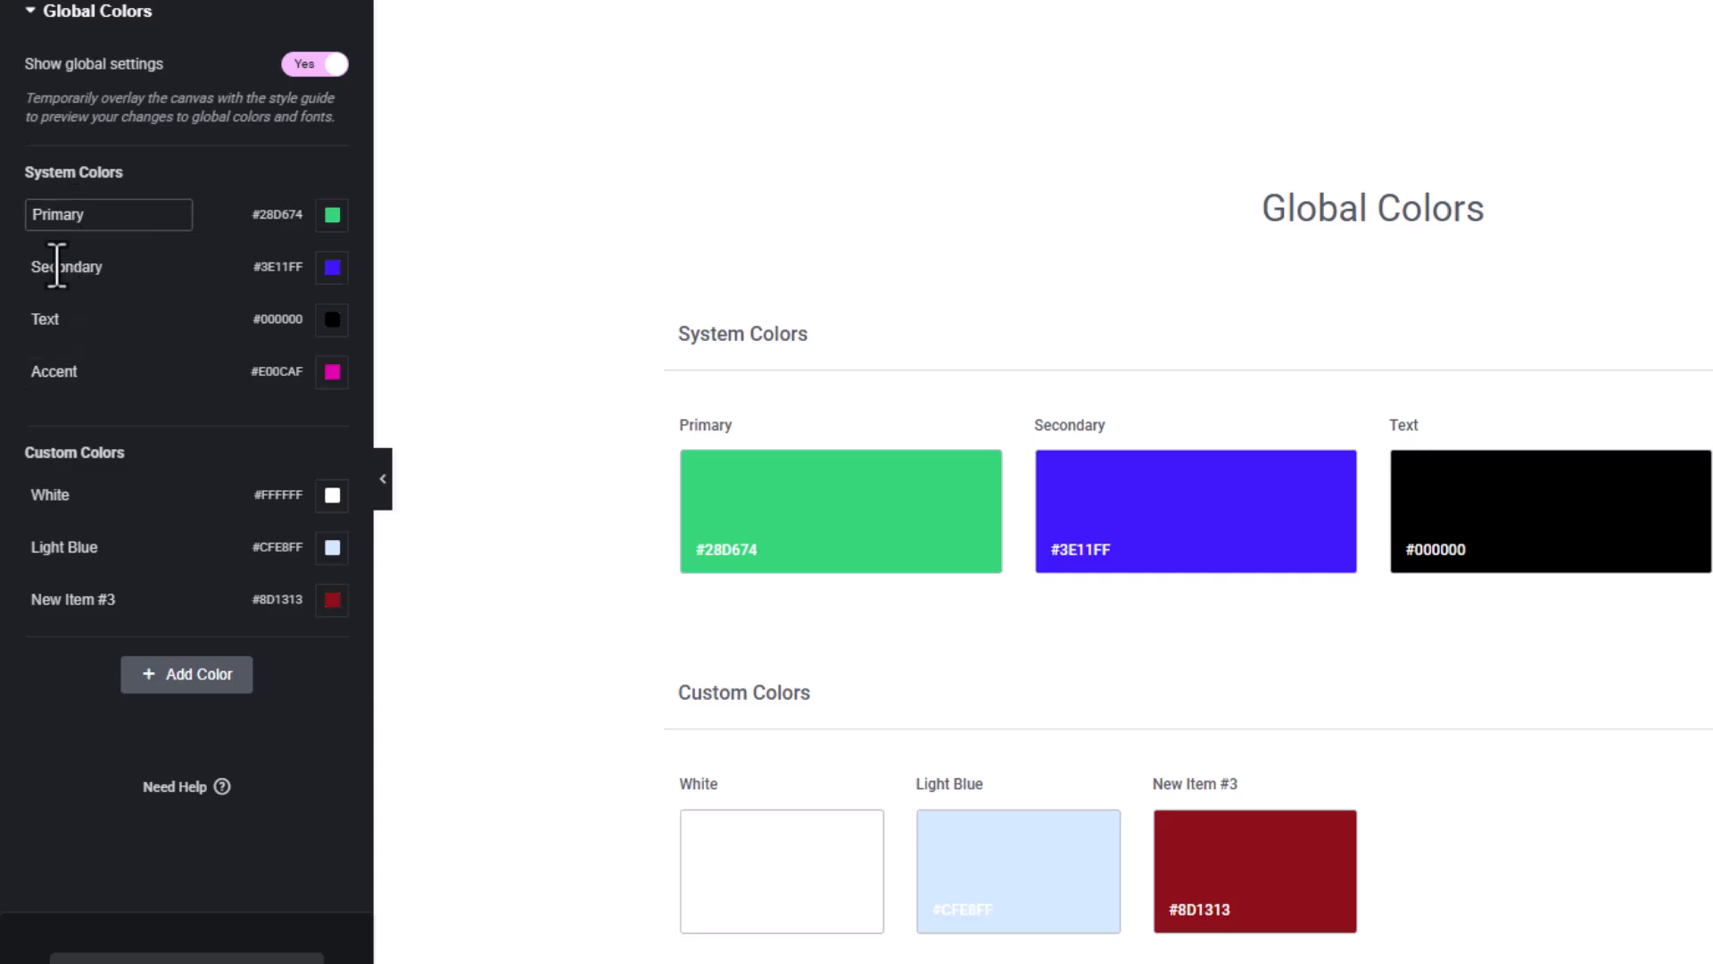
{"action": "left_click", "coordinate": [57, 266]}
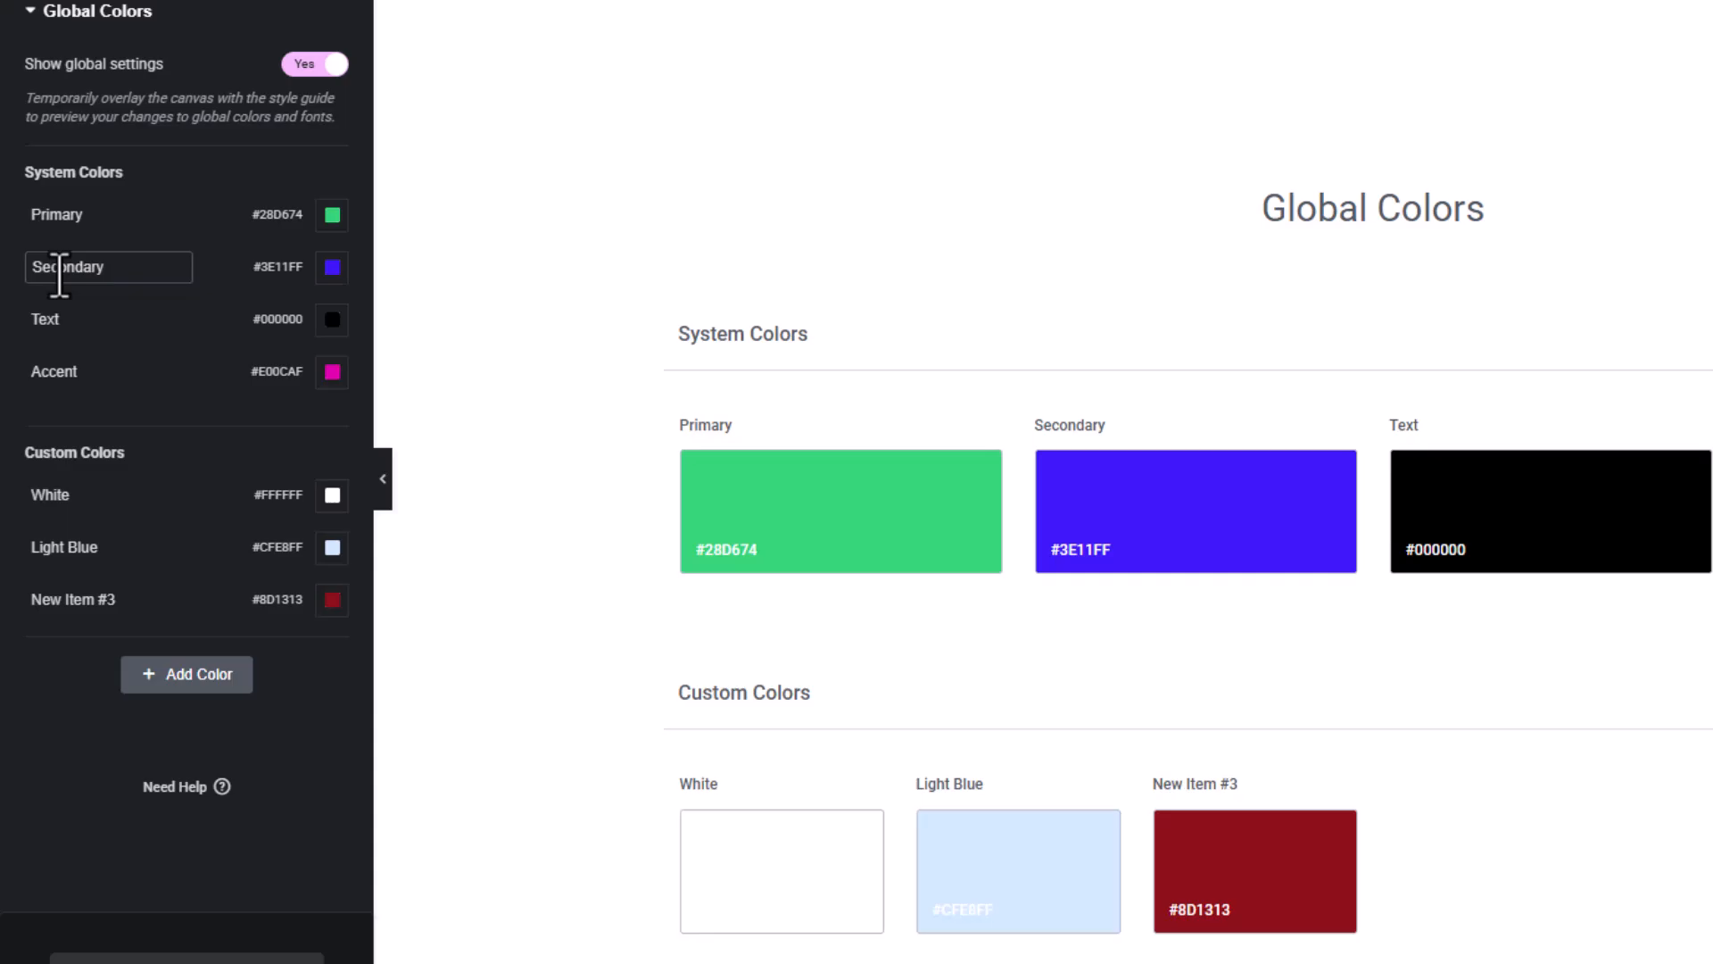
{"action": "left_click", "coordinate": [57, 321]}
{"action": "left_click", "coordinate": [60, 370]}
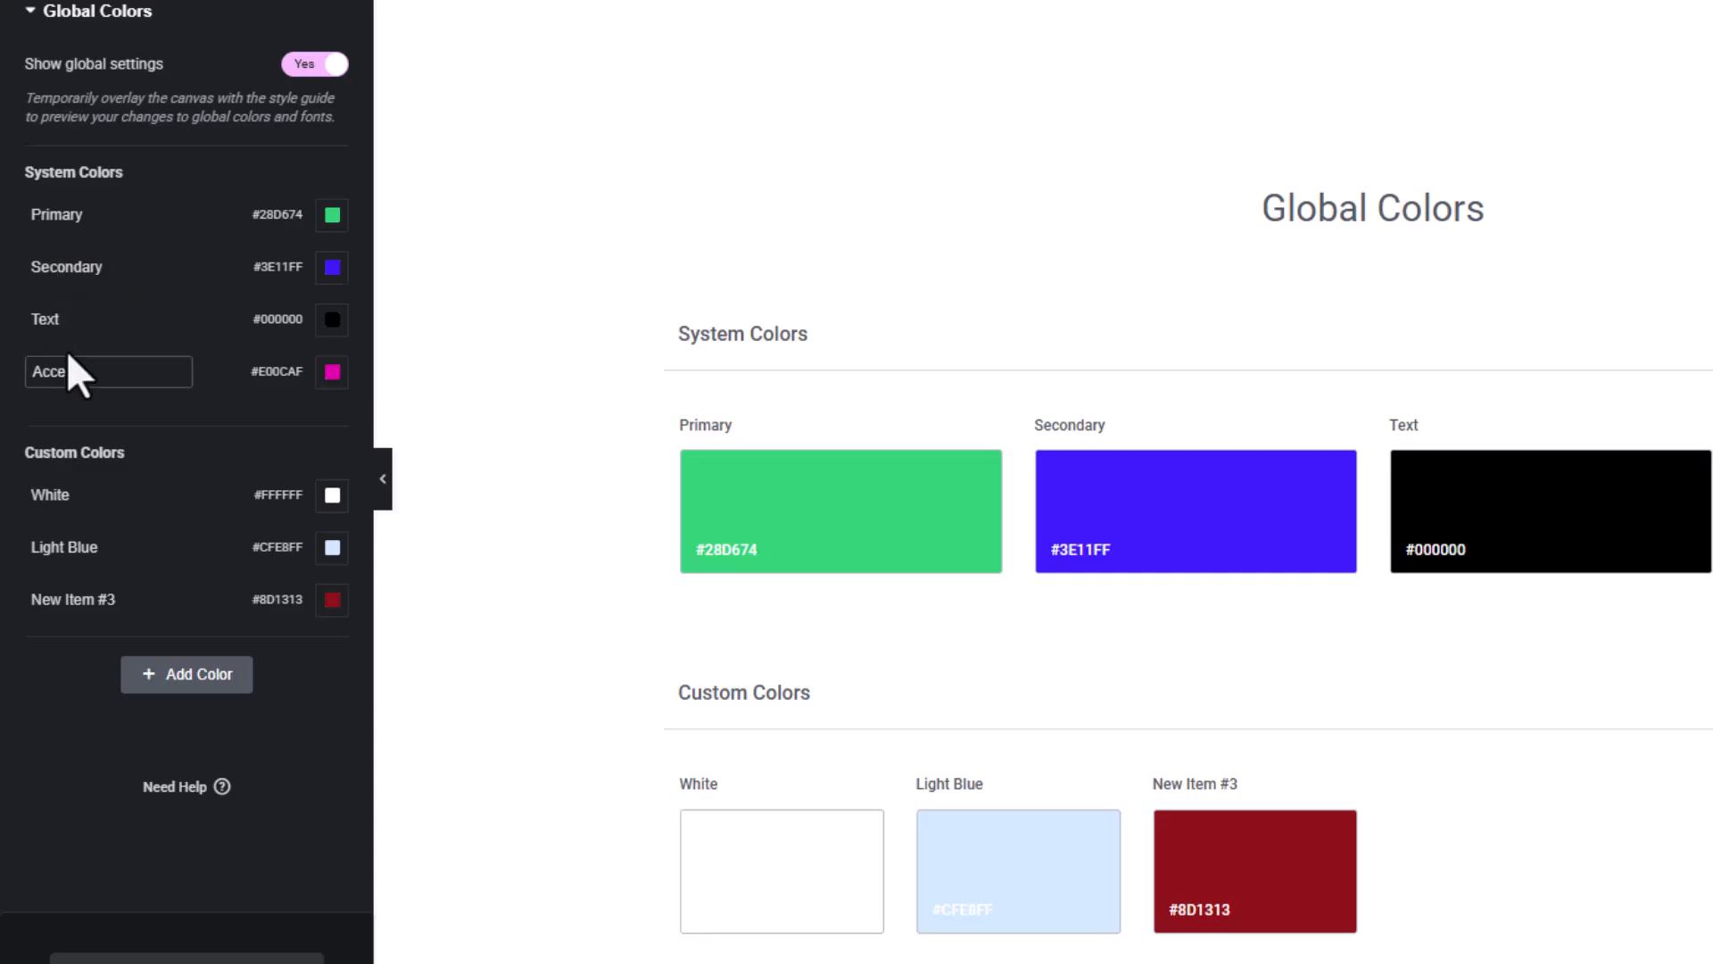
{"action": "left_click", "coordinate": [69, 214]}
{"action": "left_click", "coordinate": [66, 267]}
{"action": "left_click", "coordinate": [60, 318]}
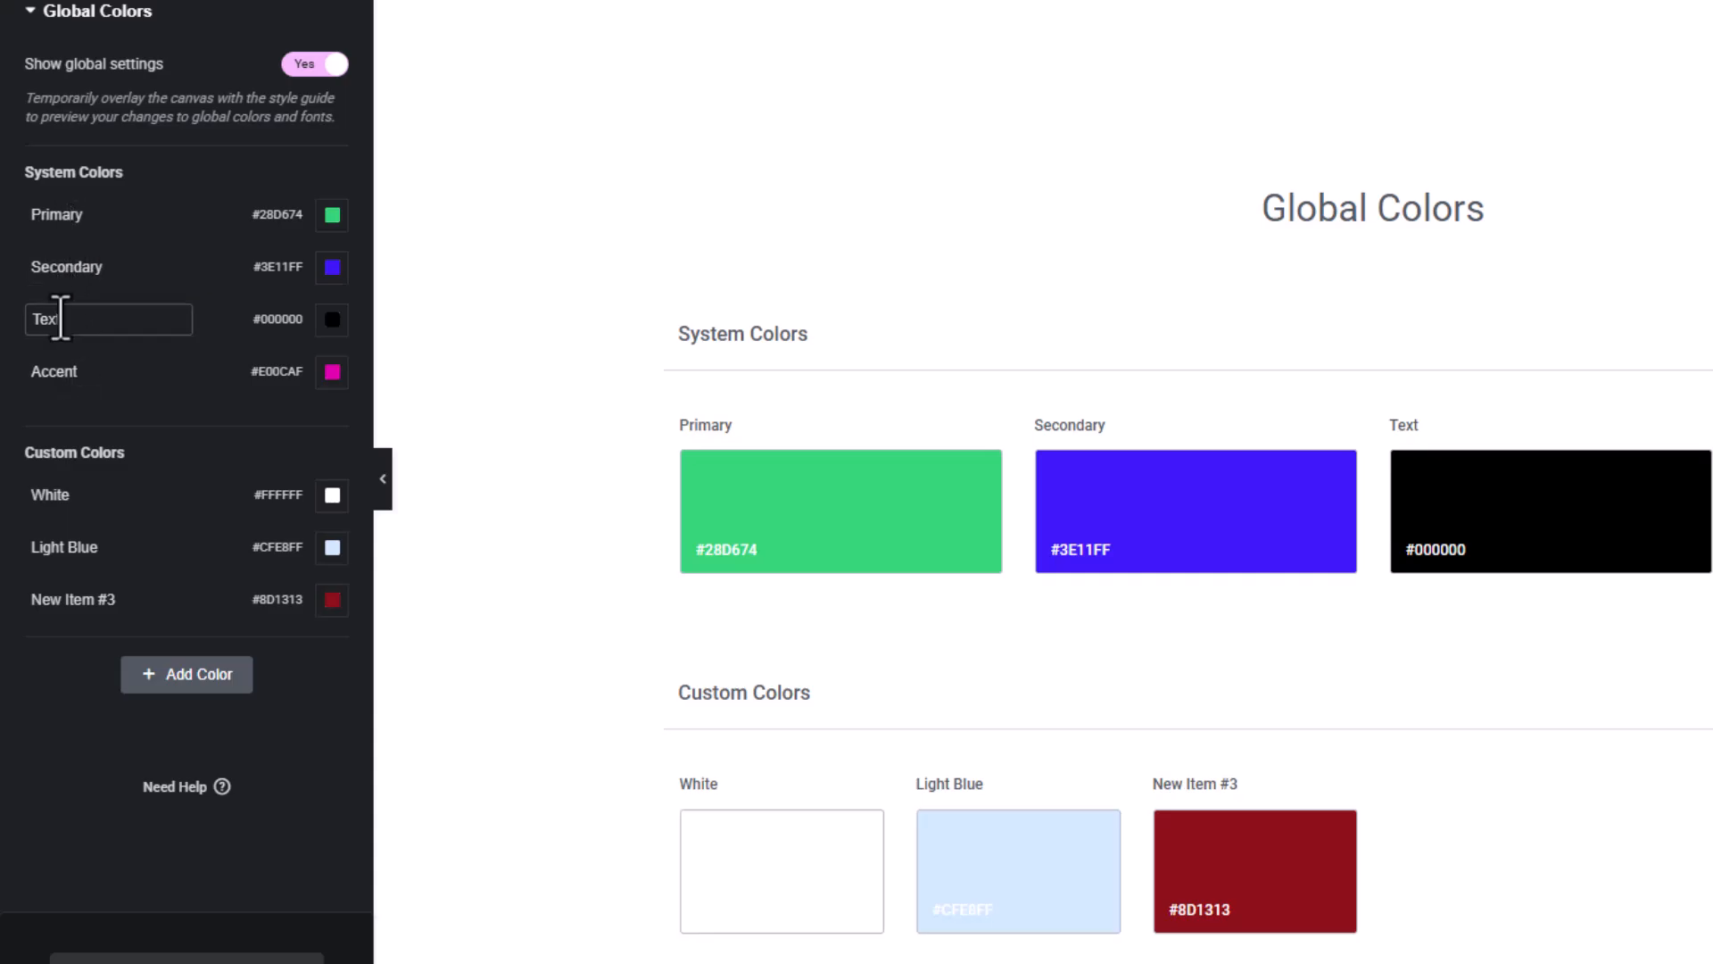
{"action": "left_click", "coordinate": [59, 372]}
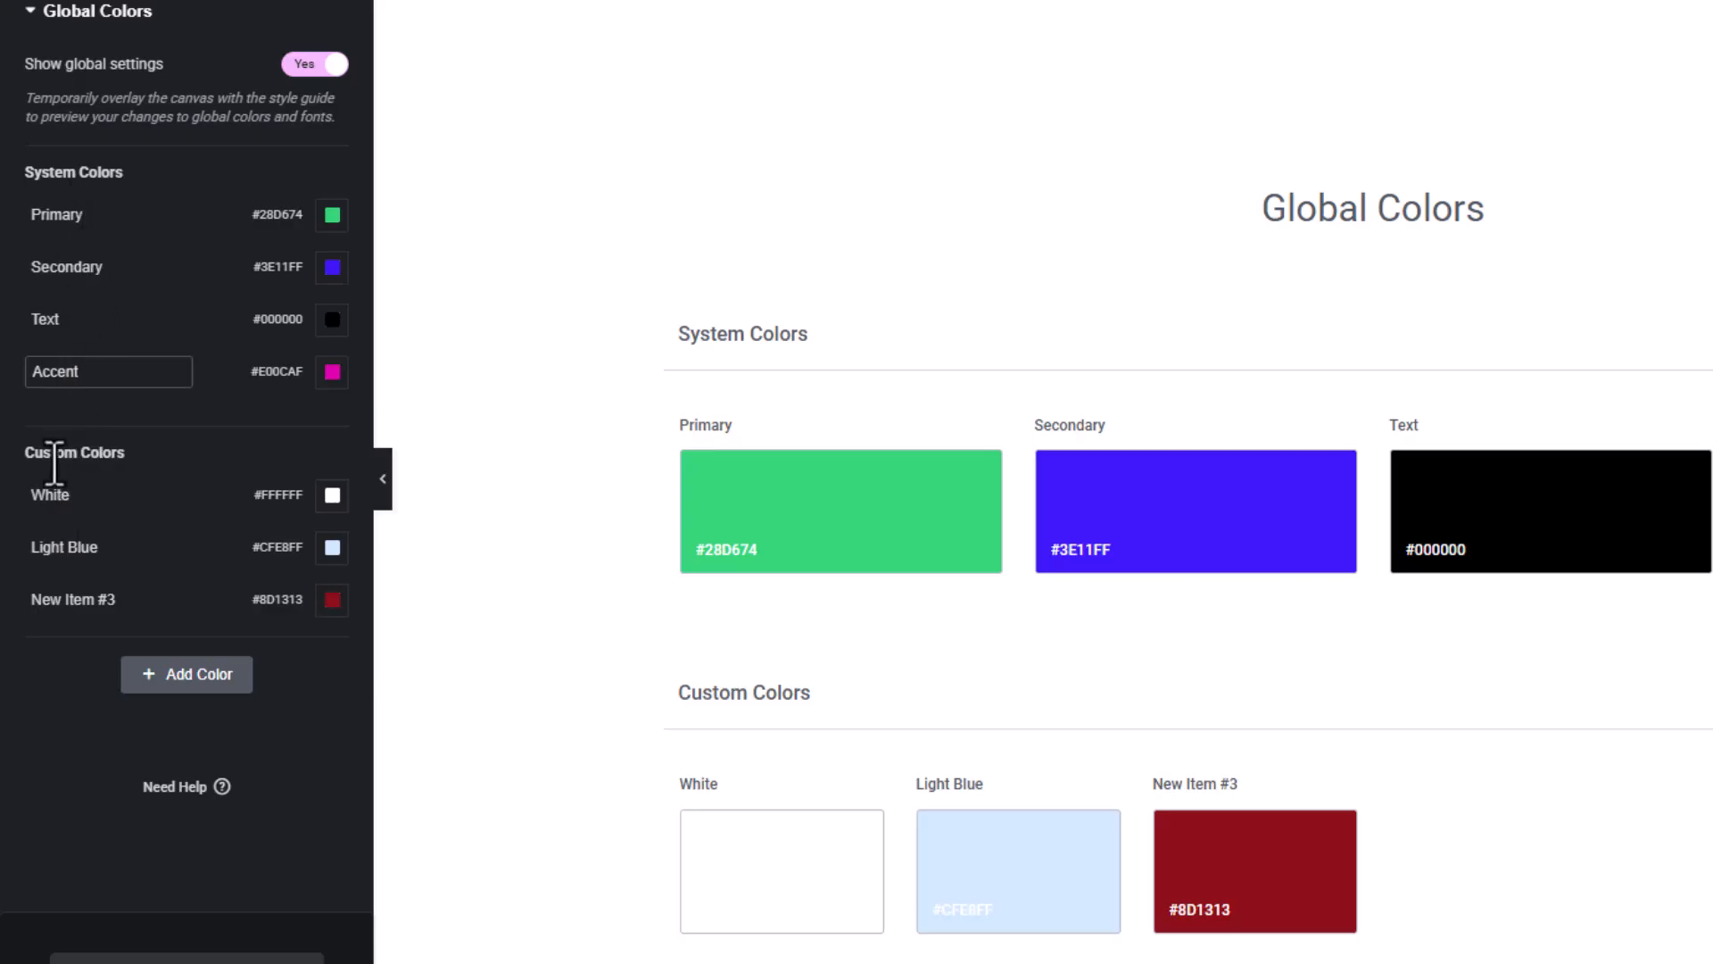
{"action": "left_click_drag", "start_coordinate": [37, 455], "coordinate": [141, 451]}
{"action": "left_click", "coordinate": [126, 450]}
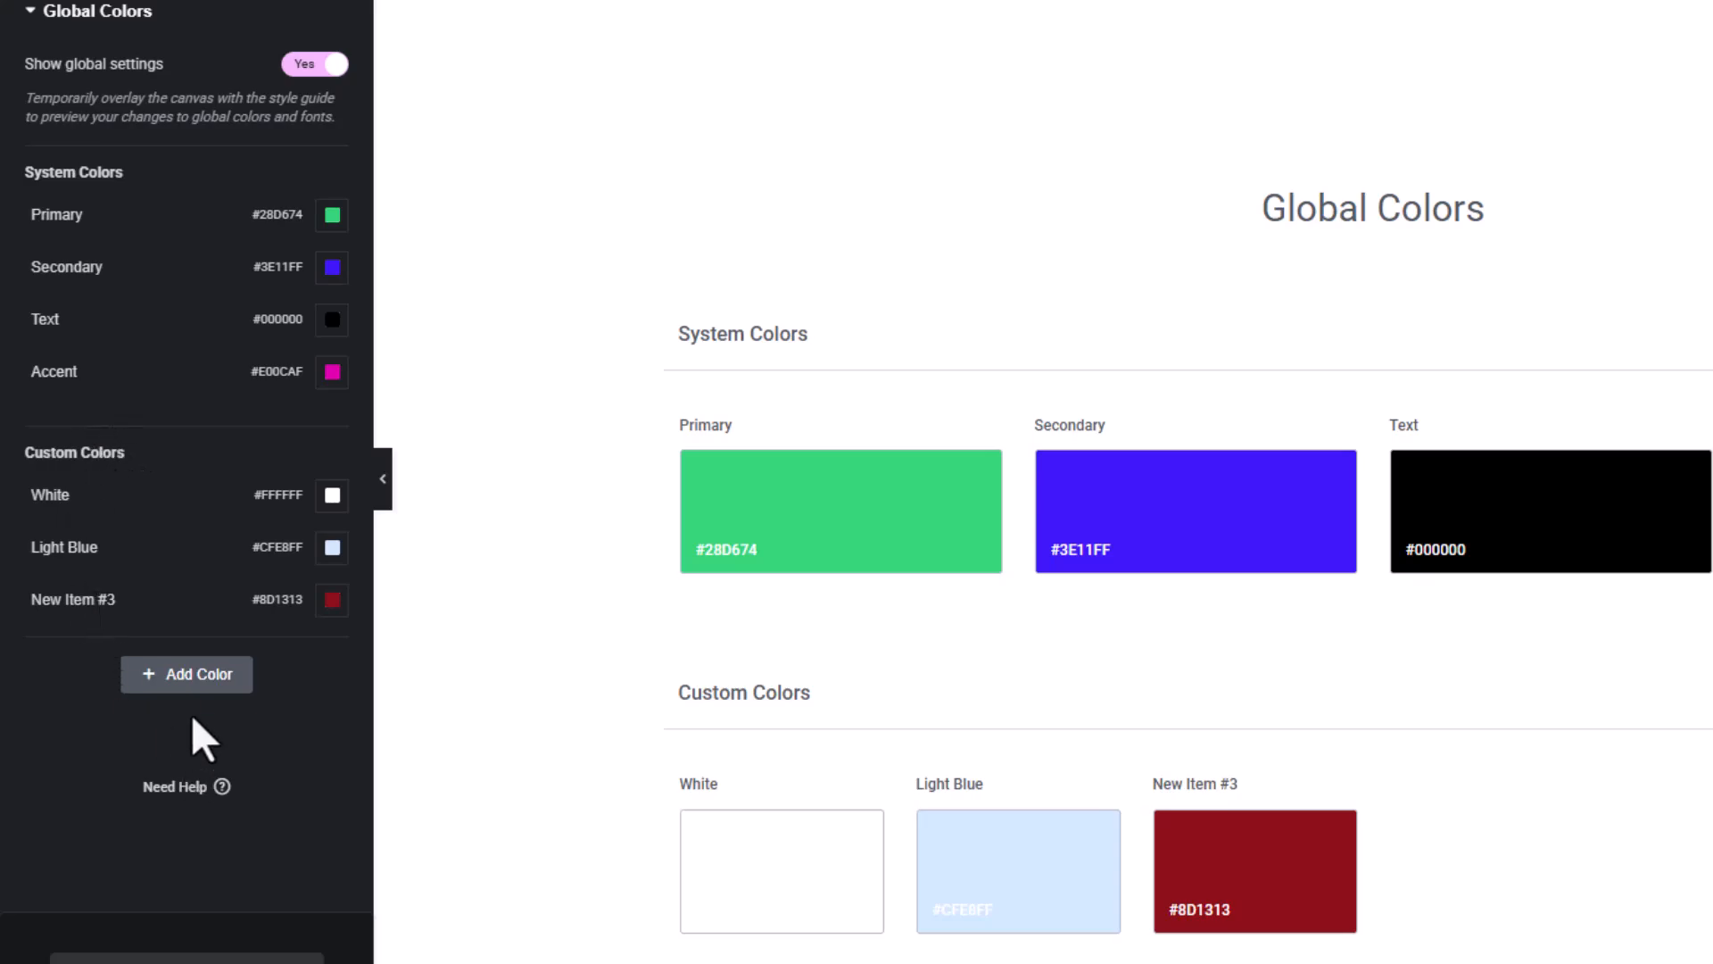
Step: Add a new custom global color, set it to blue #2E64DE, and save the site settings
{"action": "left_click", "coordinate": [197, 678]}
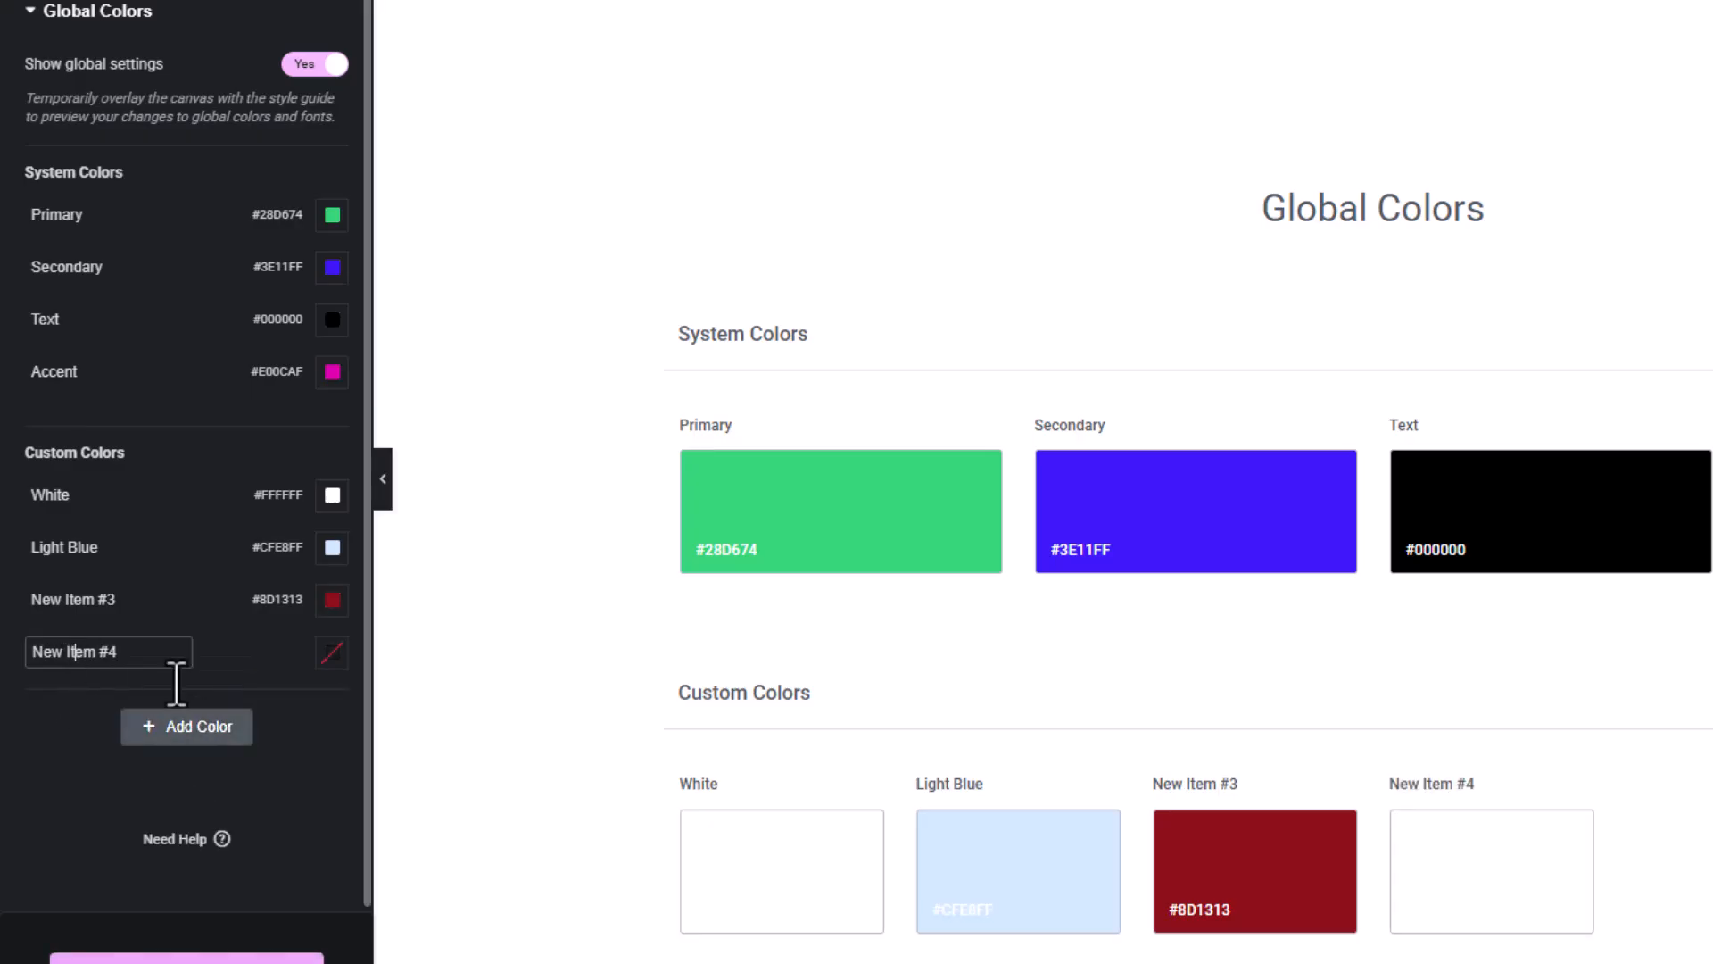
{"action": "left_click", "coordinate": [331, 653]}
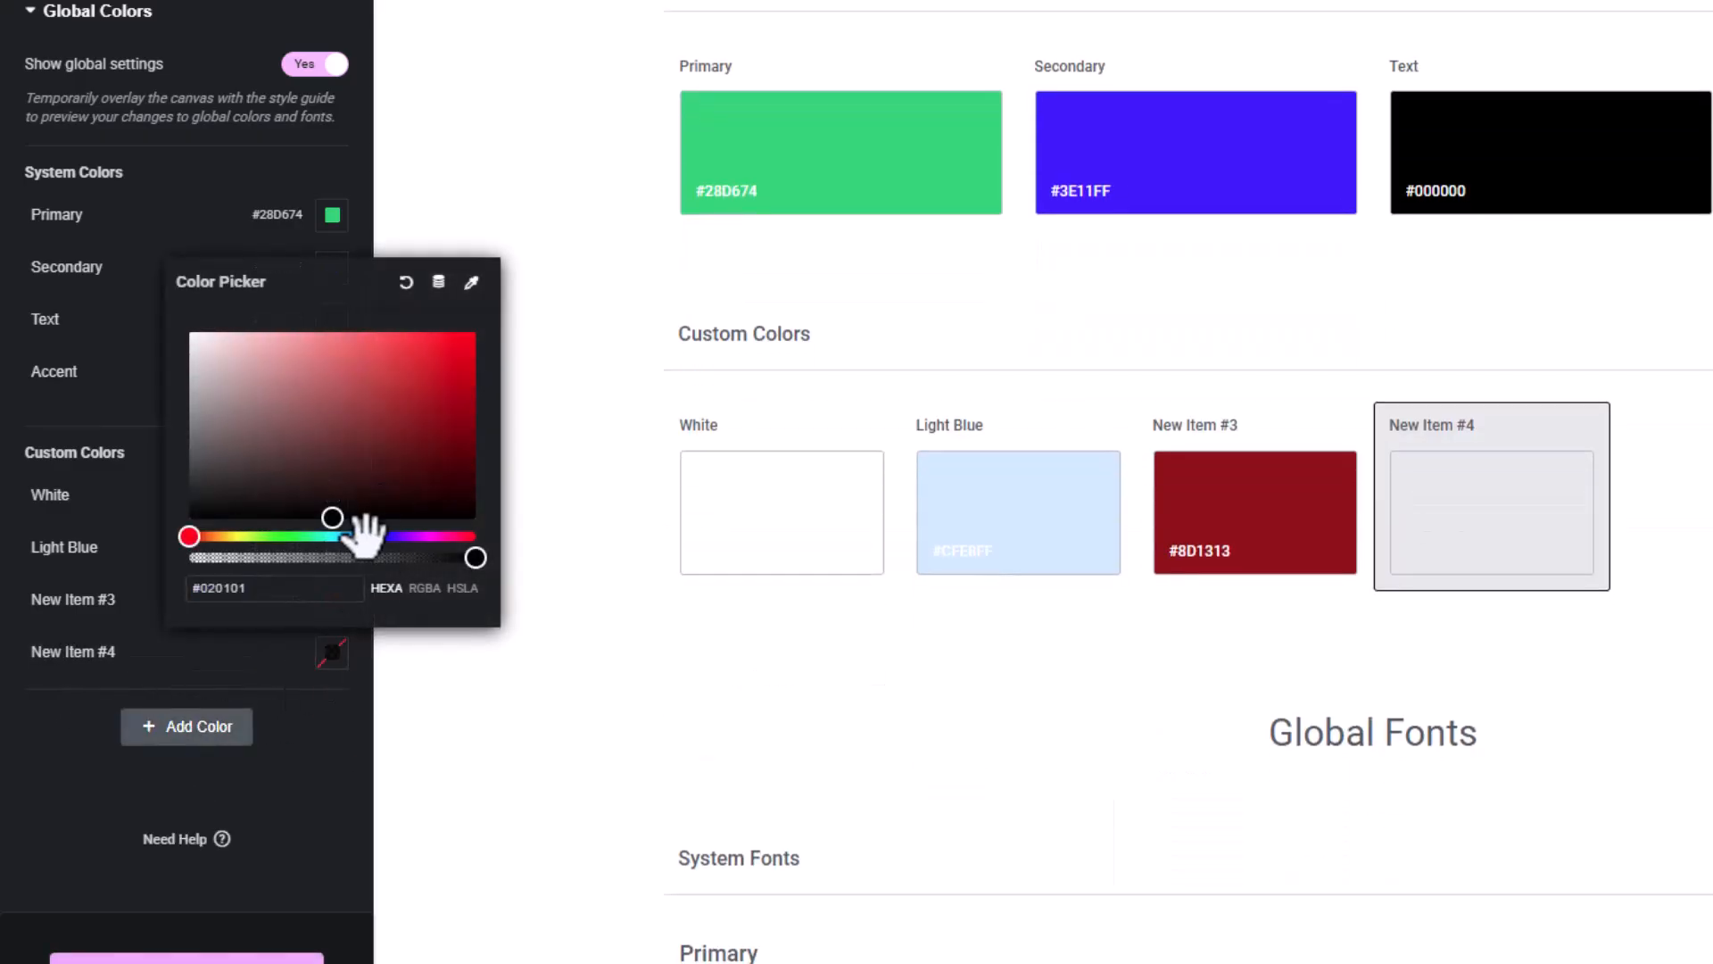
{"action": "left_click", "coordinate": [364, 536]}
{"action": "mouse_move", "coordinate": [396, 379]}
{"action": "left_mouse_down"}
{"action": "mouse_move", "coordinate": [393, 356]}
{"action": "mouse_move", "coordinate": [412, 351]}
{"action": "left_mouse_up"}
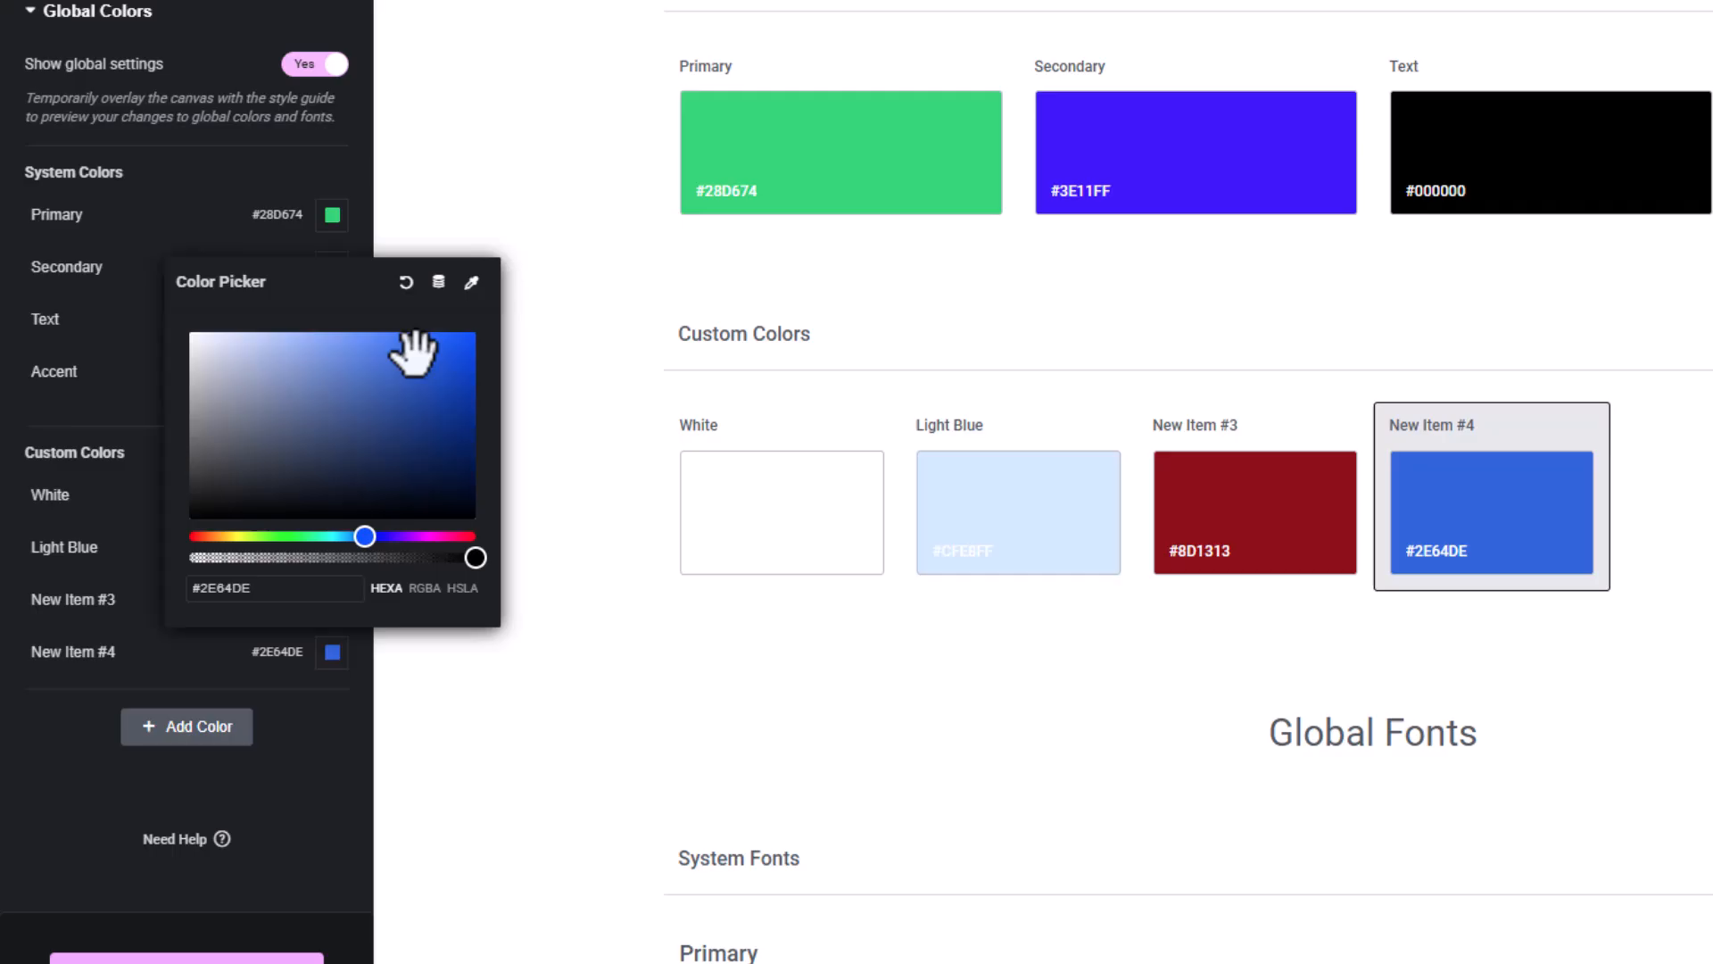
{"action": "left_click", "coordinate": [321, 793]}
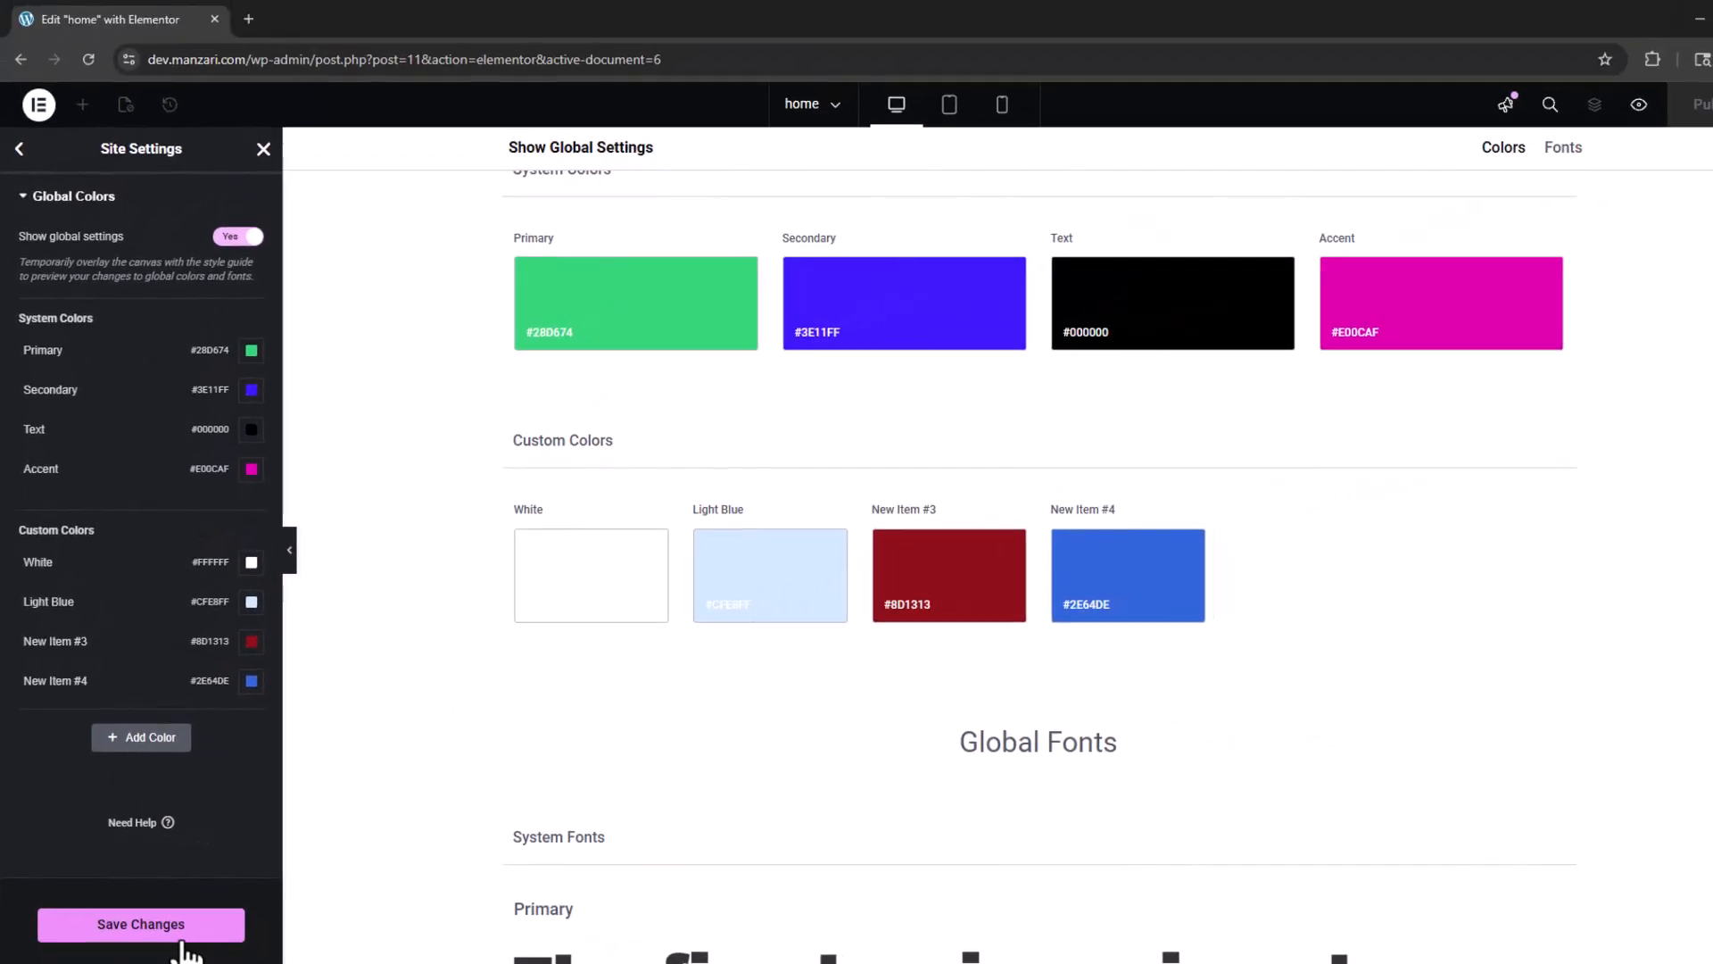
{"action": "left_click", "coordinate": [178, 934]}
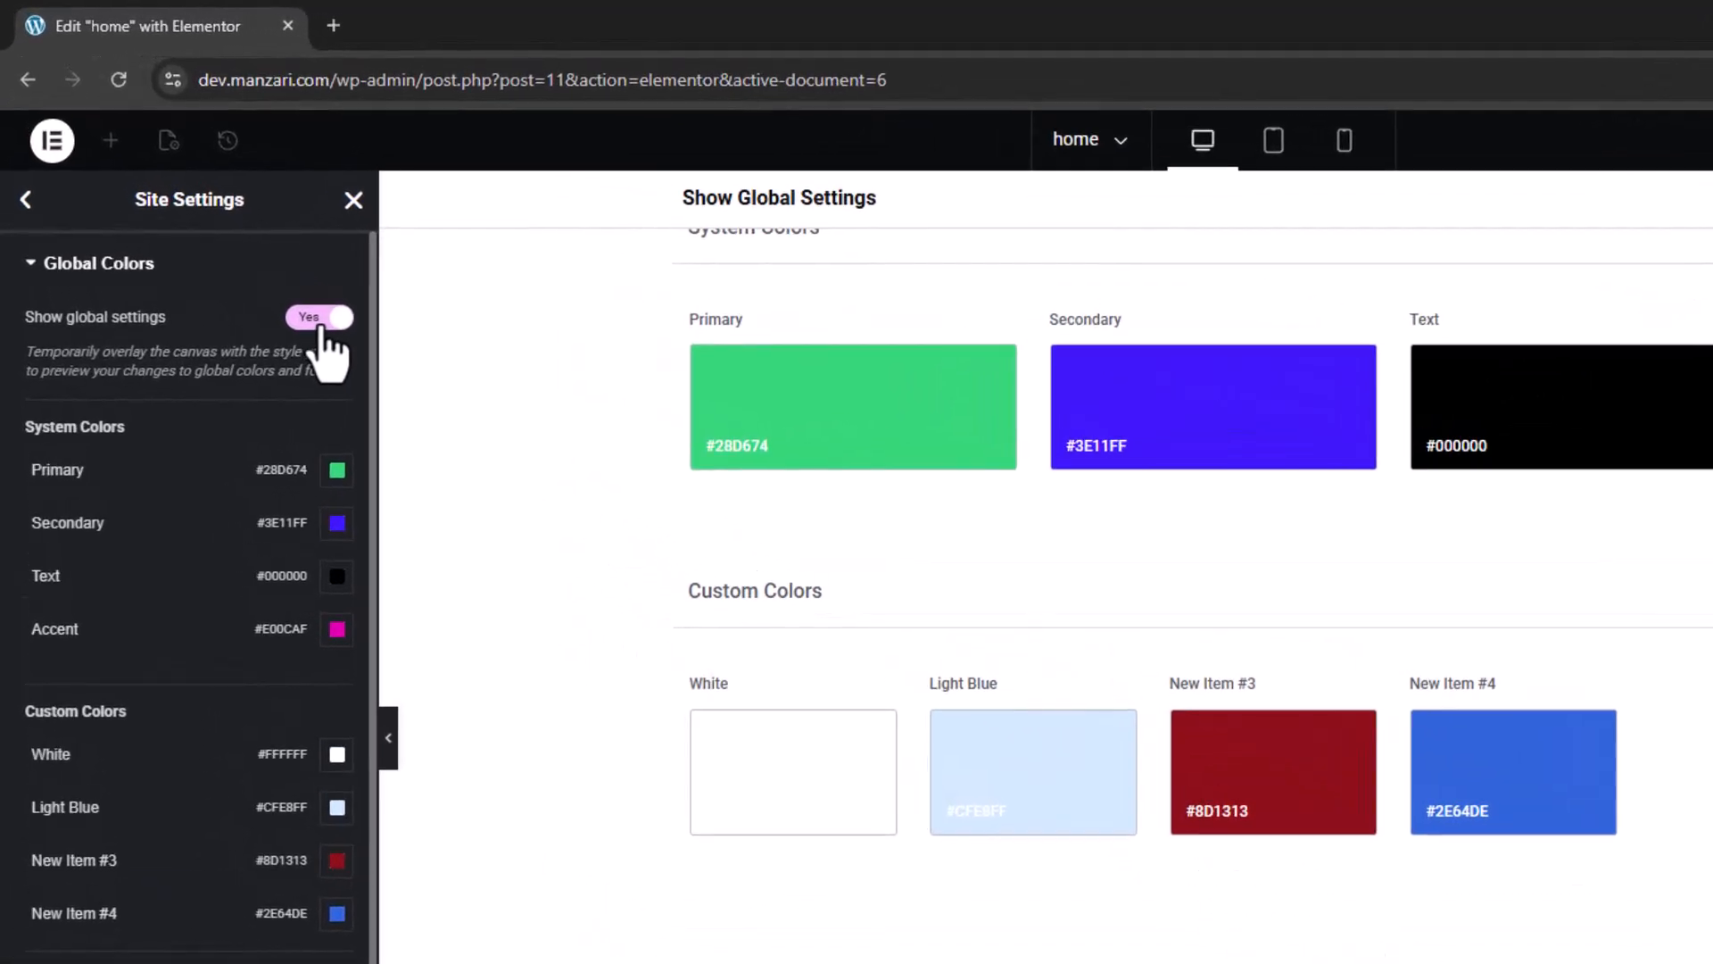
Step: Turn off the global settings preview and return to the beginning of the home page
{"action": "left_click", "coordinate": [237, 238]}
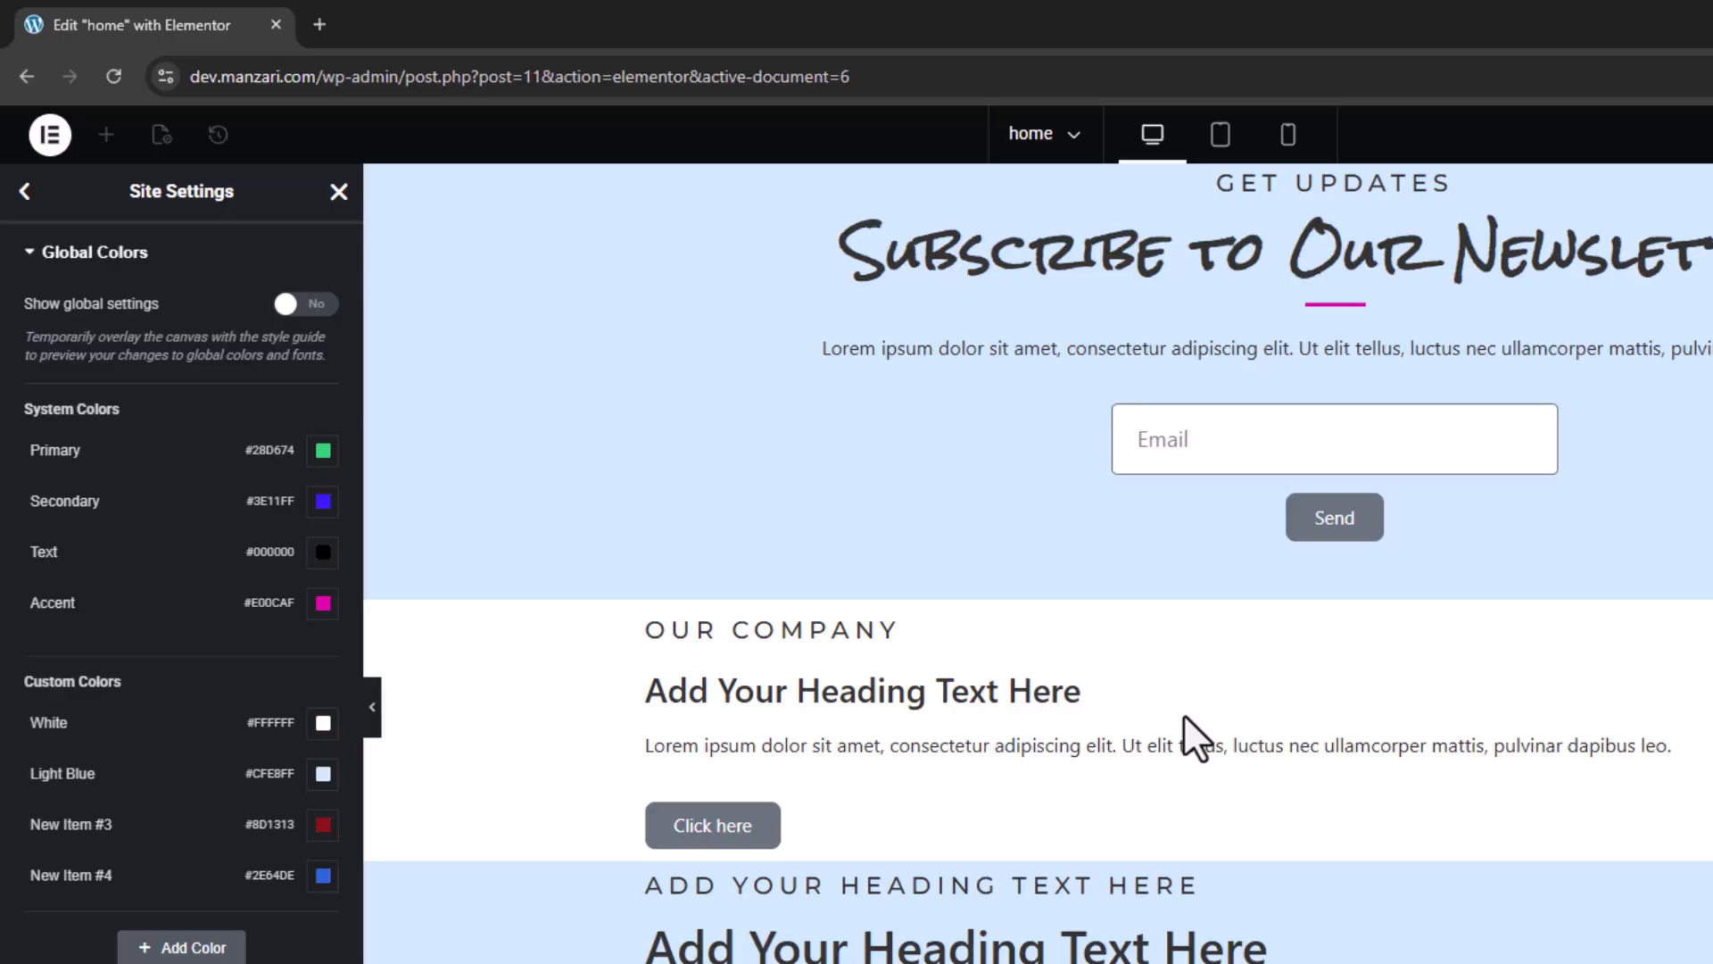
{"action": "scroll", "coordinate": [982, 624], "scroll_direction": "up", "scroll_amount": 15}
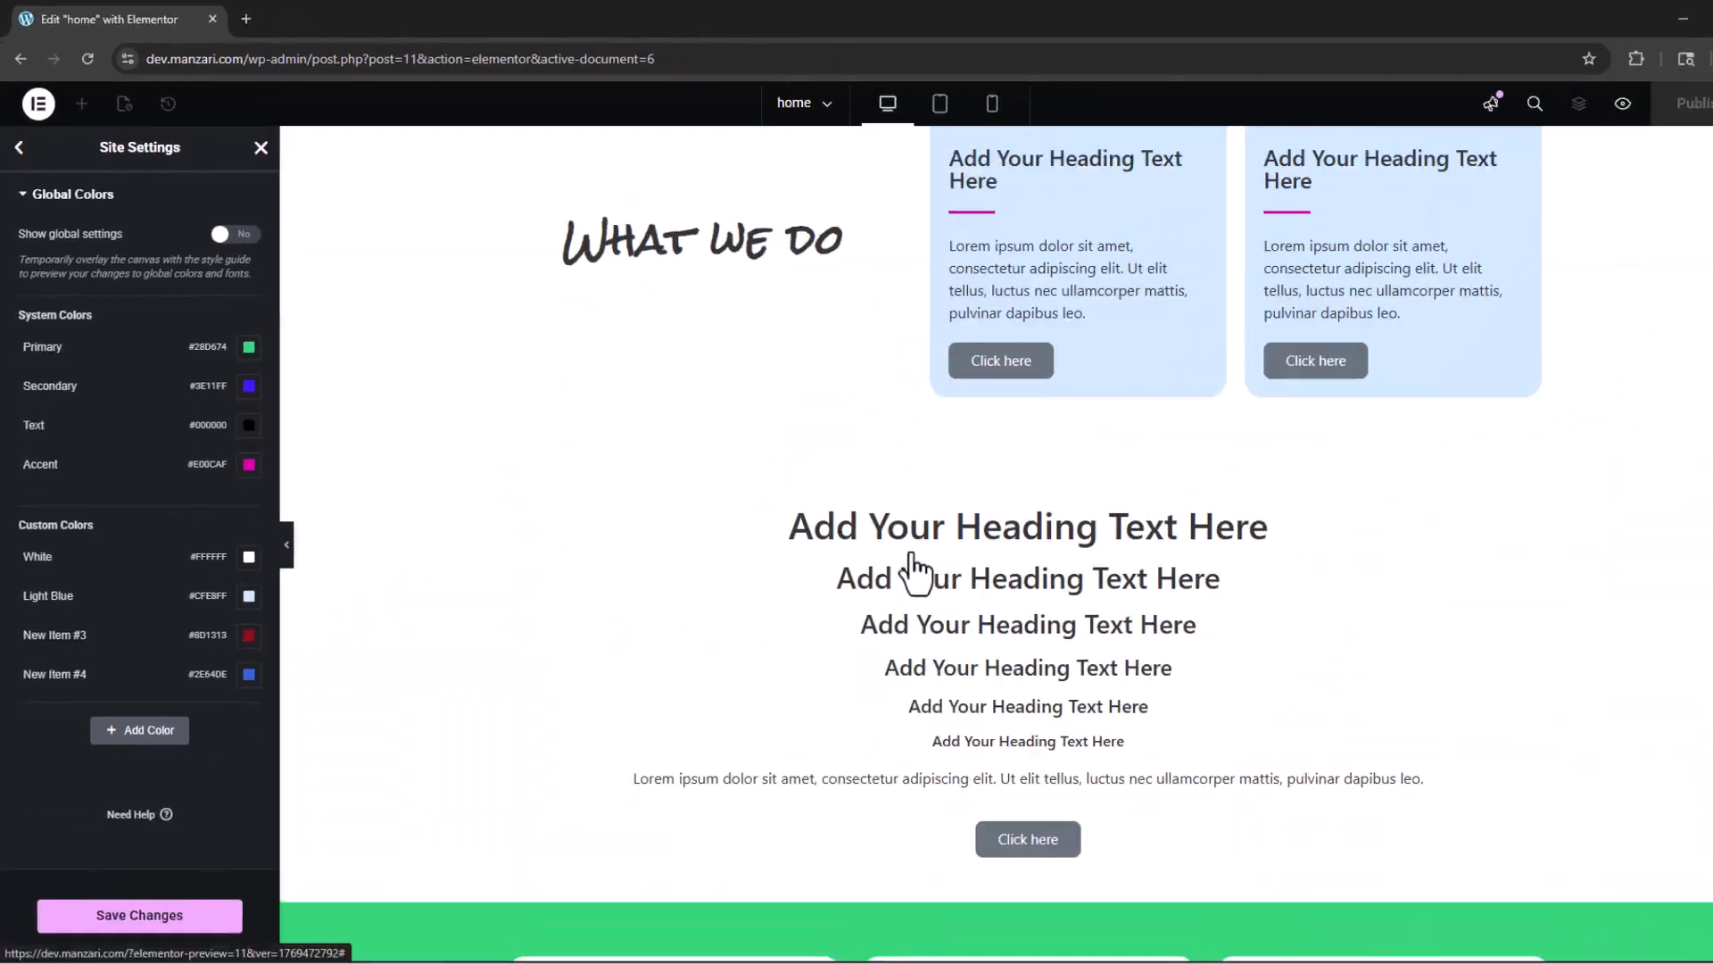
{"action": "scroll", "coordinate": [874, 547], "scroll_direction": "up", "scroll_amount": 3}
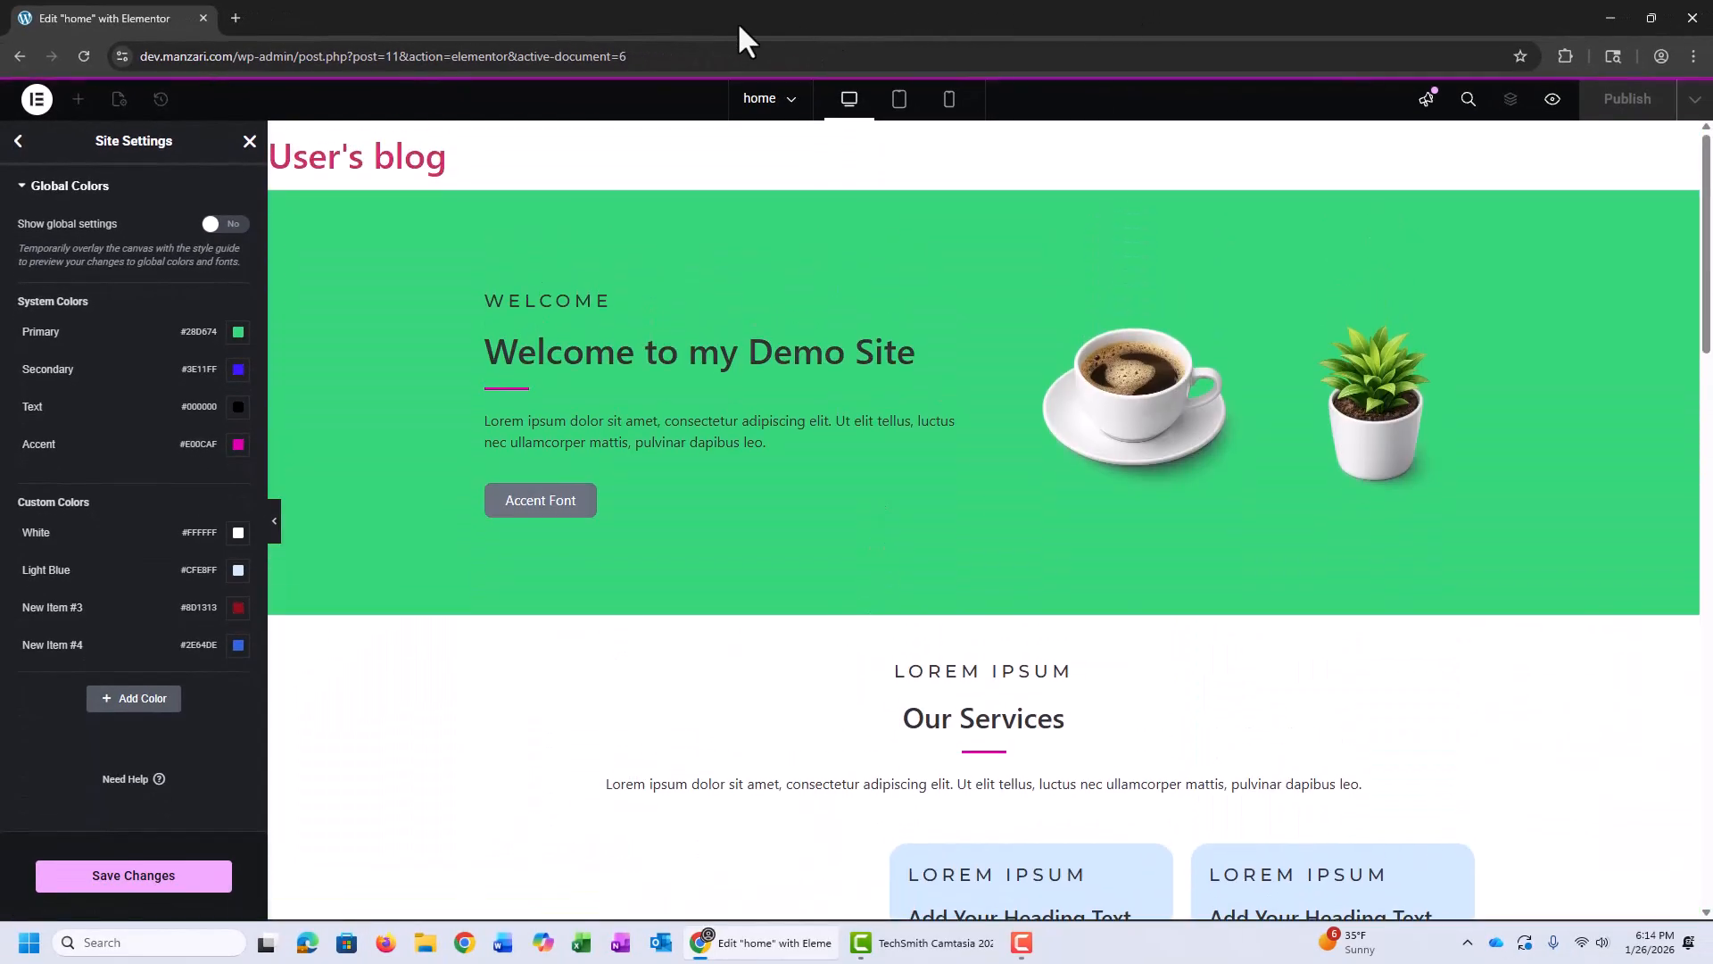
Step: Set the Primary system color to blue #3914FA and check the page sections that use it
{"action": "left_click", "coordinate": [239, 333]}
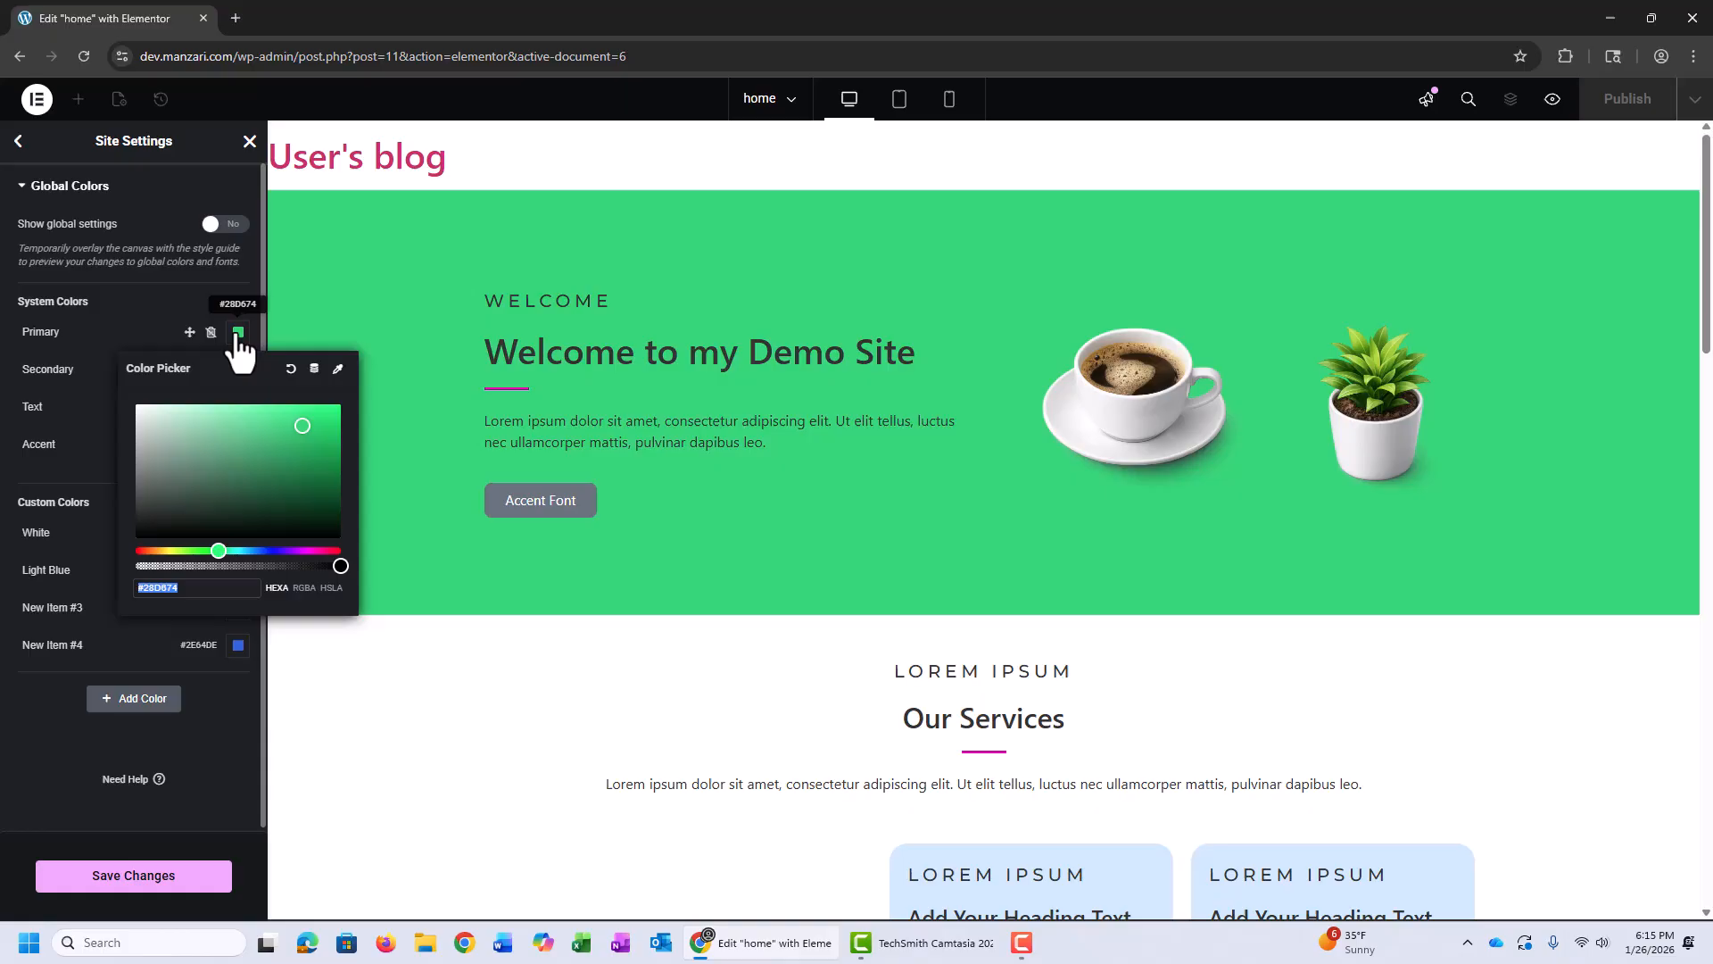
{"action": "left_click", "coordinate": [276, 553]}
{"action": "left_click", "coordinate": [324, 406]}
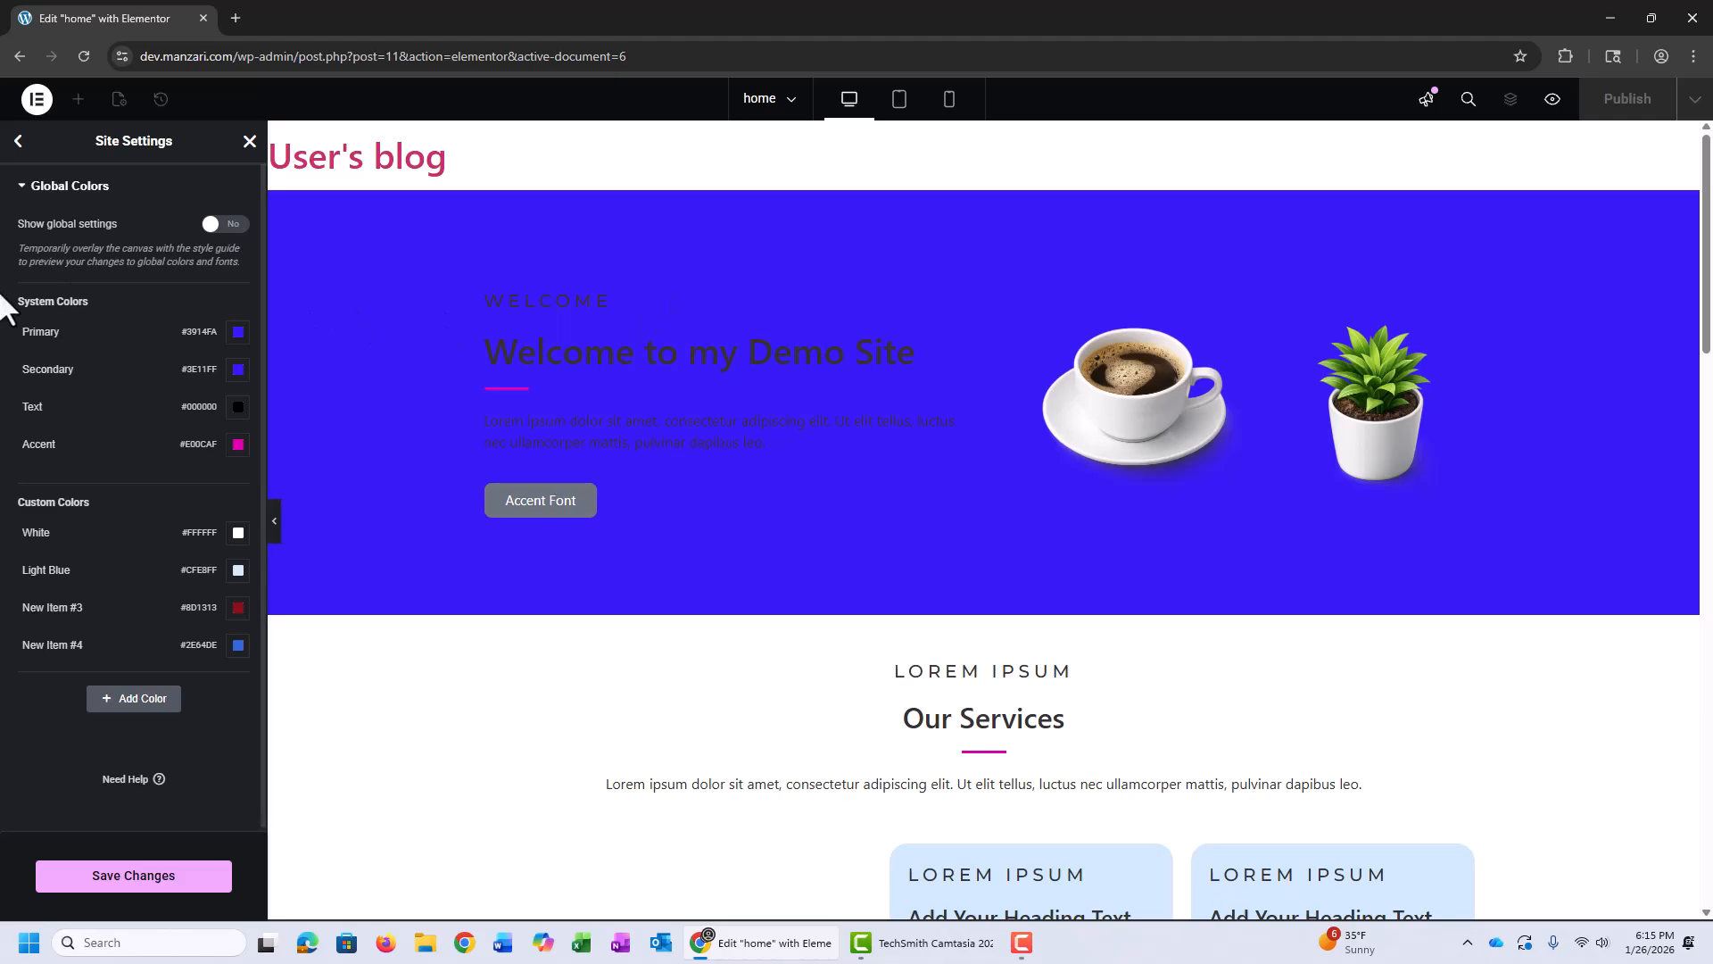
{"action": "scroll", "coordinate": [879, 379], "scroll_direction": "down", "scroll_amount": 10}
{"action": "scroll", "coordinate": [879, 379], "scroll_direction": "down", "scroll_amount": 6}
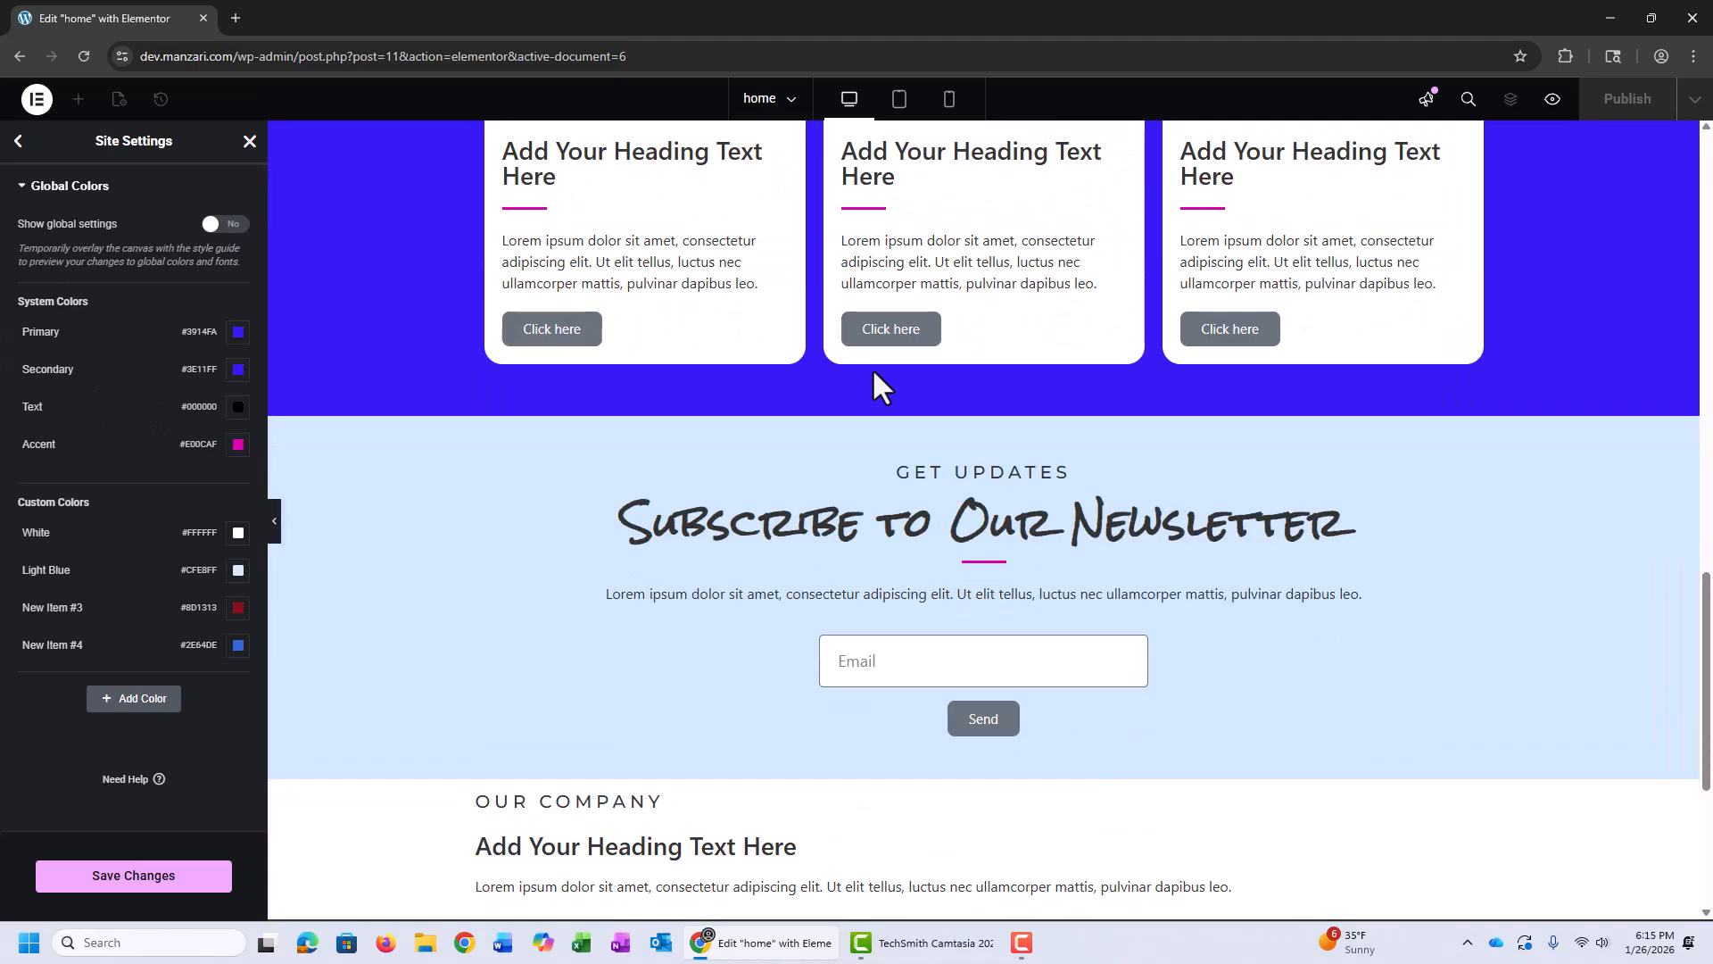
{"action": "scroll", "coordinate": [804, 357], "scroll_direction": "up", "scroll_amount": 3}
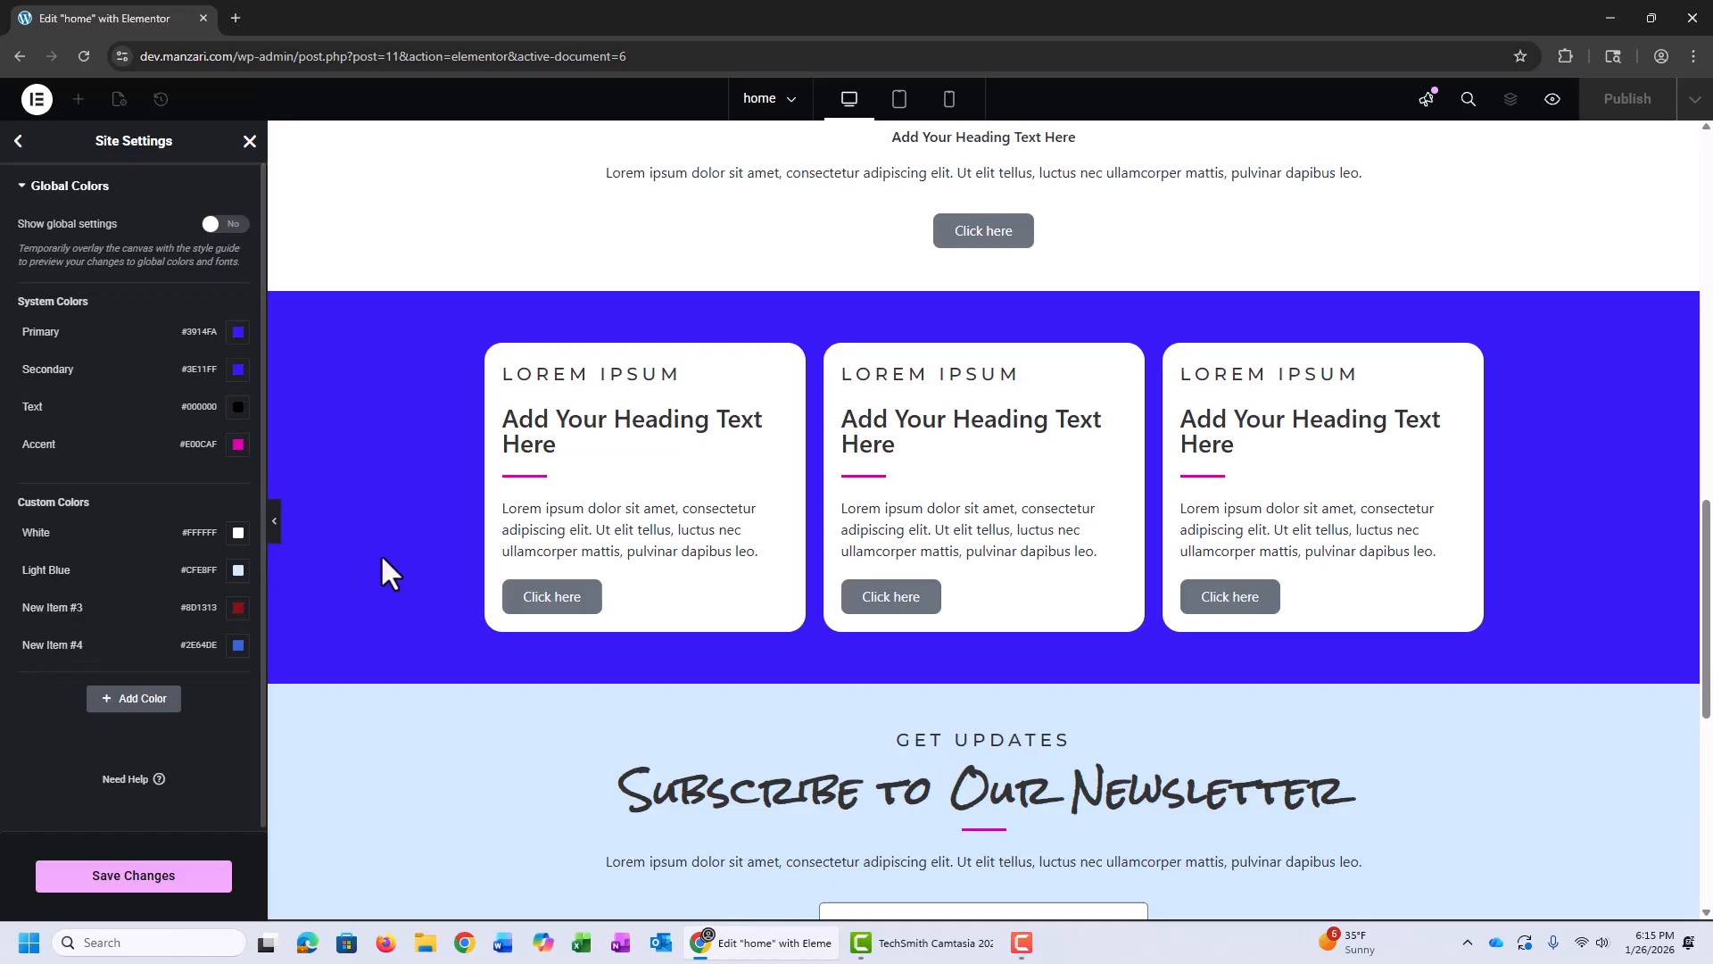
Step: Set the Primary system color to green #3BD45F and save the site settings
{"action": "left_click", "coordinate": [239, 331]}
{"action": "left_click_drag", "start_coordinate": [277, 550], "coordinate": [211, 550]}
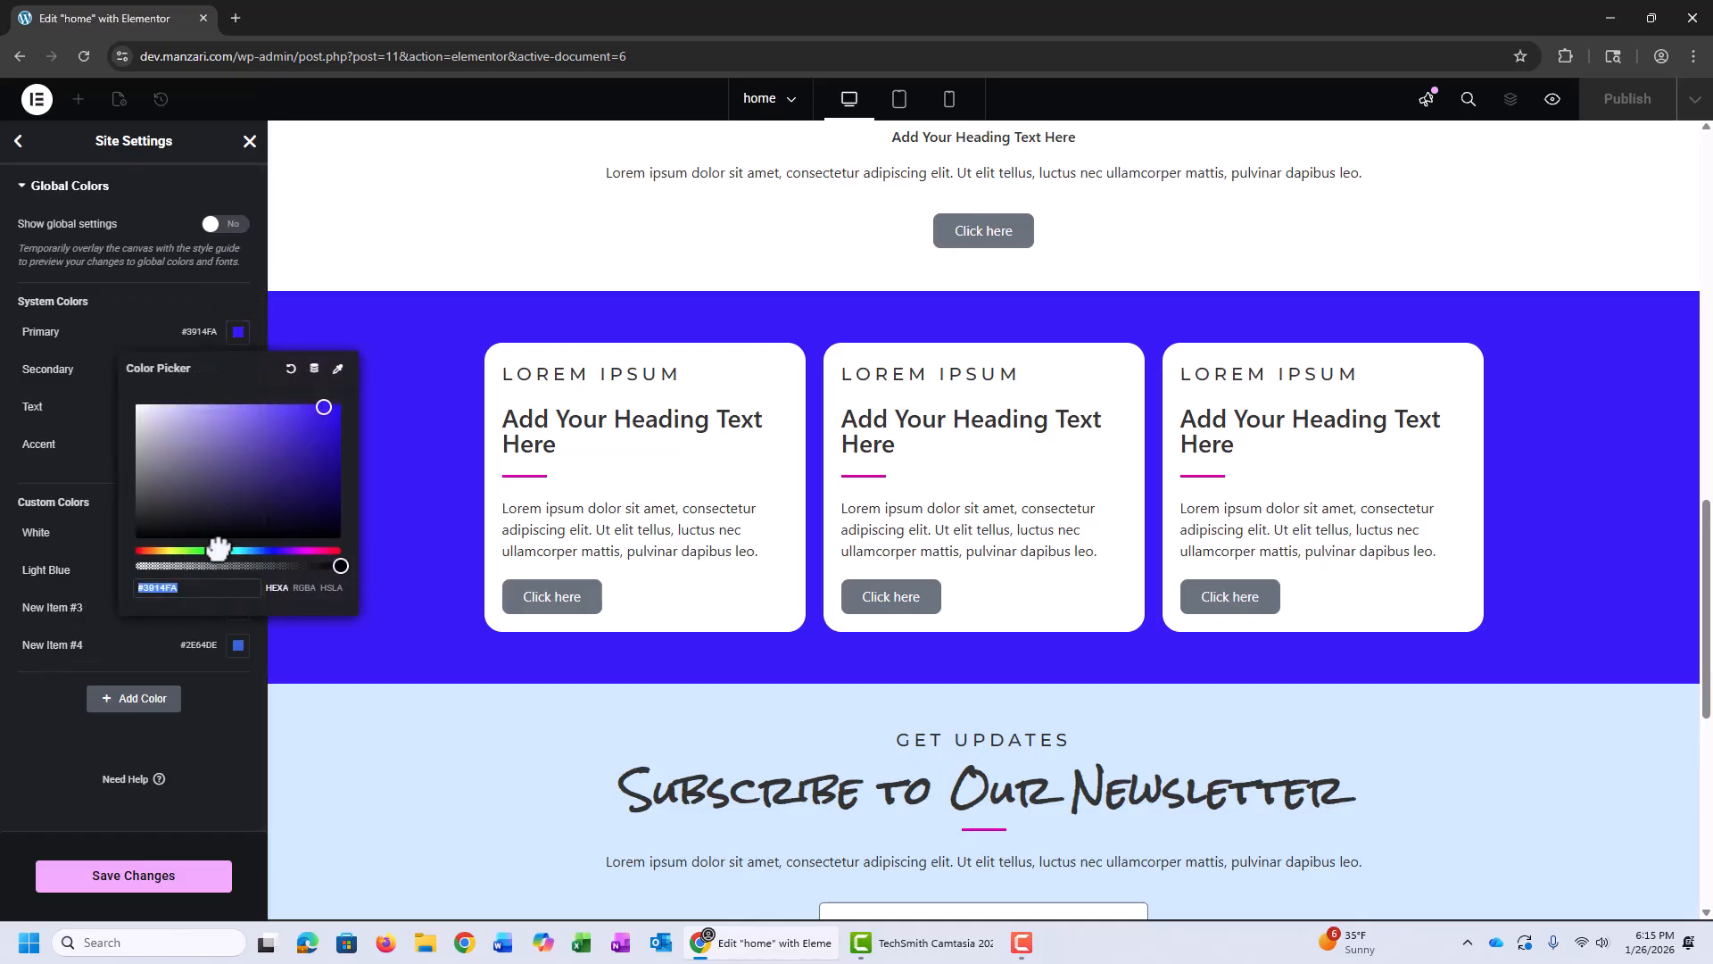
{"action": "left_click_drag", "start_coordinate": [279, 478], "coordinate": [282, 428]}
{"action": "left_click", "coordinate": [452, 271]}
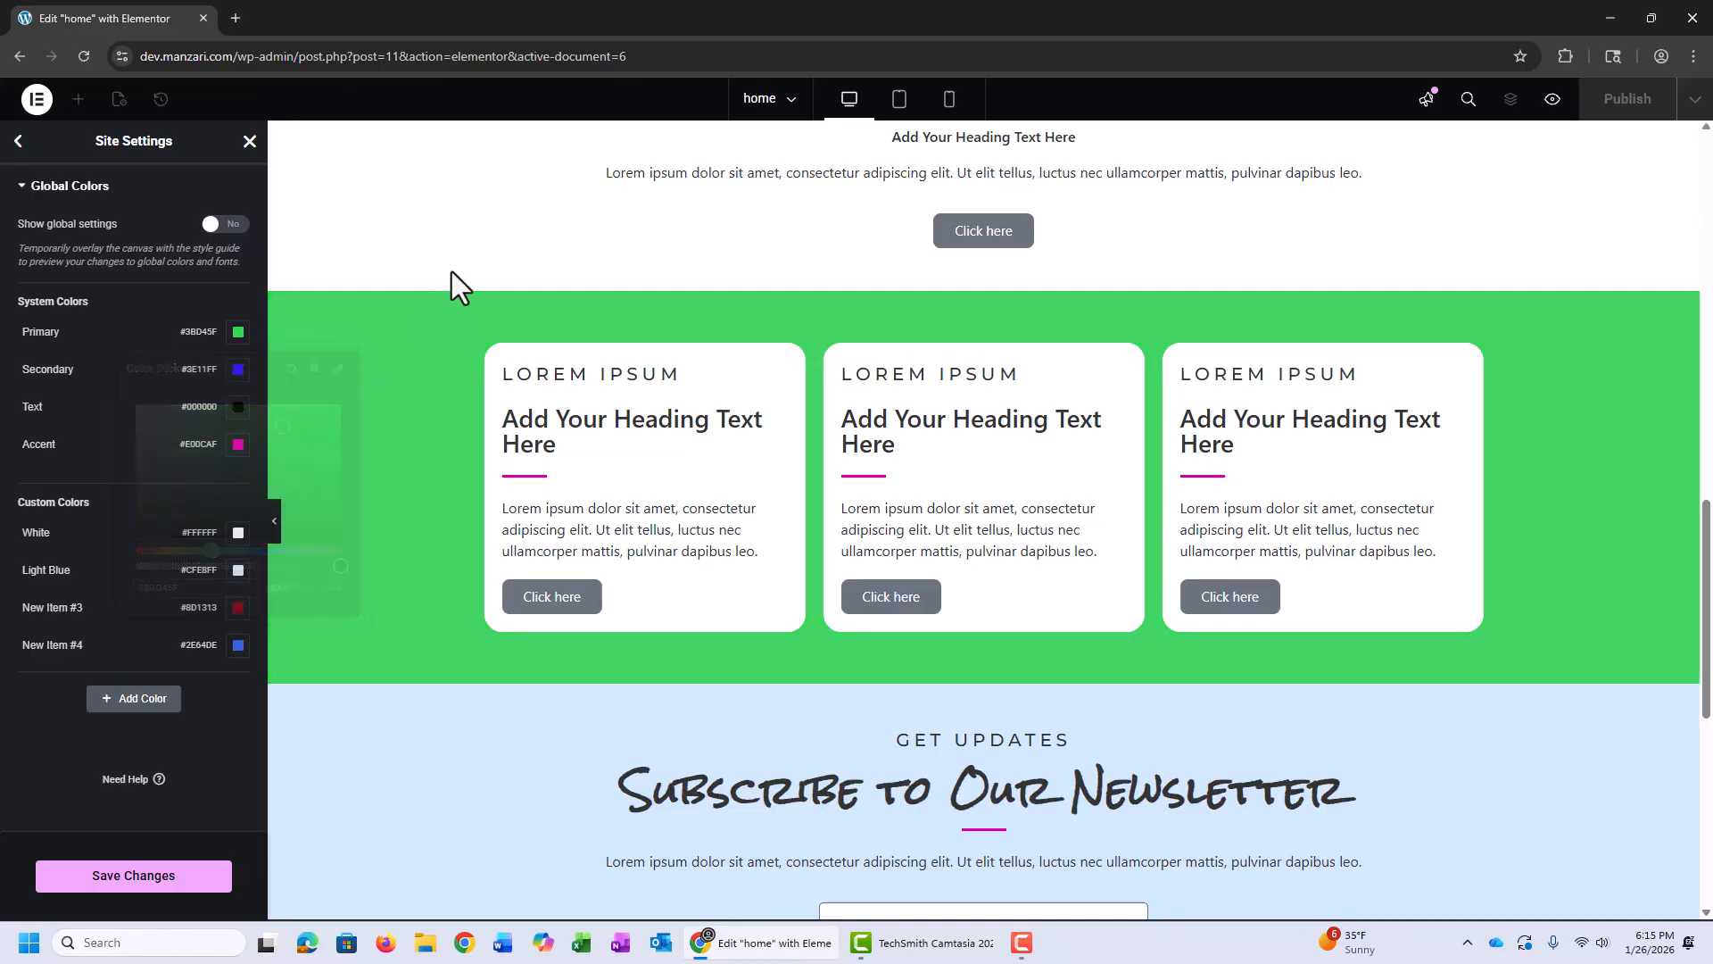
{"action": "left_click", "coordinate": [195, 879]}
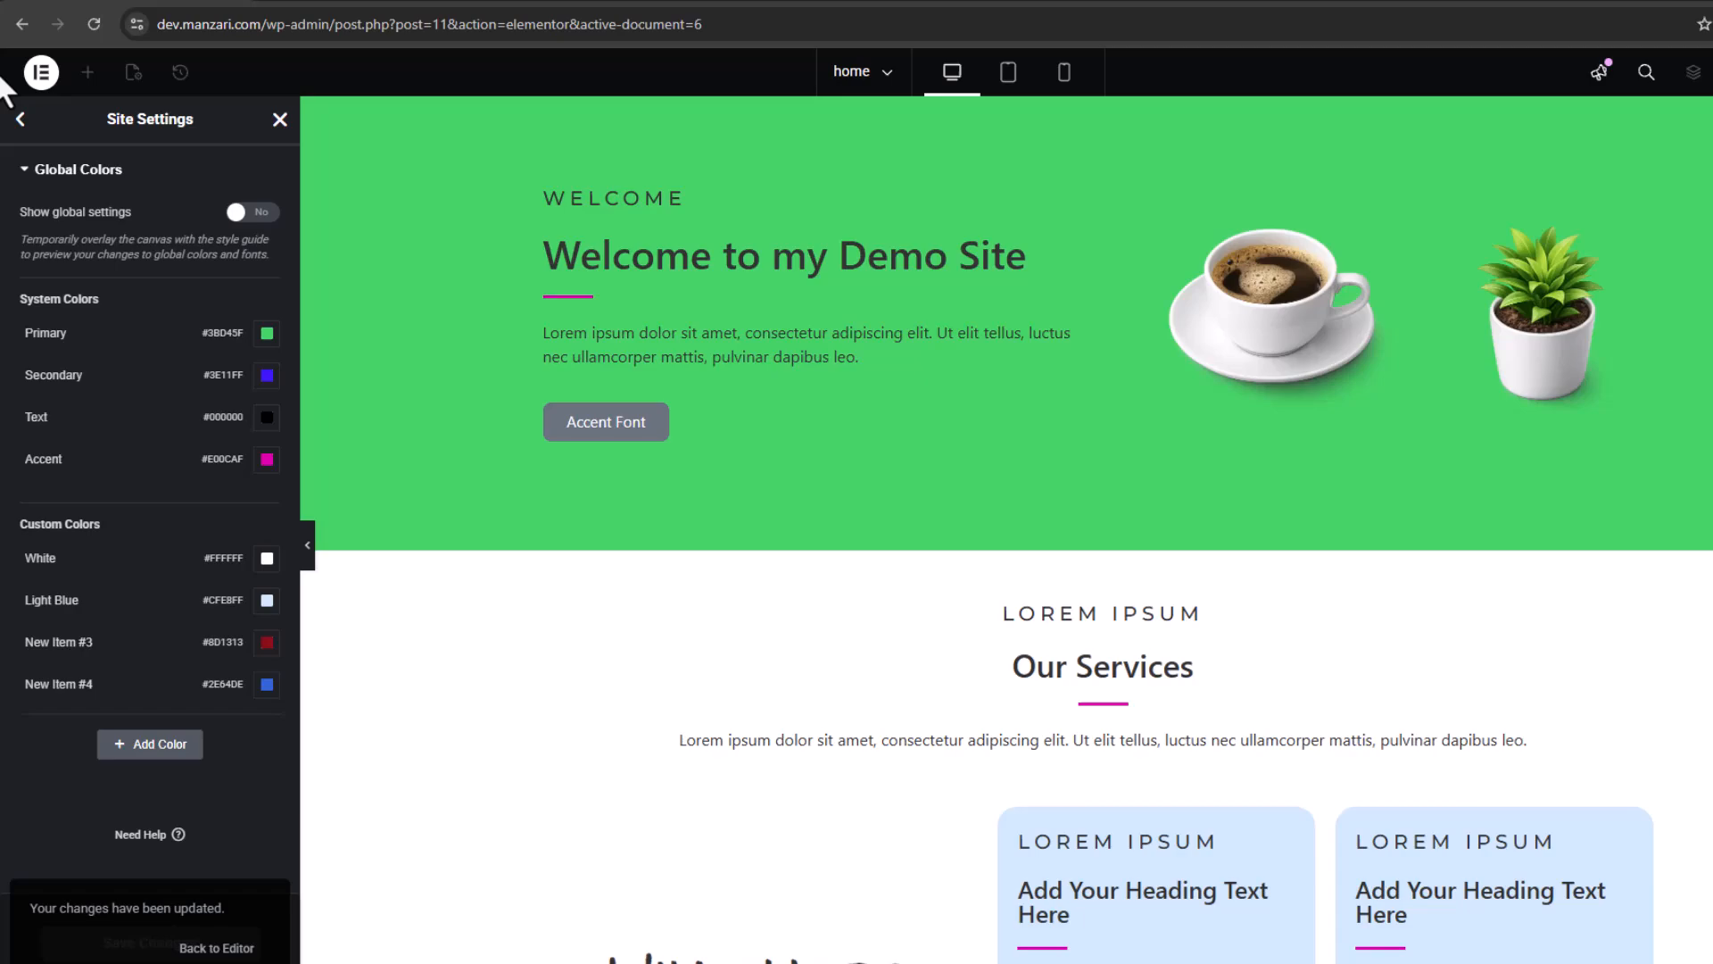
Step: Open the Global Fonts settings of the design system and preview the fonts on the canvas
{"action": "left_click", "coordinate": [20, 119]}
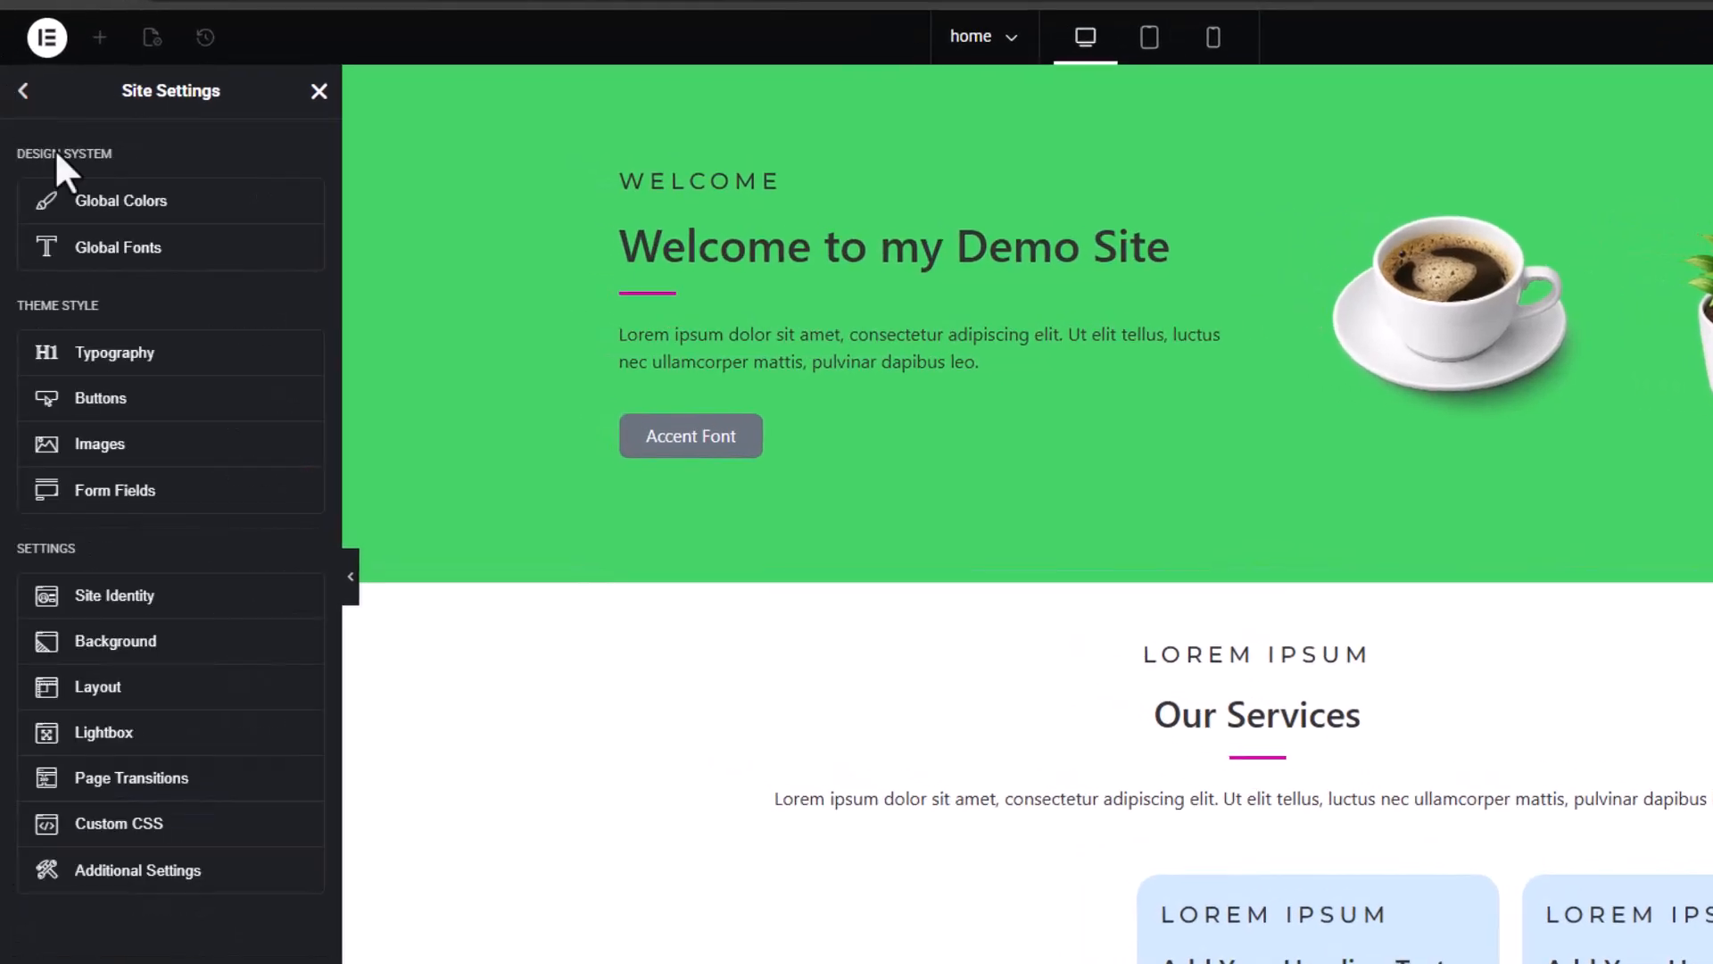
{"action": "left_click", "coordinate": [143, 255]}
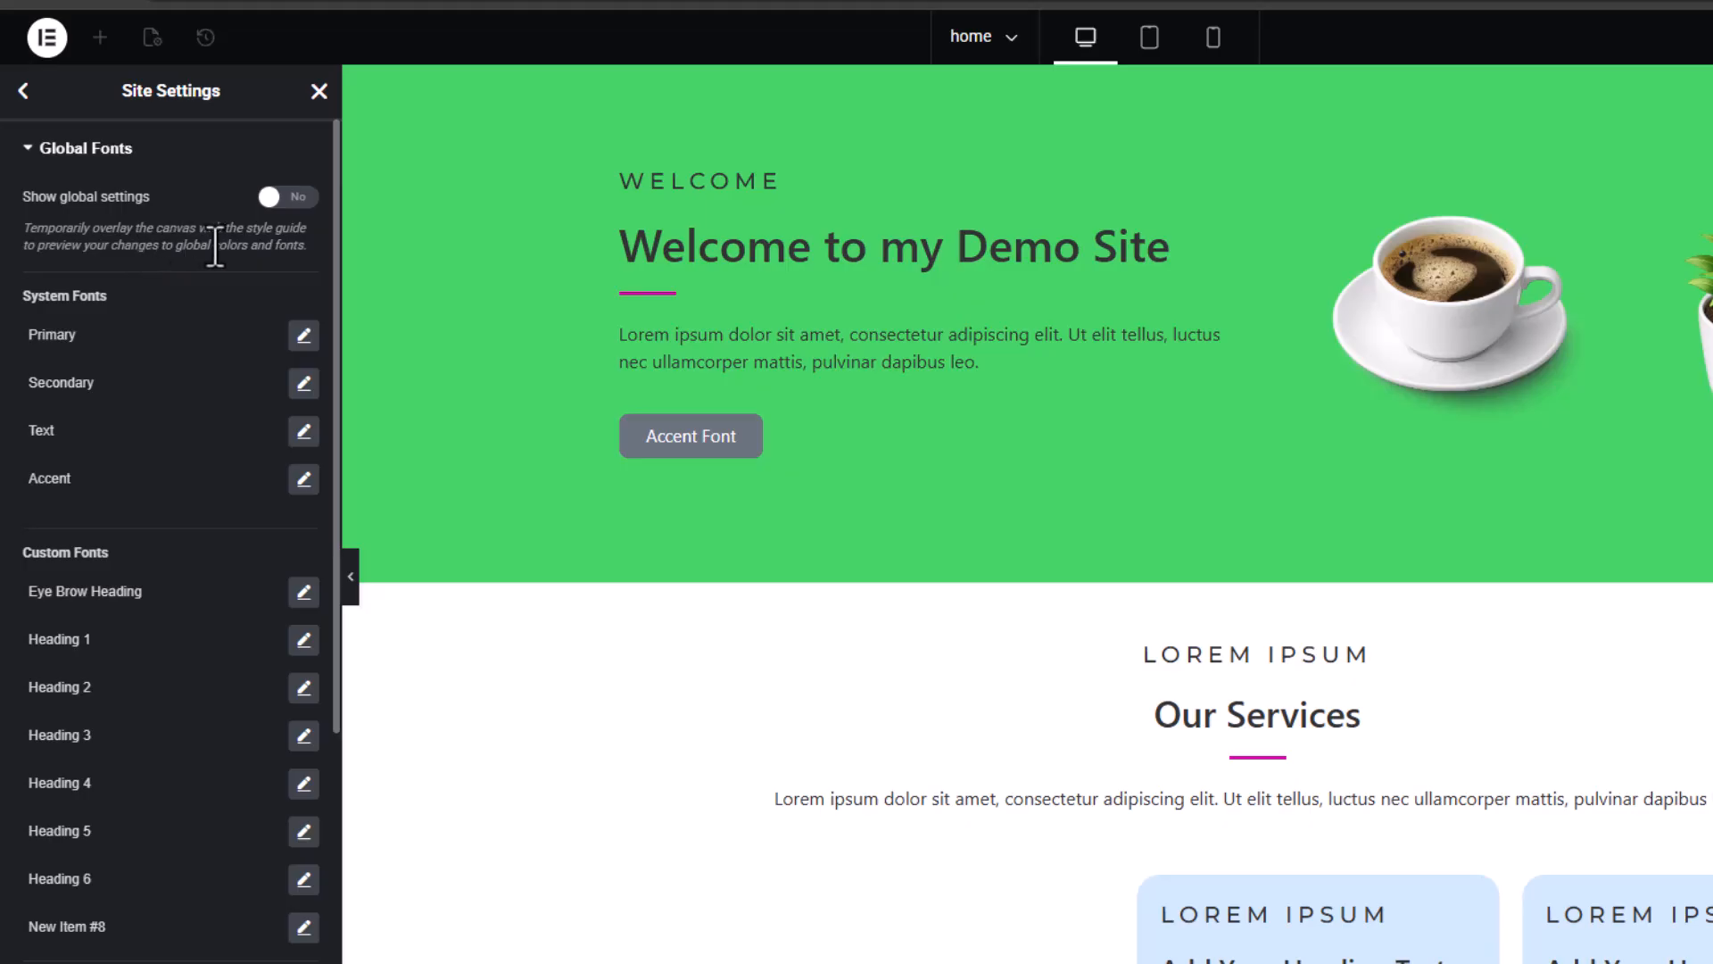
{"action": "left_click", "coordinate": [283, 200]}
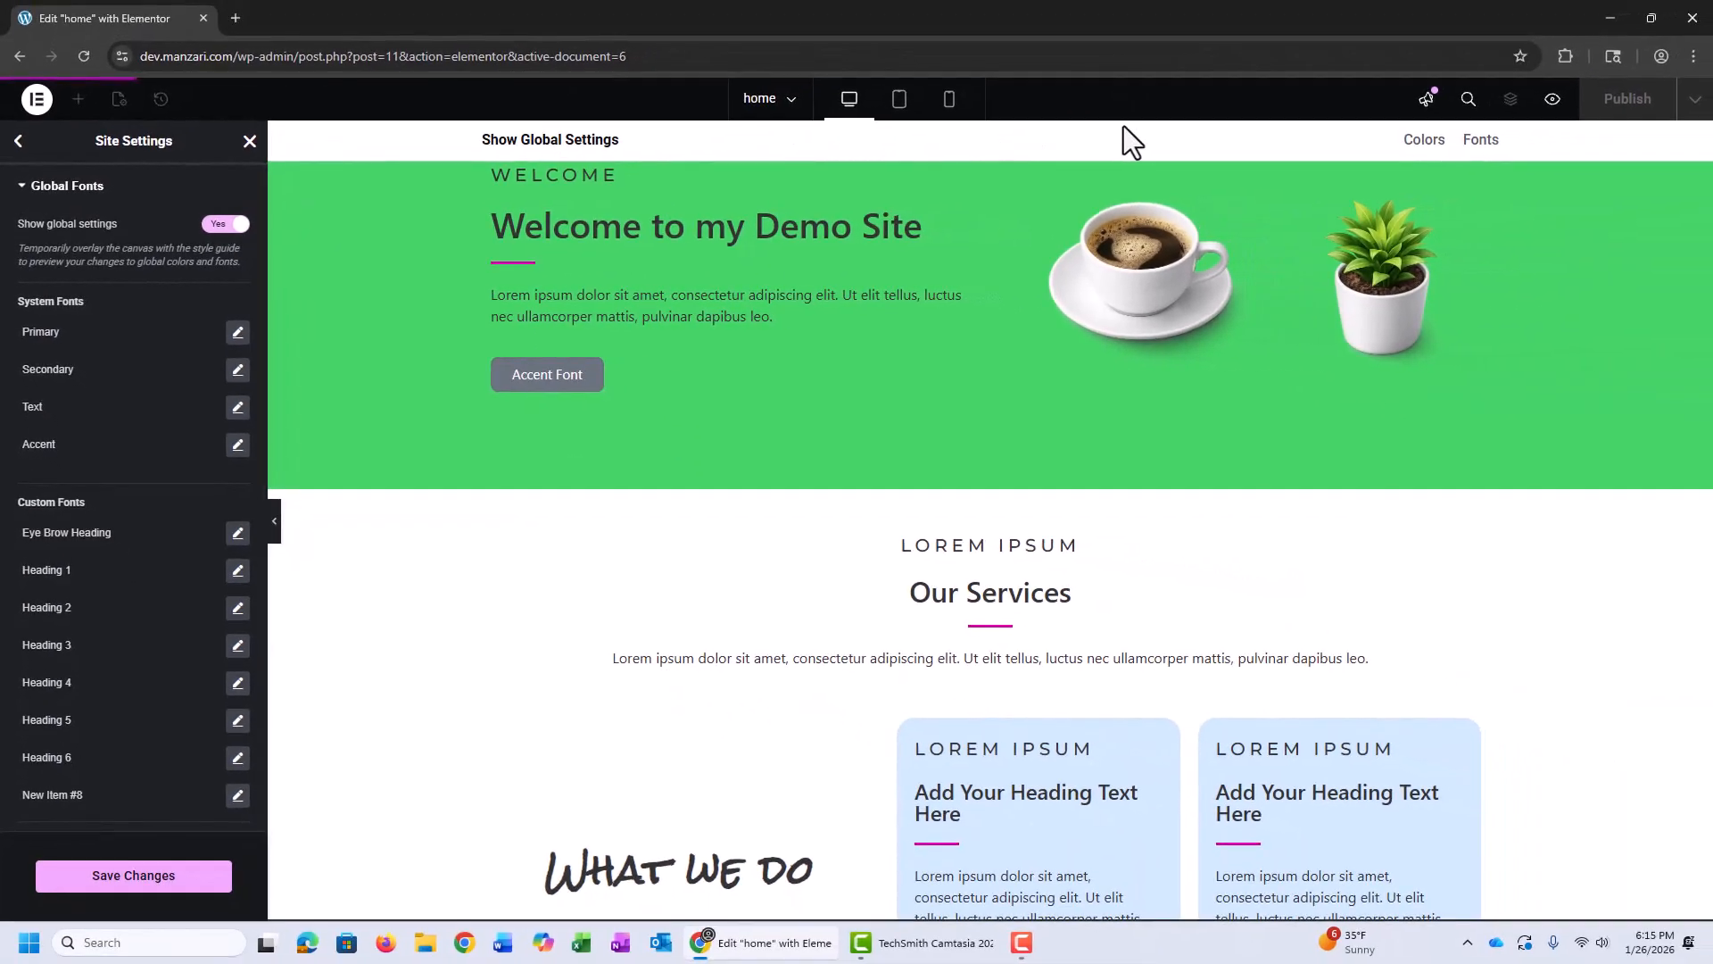
{"action": "left_click", "coordinate": [1482, 141]}
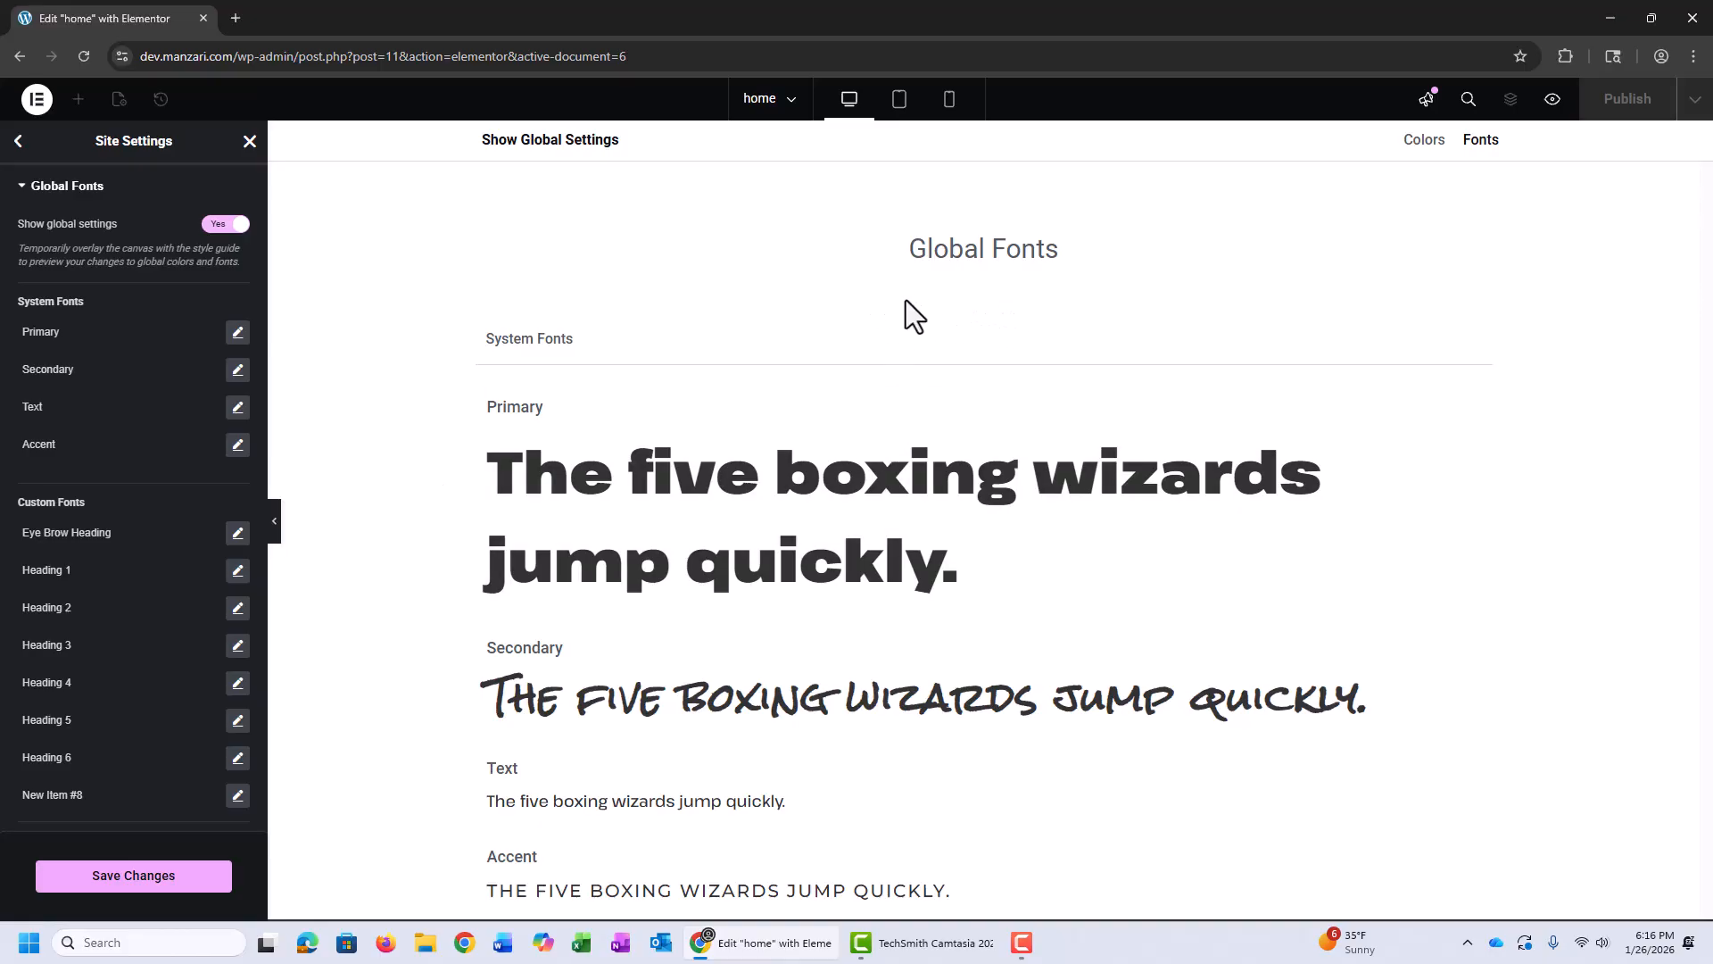
Step: Set the Primary system font's size to 74 px and try the font family choices, ending on Pathway Extreme
{"action": "left_click", "coordinate": [694, 511]}
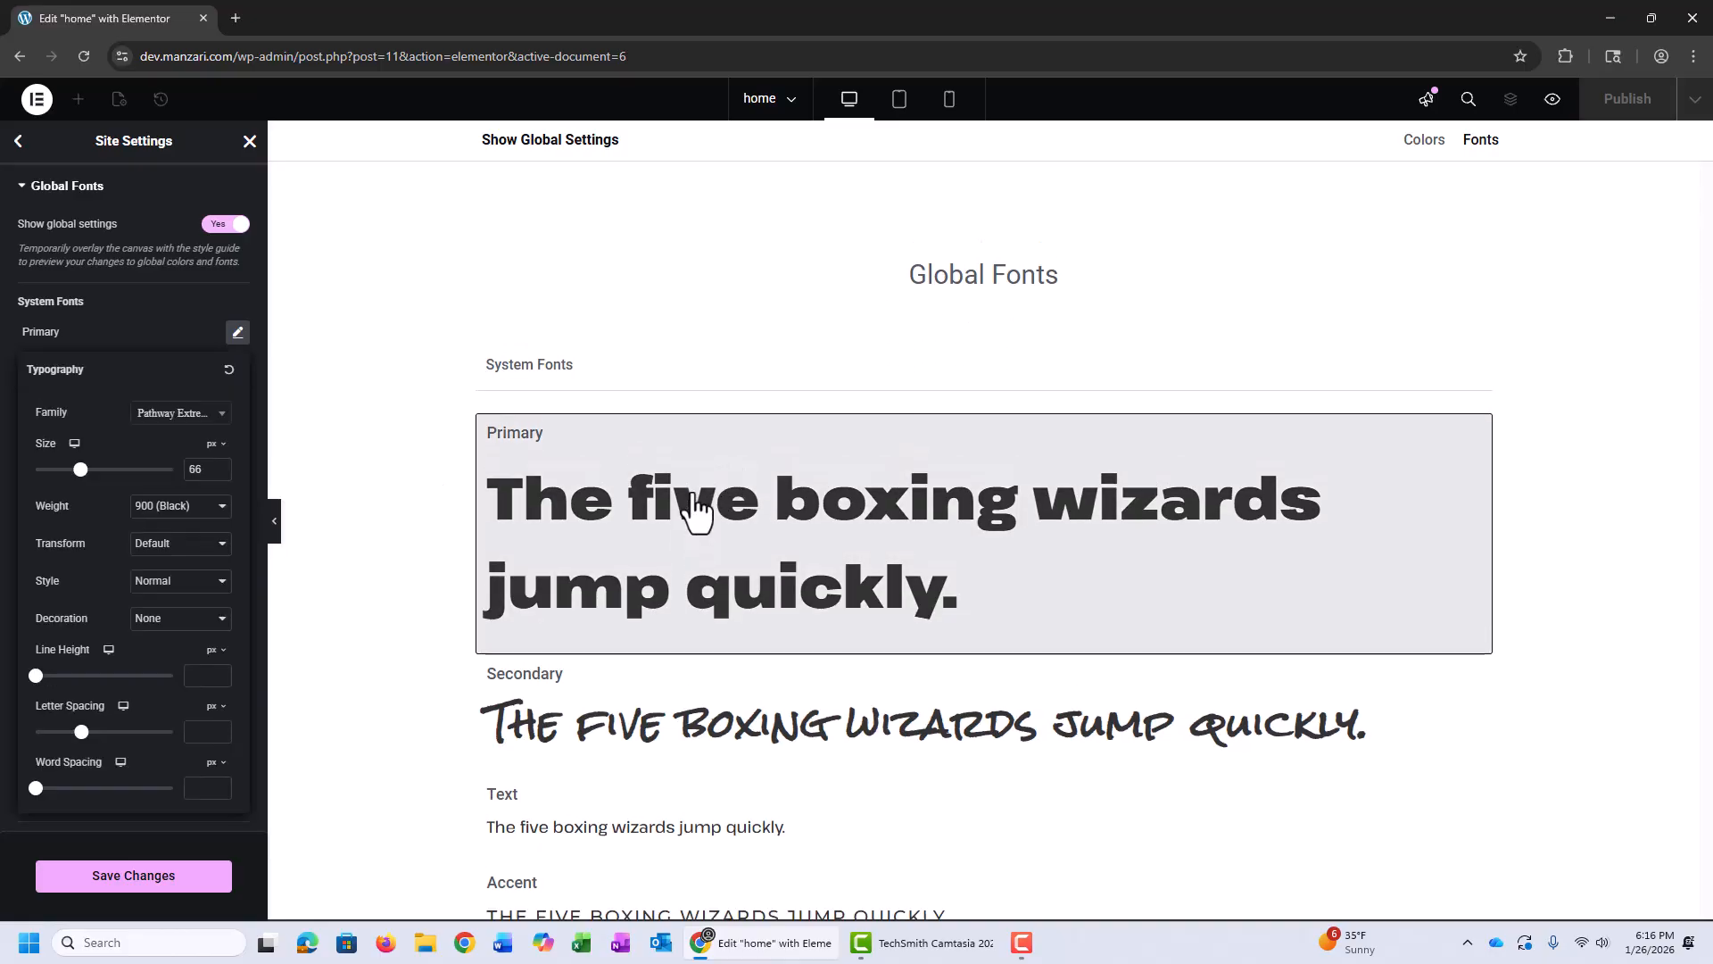
{"action": "mouse_move", "coordinate": [80, 470]}
{"action": "left_mouse_down"}
{"action": "mouse_move", "coordinate": [126, 471]}
{"action": "mouse_move", "coordinate": [86, 471]}
{"action": "left_mouse_up"}
{"action": "left_click", "coordinate": [181, 413]}
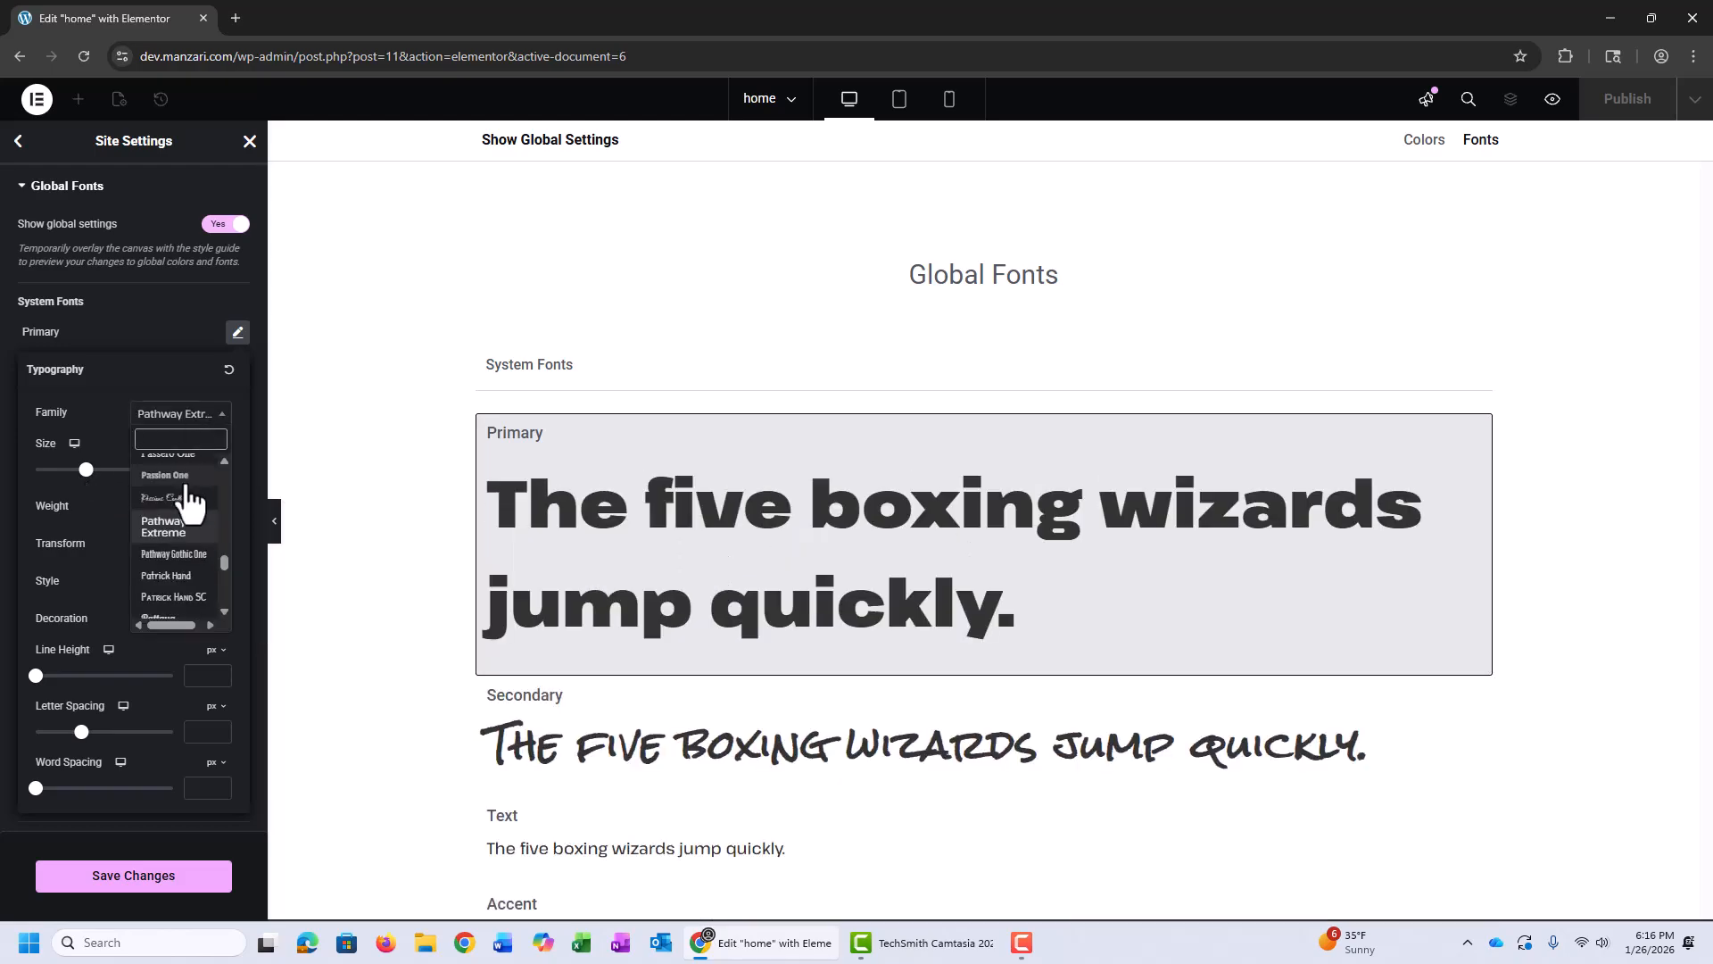
{"action": "left_click", "coordinate": [185, 484]}
{"action": "left_click", "coordinate": [195, 416]}
{"action": "left_click", "coordinate": [190, 537]}
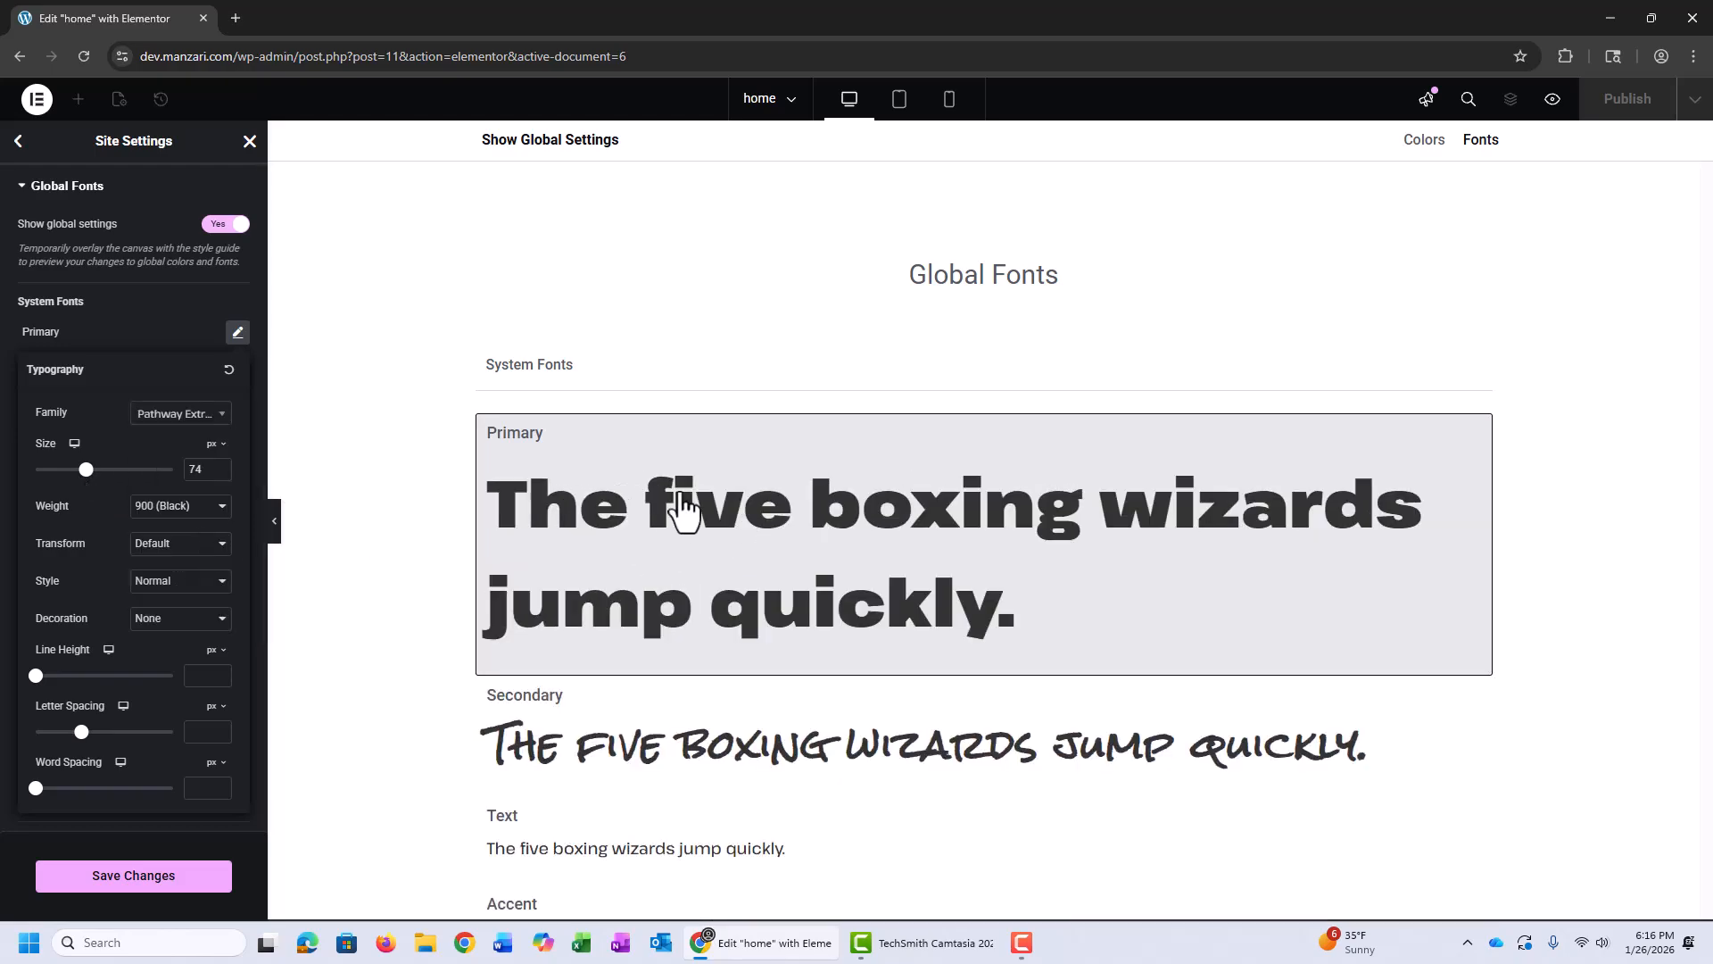
Step: Set the Primary system font's size to 62 px and close its typography settings
{"action": "left_click_drag", "start_coordinate": [85, 470], "coordinate": [90, 470]}
{"action": "left_click", "coordinate": [167, 328]}
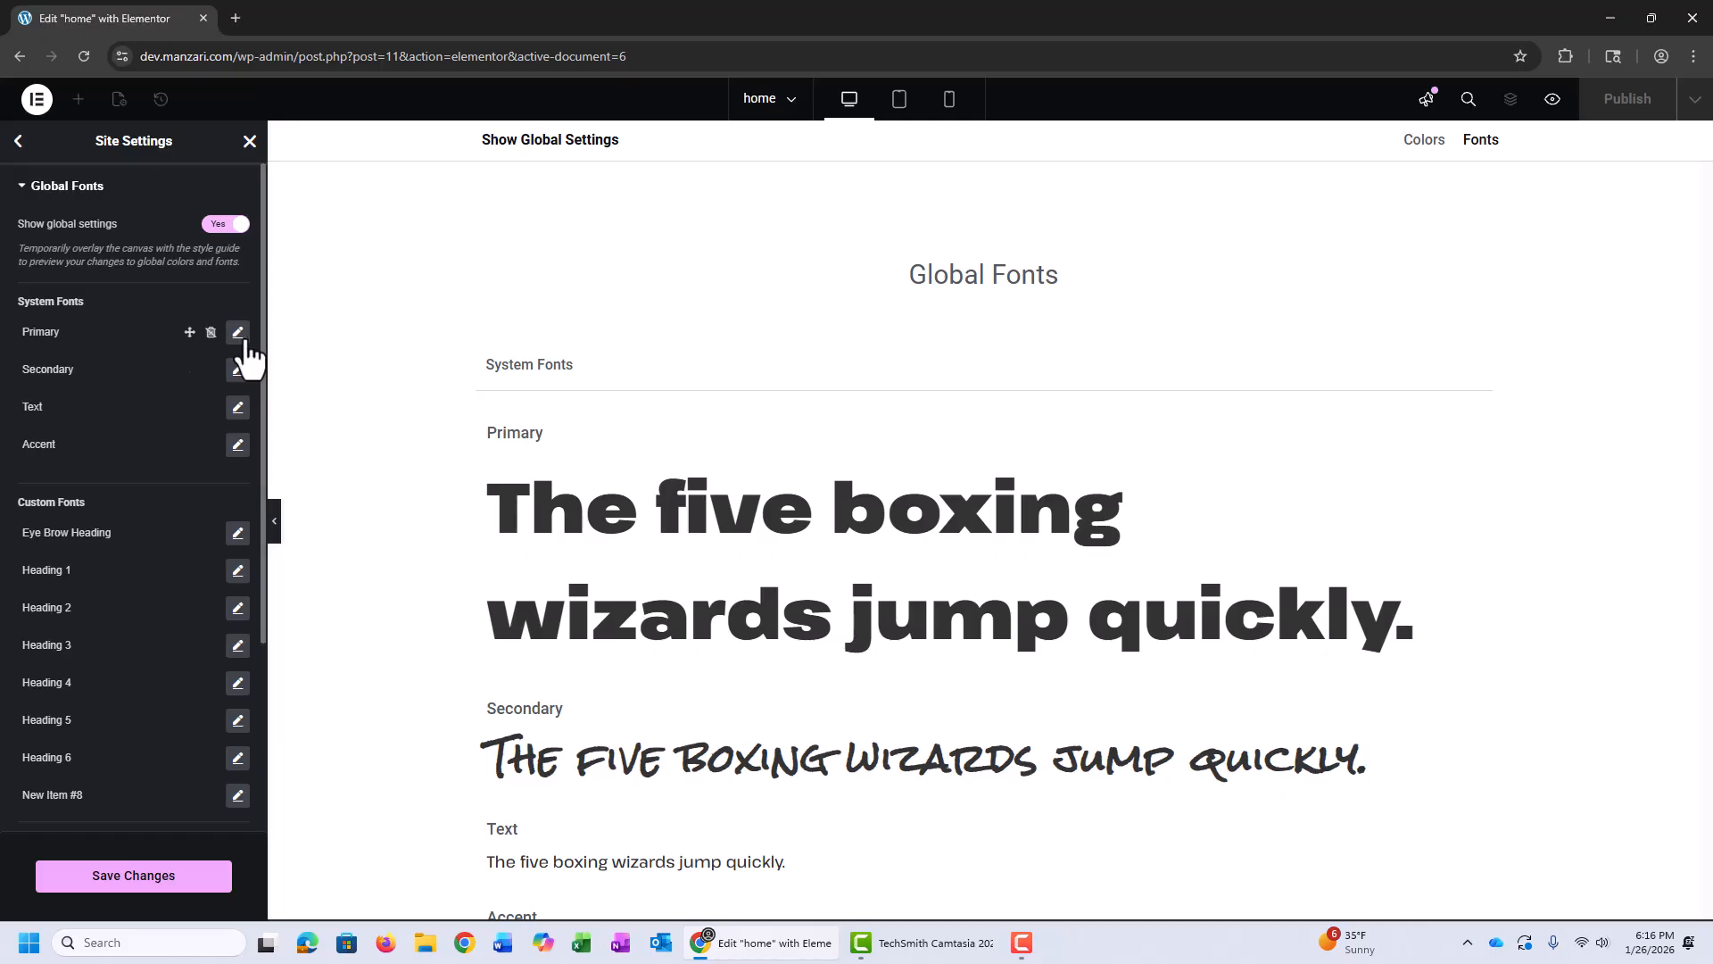
{"action": "left_click", "coordinate": [242, 339]}
{"action": "left_click_drag", "start_coordinate": [84, 482], "coordinate": [83, 483]}
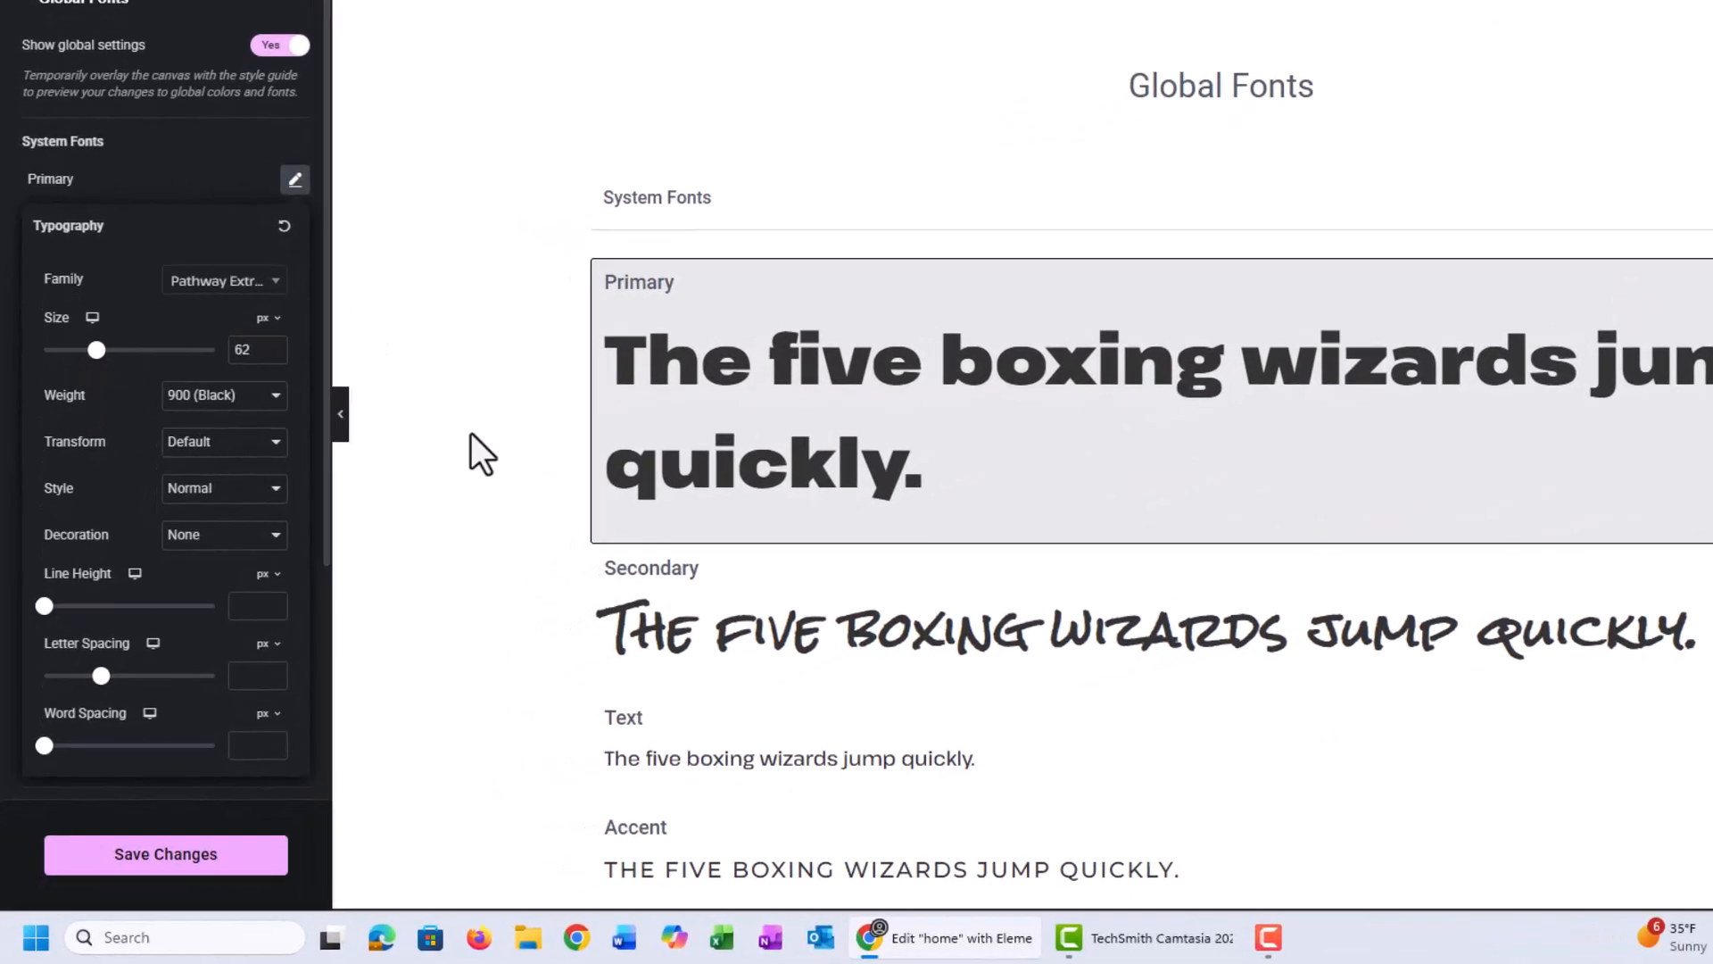
{"action": "left_click", "coordinate": [257, 491]}
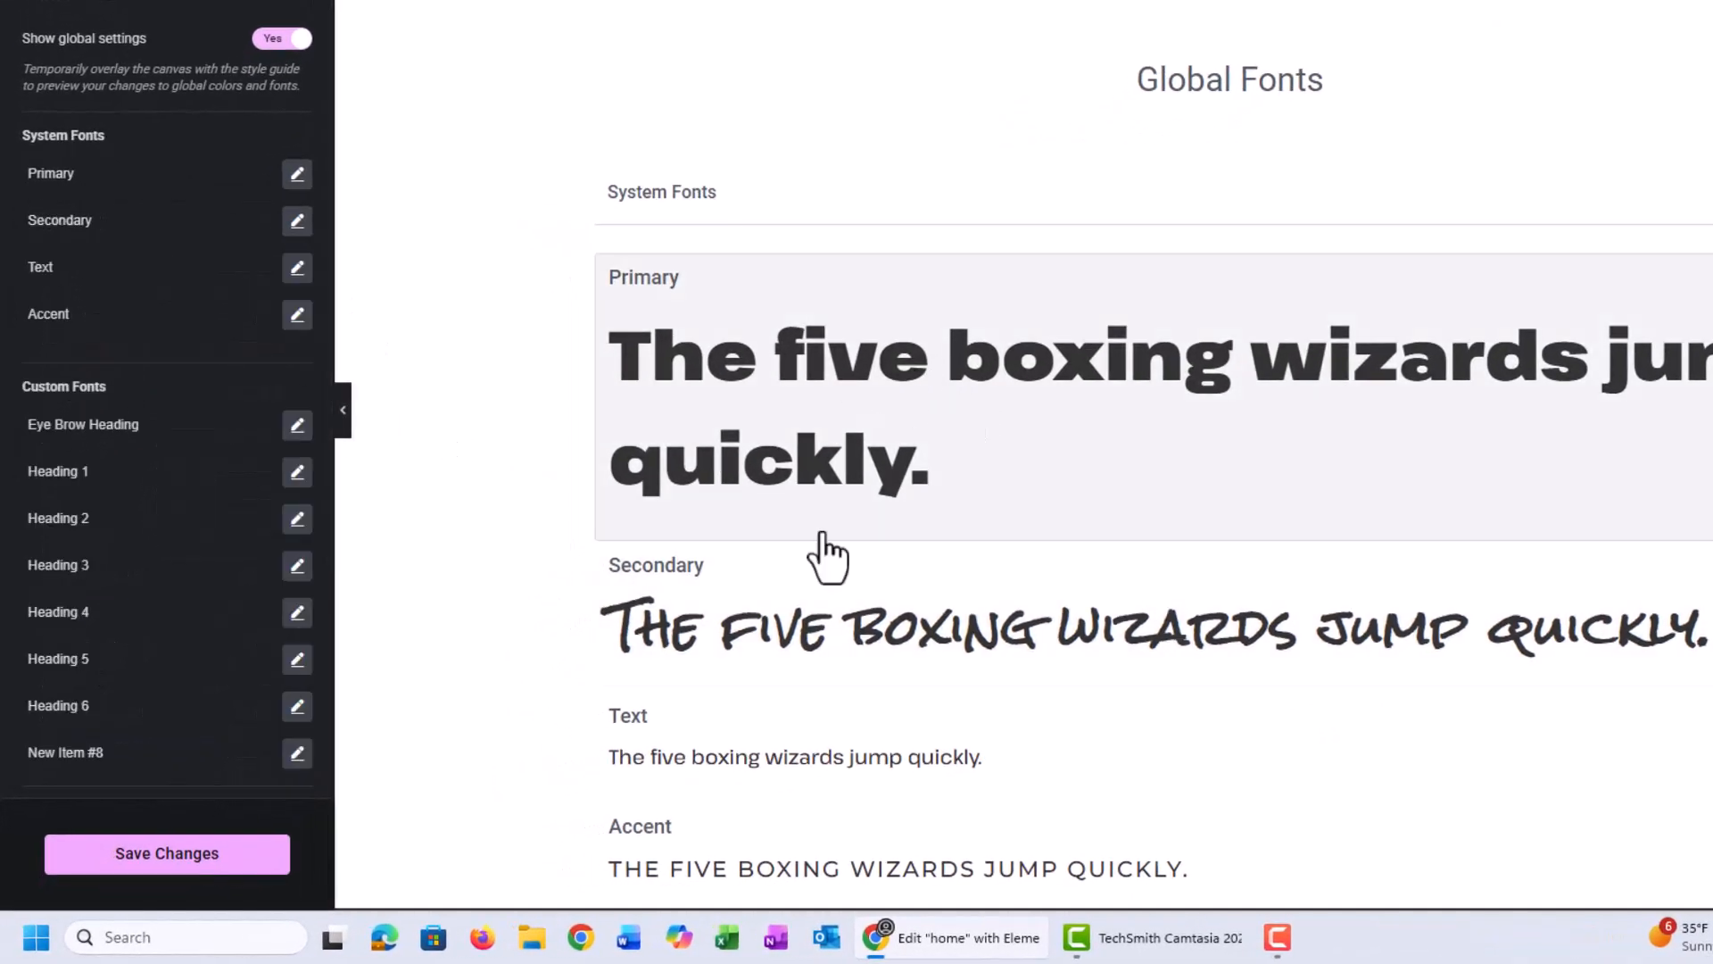
Step: Inspect the typography settings of the Secondary, Text and Accent system fonts, then close them
{"action": "left_click", "coordinate": [822, 581]}
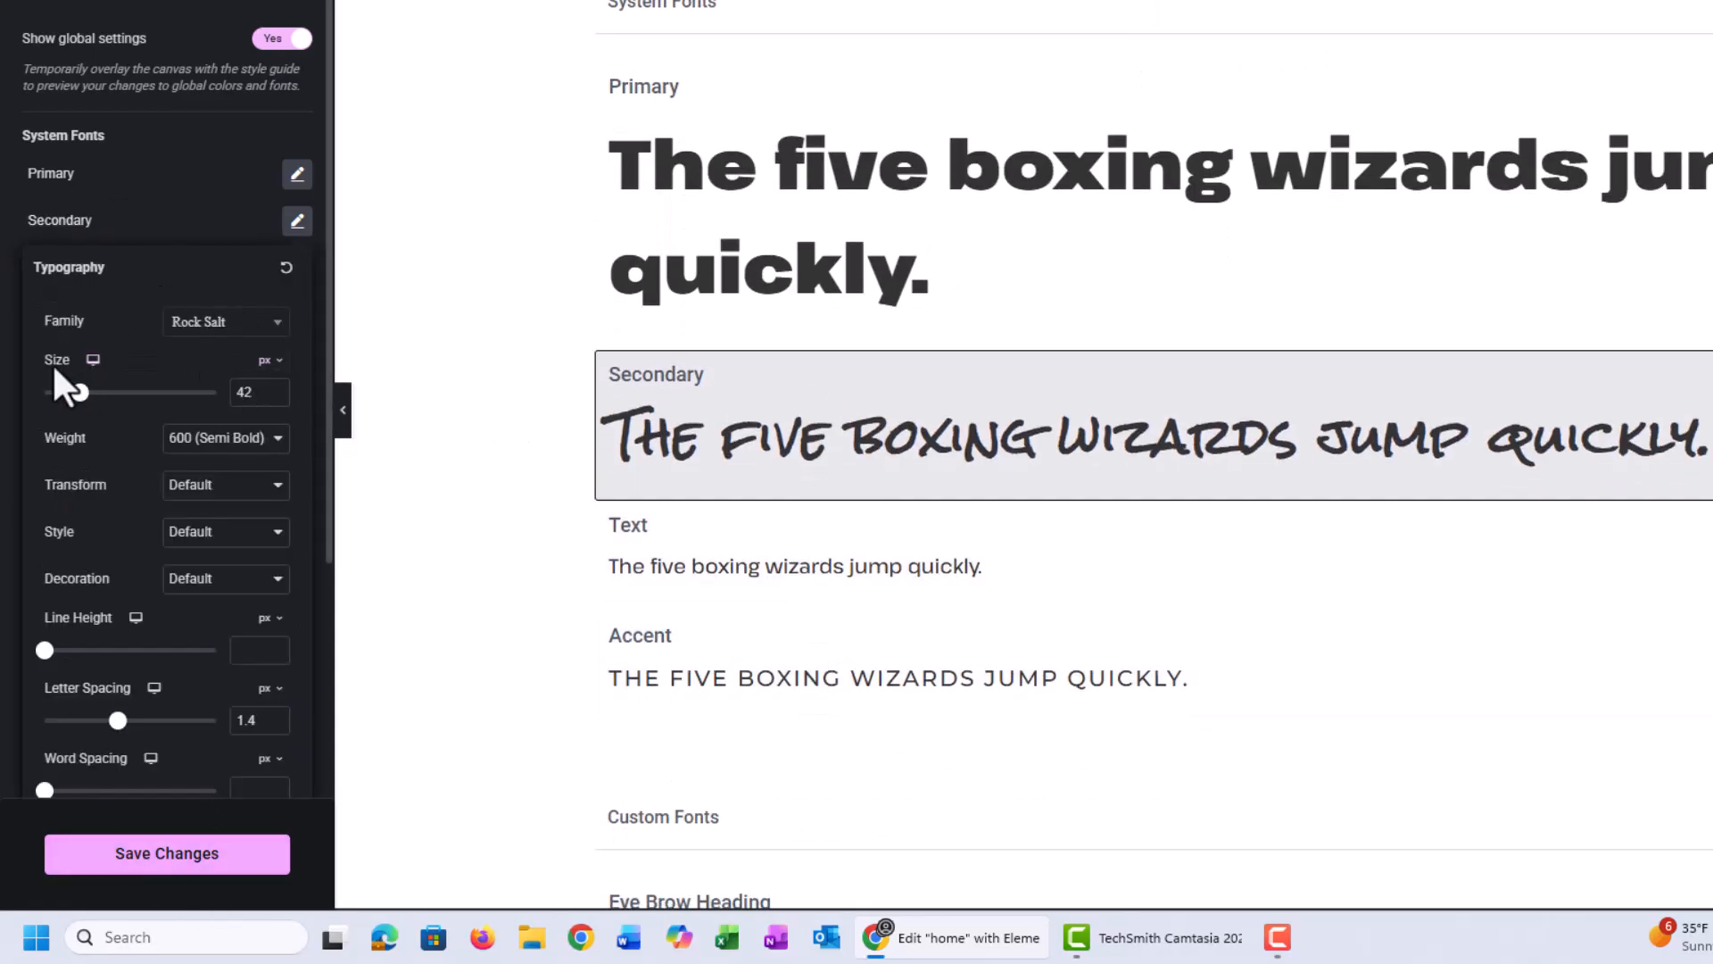
{"action": "left_click", "coordinate": [811, 566]}
{"action": "left_click", "coordinate": [809, 571]}
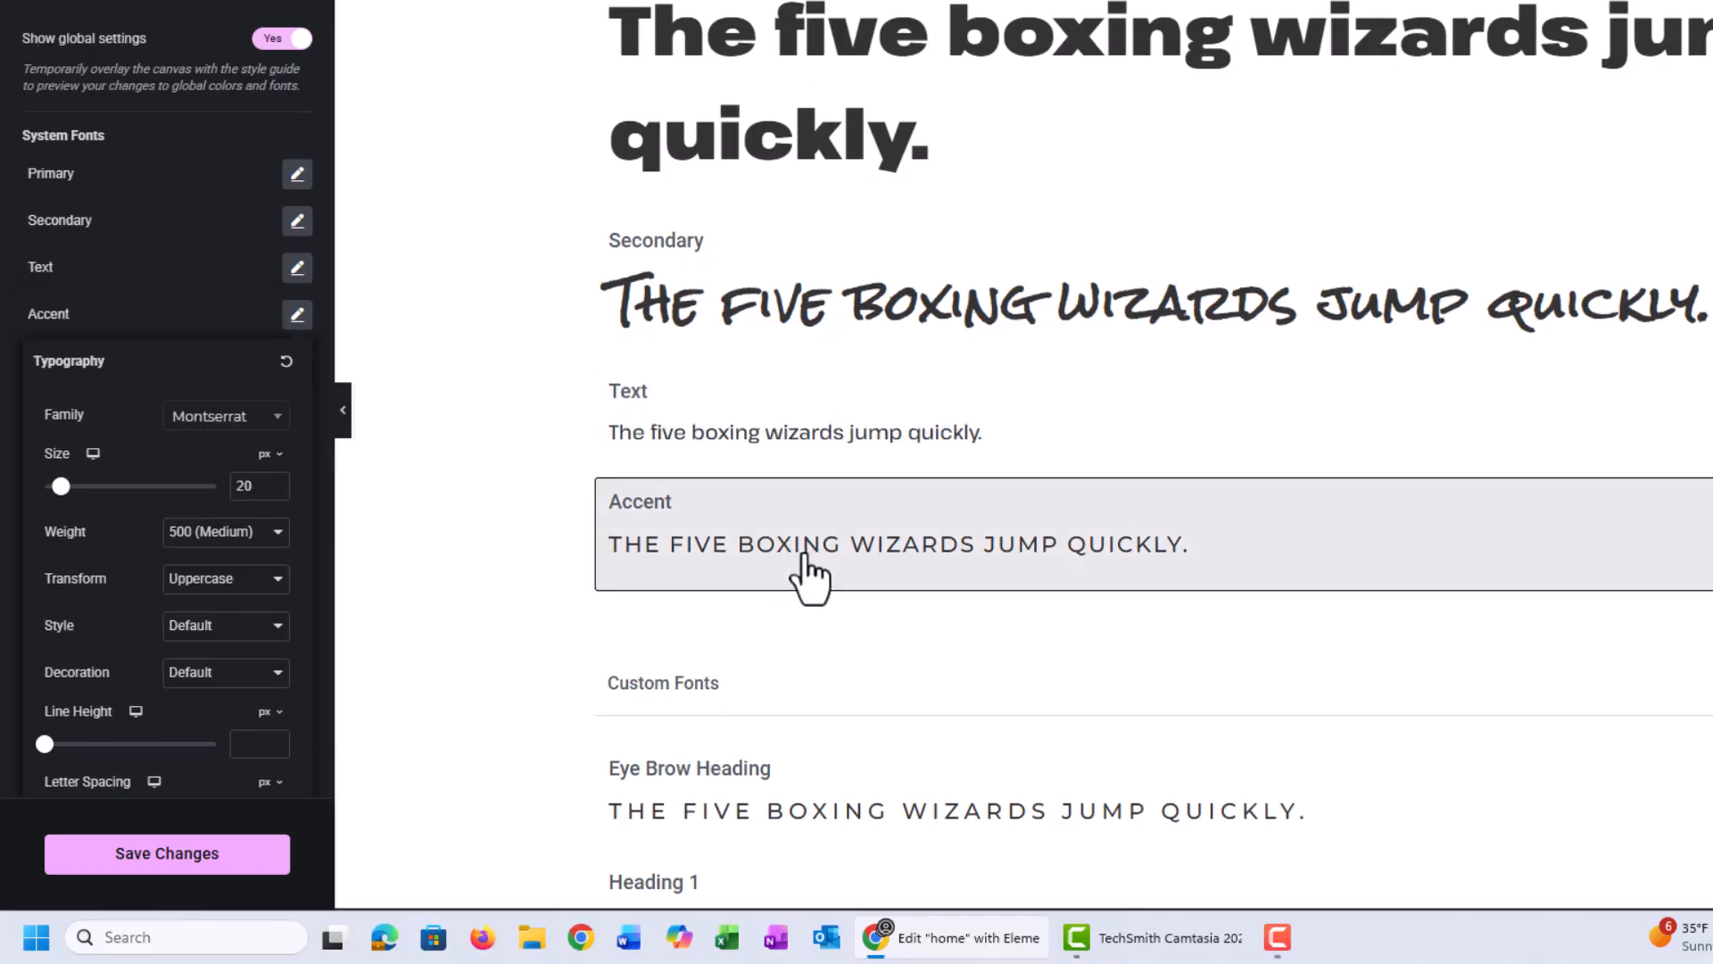
{"action": "left_click", "coordinate": [519, 468]}
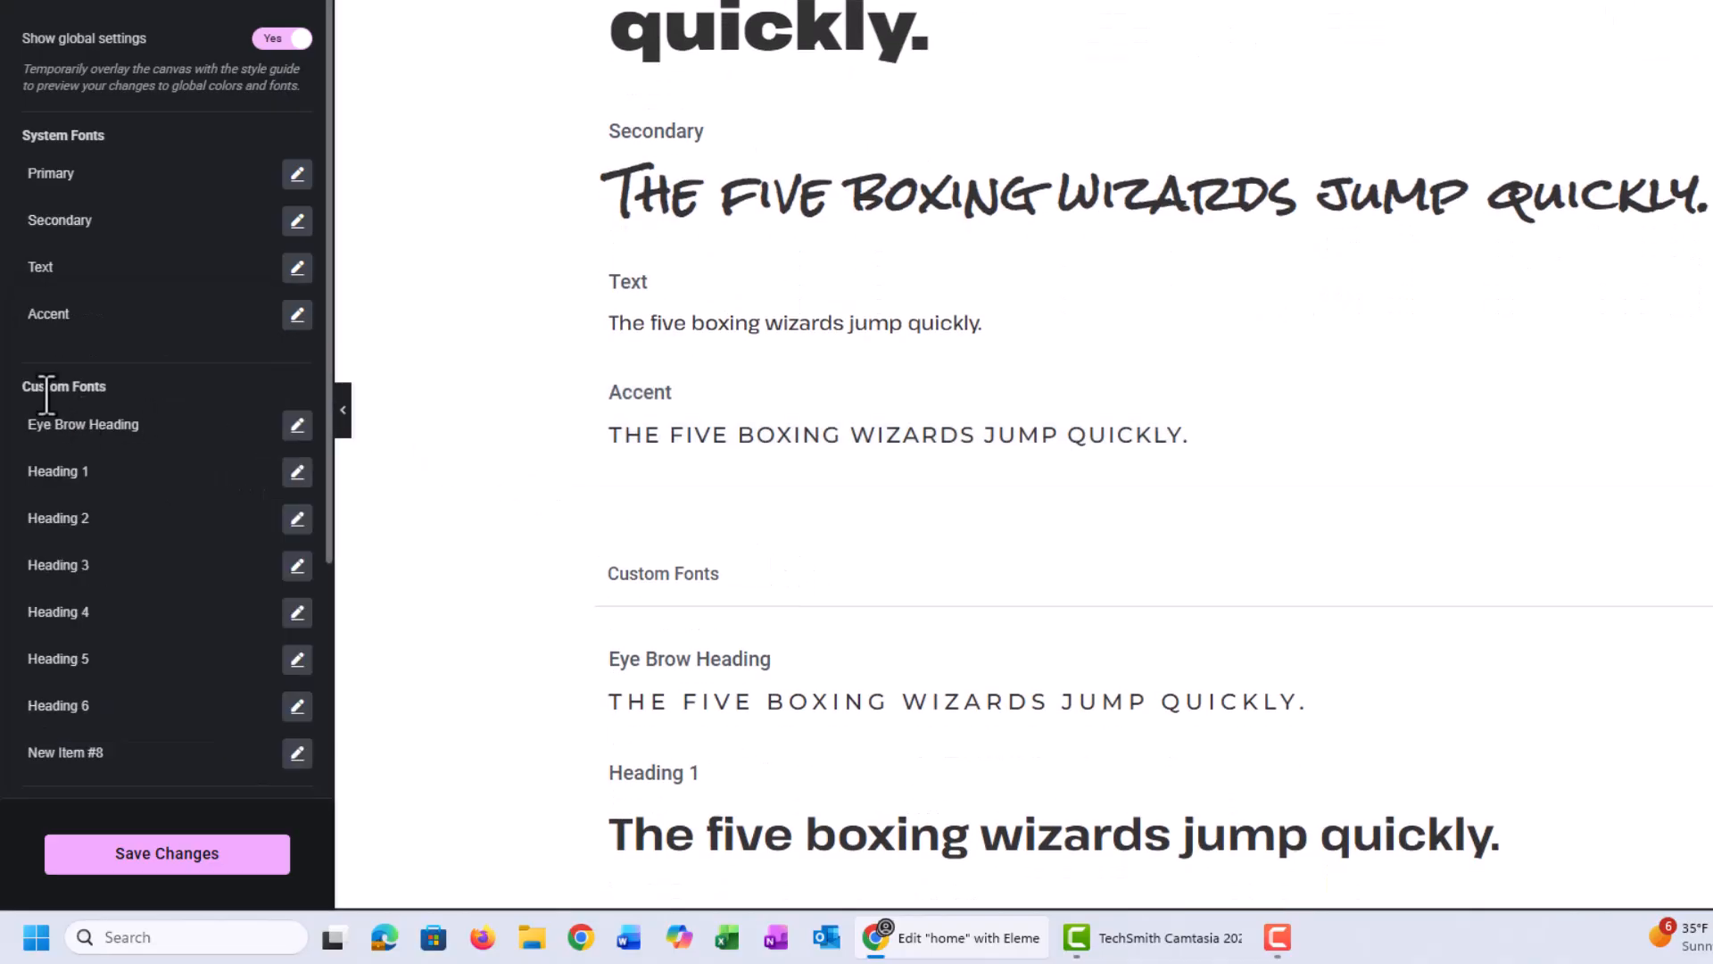
Step: Add a new custom font style and open its name for editing
{"action": "scroll", "coordinate": [54, 392], "scroll_direction": "down", "scroll_amount": 1}
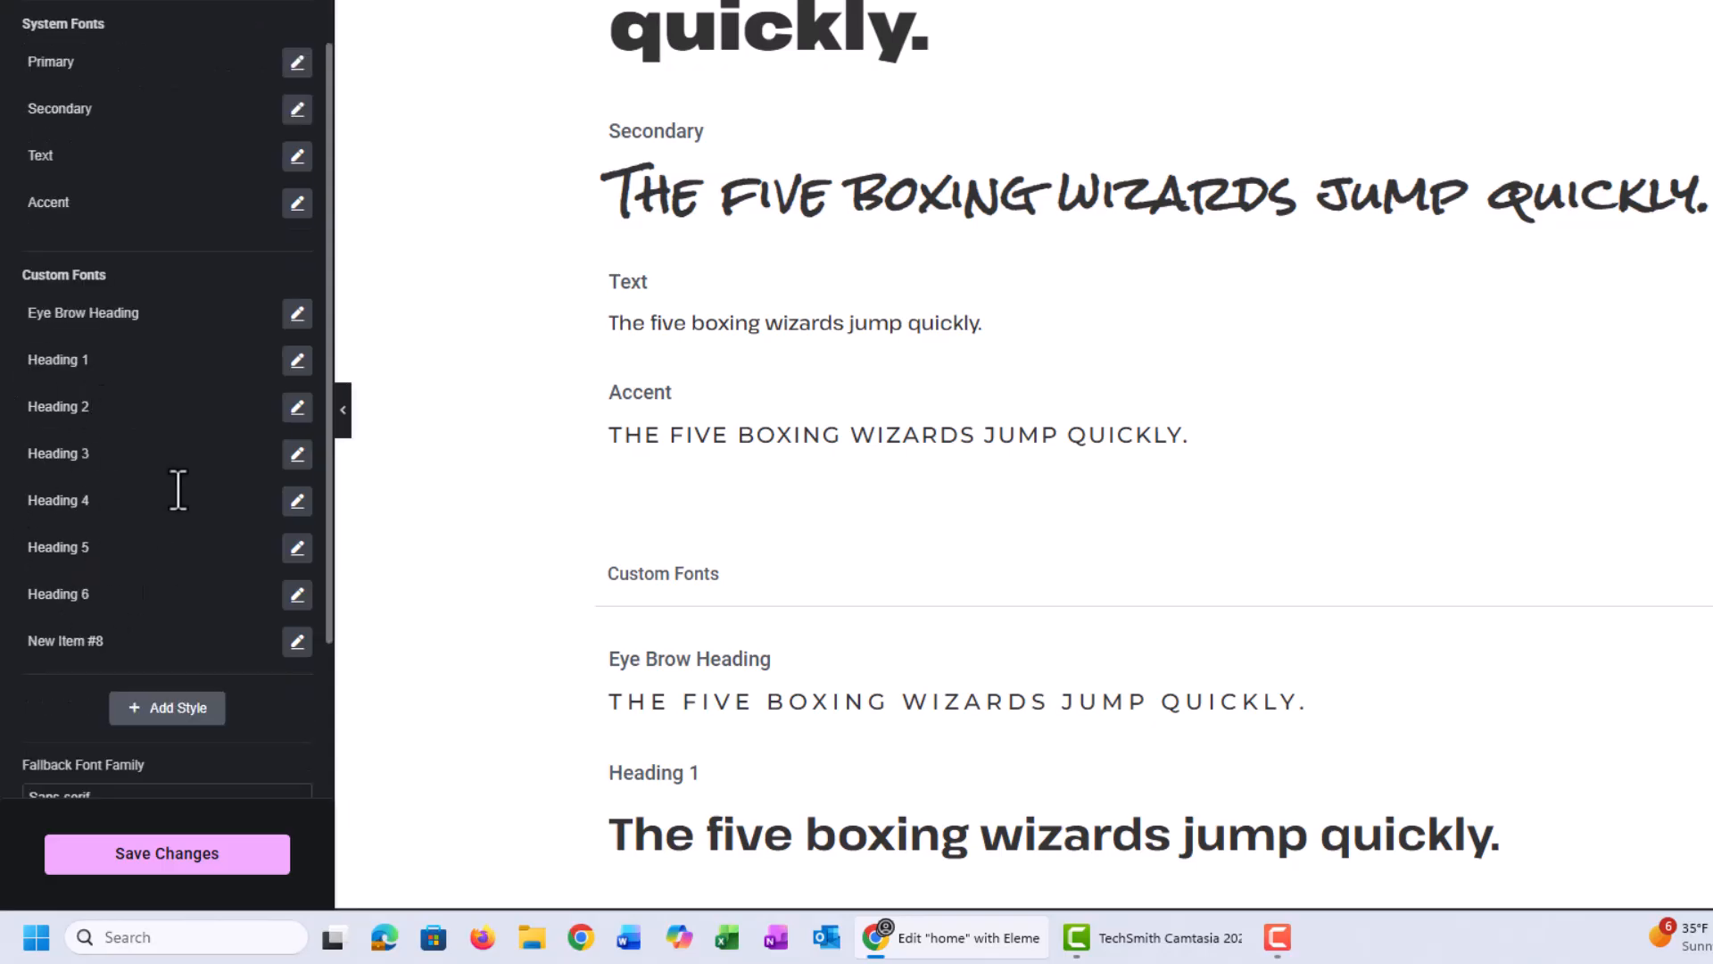
{"action": "left_click", "coordinate": [183, 708]}
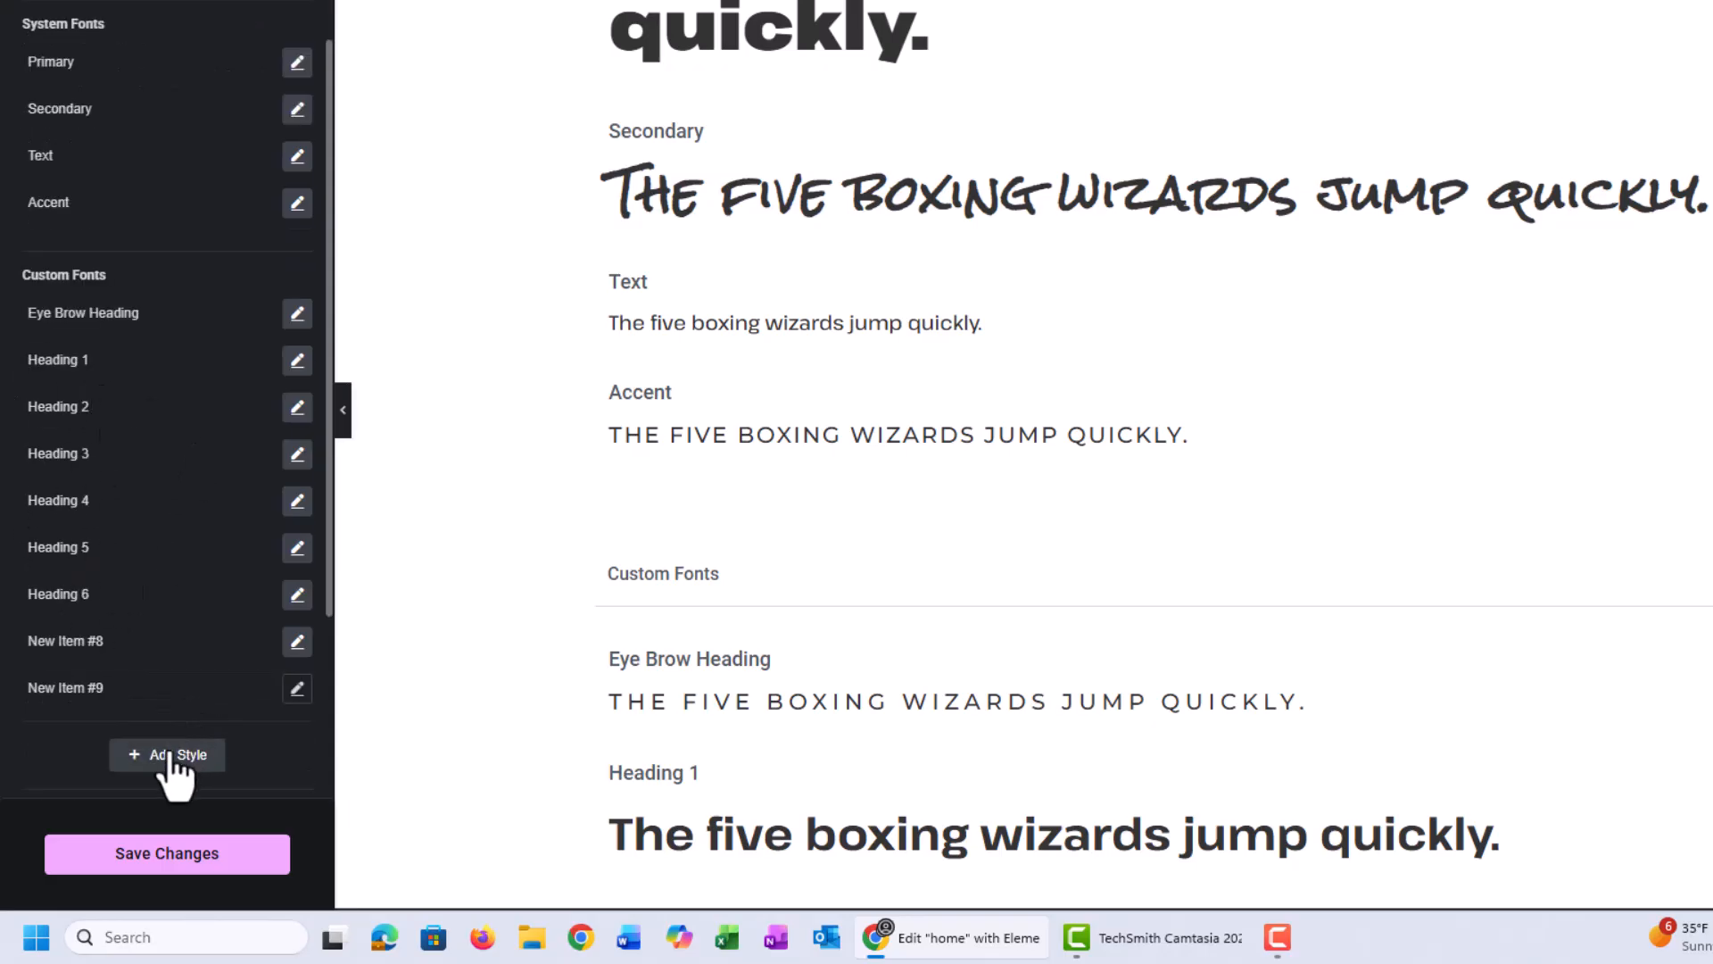
{"action": "left_click", "coordinate": [74, 689]}
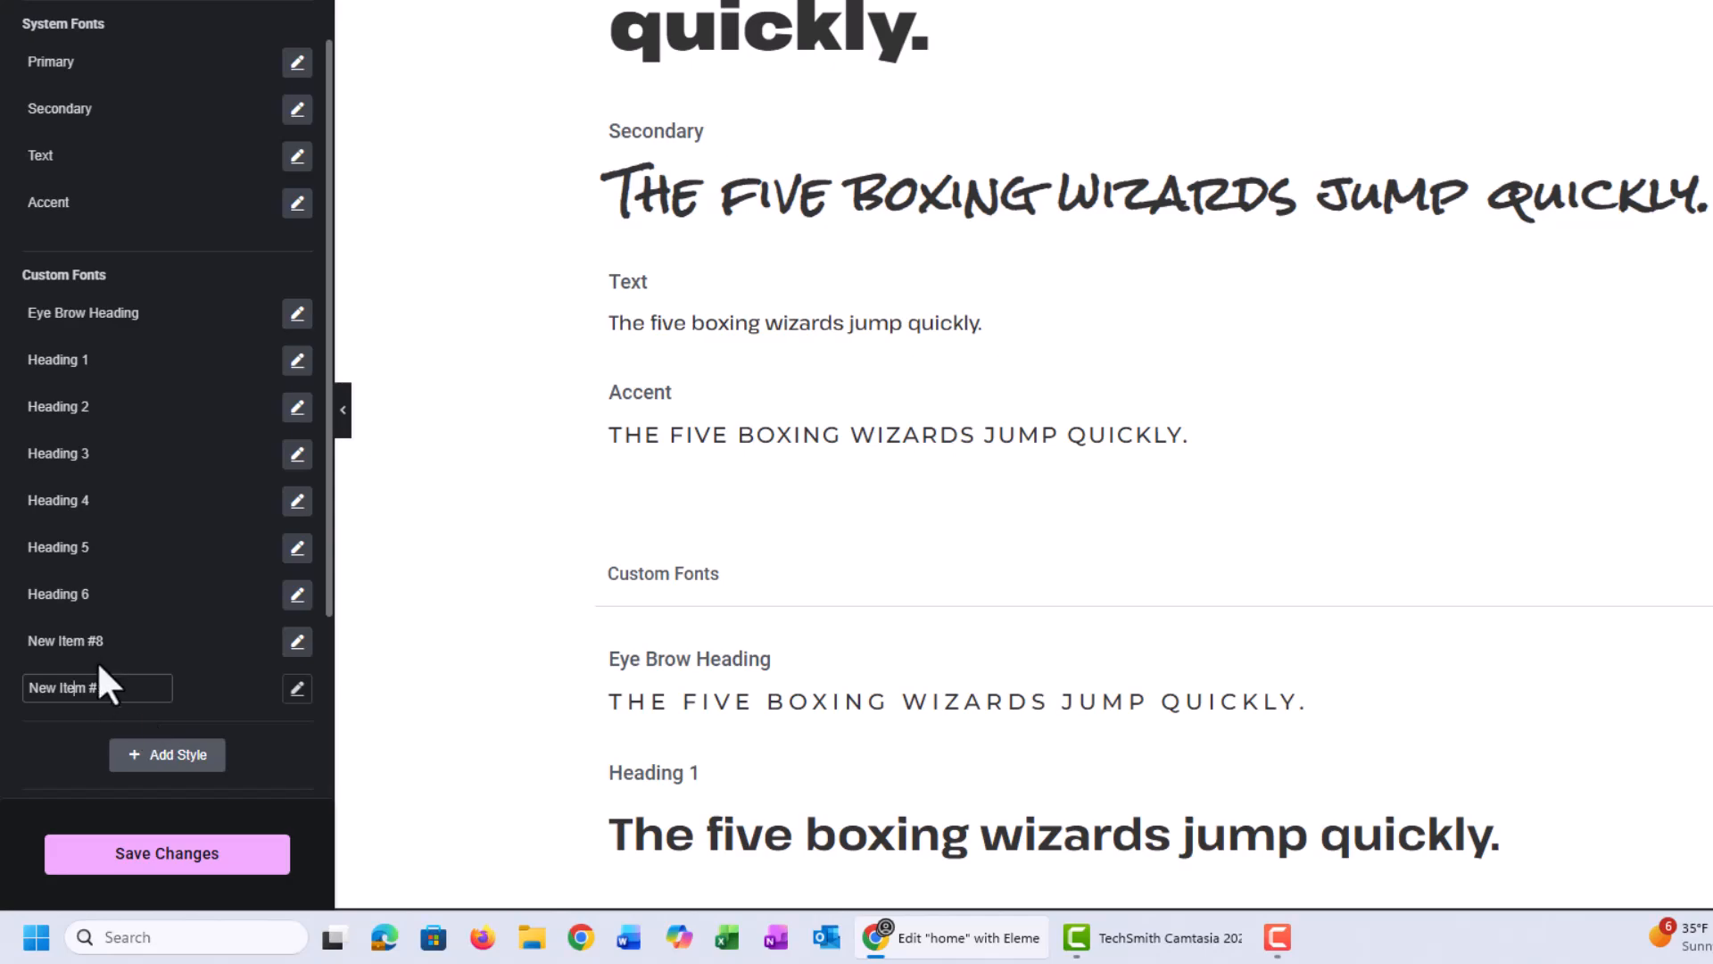
Step: Review the editable names of the Accent, Text, Secondary and Primary system fonts
{"action": "left_click", "coordinate": [59, 202]}
{"action": "left_click", "coordinate": [57, 157]}
{"action": "left_click", "coordinate": [57, 111]}
{"action": "left_click", "coordinate": [55, 61]}
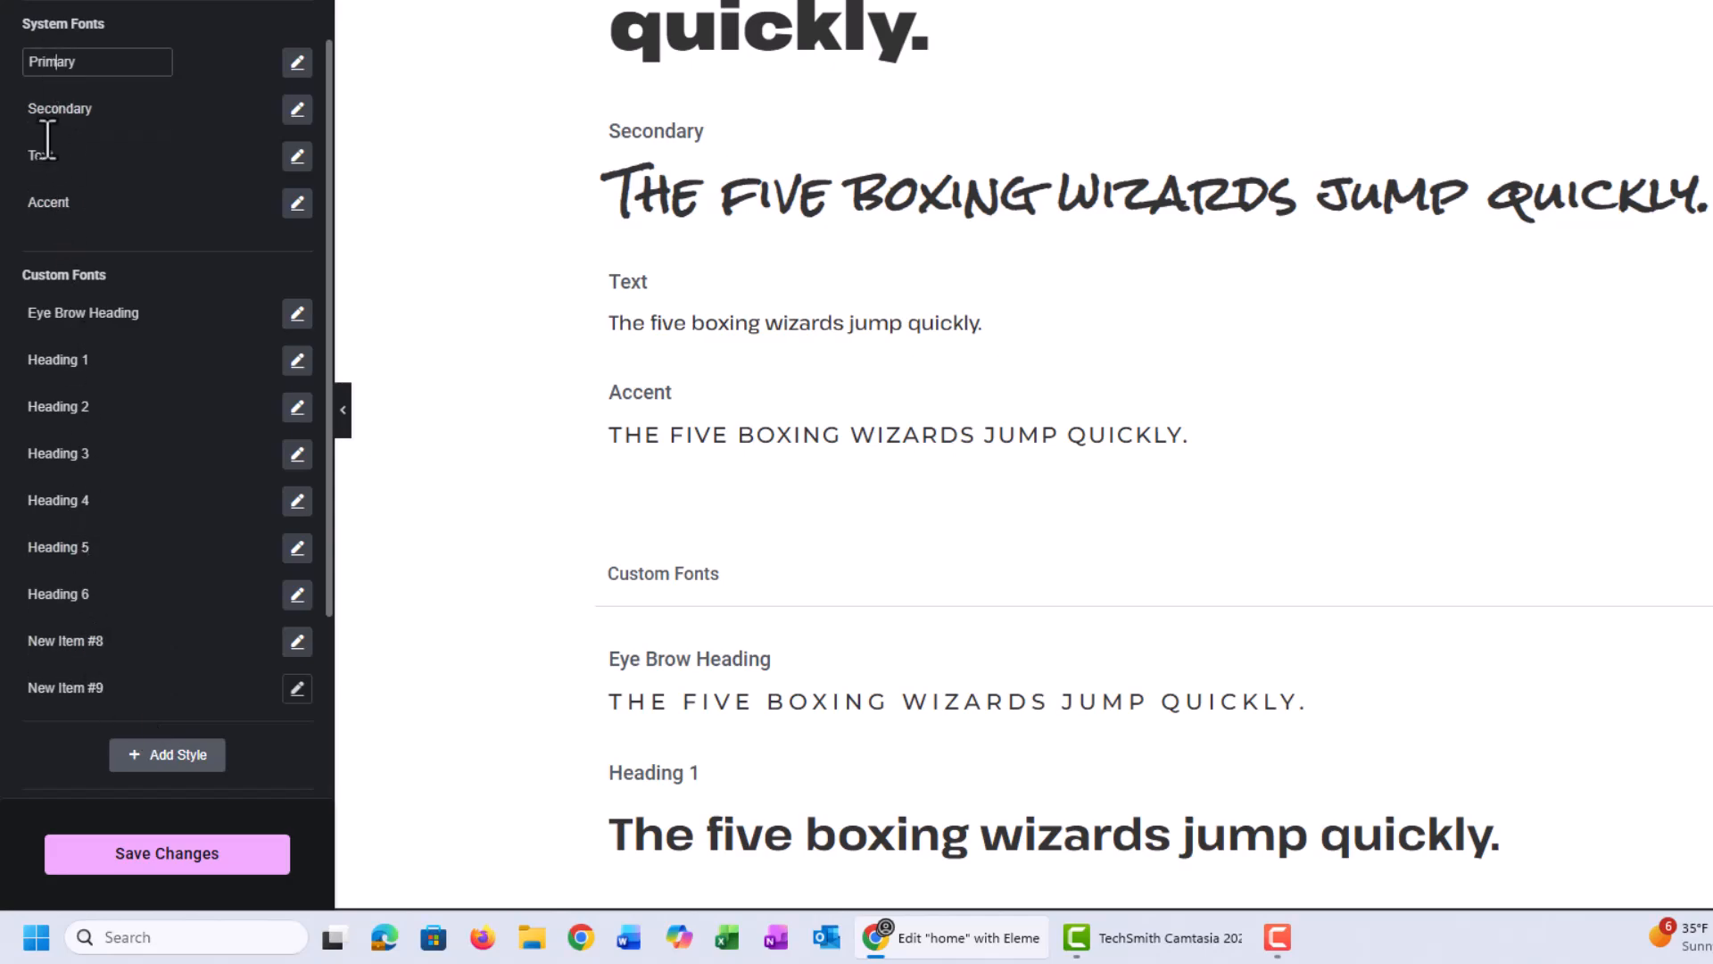
Step: Review the typography options of the newly added custom font, close them, and save the site settings
{"action": "left_click", "coordinate": [297, 688]}
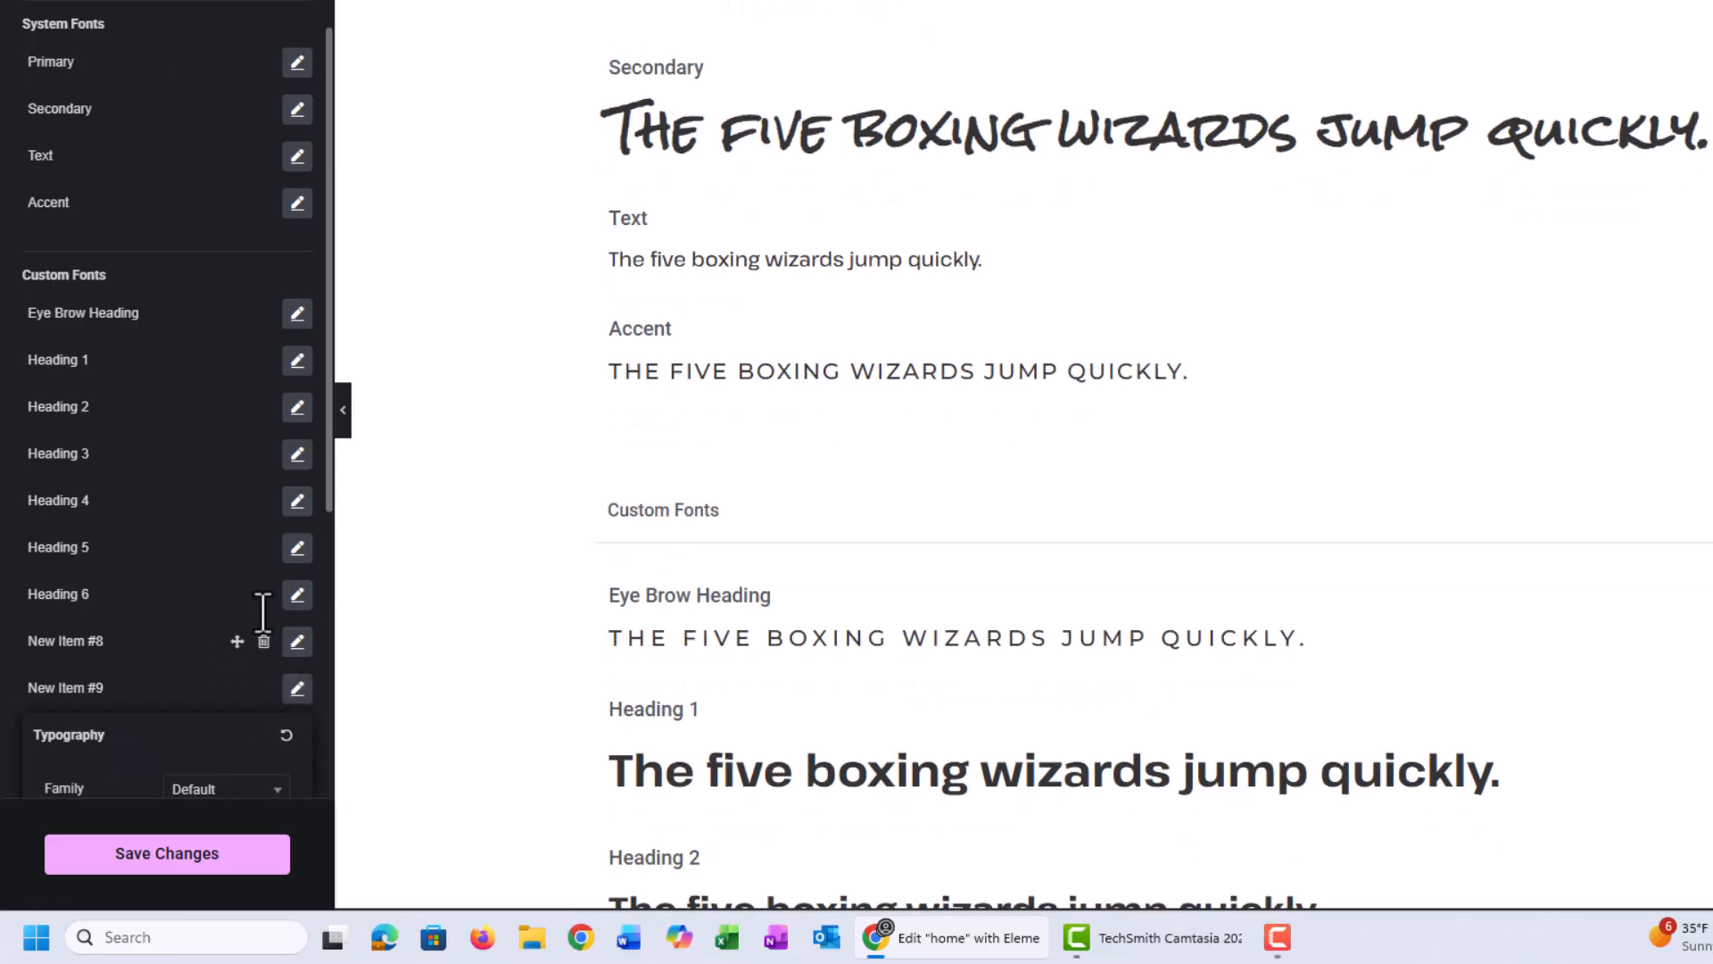
{"action": "scroll", "coordinate": [268, 536], "scroll_direction": "down", "scroll_amount": 5}
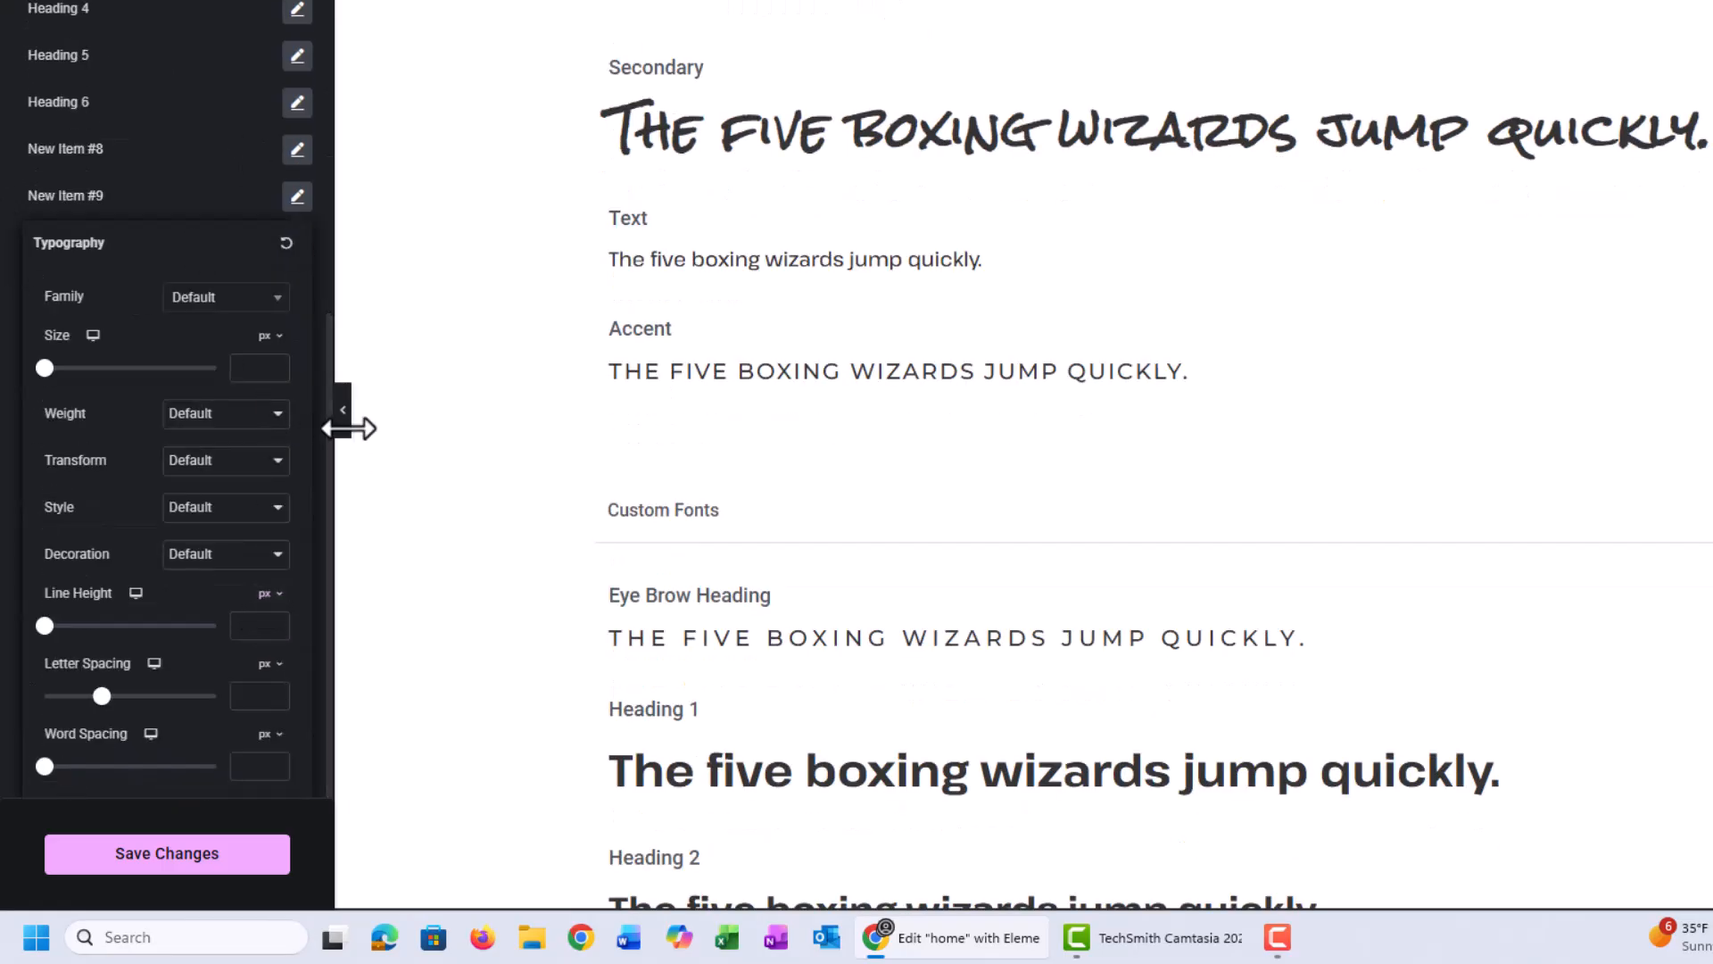
{"action": "left_click", "coordinate": [494, 399]}
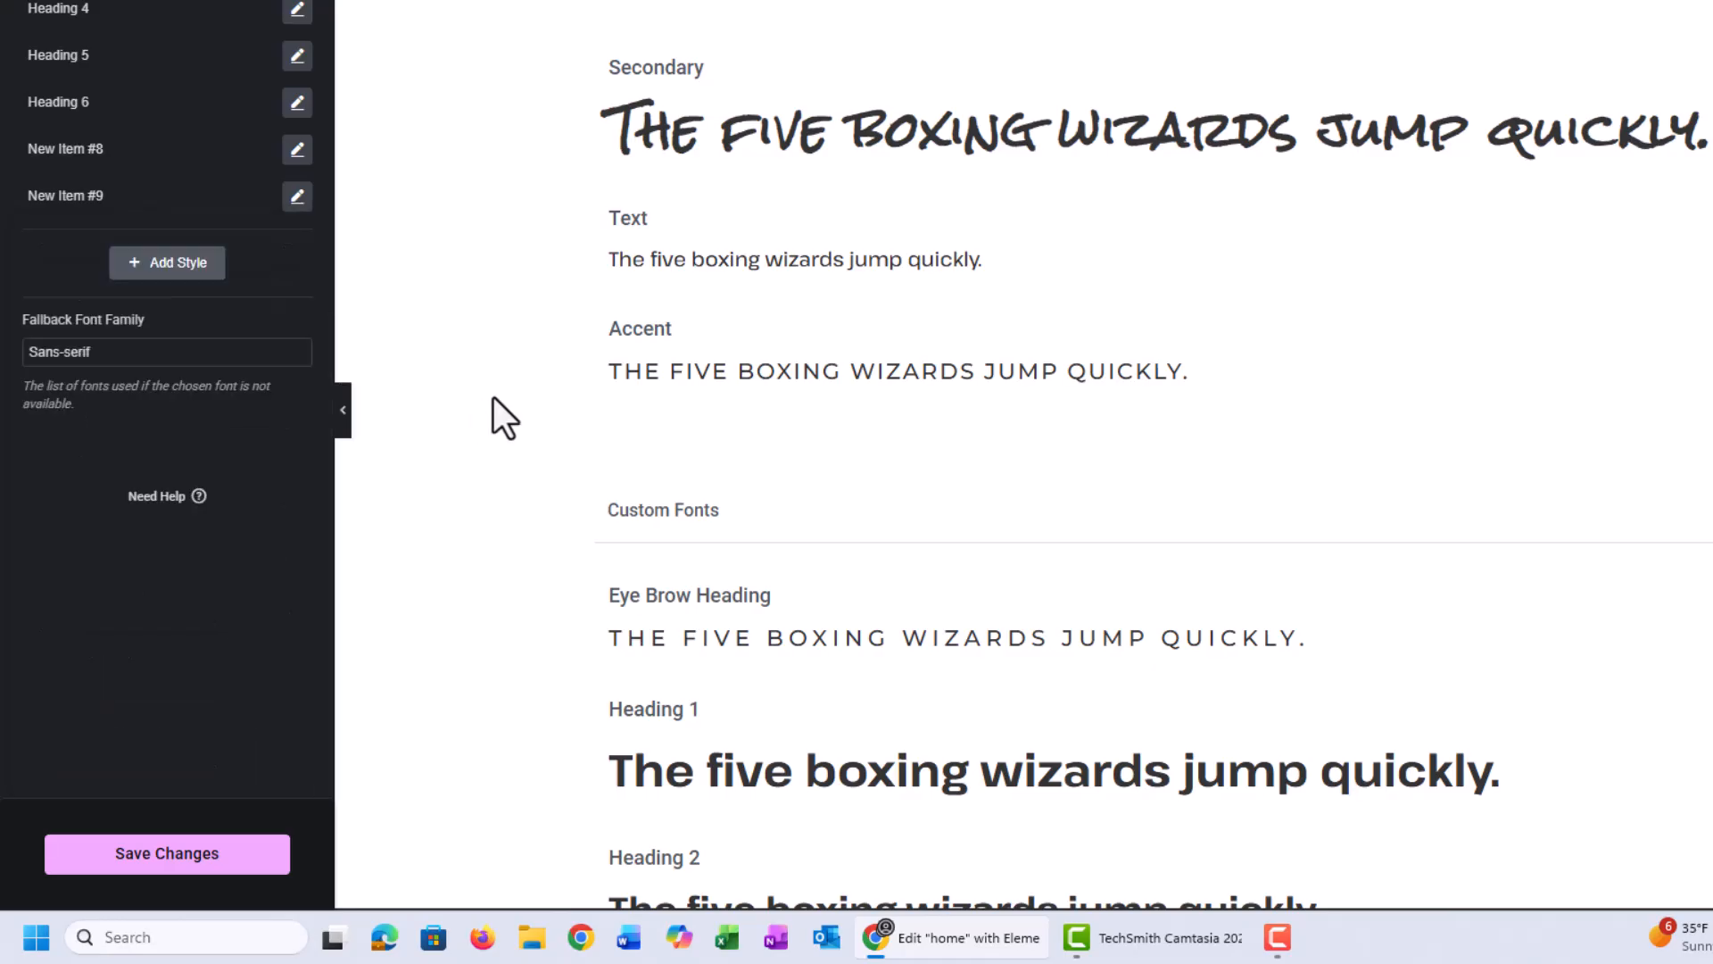
{"action": "left_click", "coordinate": [234, 855]}
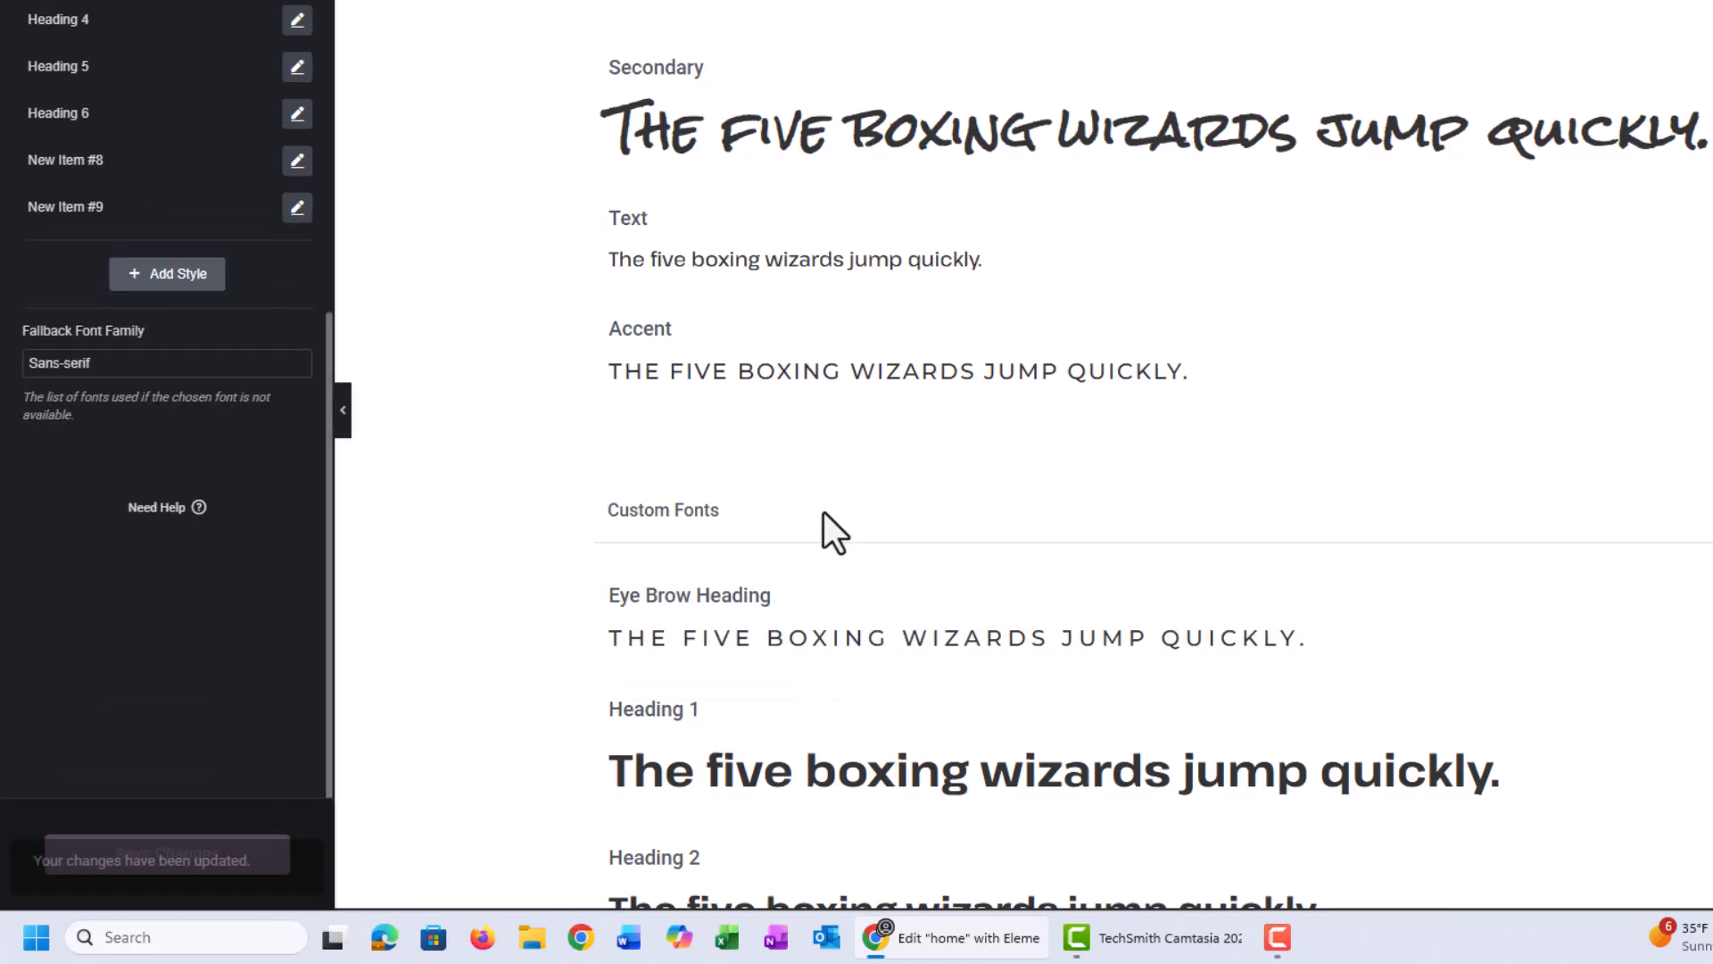
Step: Review the Custom Fonts list and inspect the typography settings of the Eye Brow Heading font
{"action": "scroll", "coordinate": [153, 321], "scroll_direction": "up", "scroll_amount": 5}
{"action": "scroll", "coordinate": [146, 329], "scroll_direction": "down", "scroll_amount": 2}
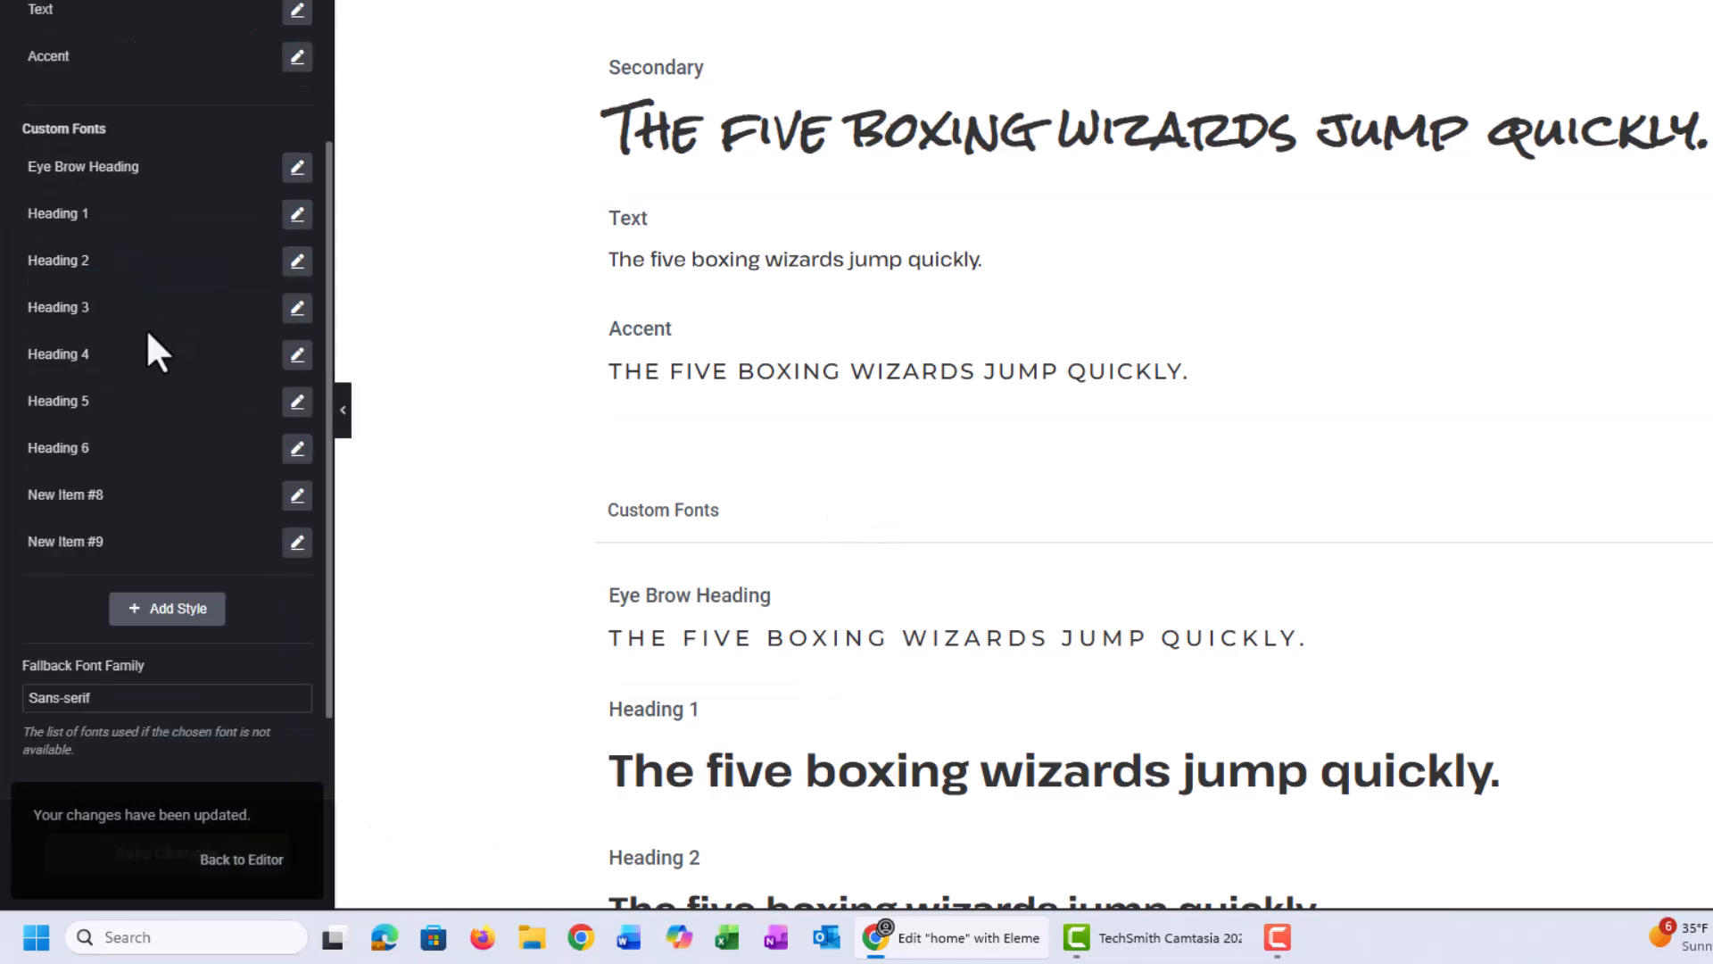
{"action": "triple_click", "coordinate": [40, 129]}
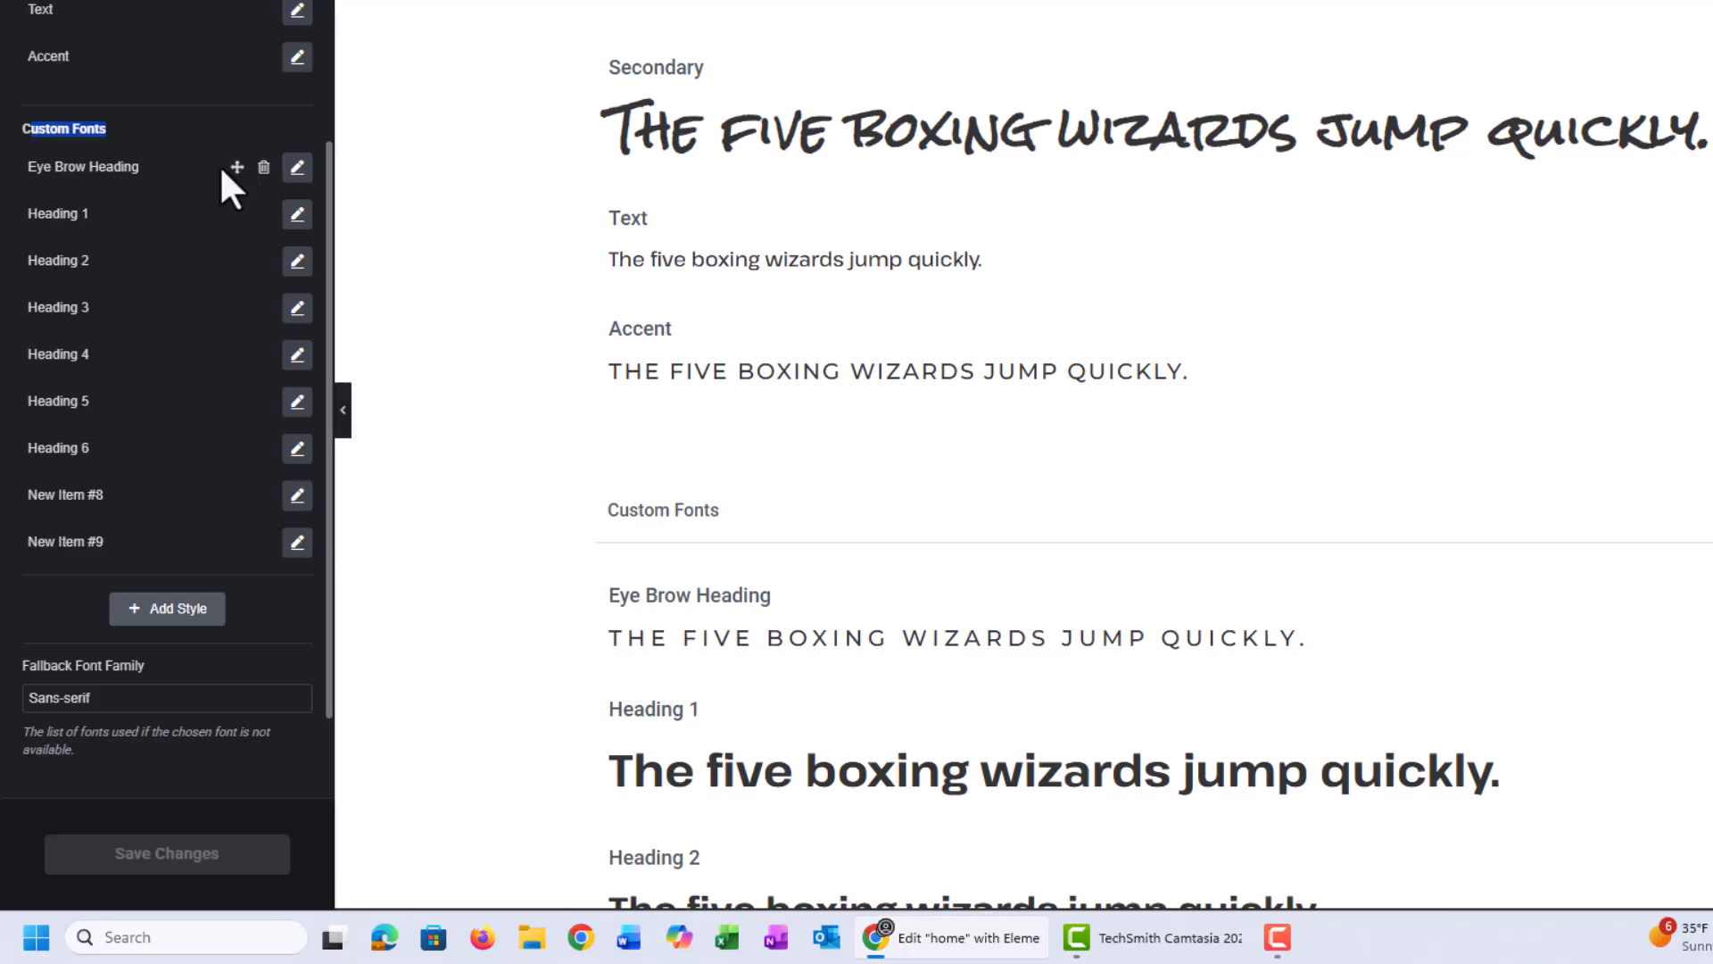
{"action": "left_click", "coordinate": [297, 168]}
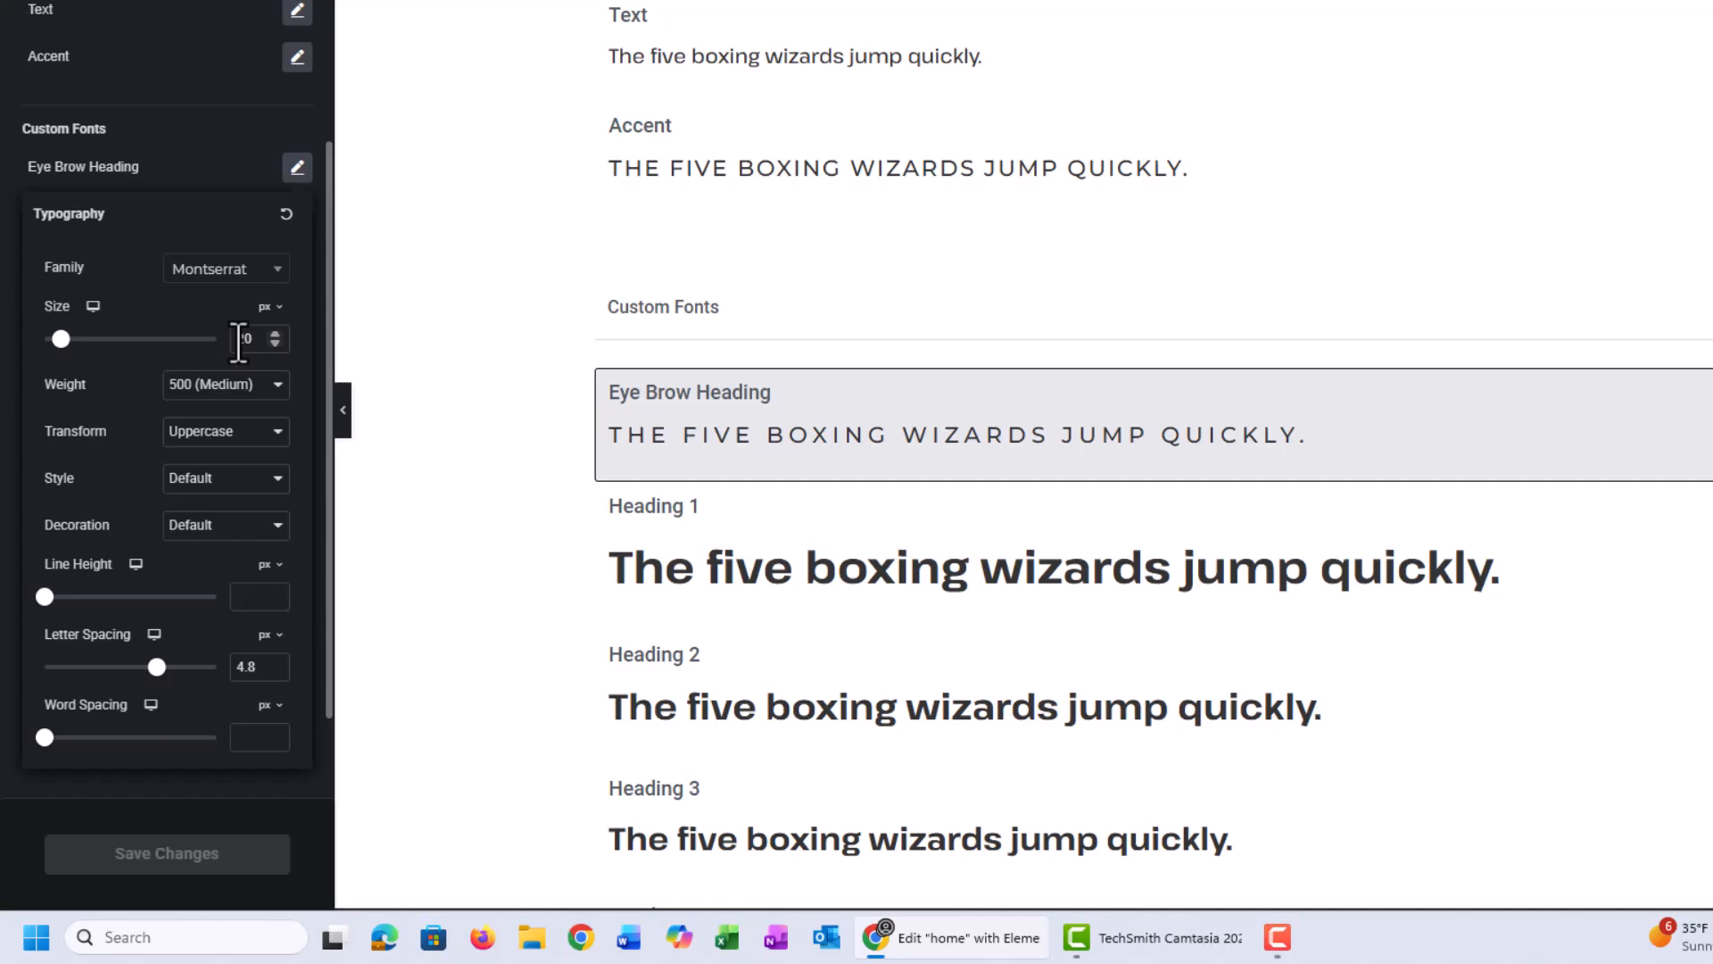
Step: Open the live site dev.manzari.com in a new browser tab and examine the eyebrow headings in its sections
{"action": "key", "text": "ctrl+t"}
{"action": "type", "text": "de"}
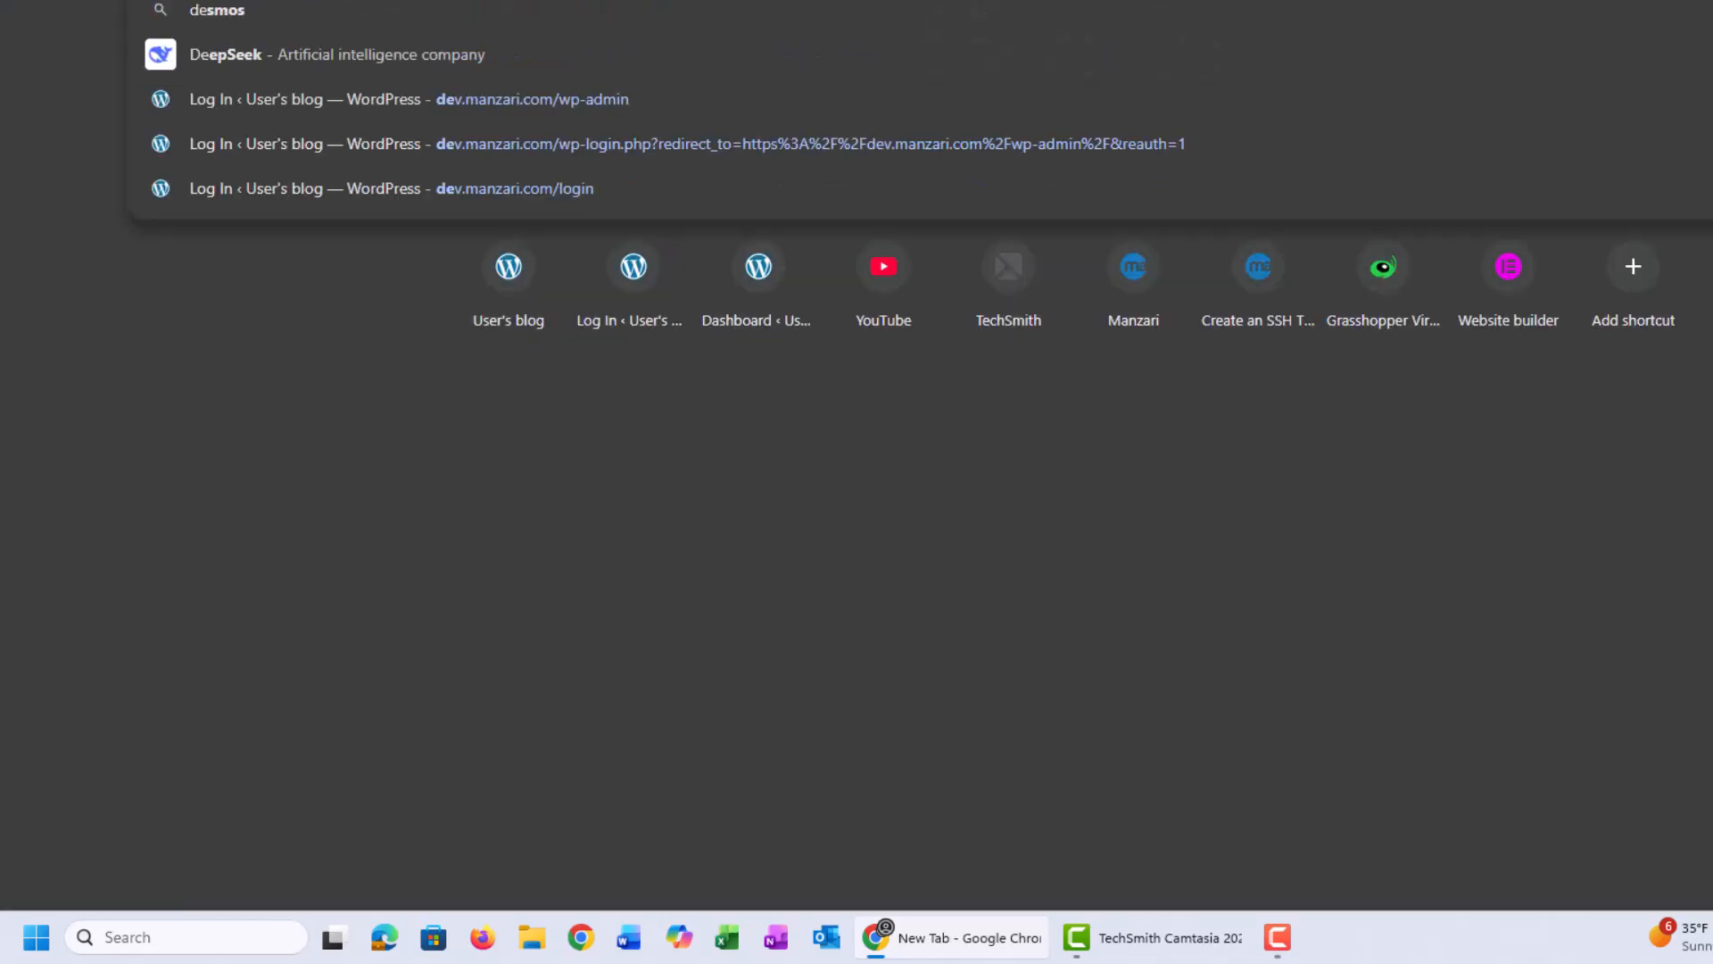
{"action": "key", "text": "Return"}
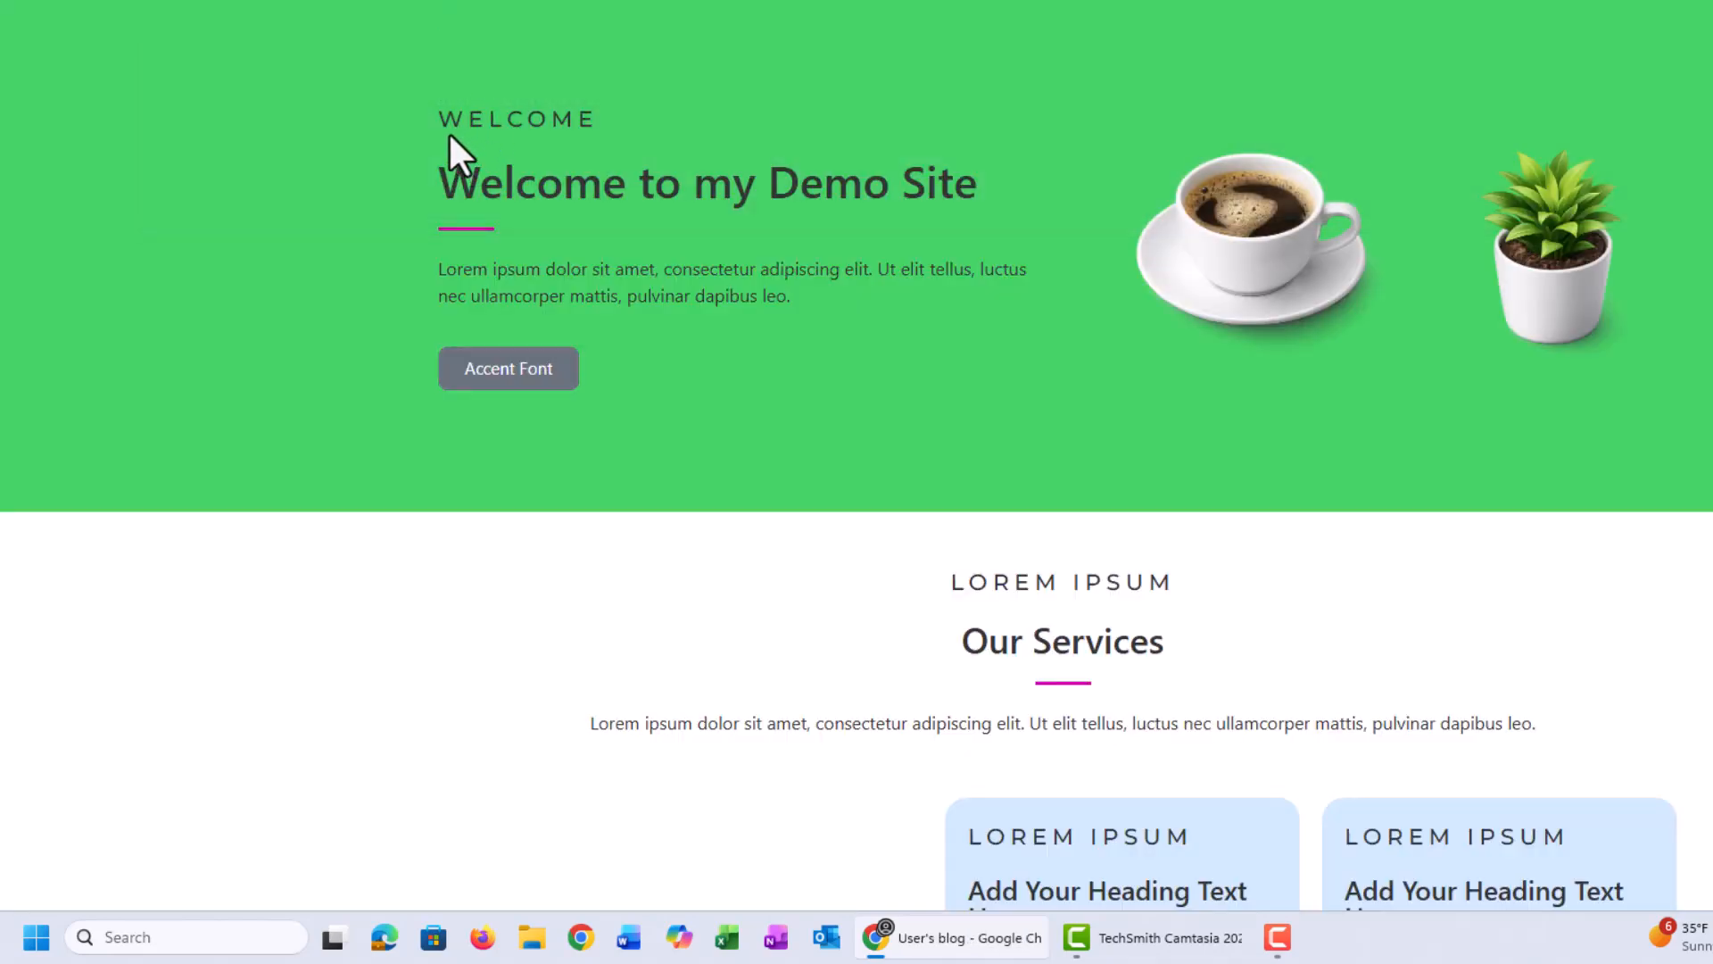
{"action": "left_click_drag", "start_coordinate": [439, 118], "coordinate": [592, 120]}
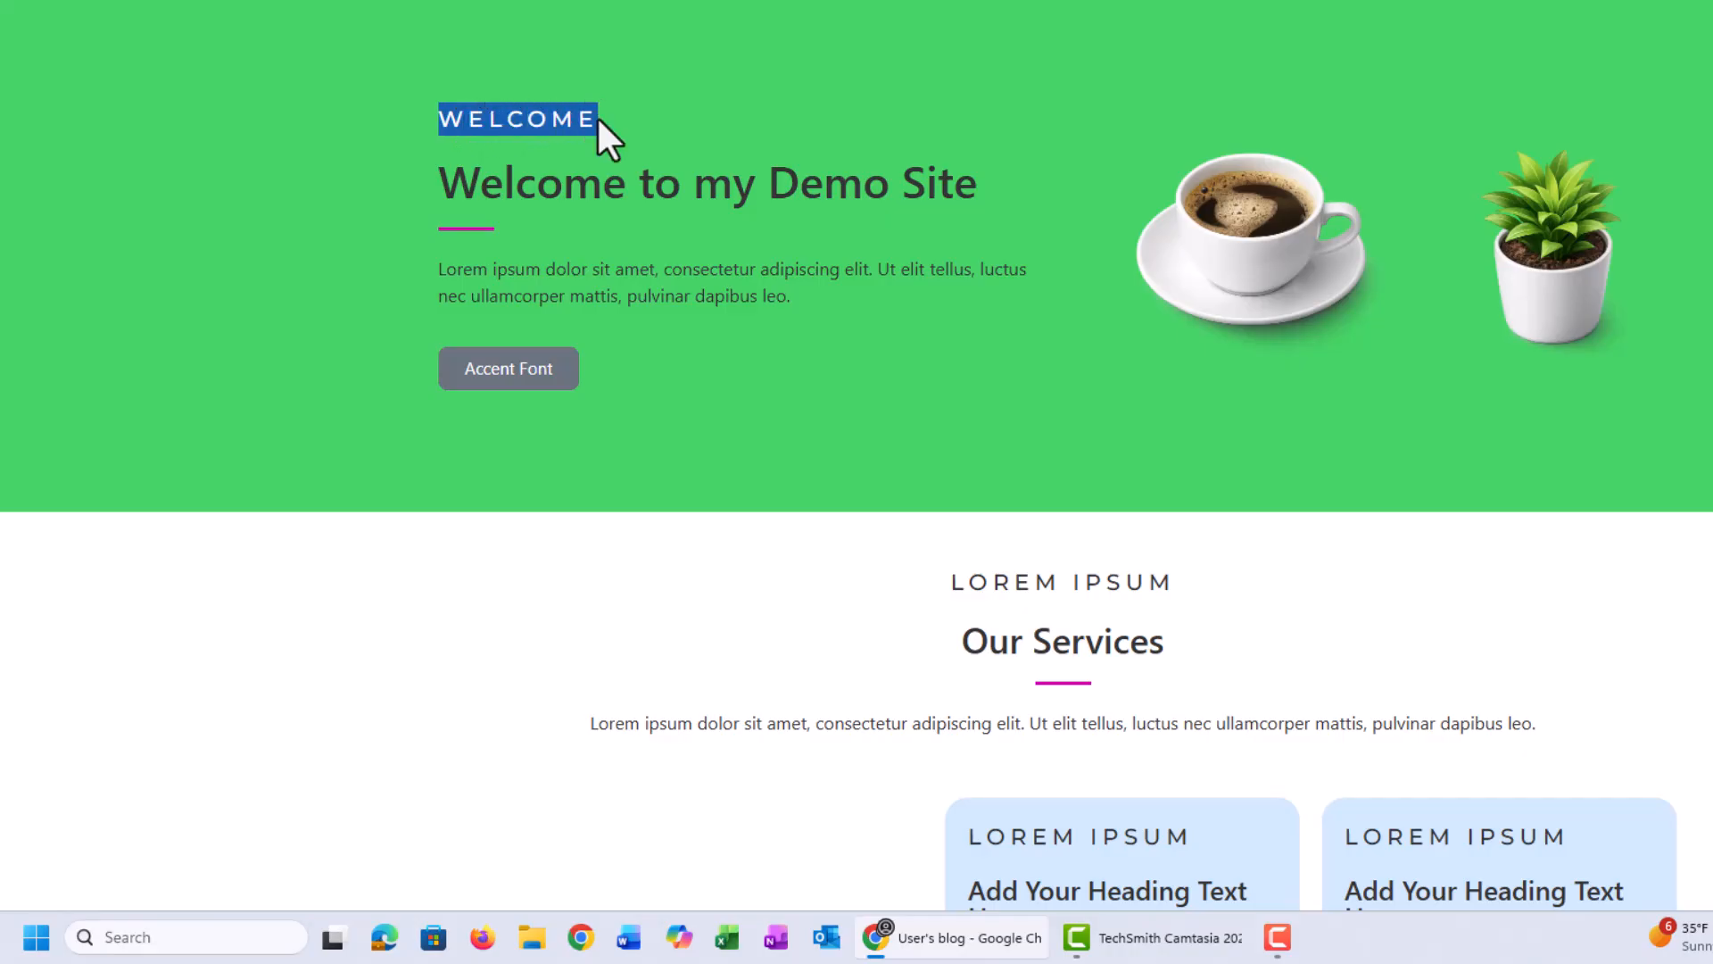
{"action": "left_click", "coordinate": [596, 116]}
{"action": "left_click_drag", "start_coordinate": [951, 582], "coordinate": [1170, 584]}
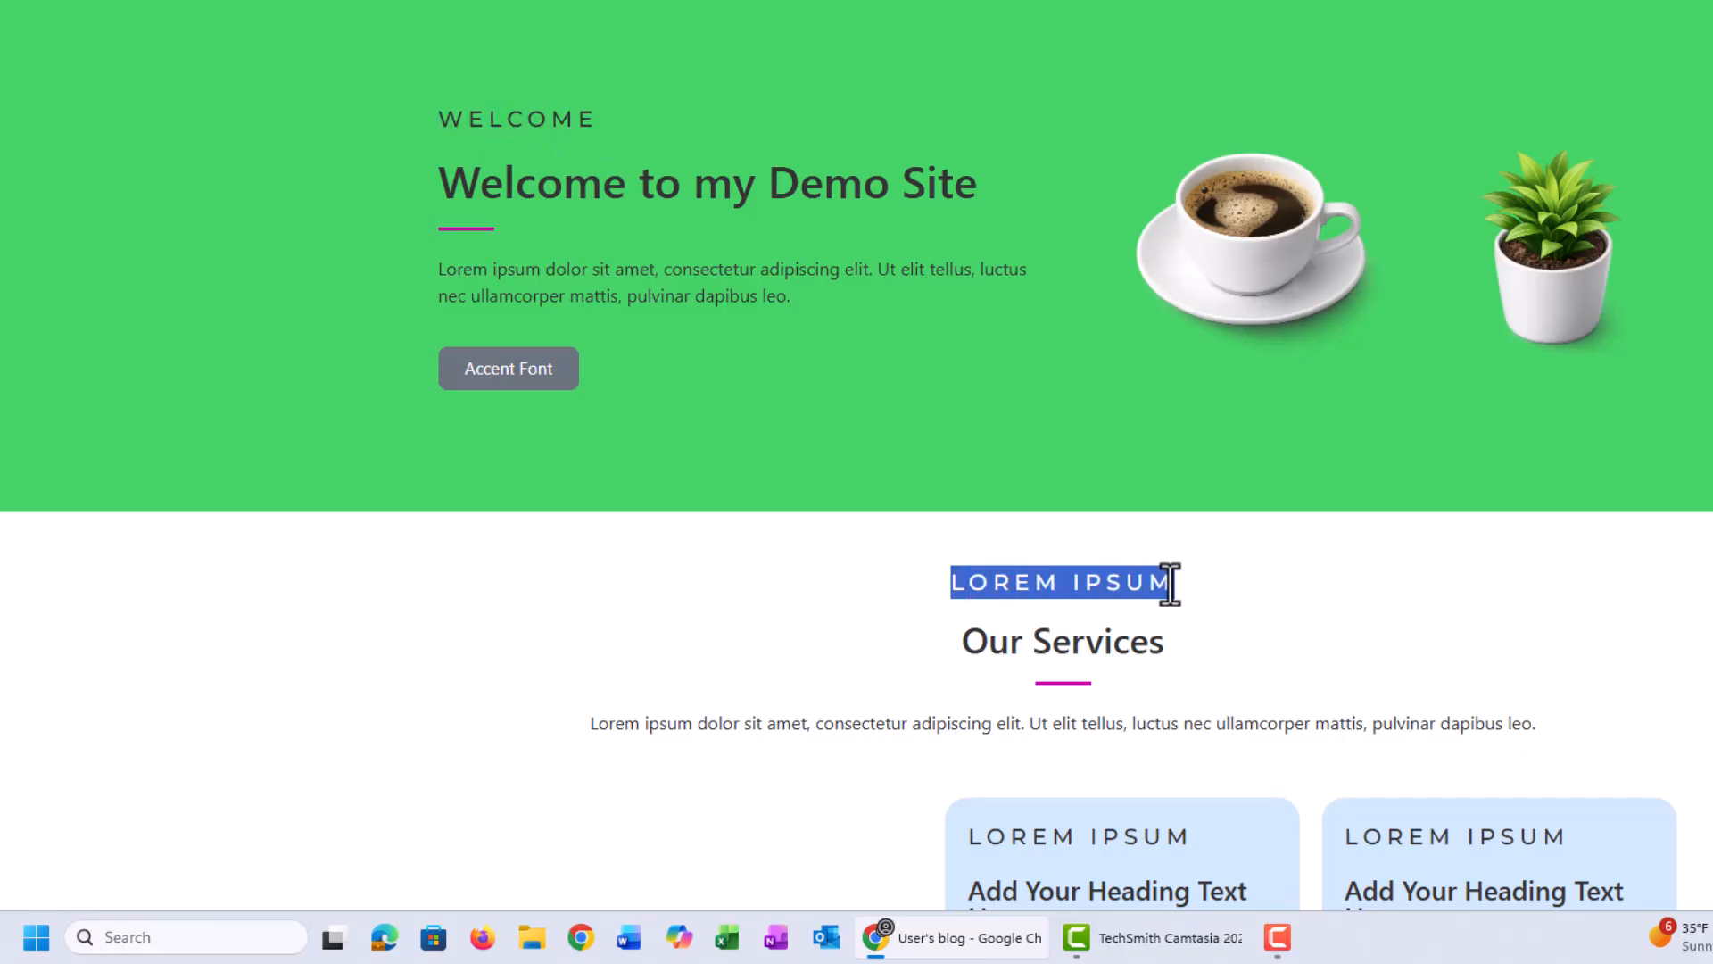
{"action": "scroll", "coordinate": [1159, 593], "scroll_direction": "down", "scroll_amount": 5}
{"action": "left_click_drag", "start_coordinate": [988, 390], "coordinate": [1166, 390]}
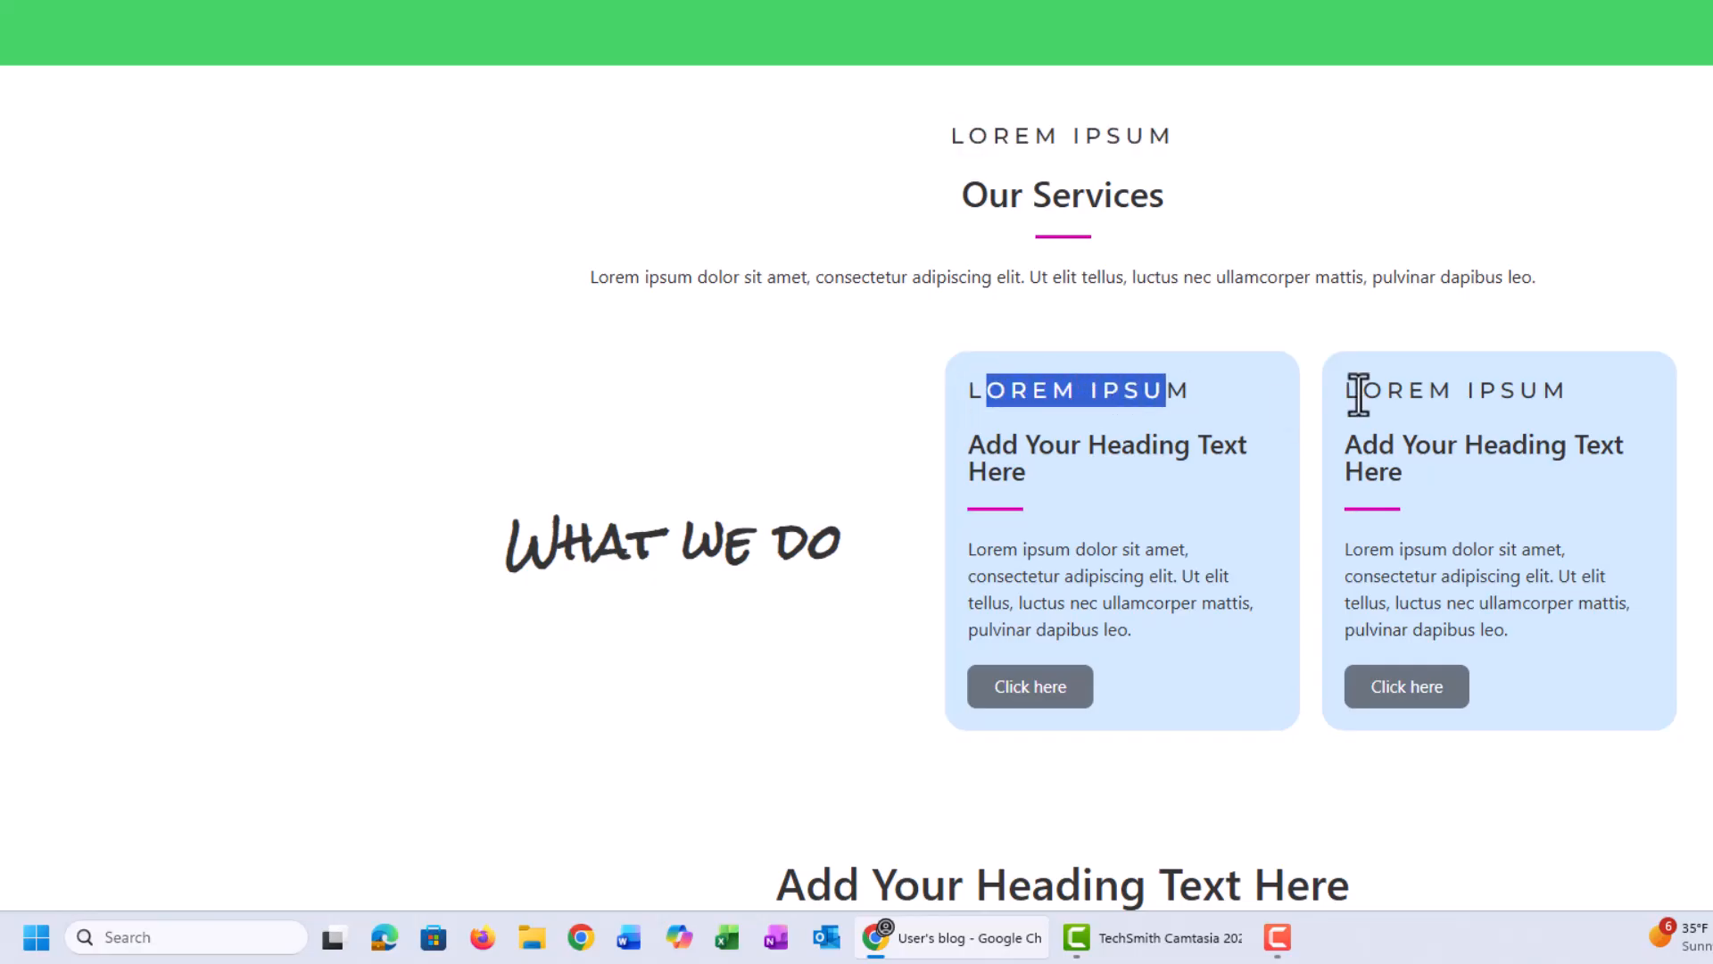
{"action": "left_click_drag", "start_coordinate": [1359, 393], "coordinate": [1517, 394]}
{"action": "scroll", "coordinate": [1496, 420], "scroll_direction": "down", "scroll_amount": 10}
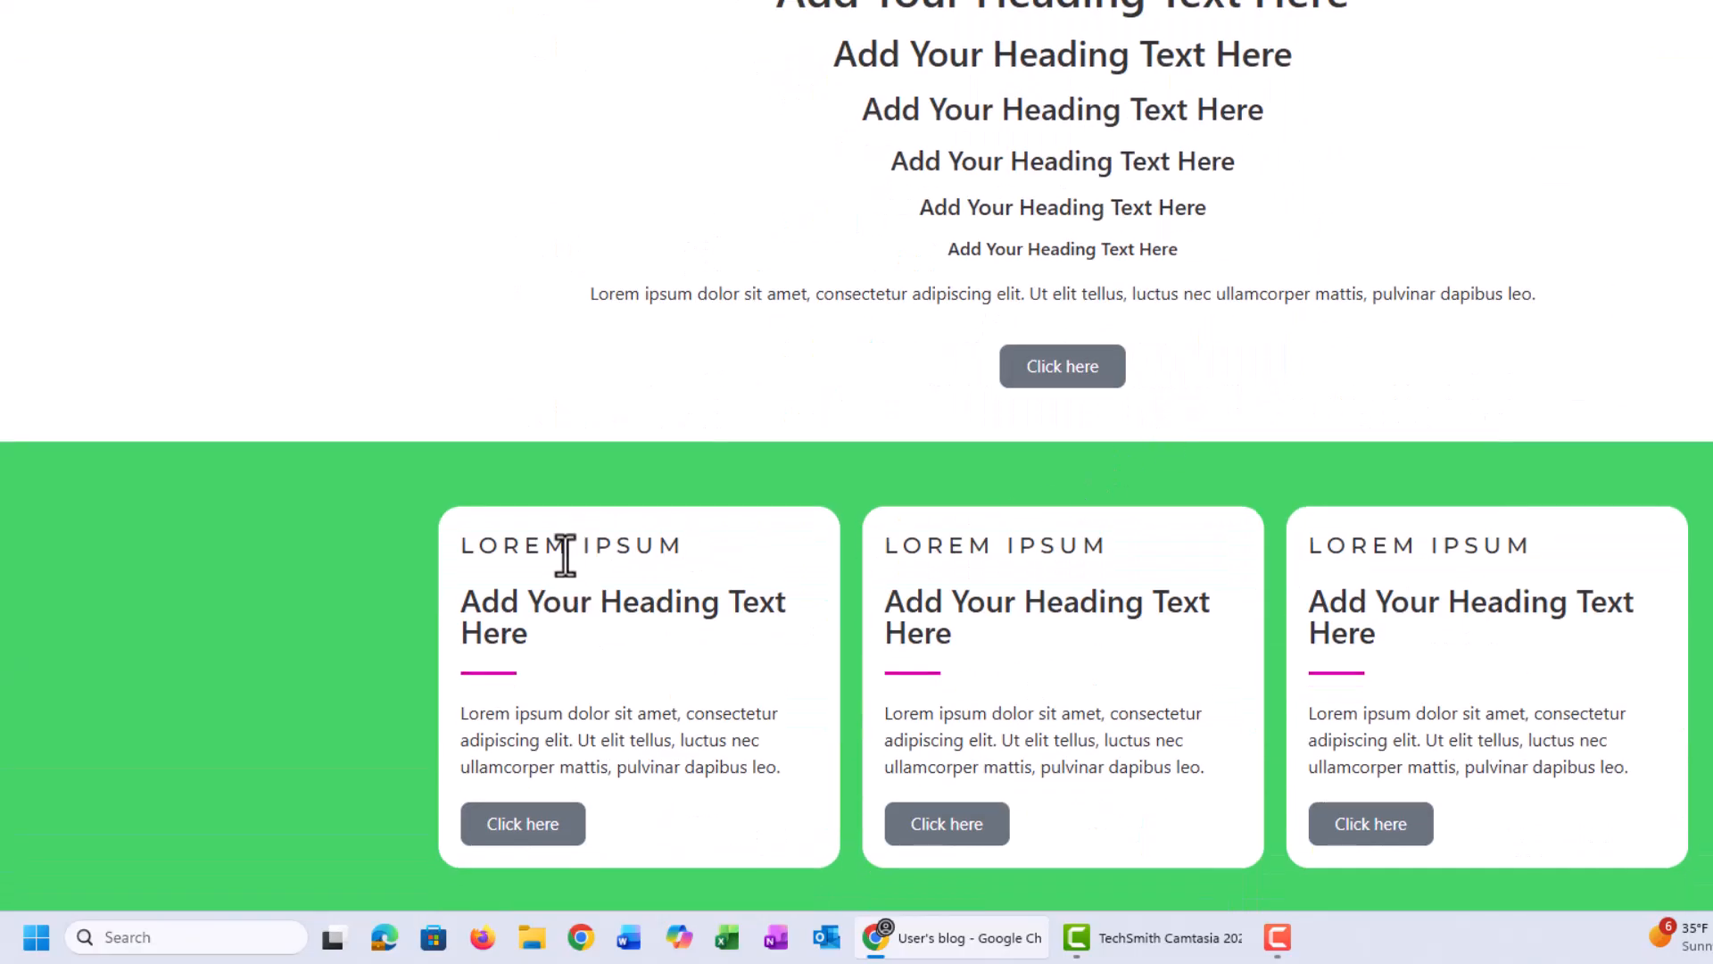
Step: Back in the Elementor site settings, set the Eye Brow Heading font's size to 15 px, widen its letter spacing and save
{"action": "left_click", "coordinate": [357, 2]}
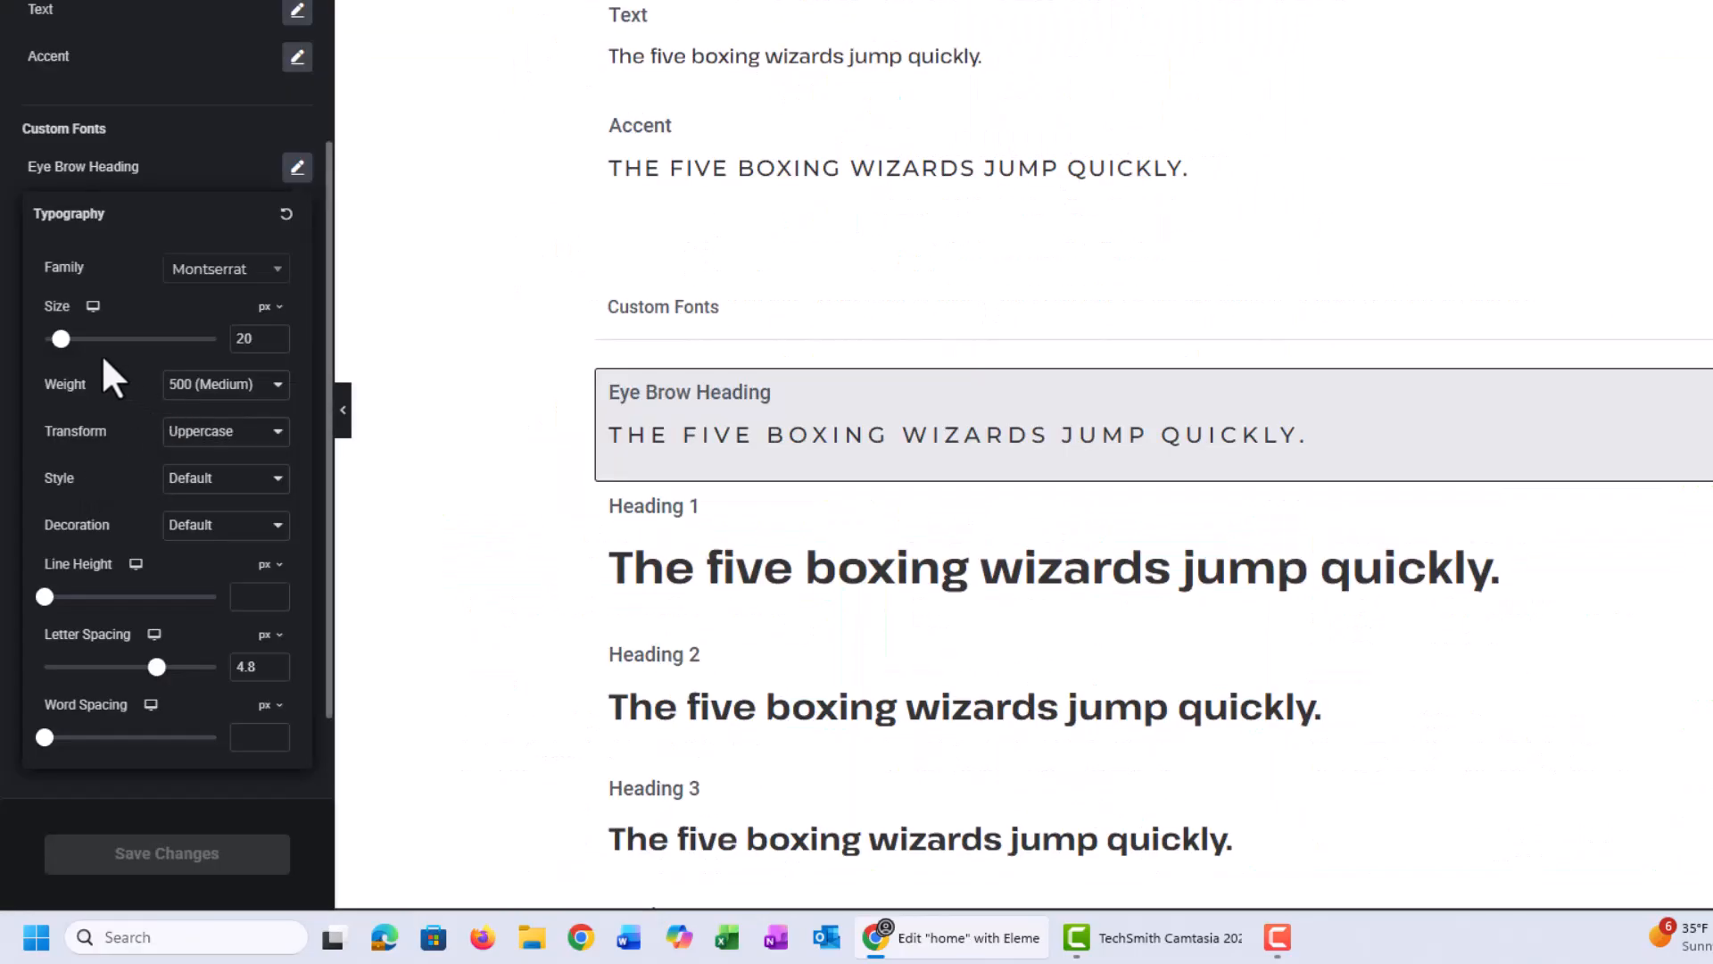
{"action": "left_click_drag", "start_coordinate": [61, 339], "coordinate": [56, 340]}
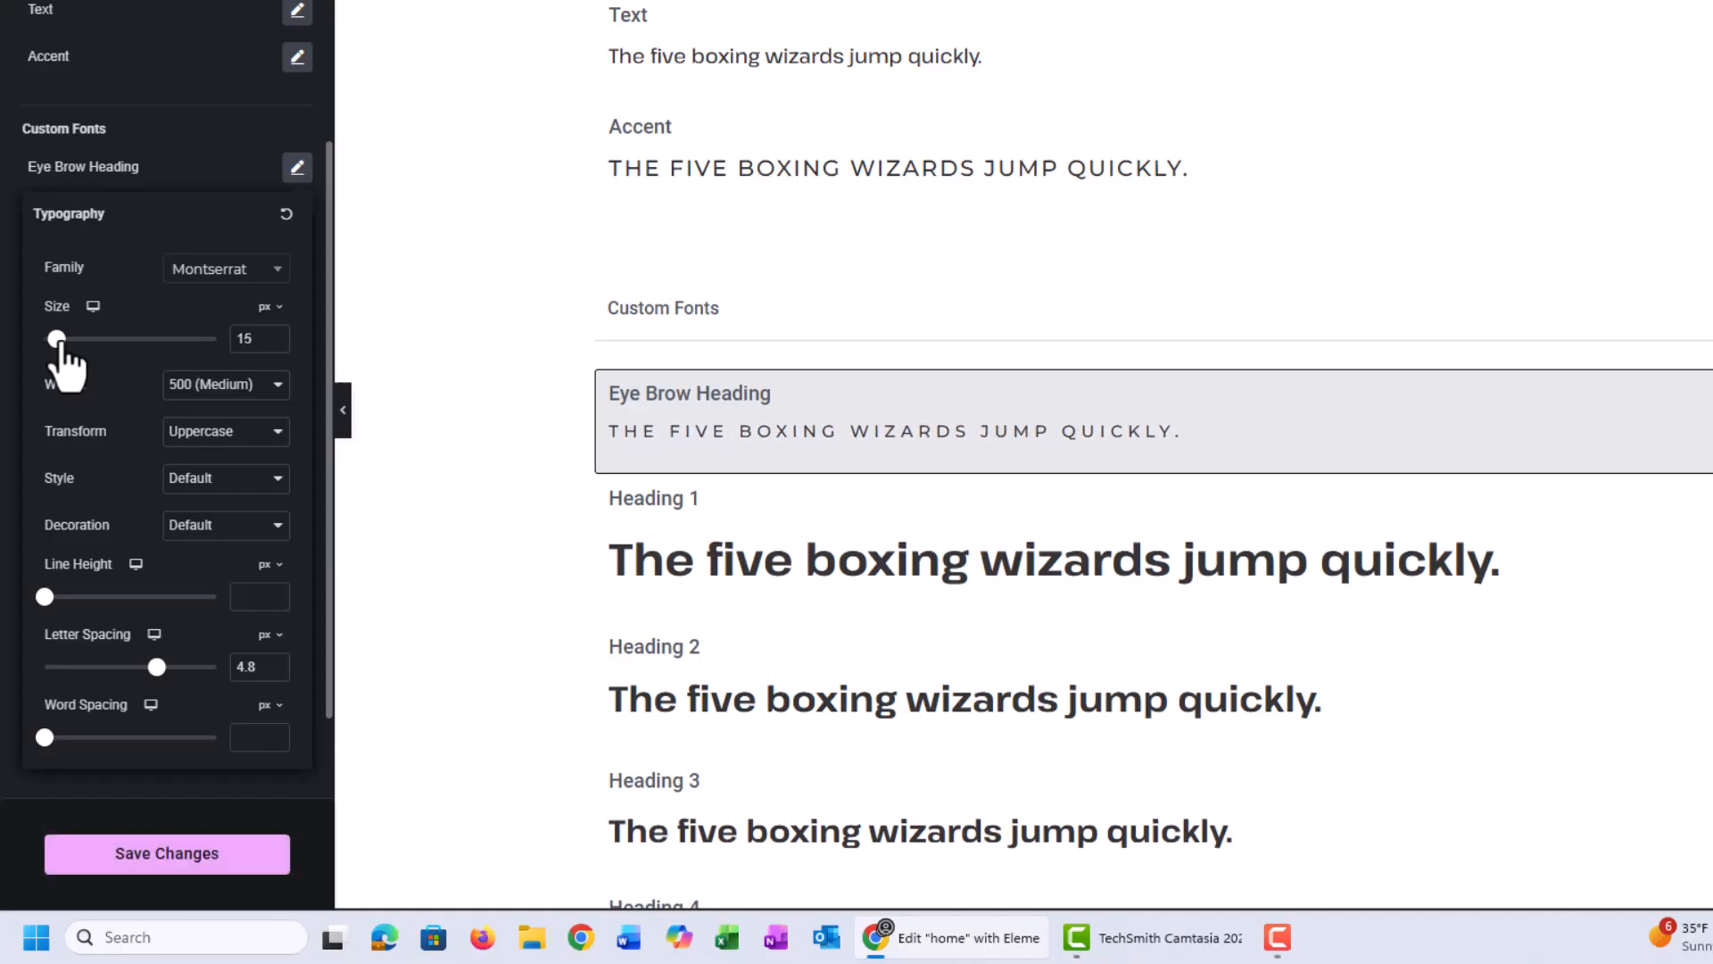
{"action": "left_click_drag", "start_coordinate": [154, 676], "coordinate": [182, 677]}
{"action": "left_click", "coordinate": [233, 854]}
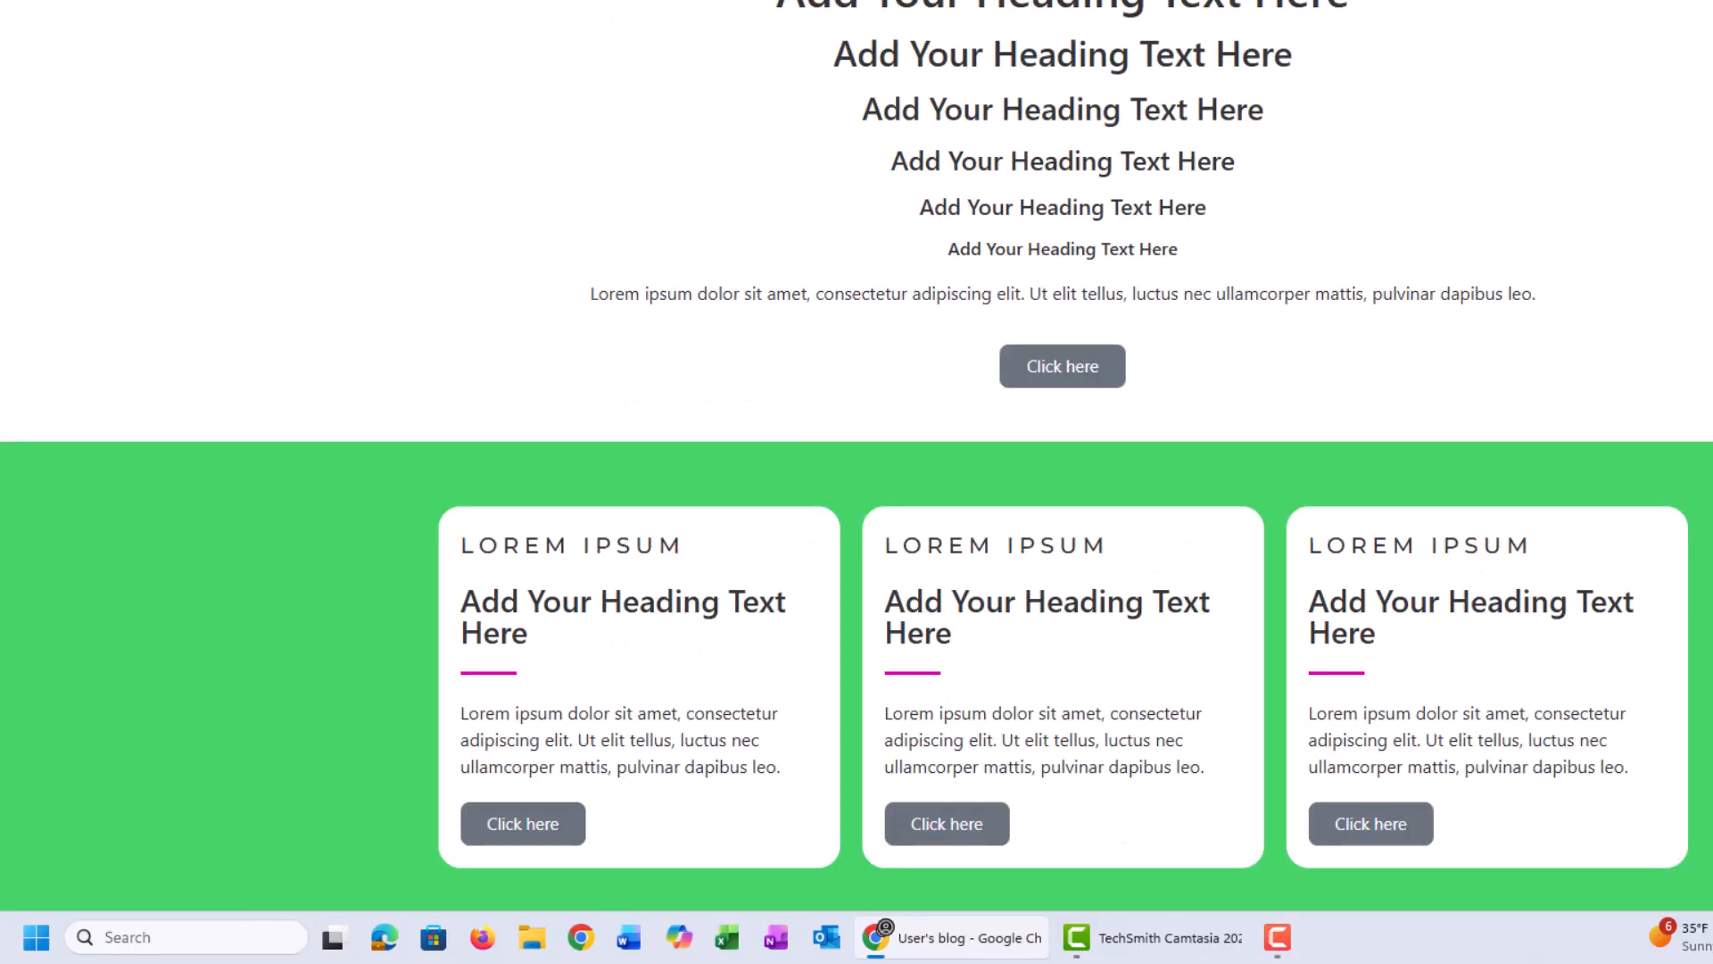
Step: Check the eyebrow headings throughout the live page with the saved size and letter spacing
{"action": "scroll", "coordinate": [708, 648], "scroll_direction": "down", "scroll_amount": 1}
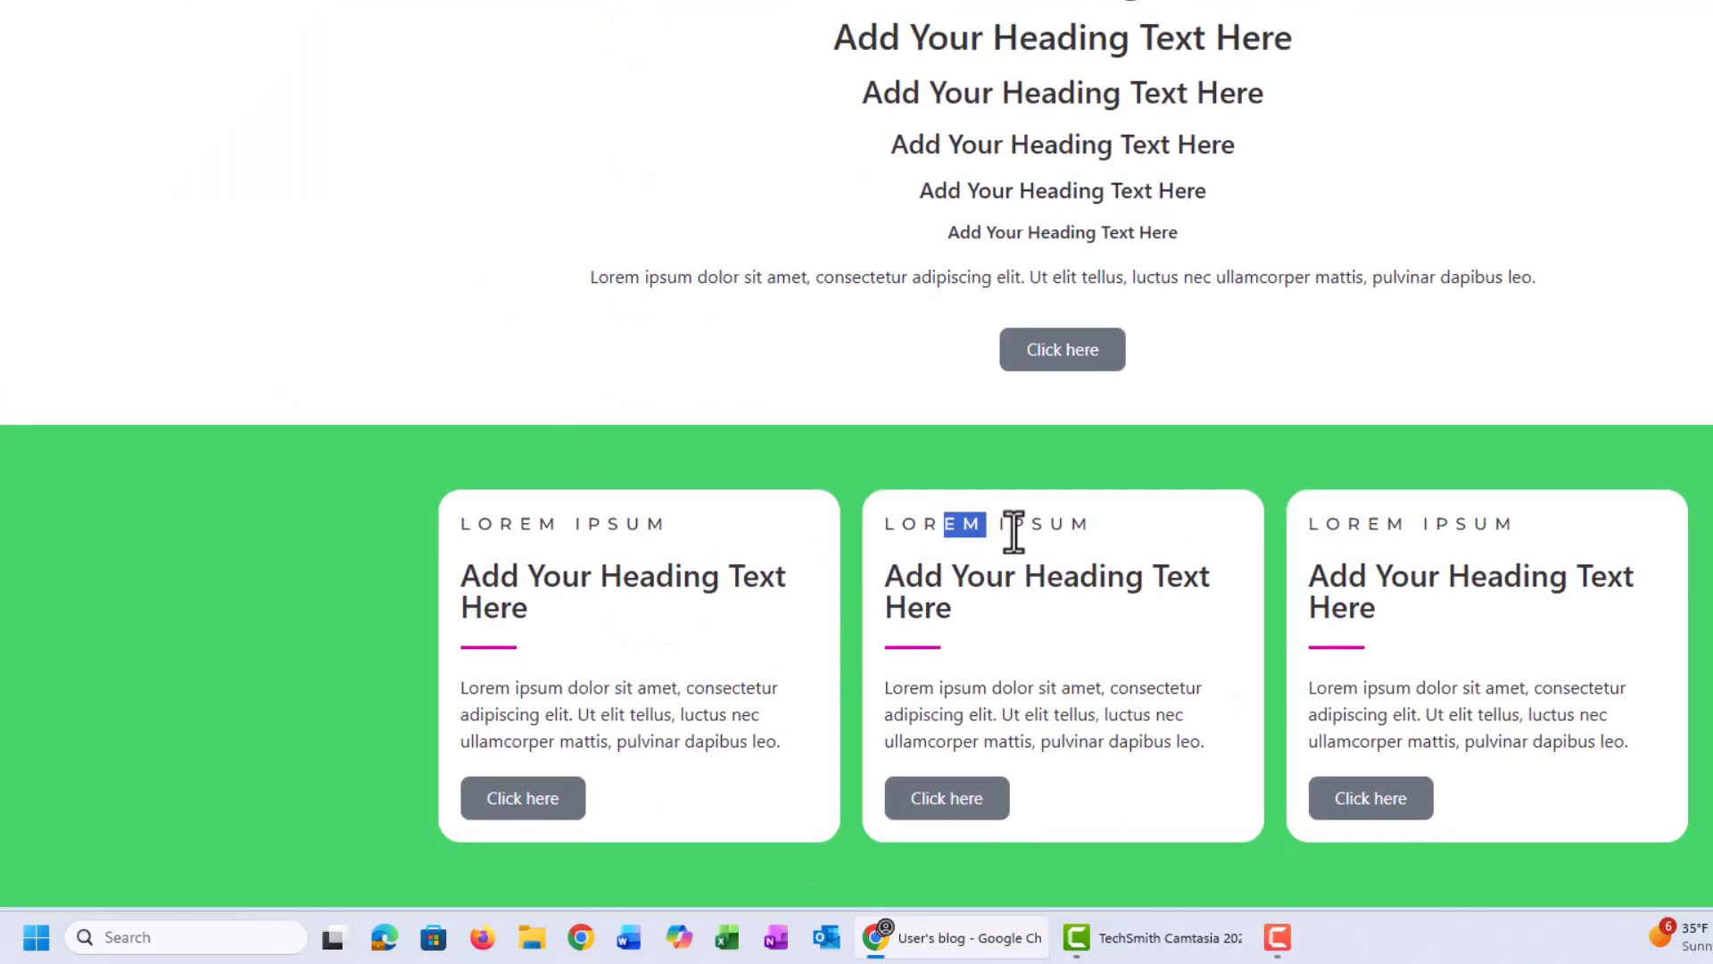
{"action": "scroll", "coordinate": [1426, 558], "scroll_direction": "up", "scroll_amount": 4}
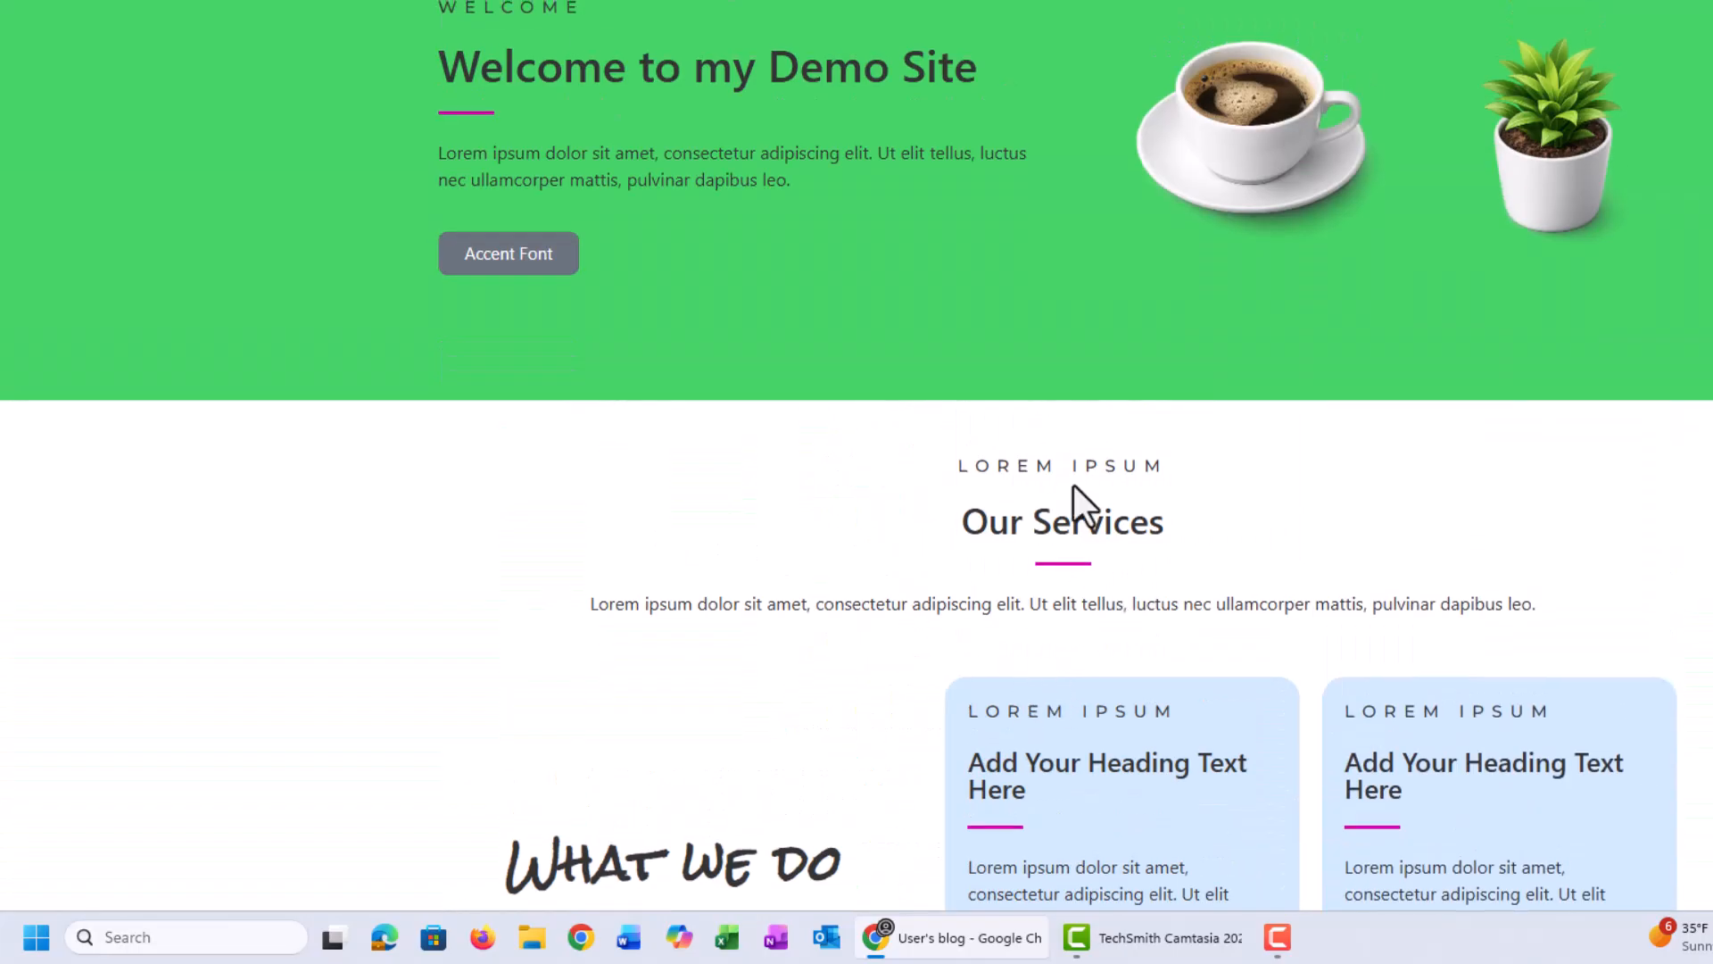
{"action": "scroll", "coordinate": [483, 19], "scroll_direction": "up", "scroll_amount": 1}
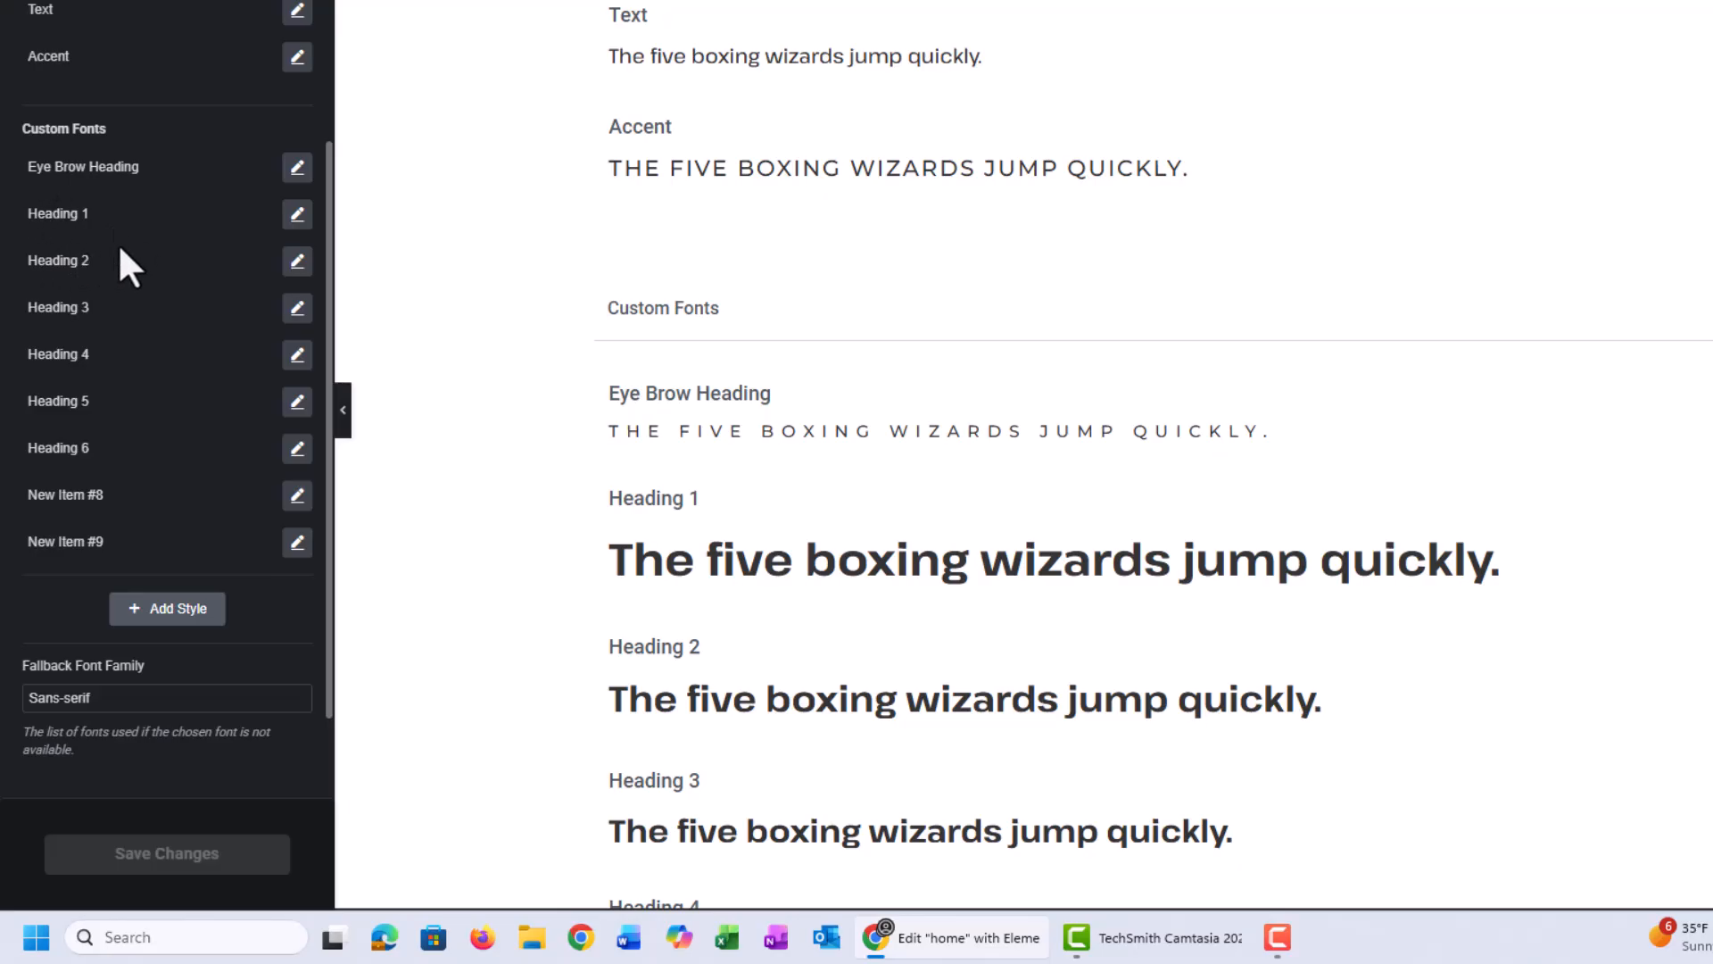
Step: Inspect the typography settings of the custom heading fonts from Heading 1 through Heading 5, especially their sizes
{"action": "left_click", "coordinate": [300, 217]}
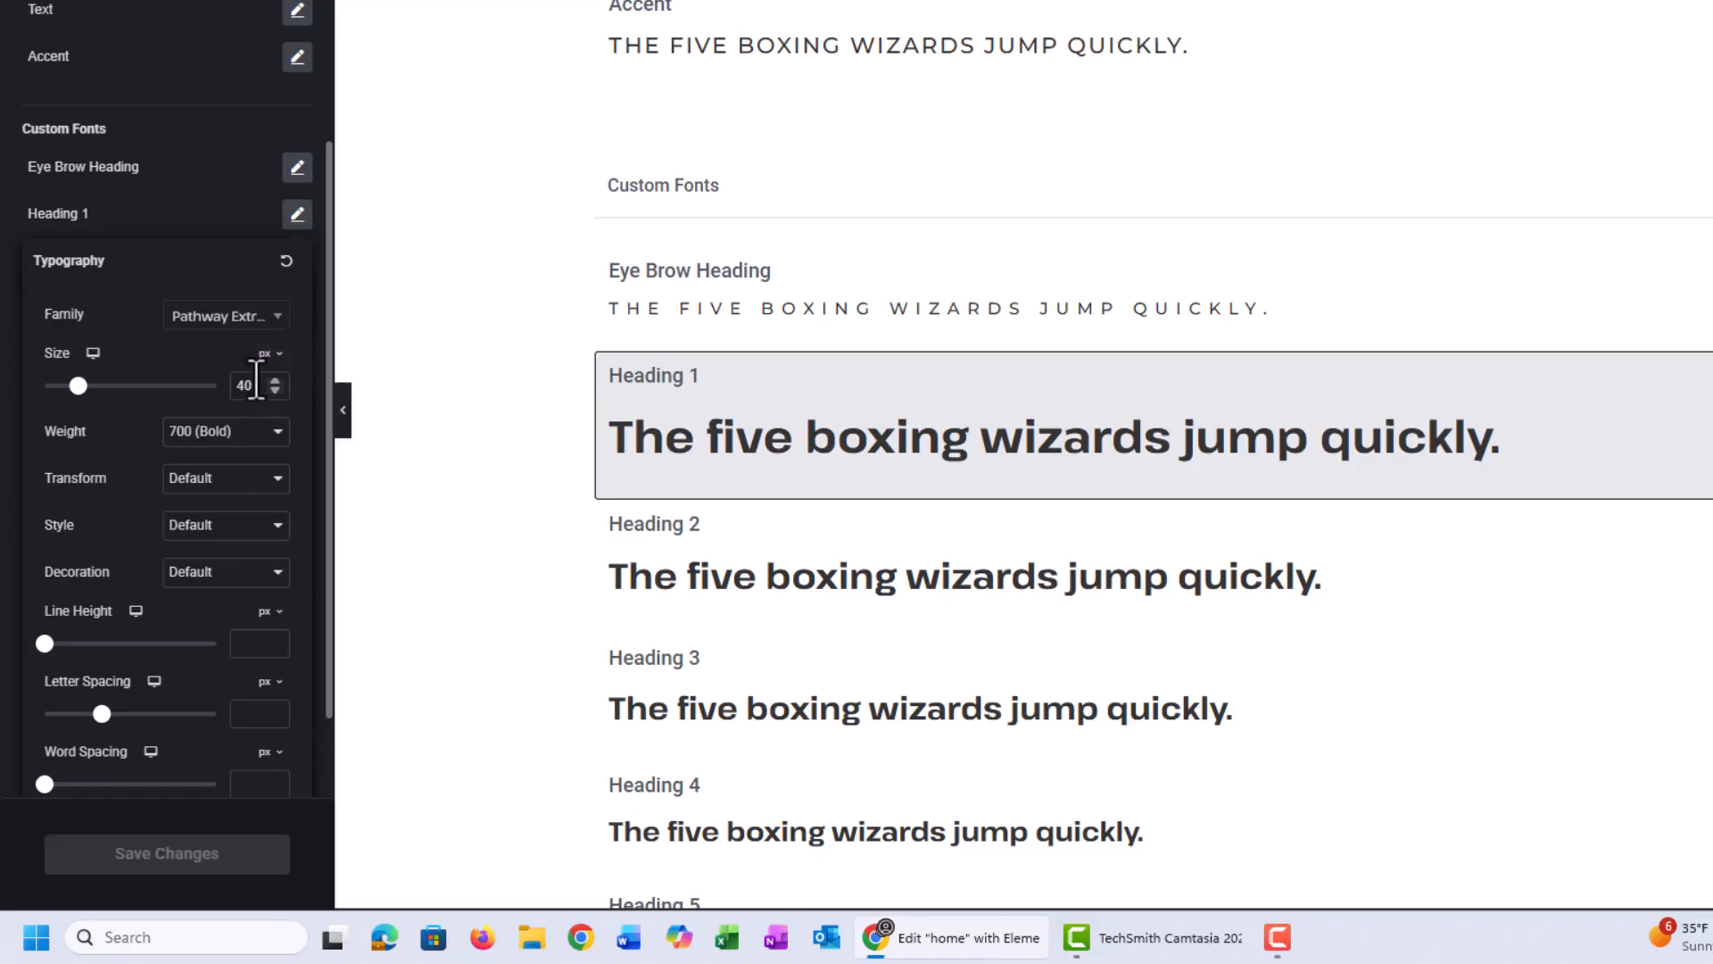
{"action": "left_click", "coordinate": [218, 214]}
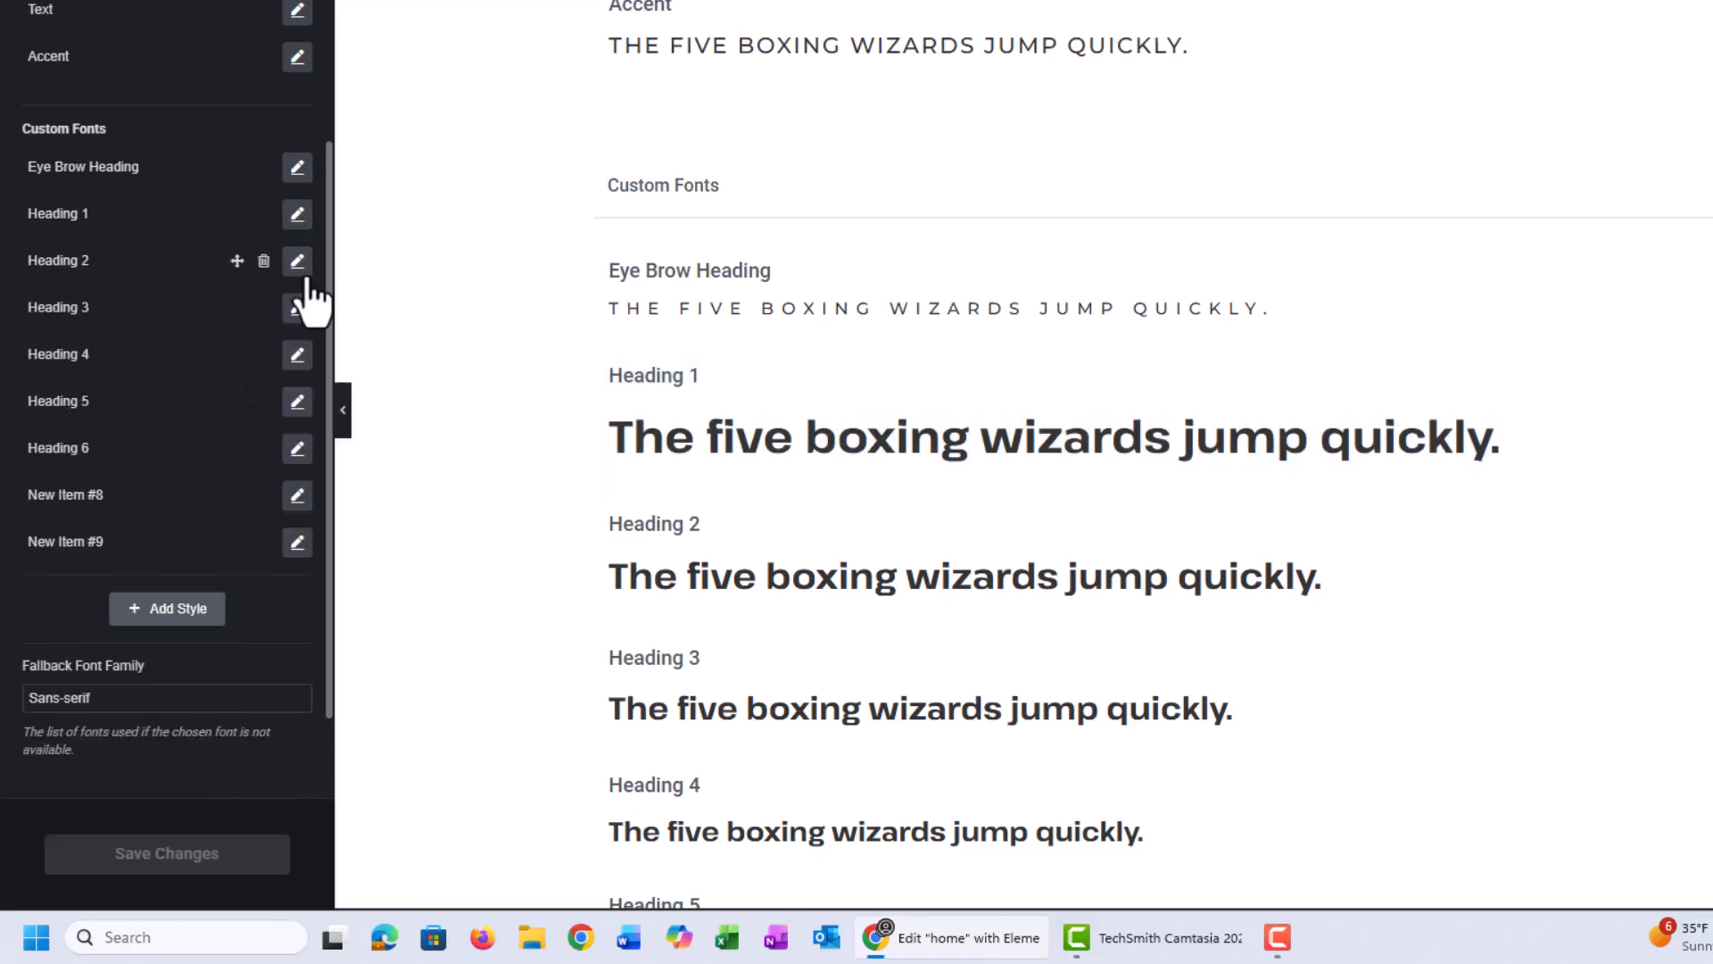
{"action": "left_click", "coordinate": [297, 260]}
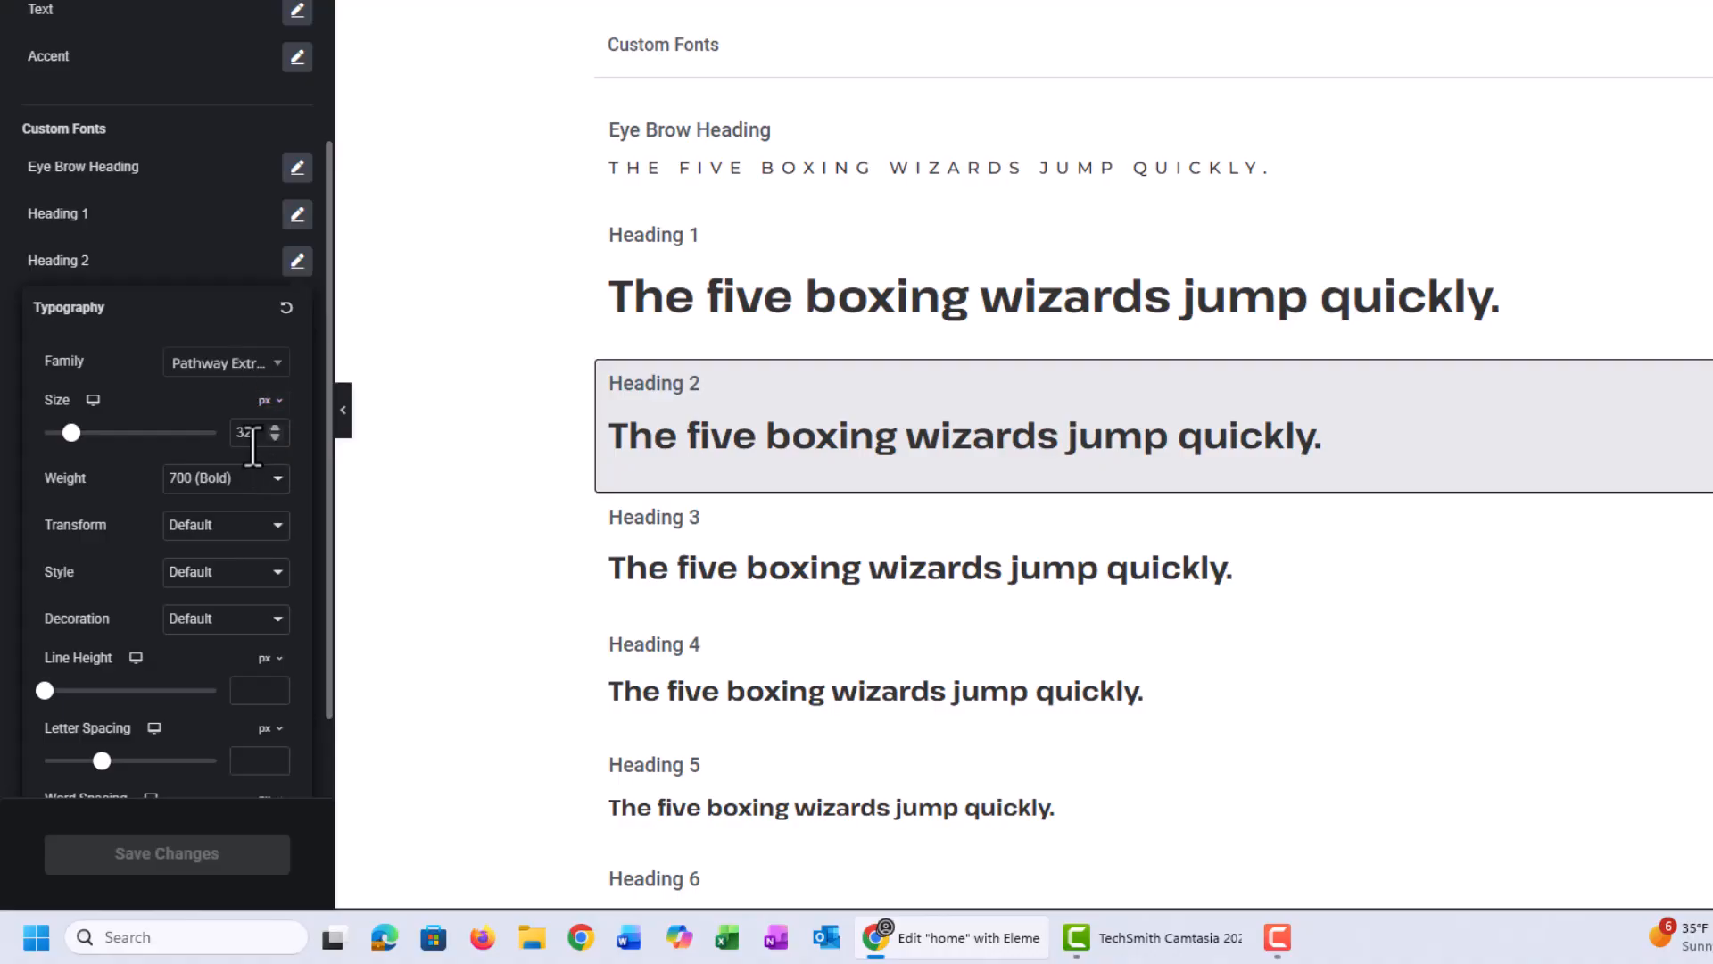
{"action": "left_click", "coordinate": [754, 622]}
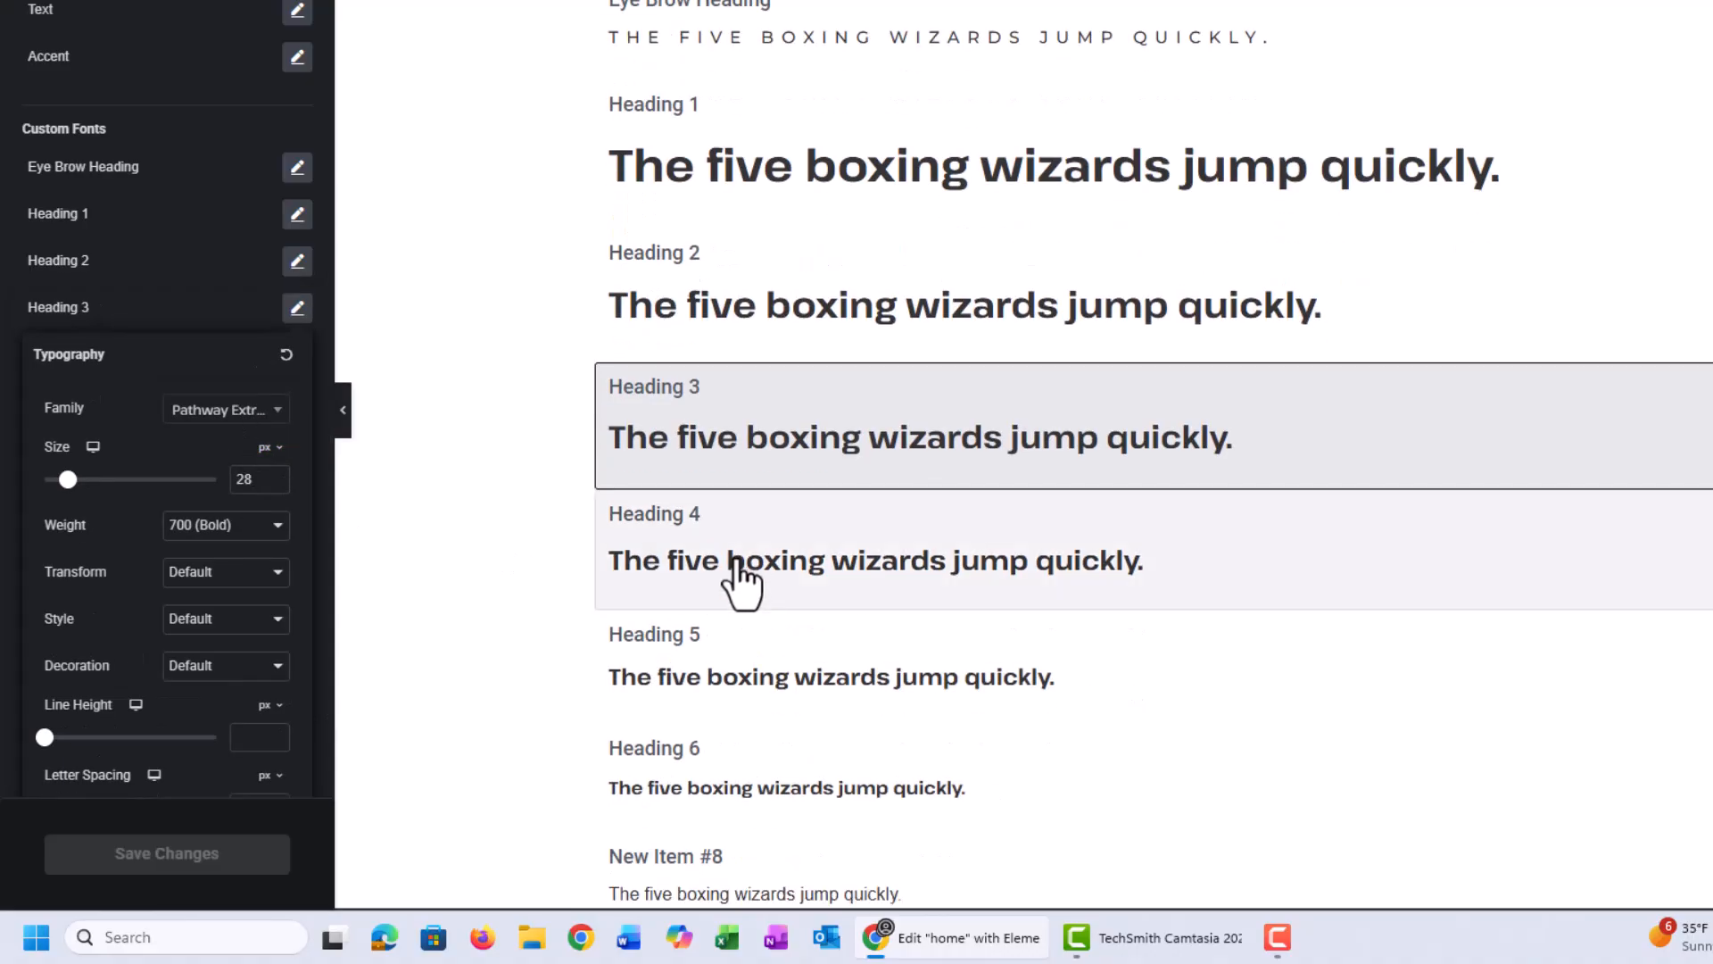
{"action": "left_click", "coordinate": [742, 576]}
{"action": "left_click", "coordinate": [726, 593]}
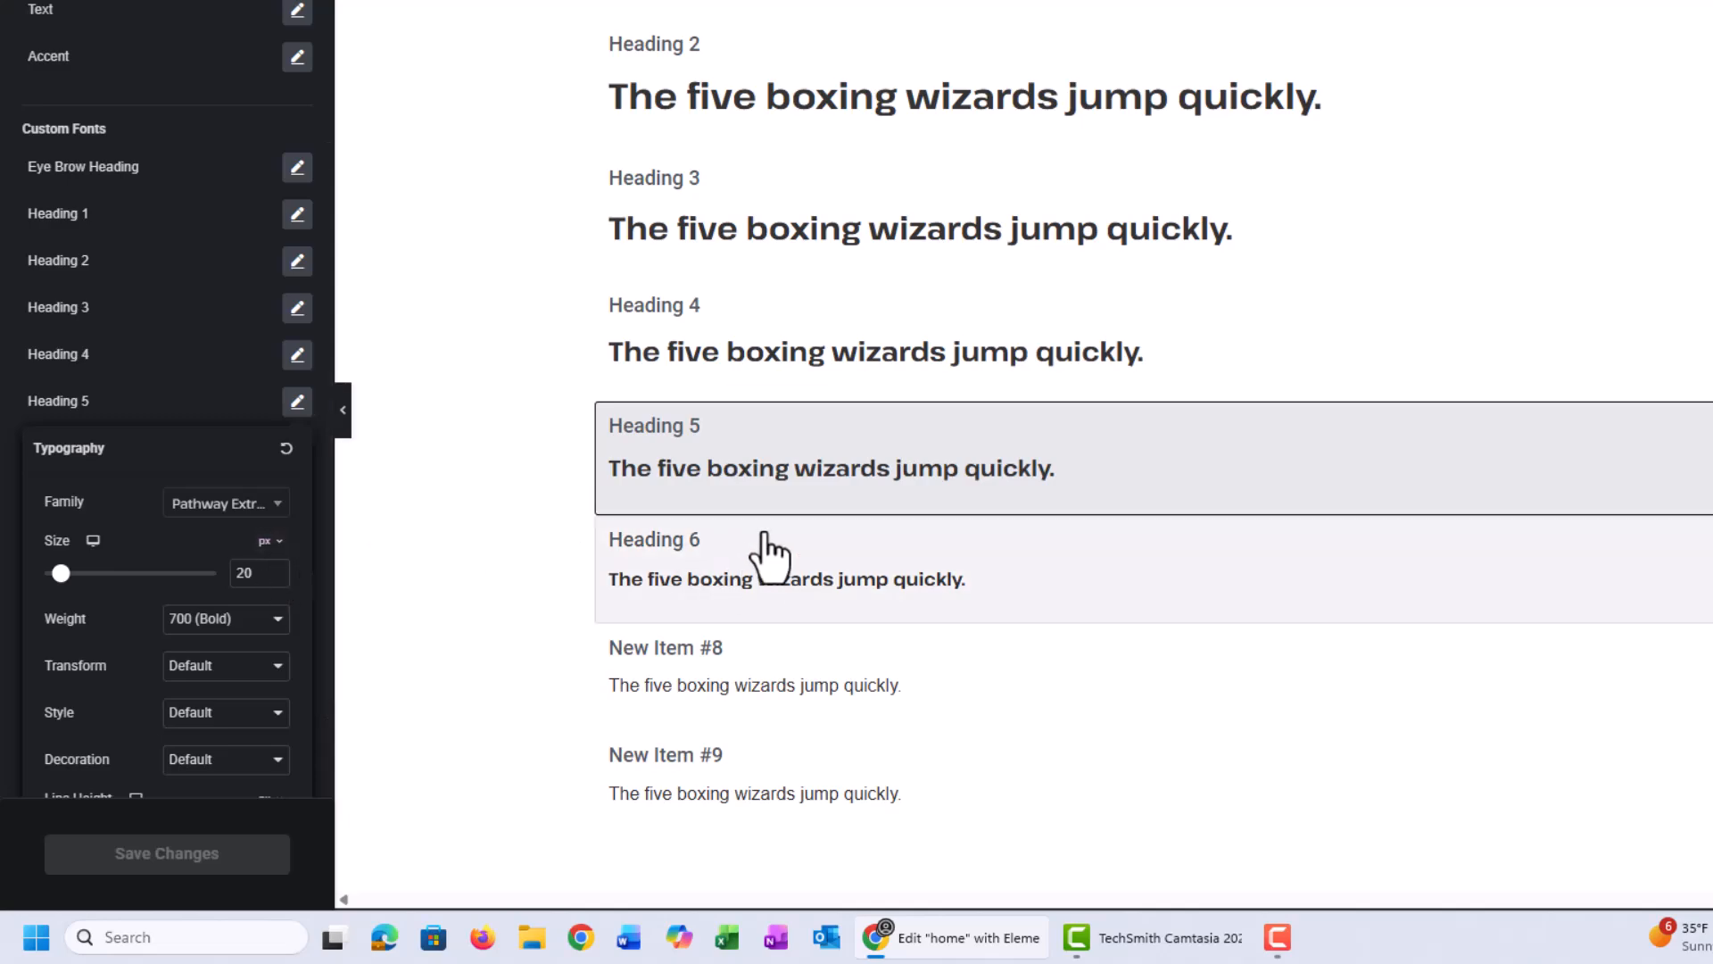
{"action": "left_click", "coordinate": [739, 9]}
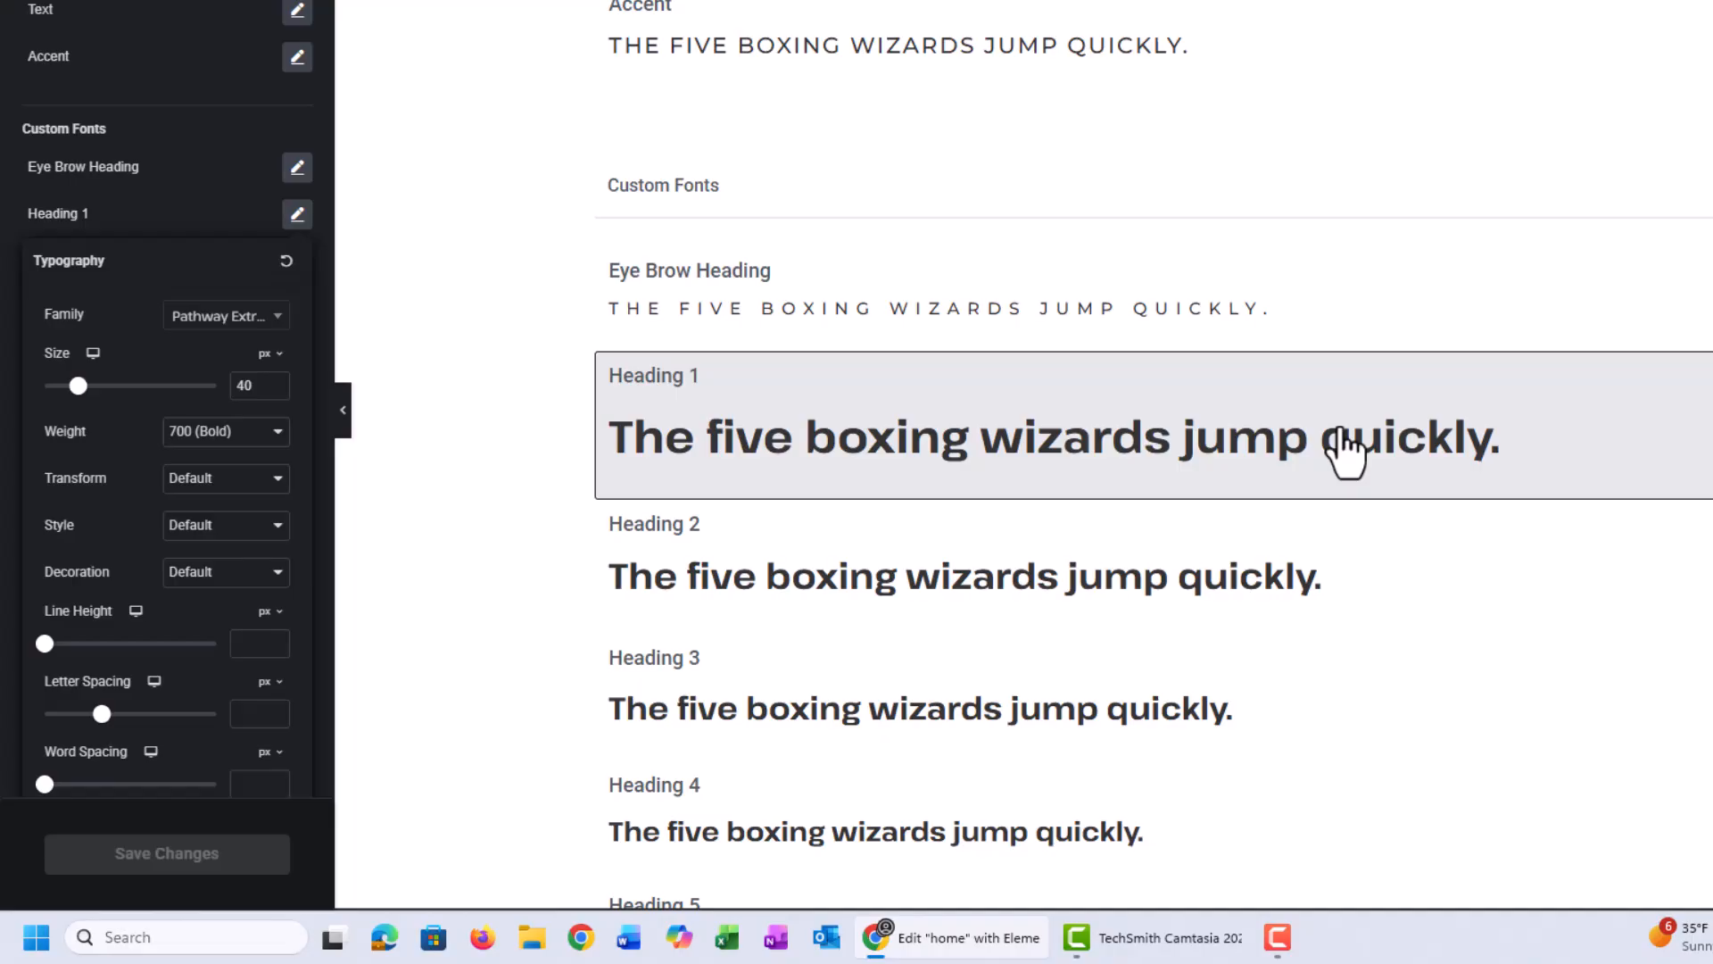
{"action": "left_click", "coordinate": [230, 200]}
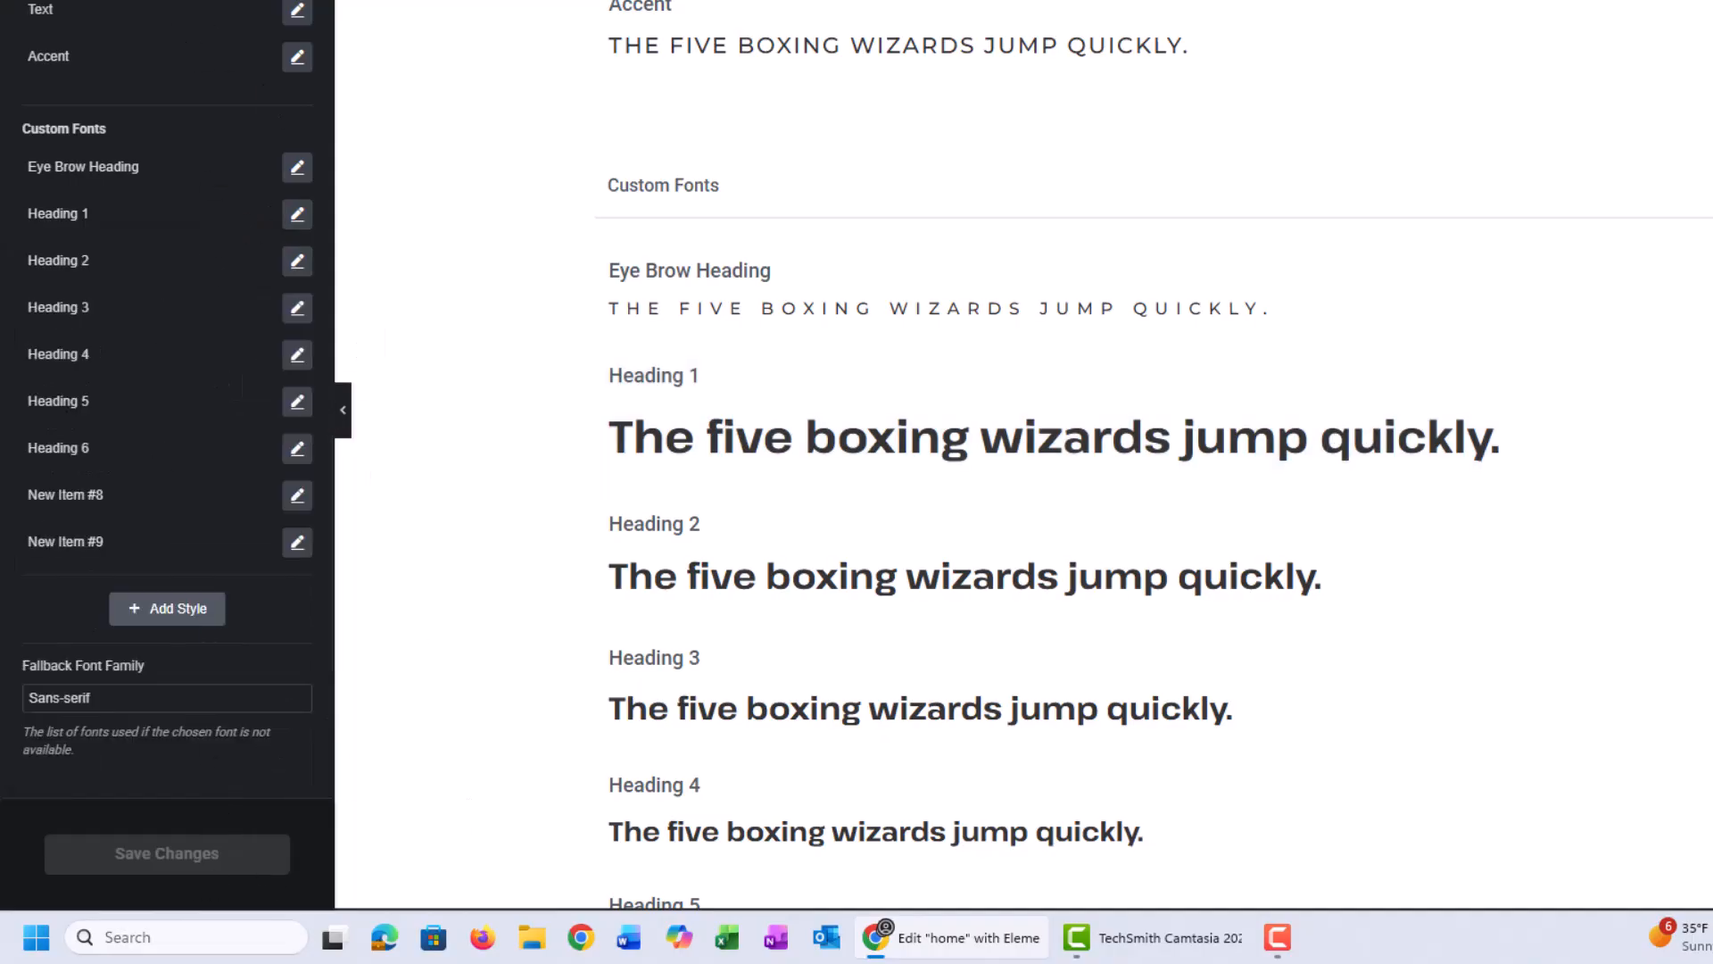
Step: Leave the Global Fonts settings and open the Typography theme style settings
{"action": "left_click", "coordinate": [21, 1]}
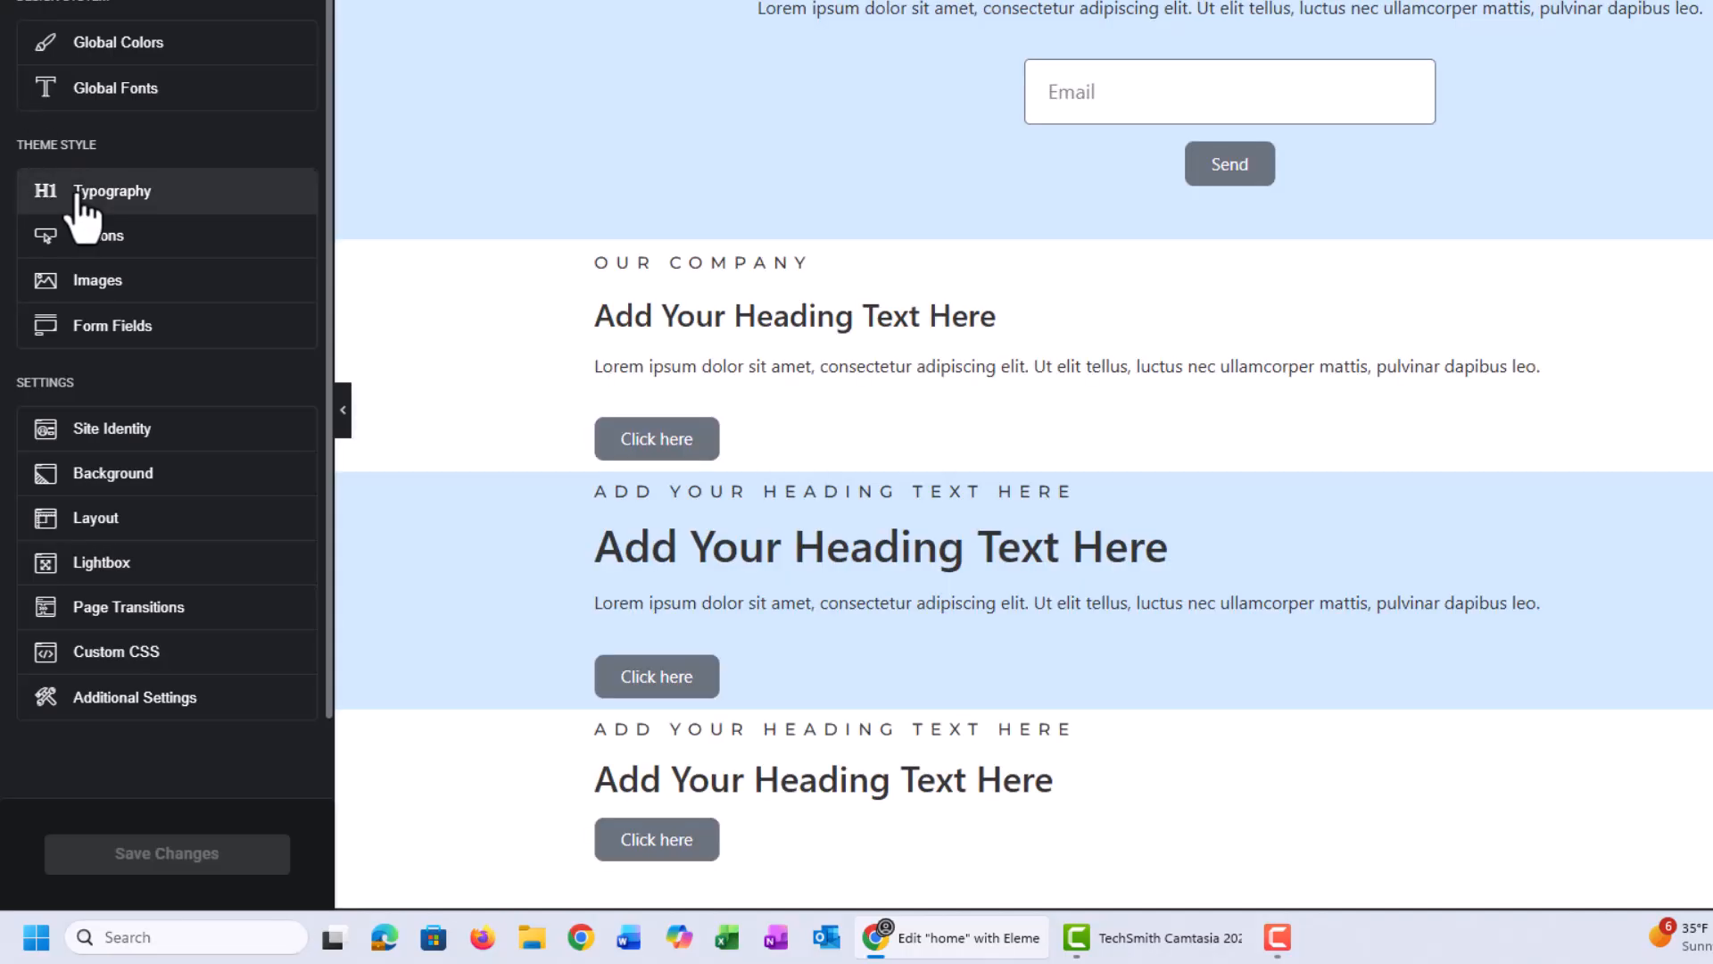
{"action": "left_click", "coordinate": [85, 205]}
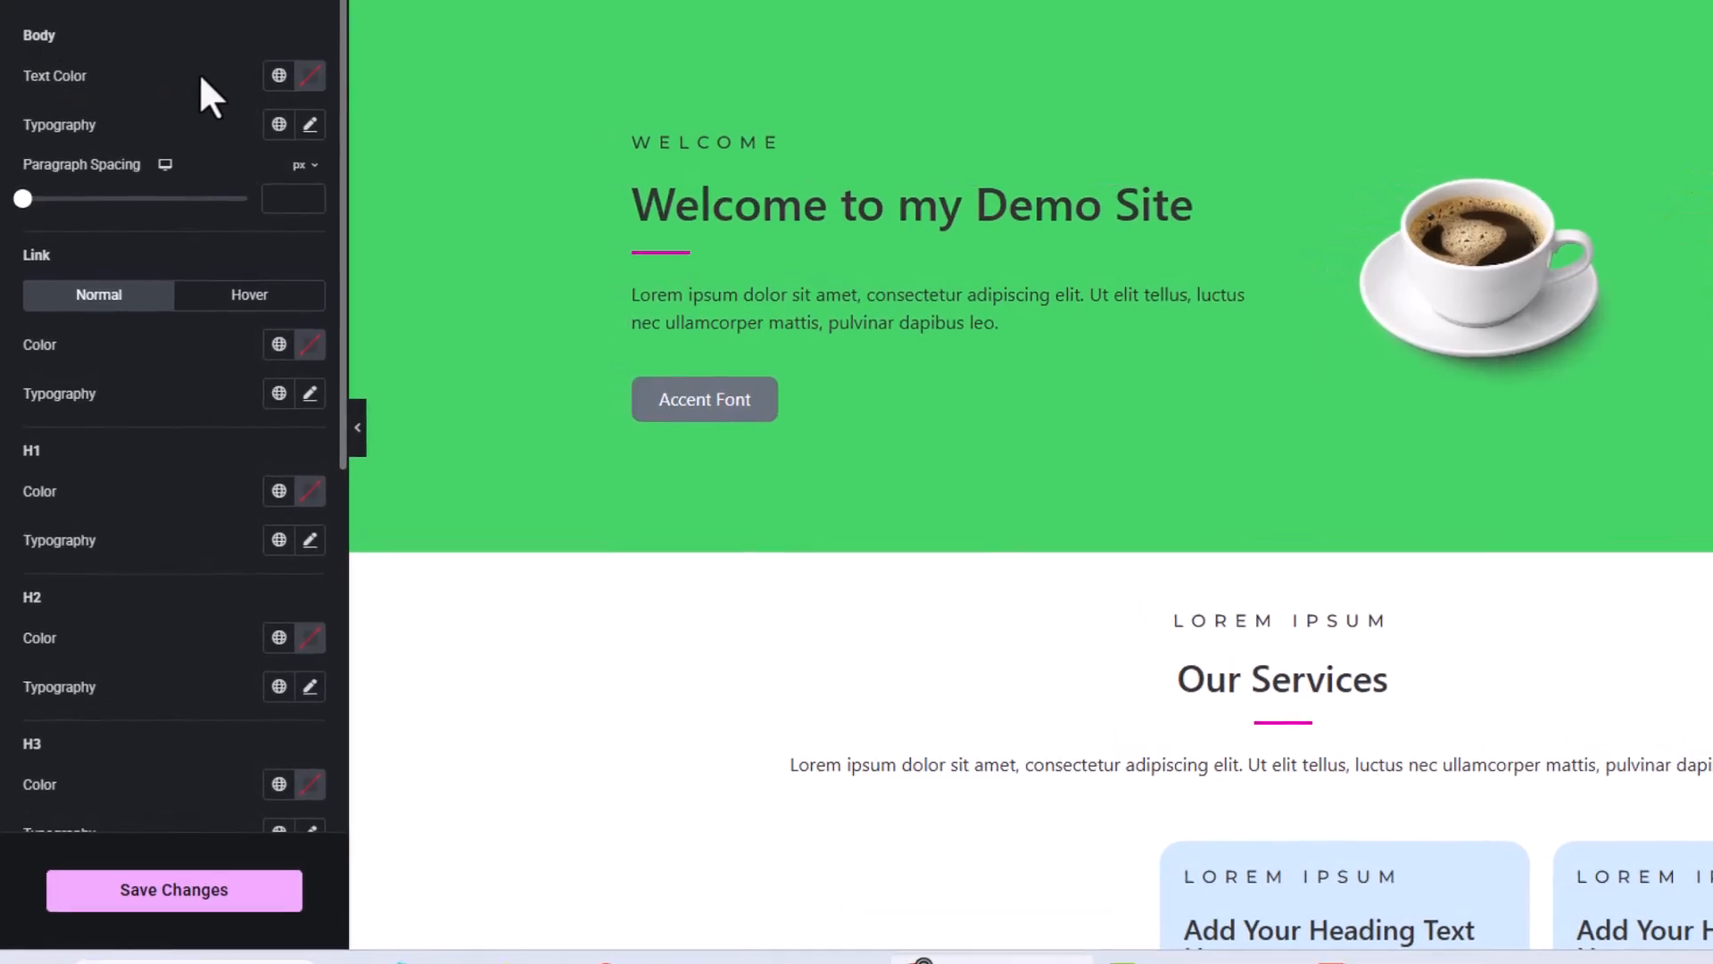
Step: Try a custom red as the body text color and check it across the whole page
{"action": "left_click", "coordinate": [312, 77]}
{"action": "left_click_drag", "start_coordinate": [371, 236], "coordinate": [448, 171]}
{"action": "left_click", "coordinate": [625, 99]}
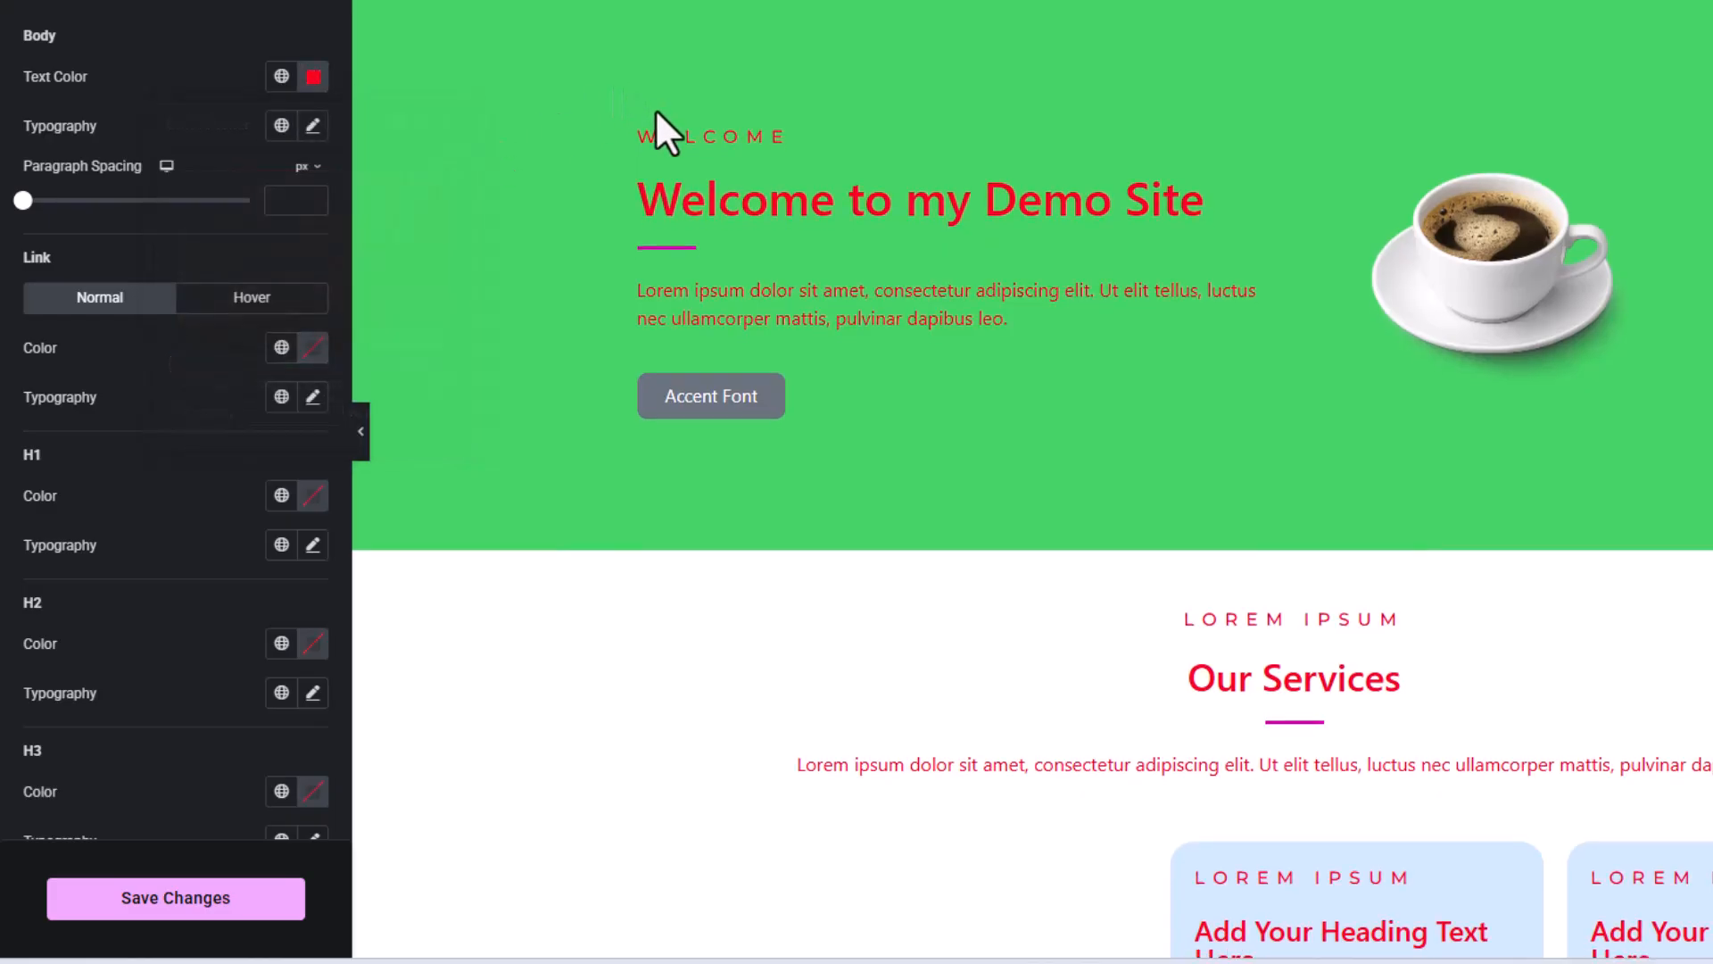
{"action": "scroll", "coordinate": [657, 108], "scroll_direction": "down", "scroll_amount": 12}
{"action": "scroll", "coordinate": [657, 113], "scroll_direction": "down", "scroll_amount": 10}
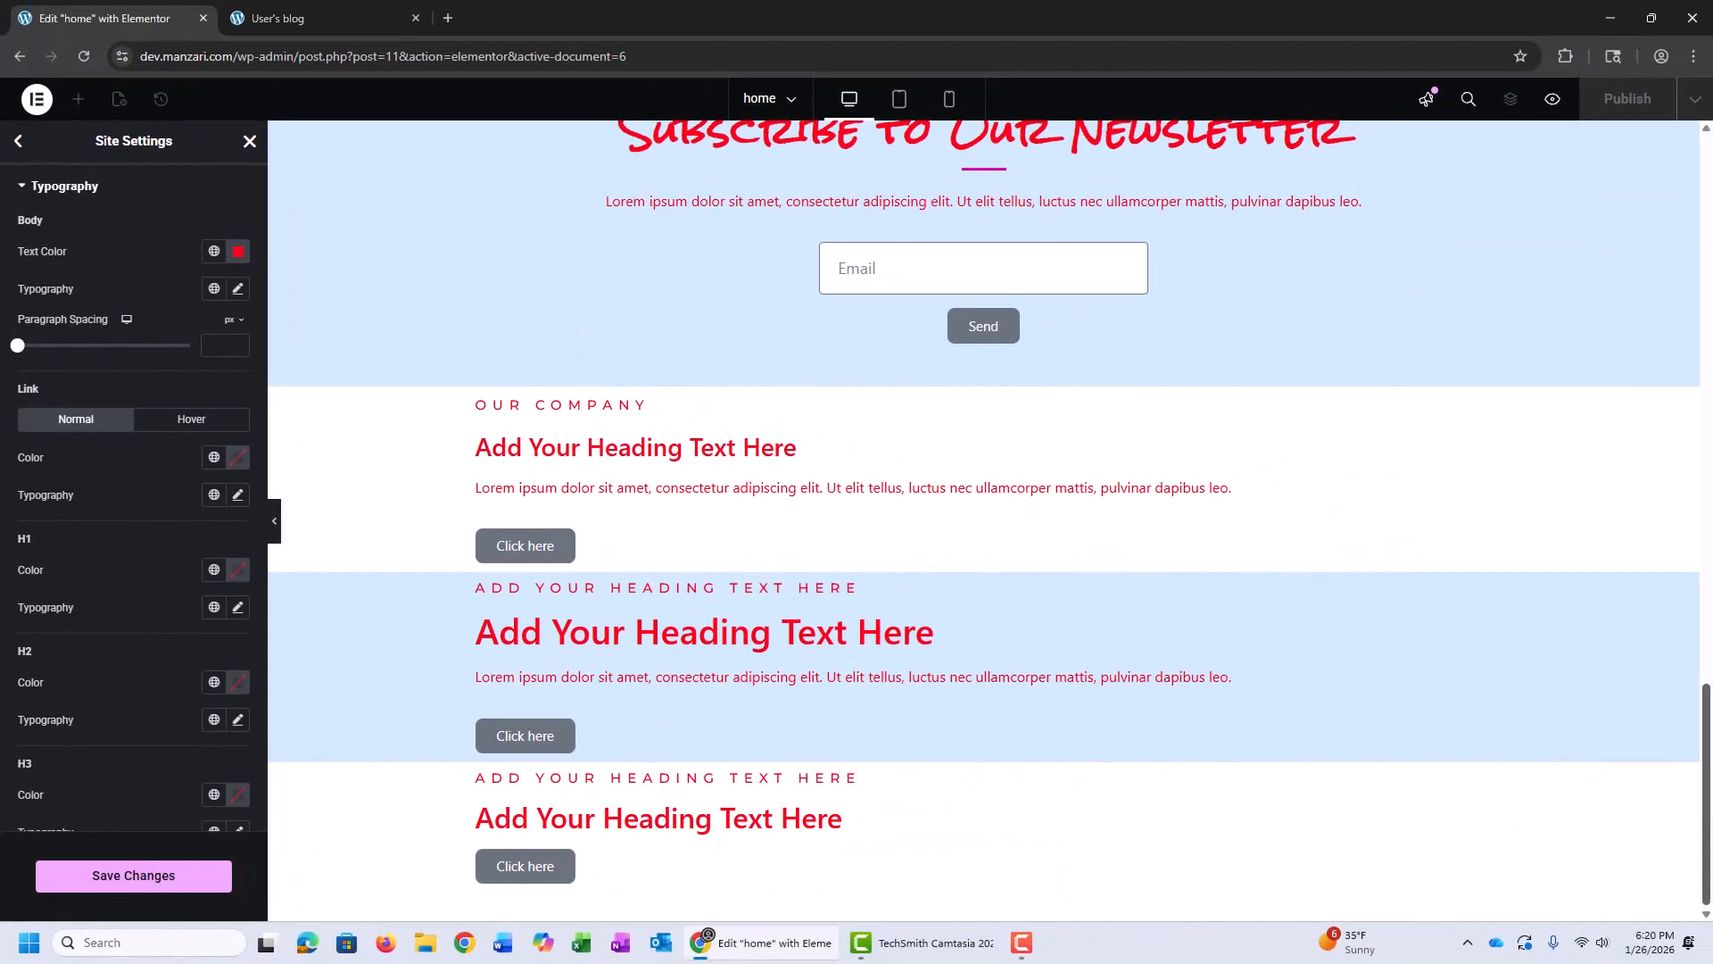
{"action": "scroll", "coordinate": [984, 520], "scroll_direction": "up", "scroll_amount": 20}
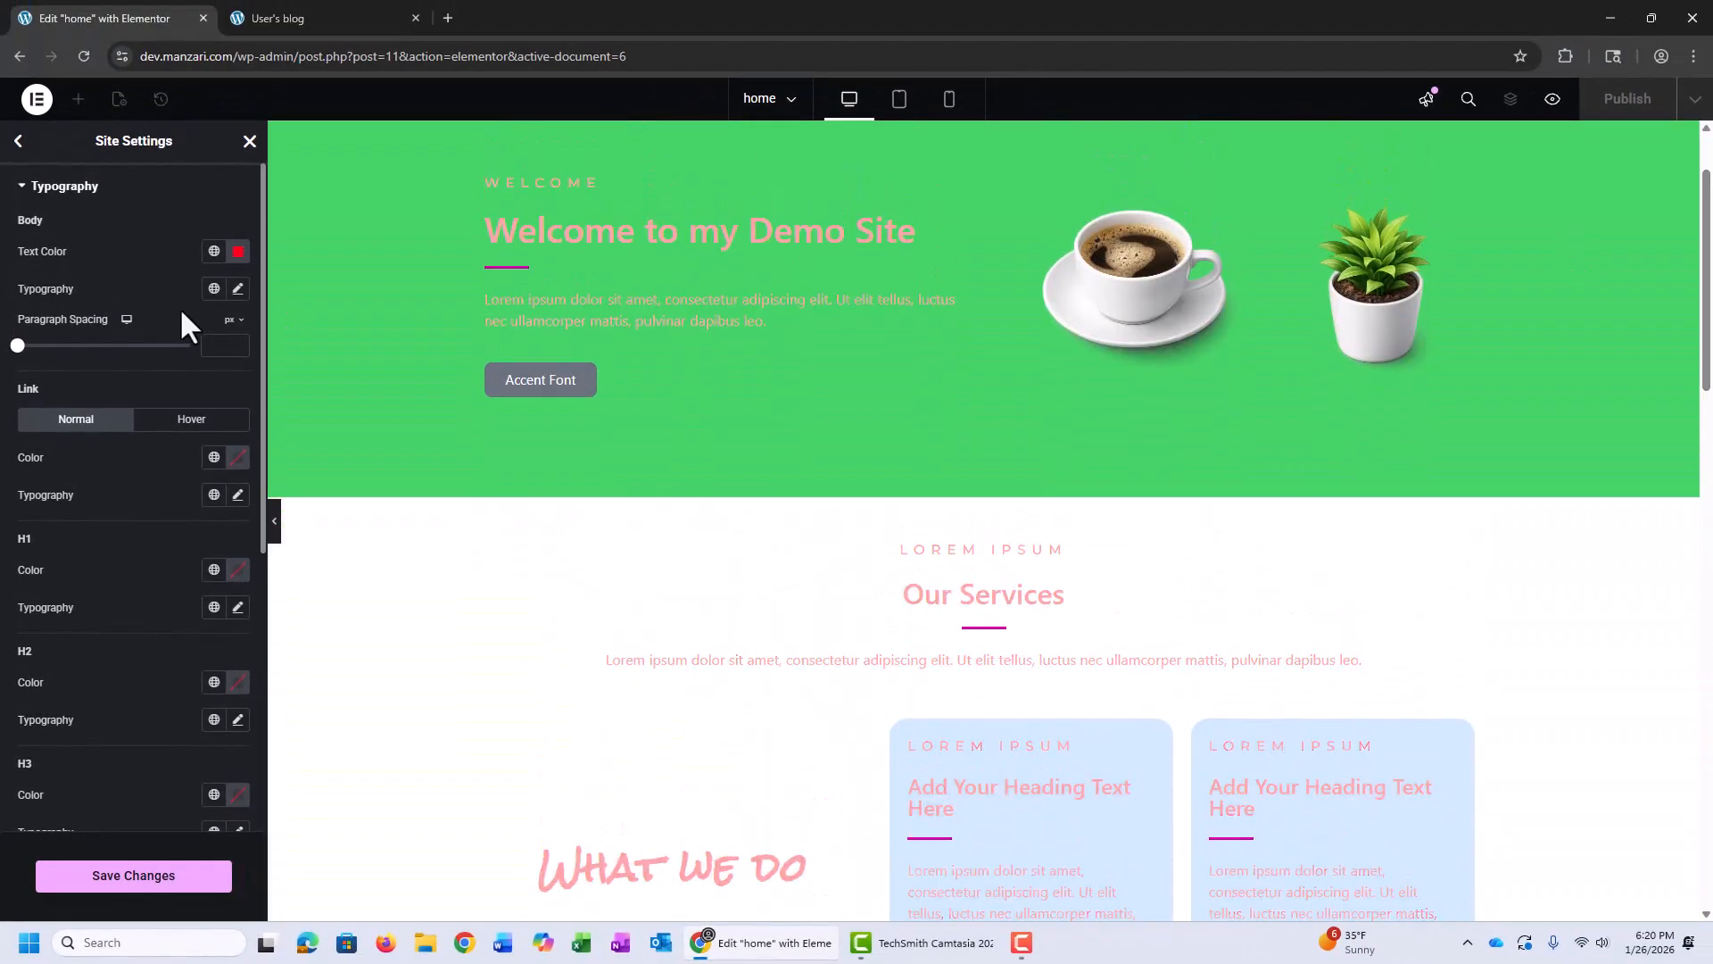
Step: Assign the global Text color to the body text and check the result on the page
{"action": "left_click", "coordinate": [214, 253]}
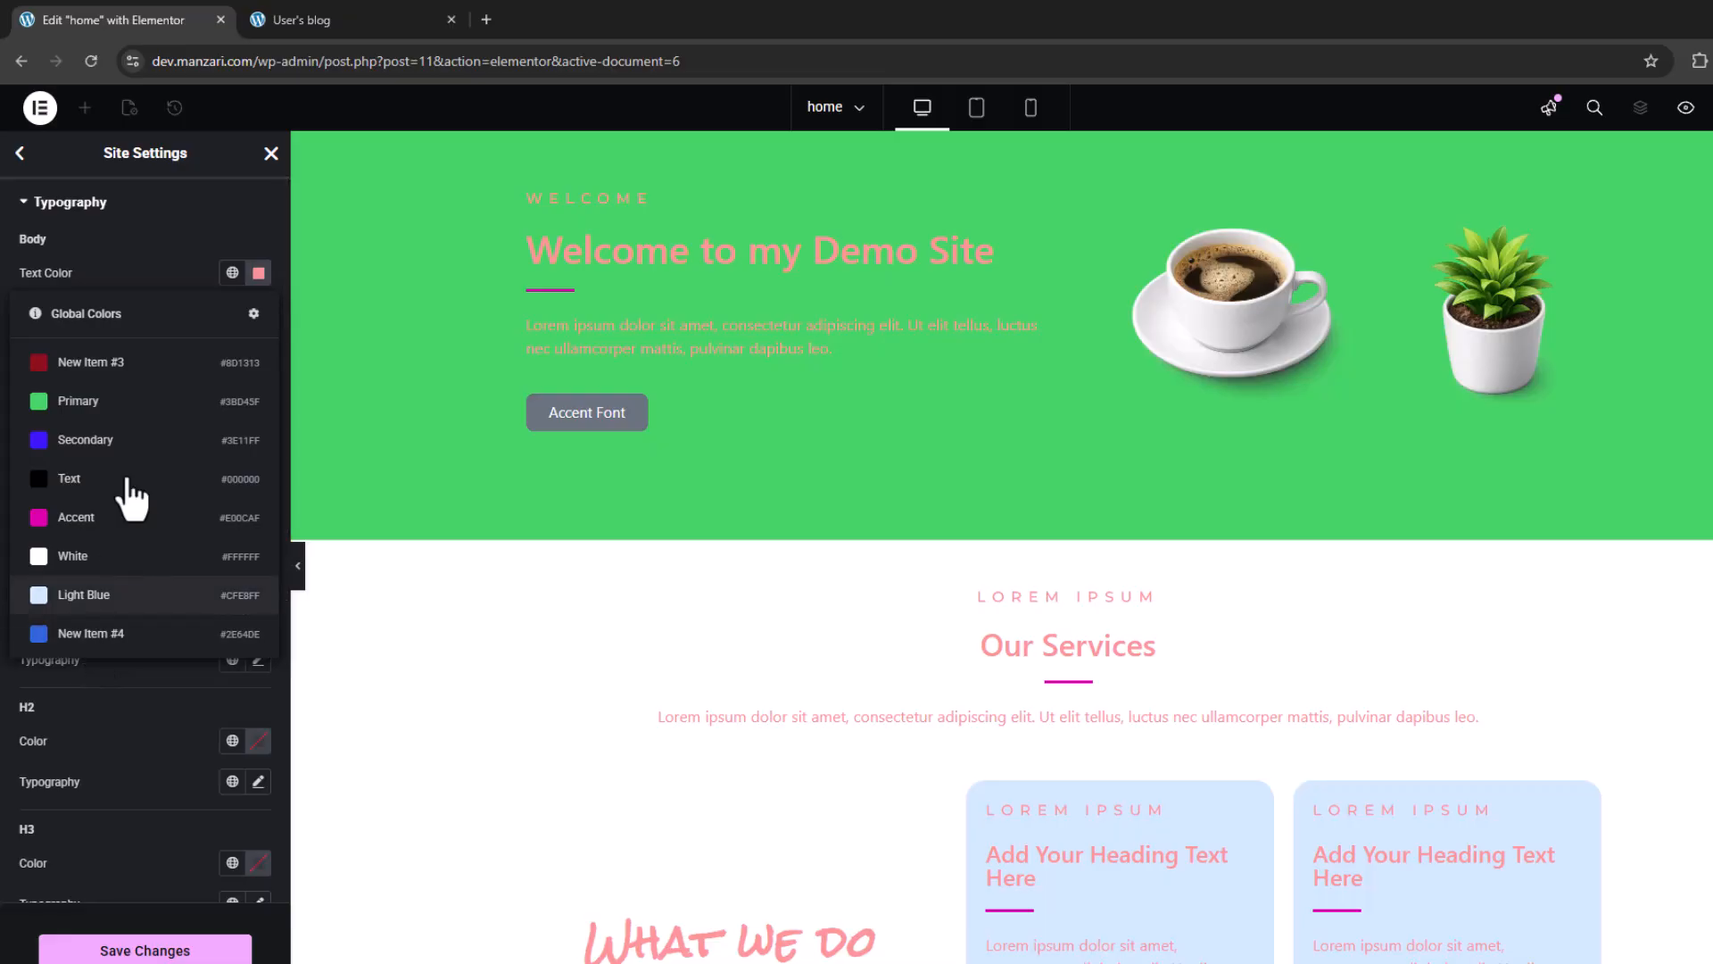
{"action": "left_click", "coordinate": [75, 487]}
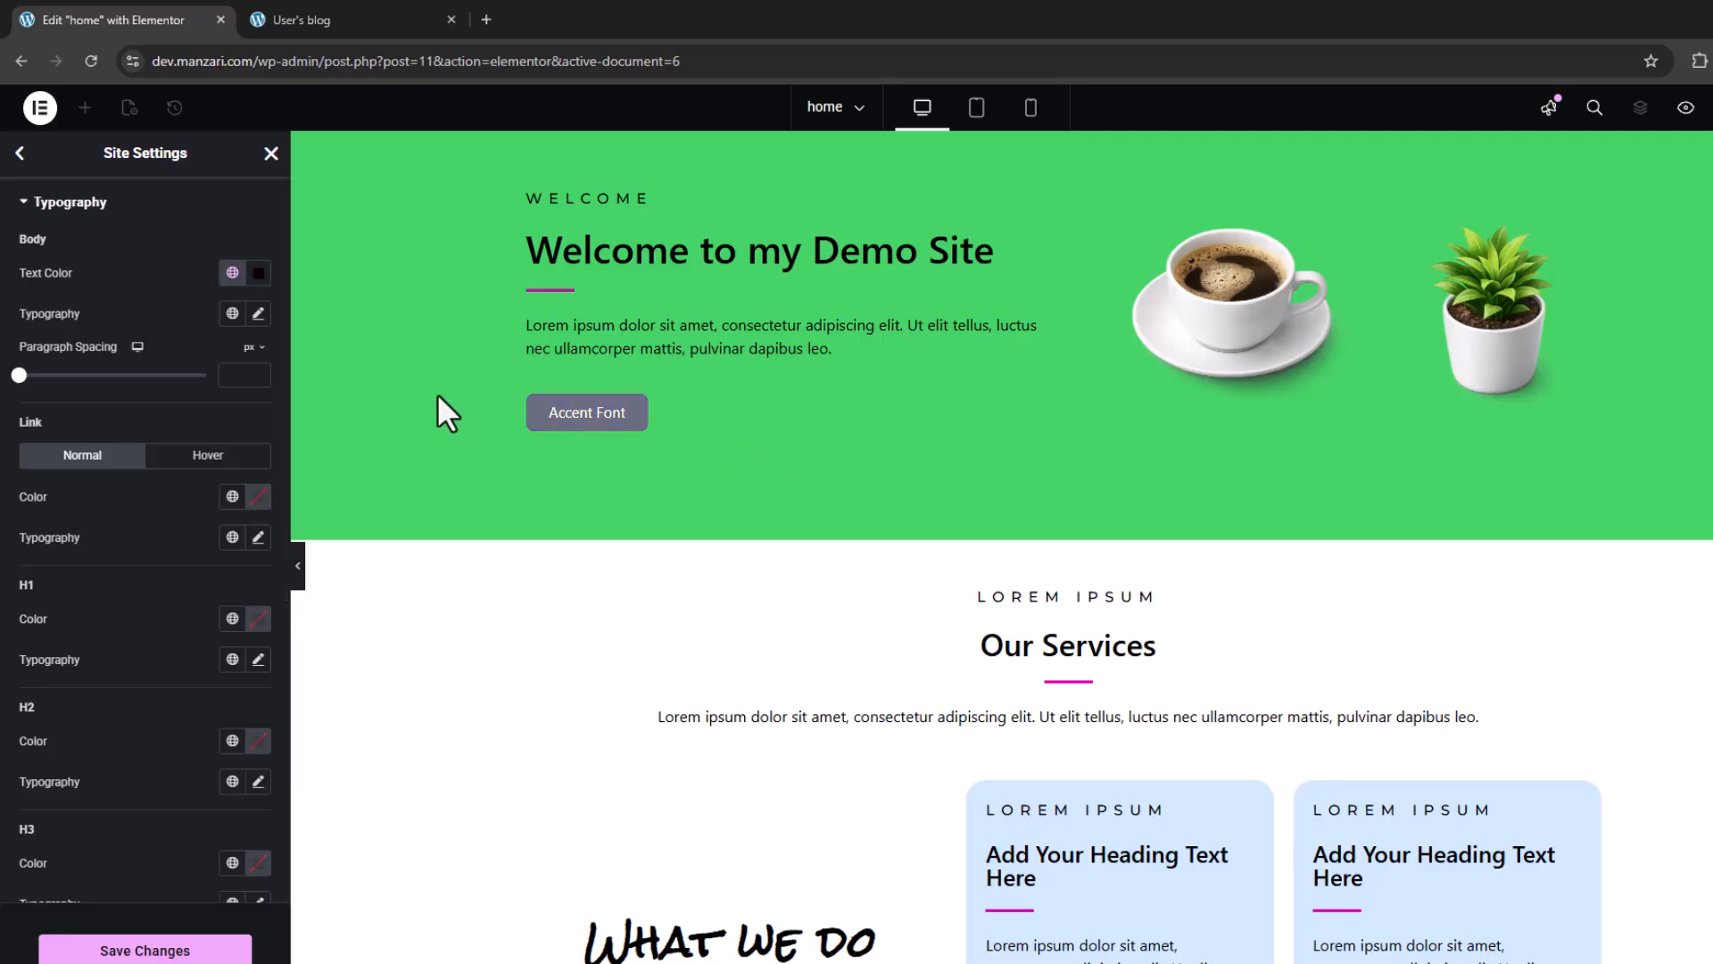
{"action": "scroll", "coordinate": [676, 290], "scroll_direction": "down", "scroll_amount": 8}
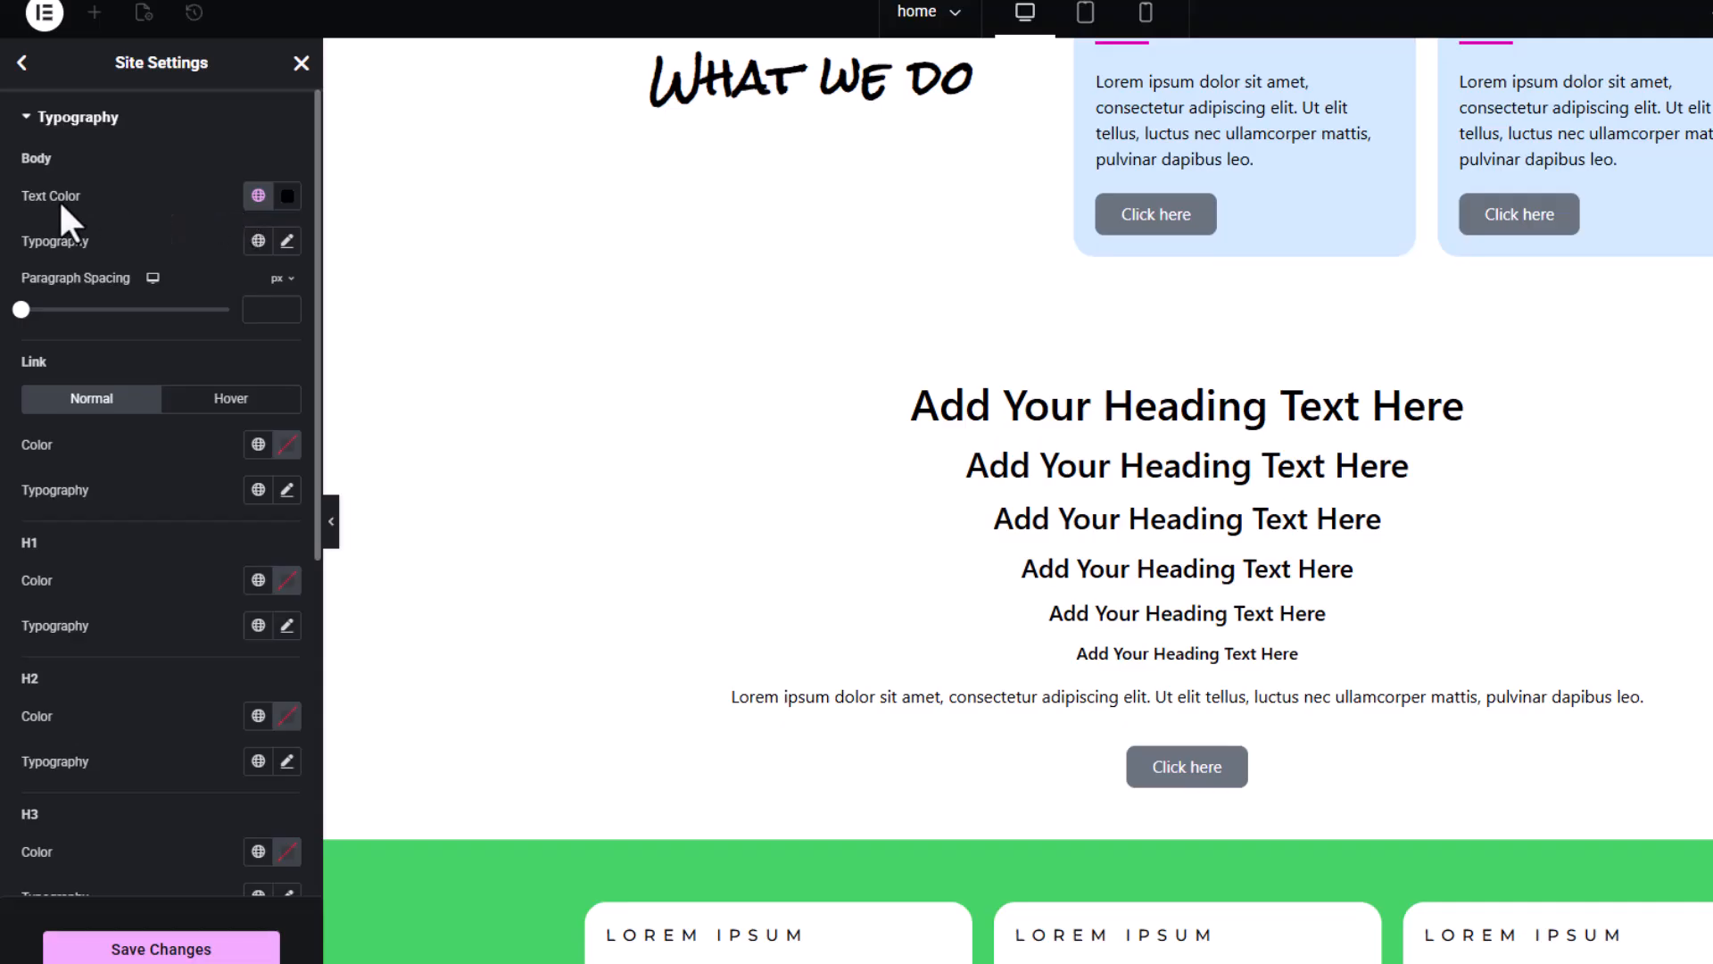
{"action": "left_click", "coordinate": [258, 196]}
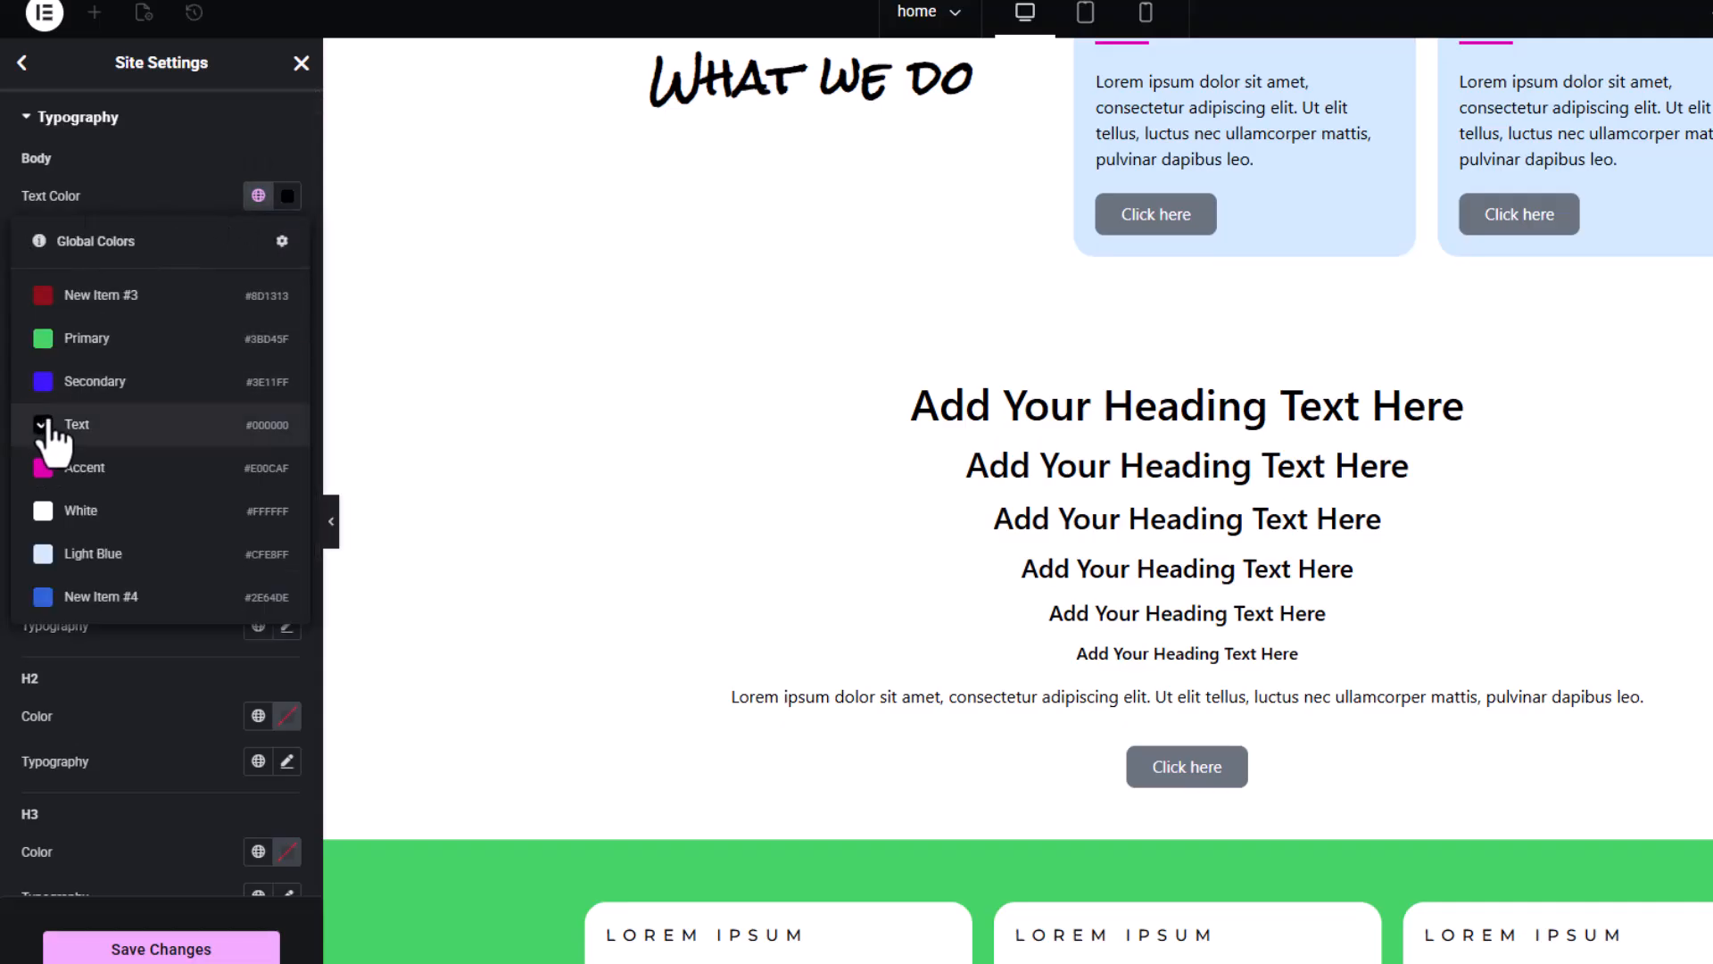
{"action": "left_click", "coordinate": [168, 154]}
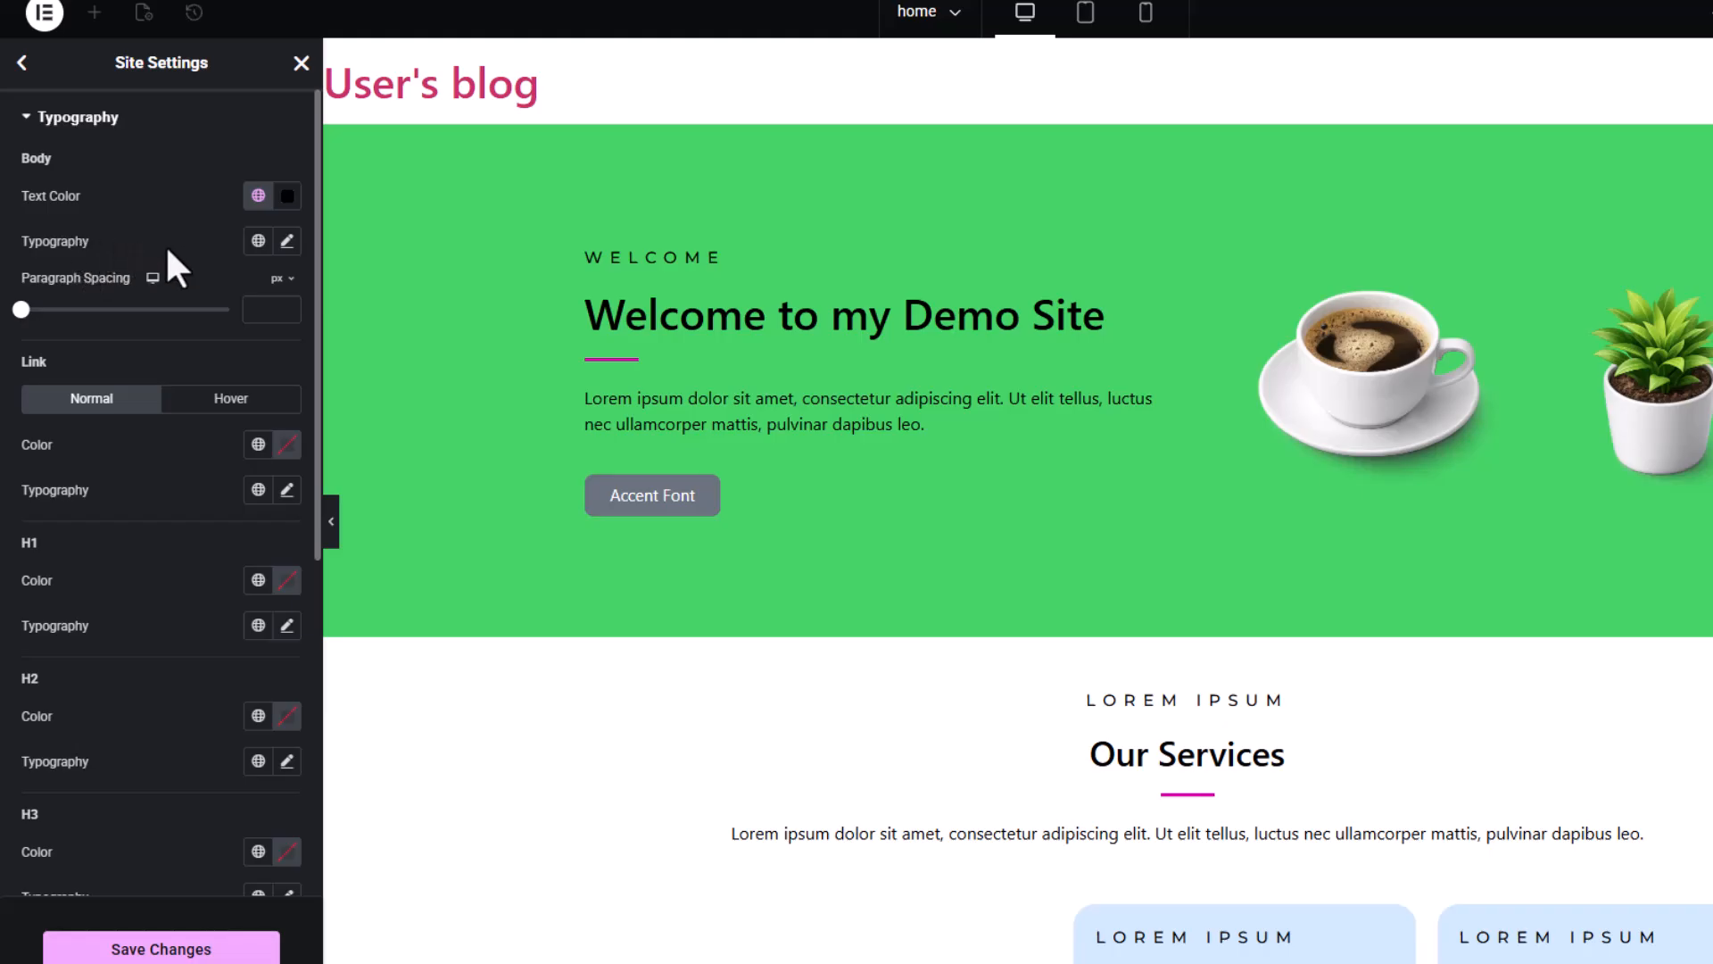
Step: Assign the global Text font to the body typography and check the result on the page
{"action": "left_click", "coordinate": [253, 250]}
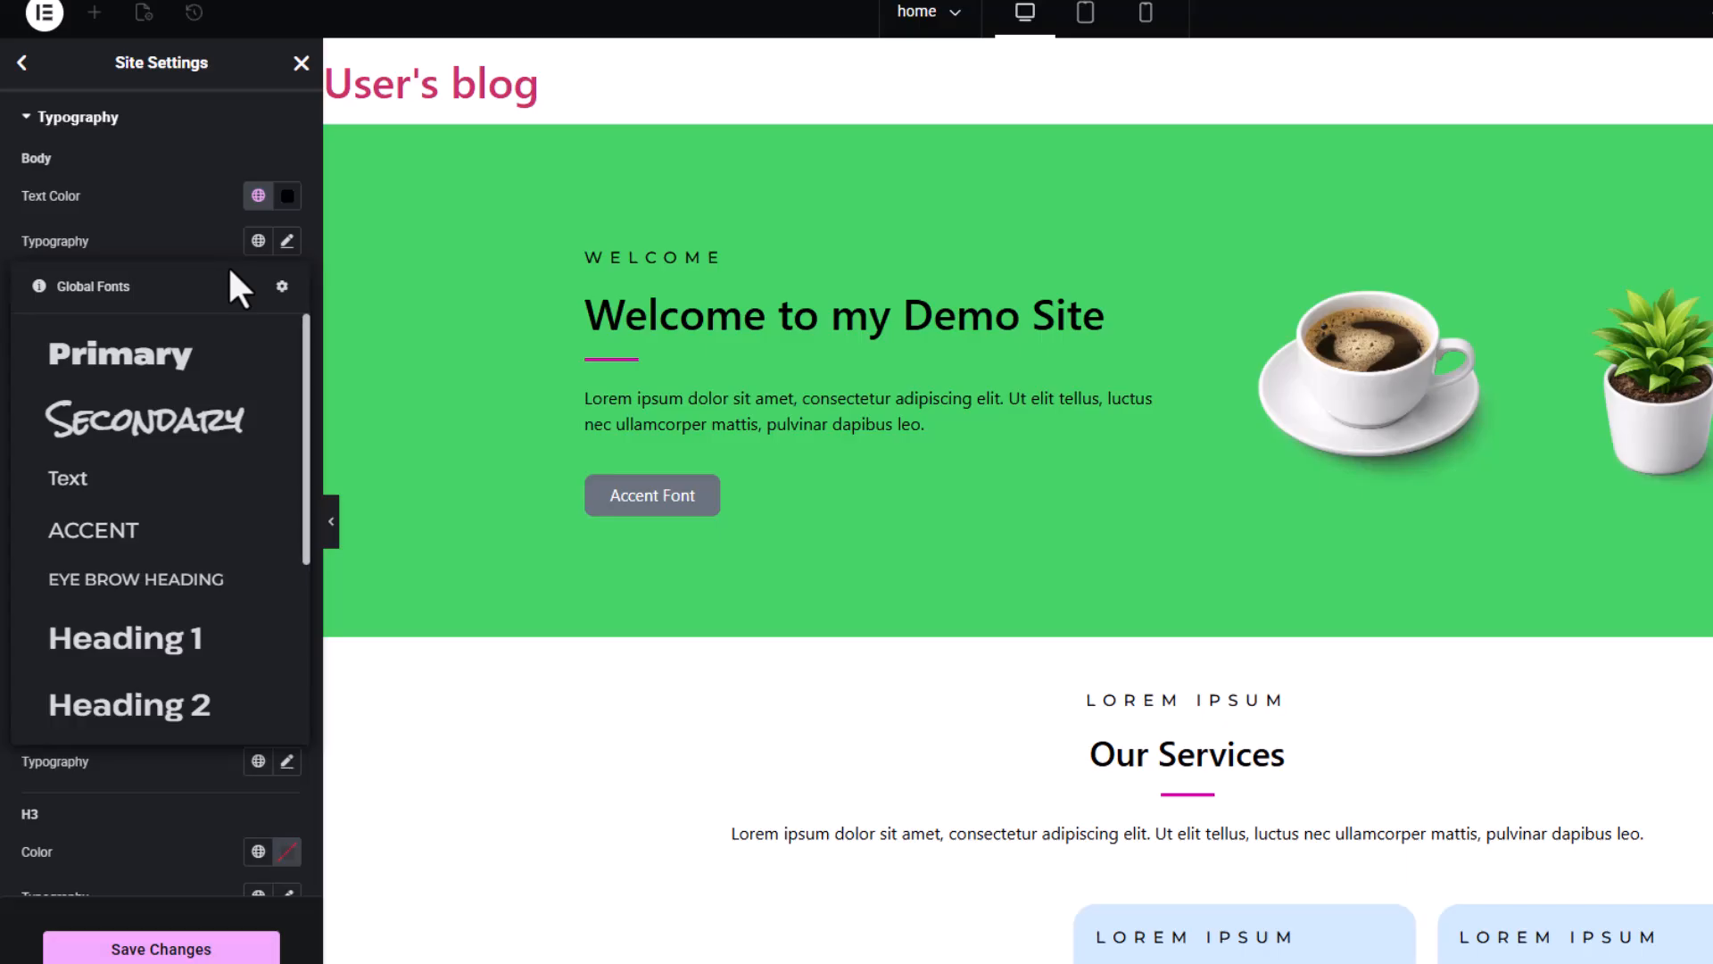
{"action": "left_click", "coordinate": [86, 489]}
{"action": "scroll", "coordinate": [682, 405], "scroll_direction": "down", "scroll_amount": 10}
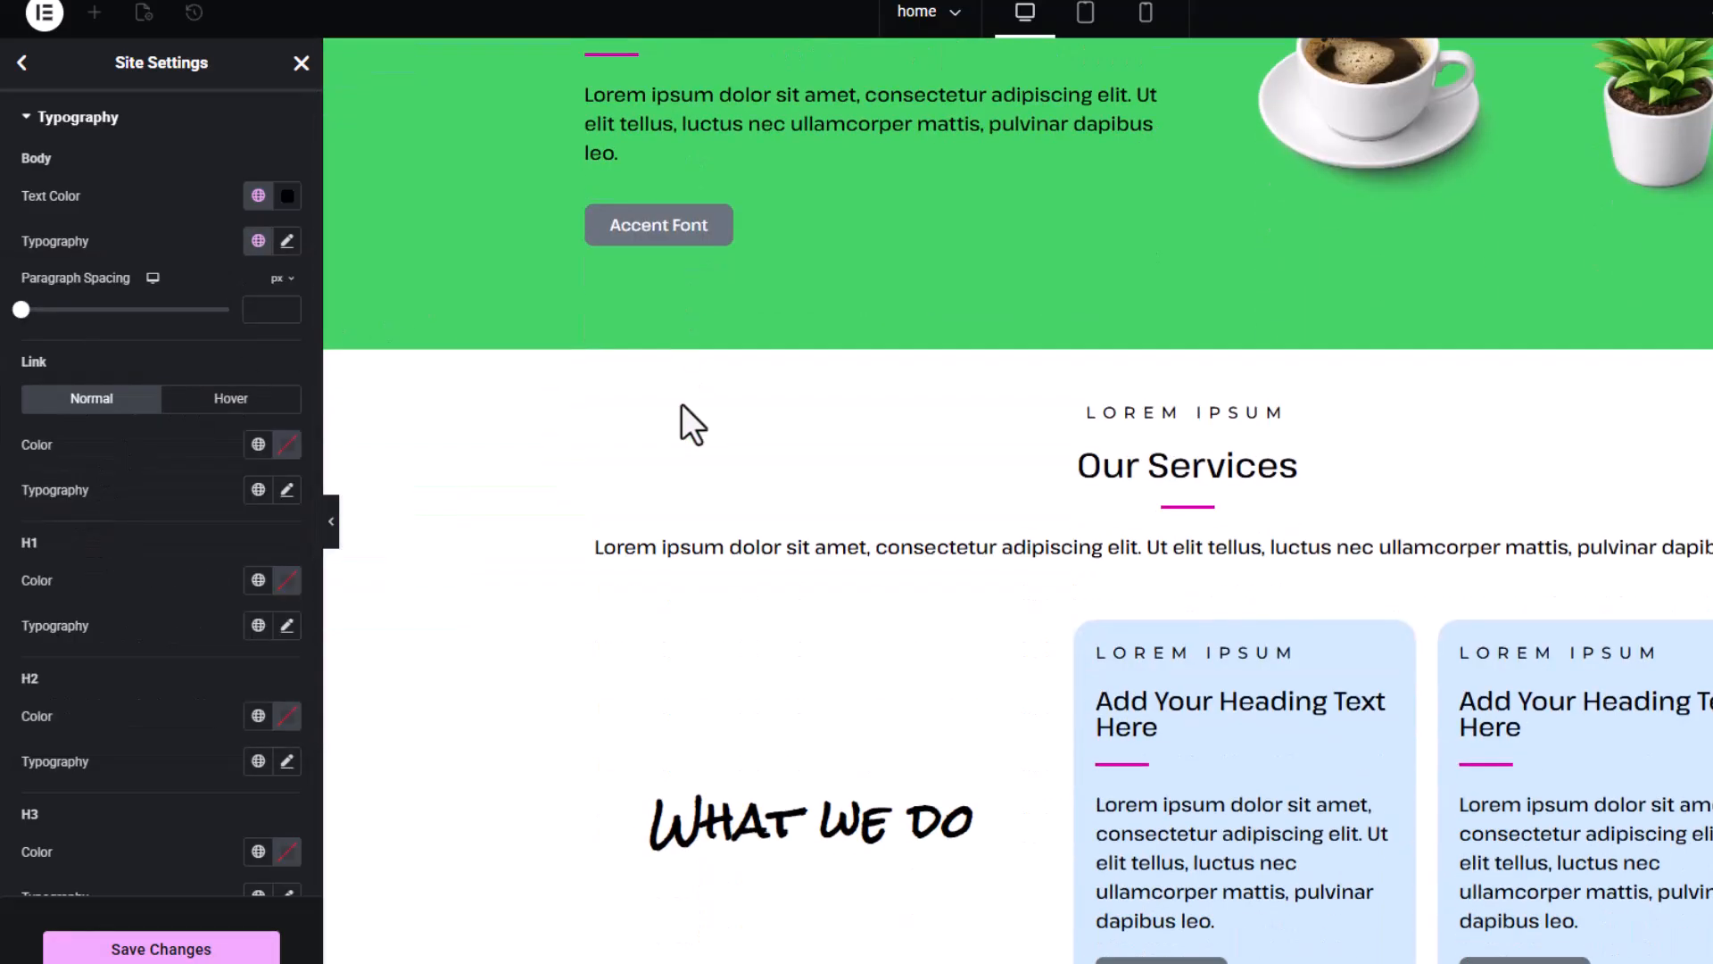
{"action": "scroll", "coordinate": [681, 403], "scroll_direction": "down", "scroll_amount": 10}
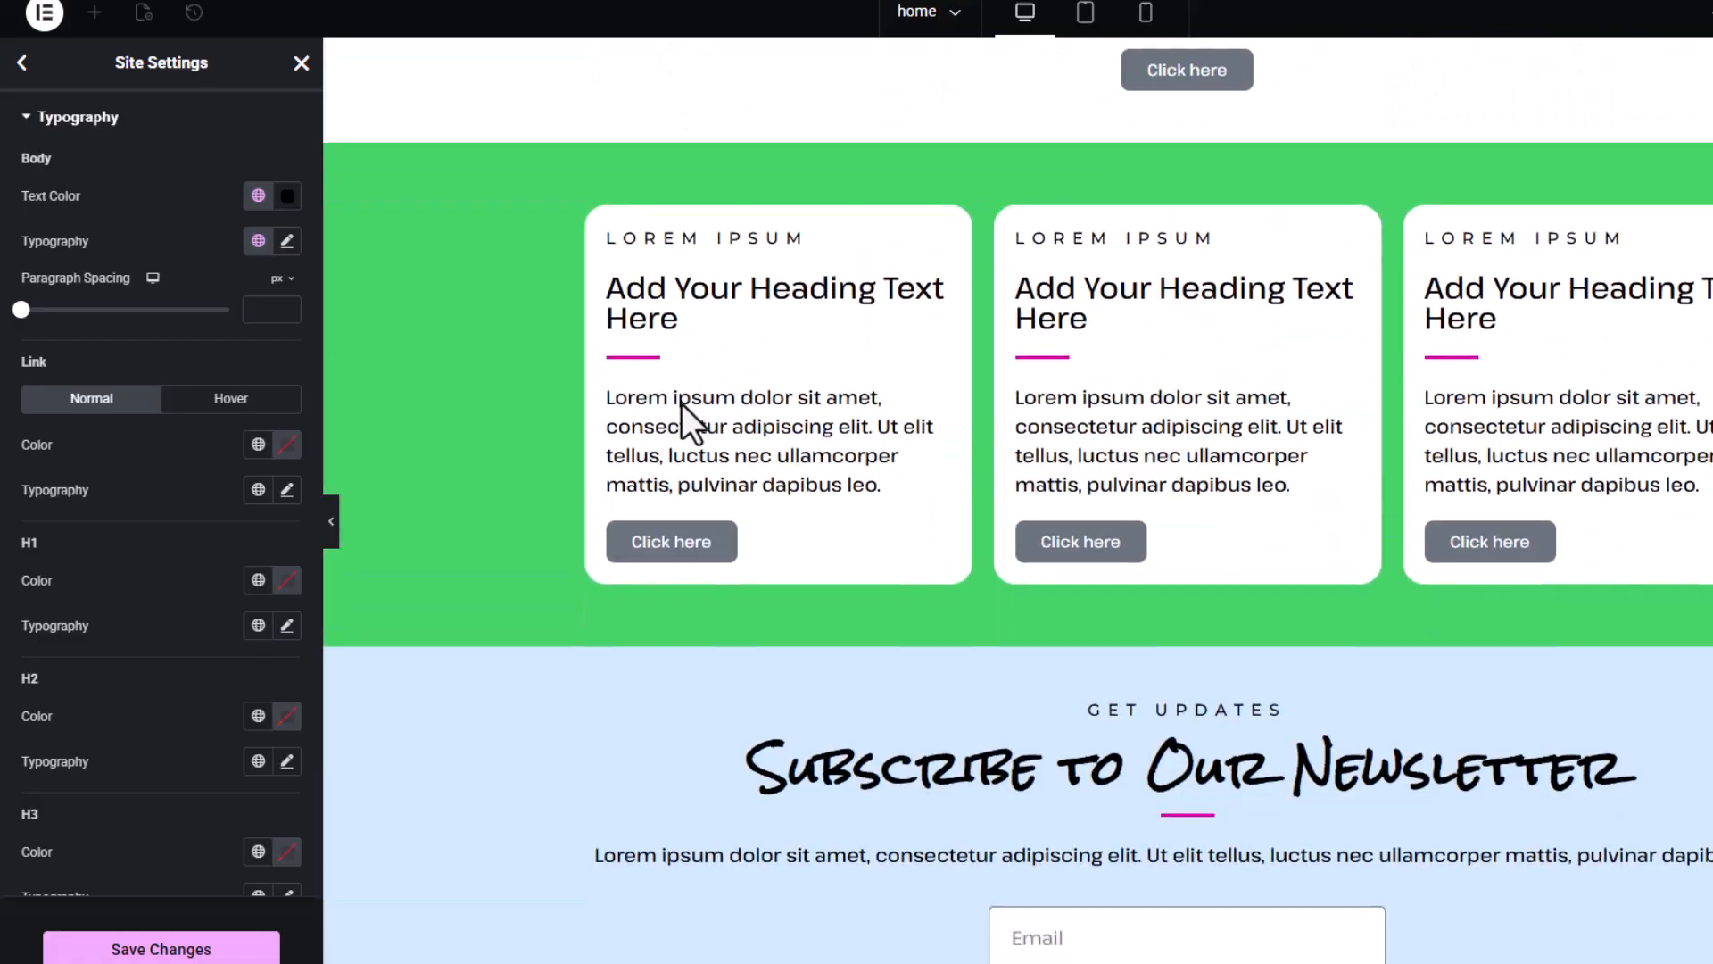
{"action": "scroll", "coordinate": [682, 403], "scroll_direction": "up", "scroll_amount": 5}
{"action": "scroll", "coordinate": [681, 400], "scroll_direction": "up", "scroll_amount": 10}
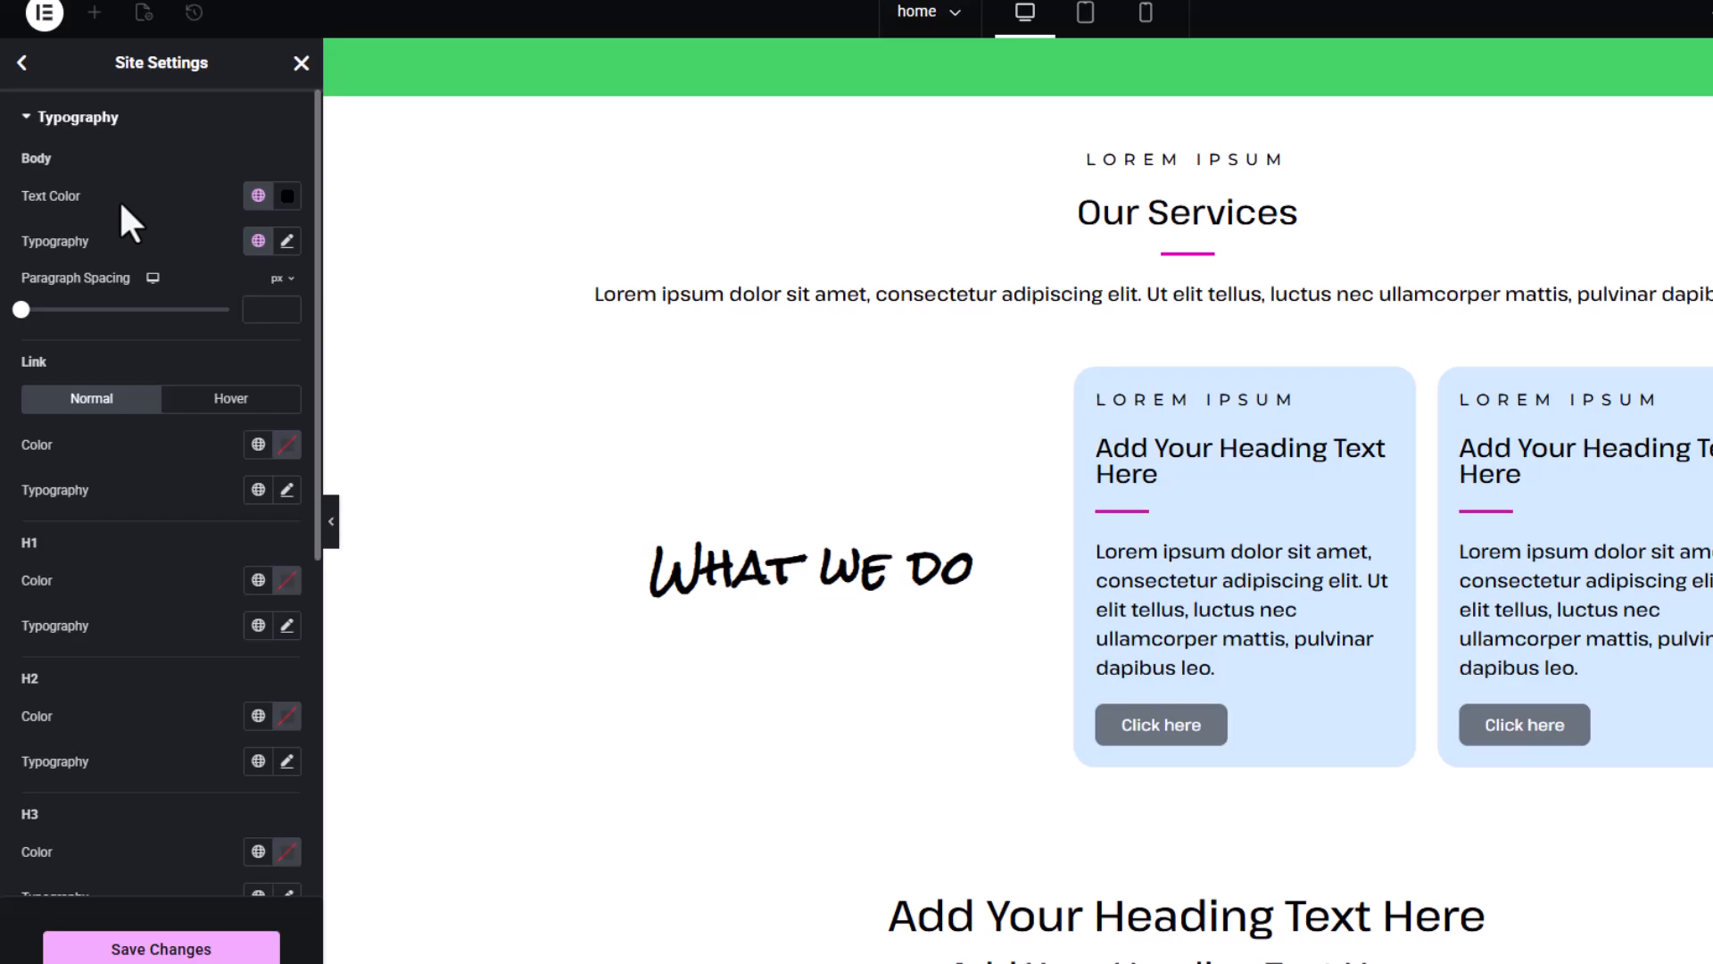
Step: Try a custom blue as the normal link color and reset it to the default
{"action": "scroll", "coordinate": [125, 223], "scroll_direction": "down", "scroll_amount": 1}
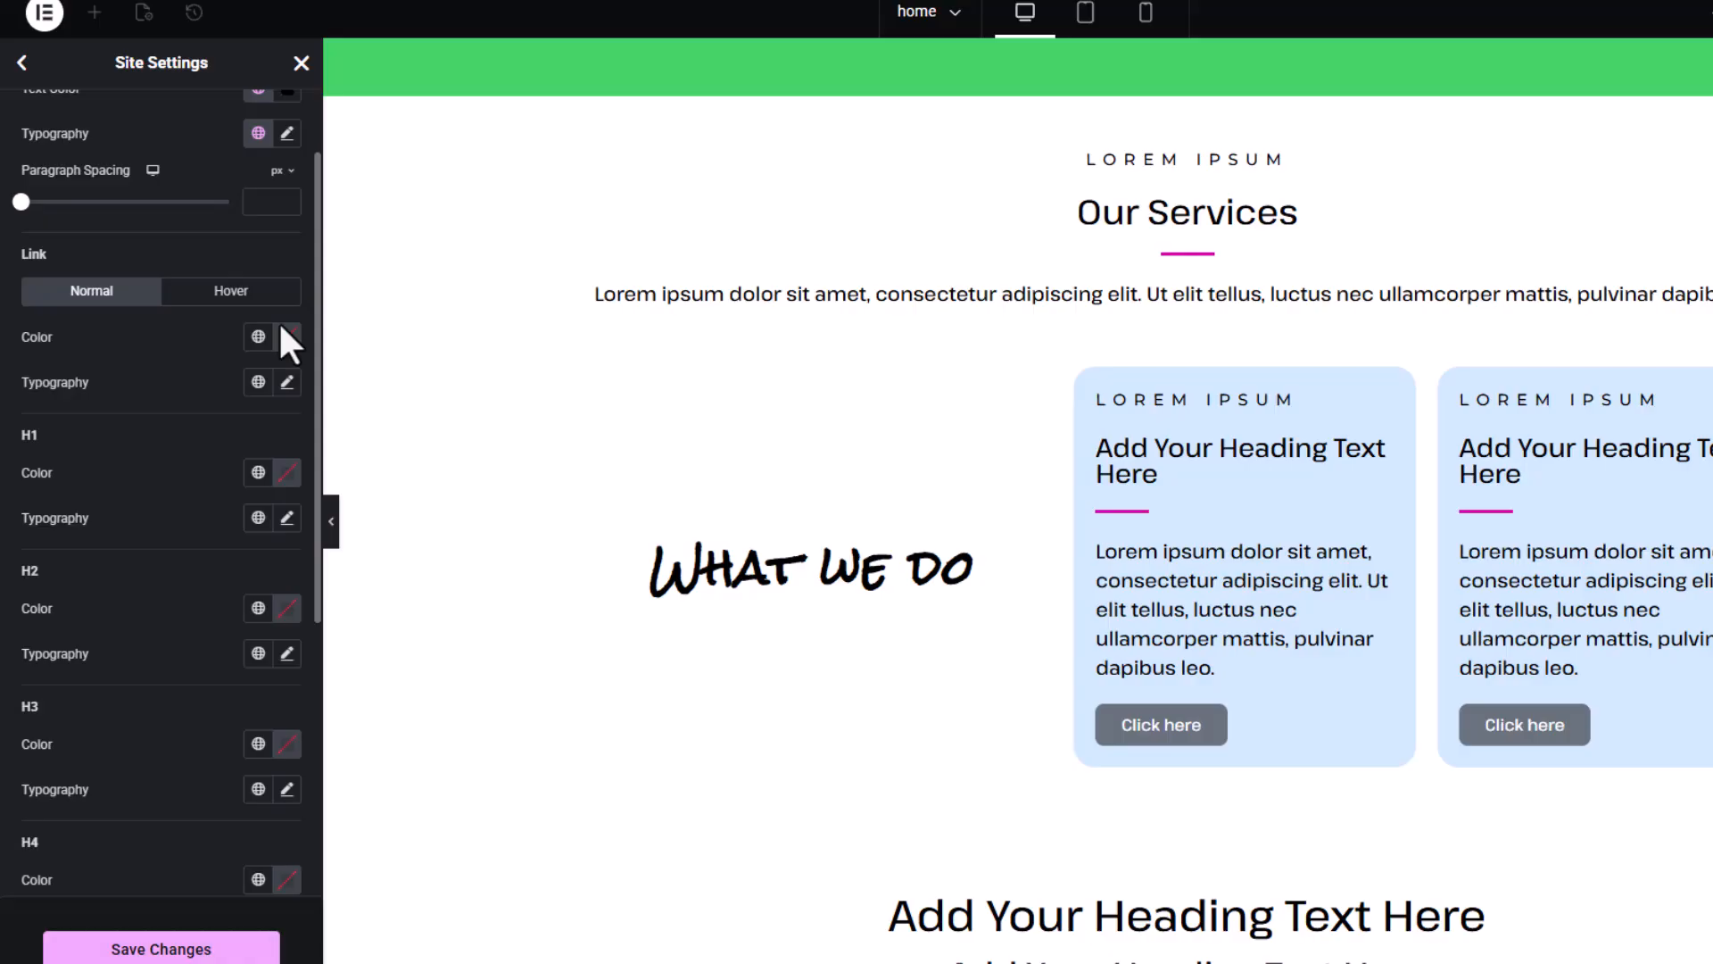
{"action": "scroll", "coordinate": [881, 425], "scroll_direction": "up", "scroll_amount": 6}
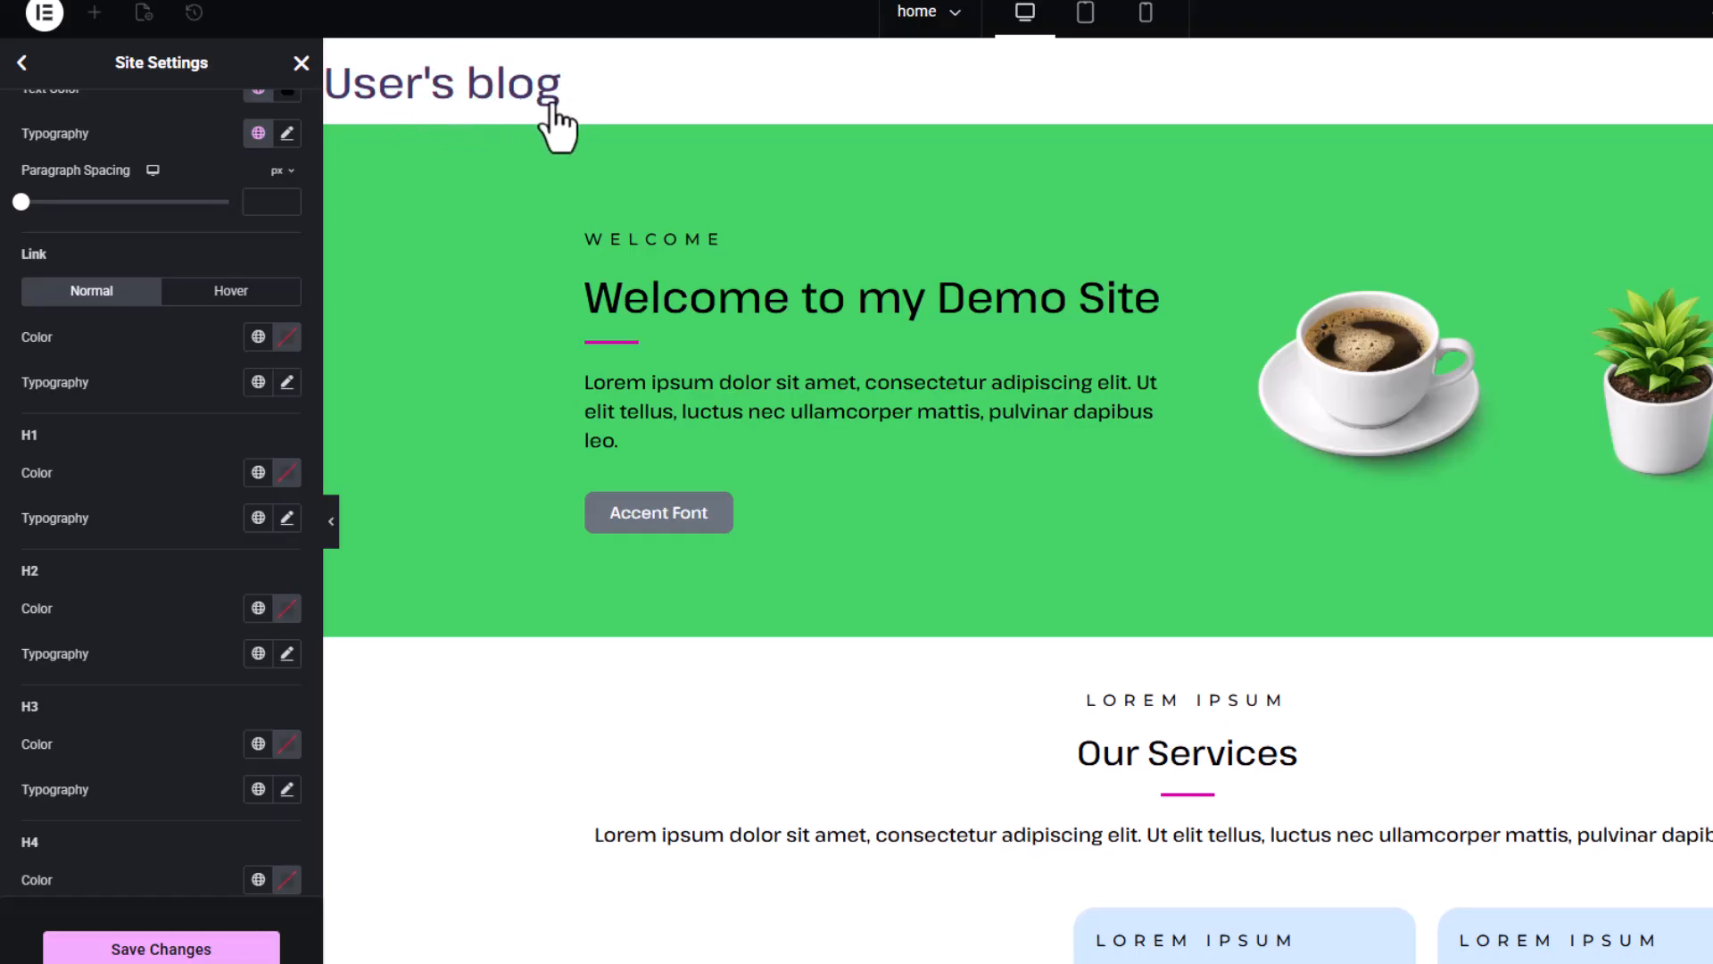
{"action": "left_click", "coordinate": [287, 348]}
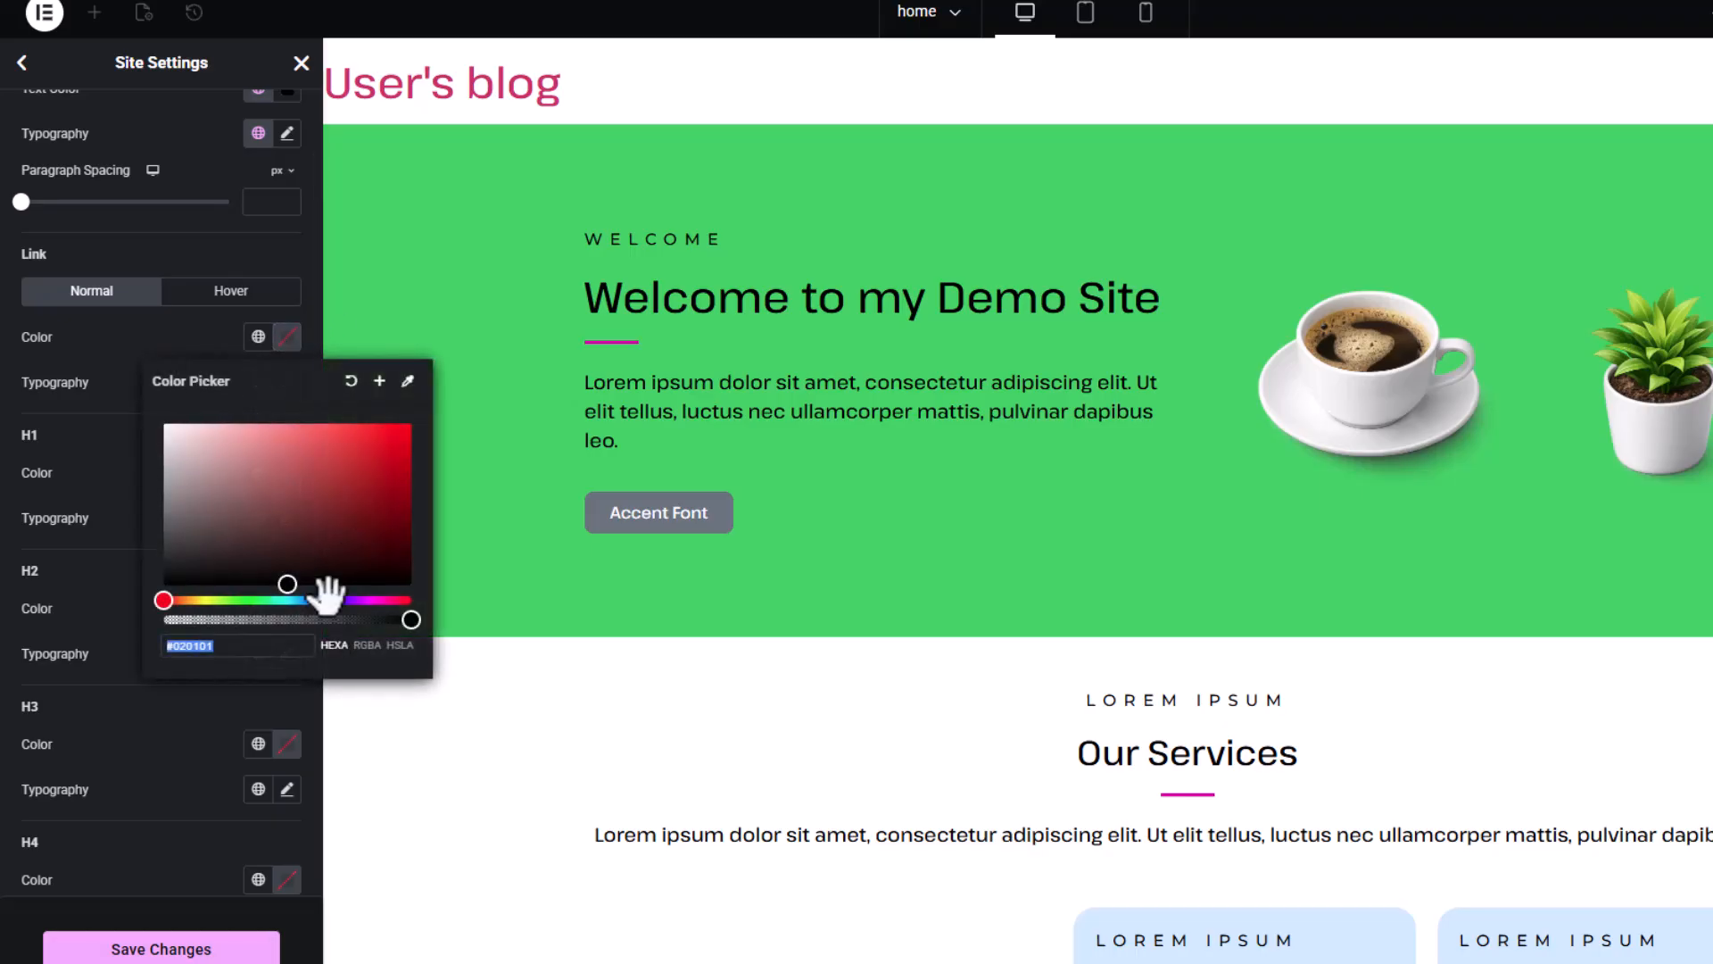
{"action": "left_click", "coordinate": [328, 600]}
{"action": "left_click", "coordinate": [406, 428]}
{"action": "left_click", "coordinate": [333, 599]}
{"action": "left_click", "coordinate": [371, 509]}
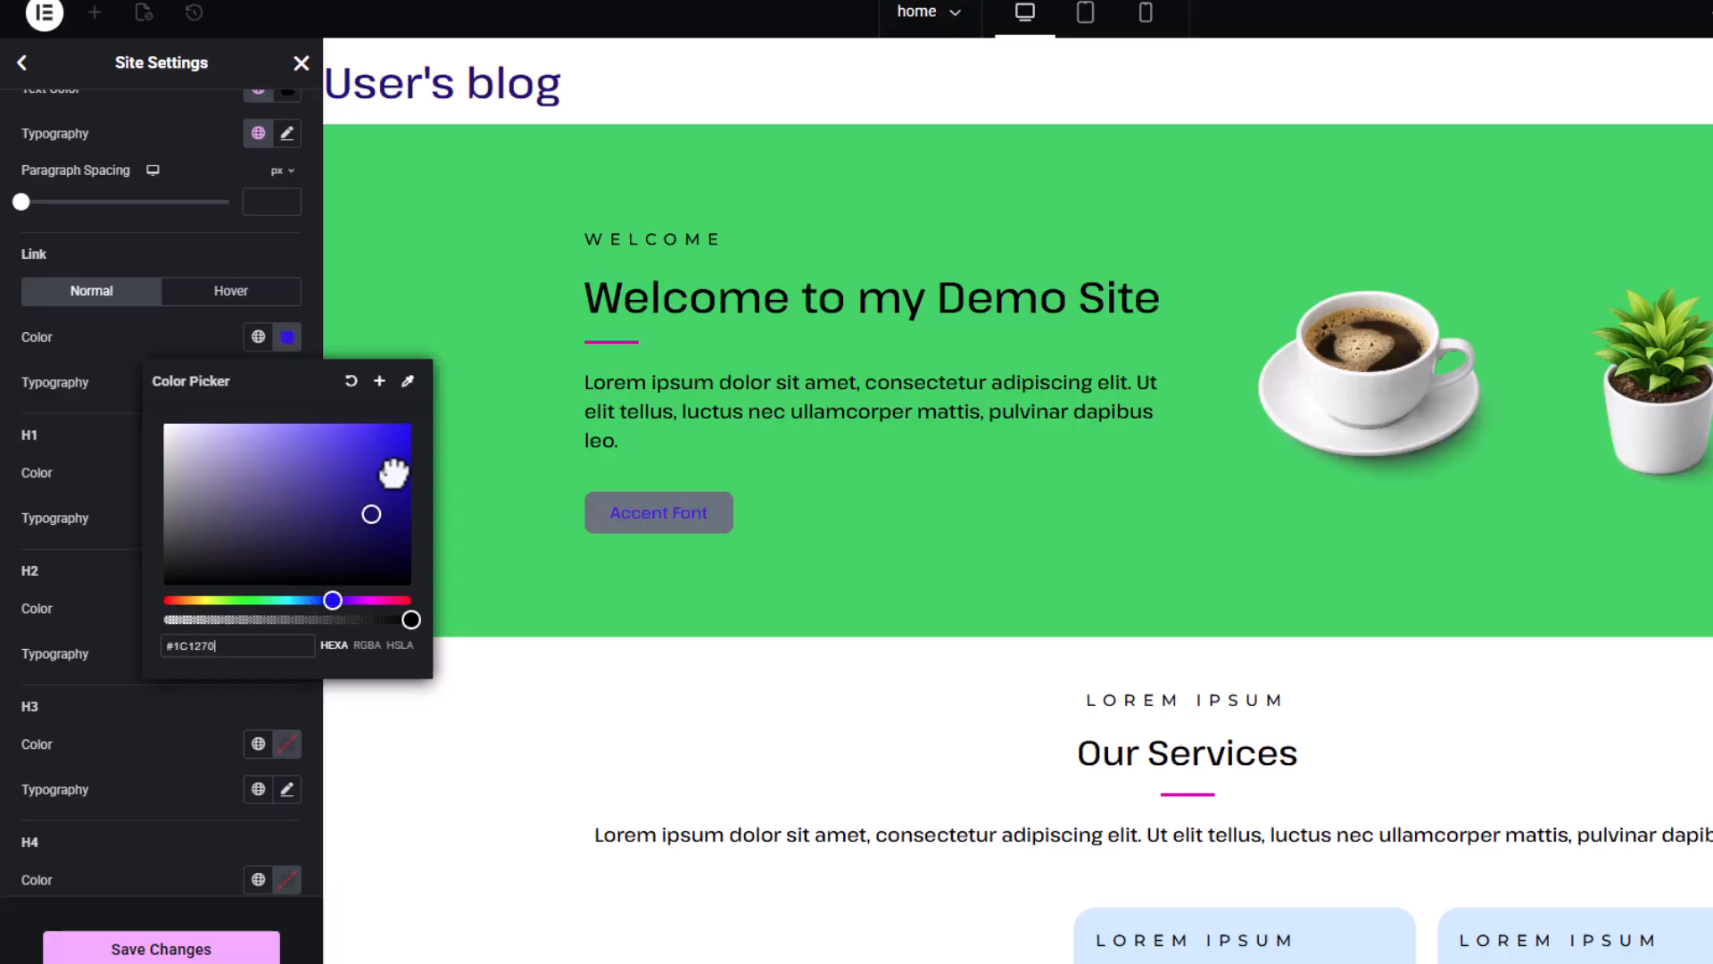
{"action": "left_click", "coordinate": [411, 426]}
{"action": "left_click", "coordinate": [352, 382]}
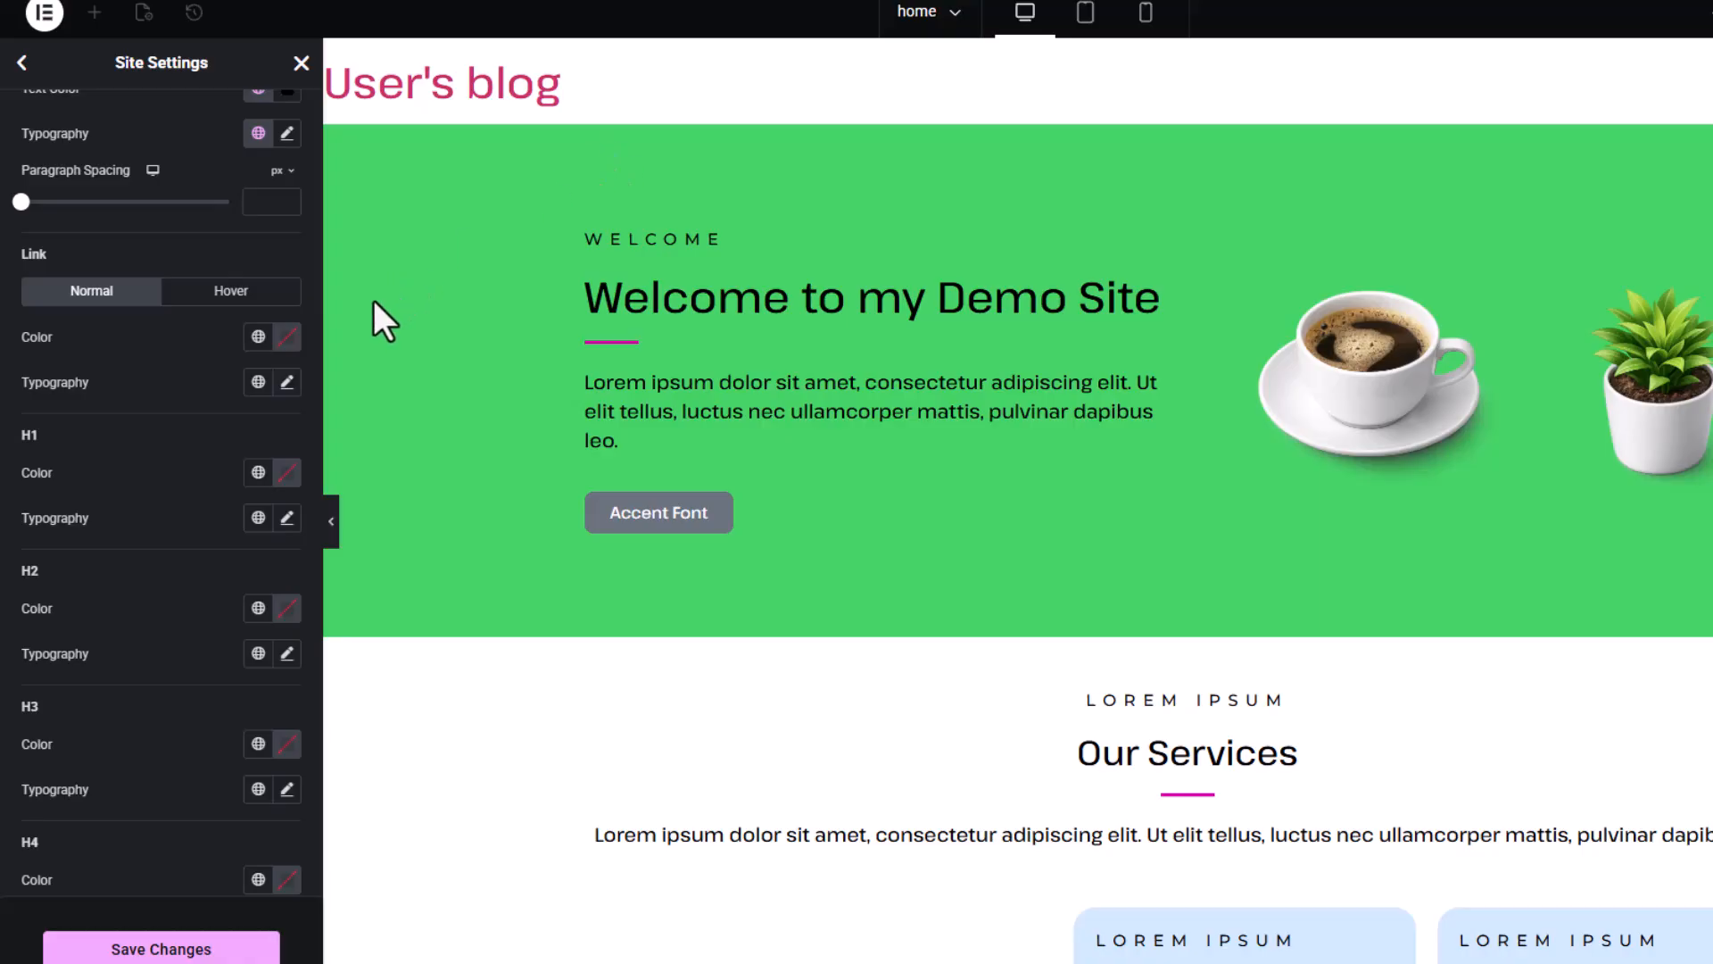
Step: Assign the global Secondary color and the global Text font to the normal link style
{"action": "left_click", "coordinate": [259, 343]}
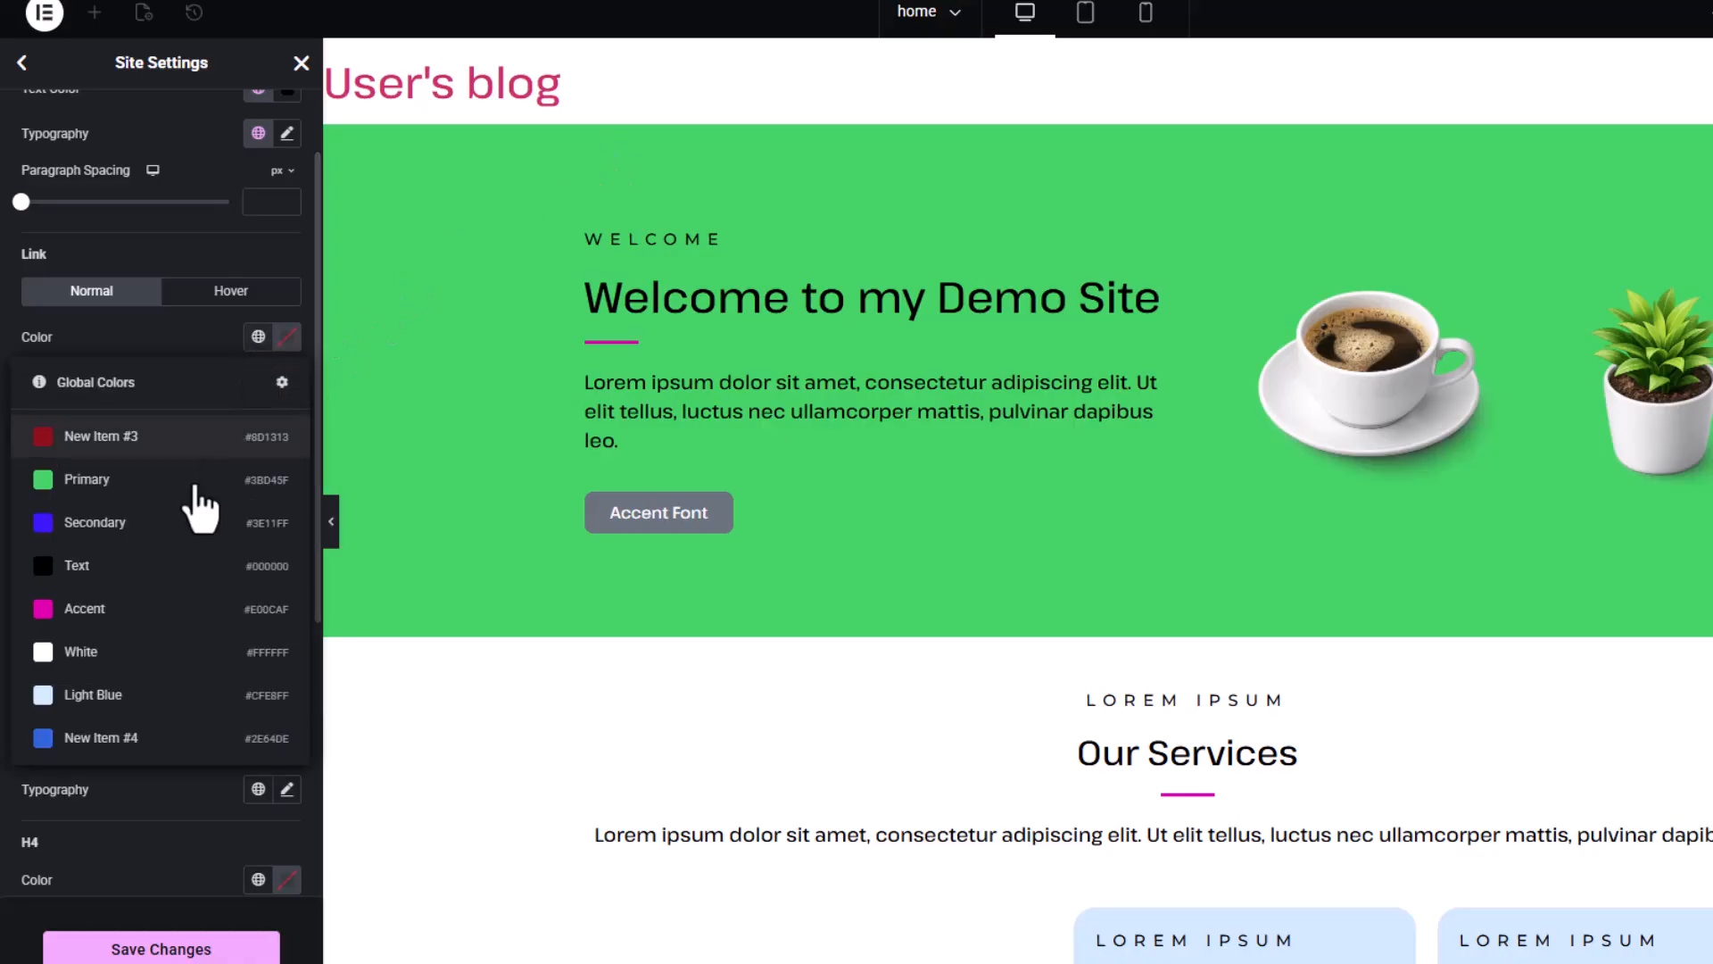
{"action": "left_click", "coordinate": [166, 525]}
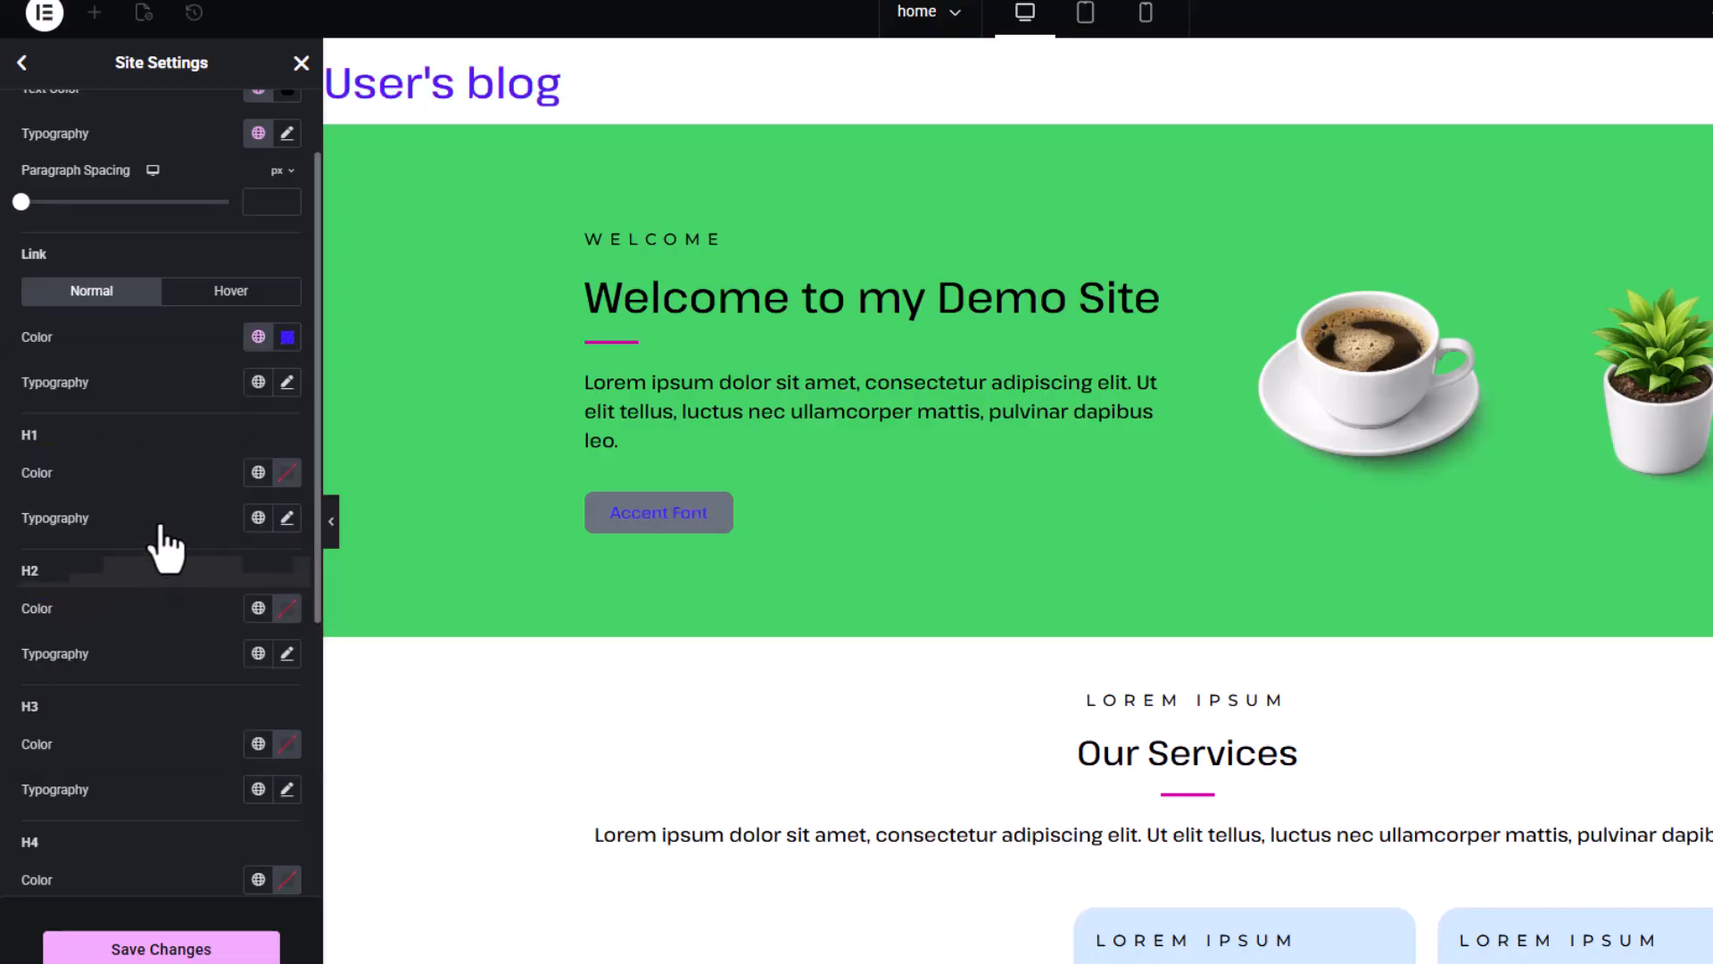
{"action": "left_click", "coordinate": [258, 383]}
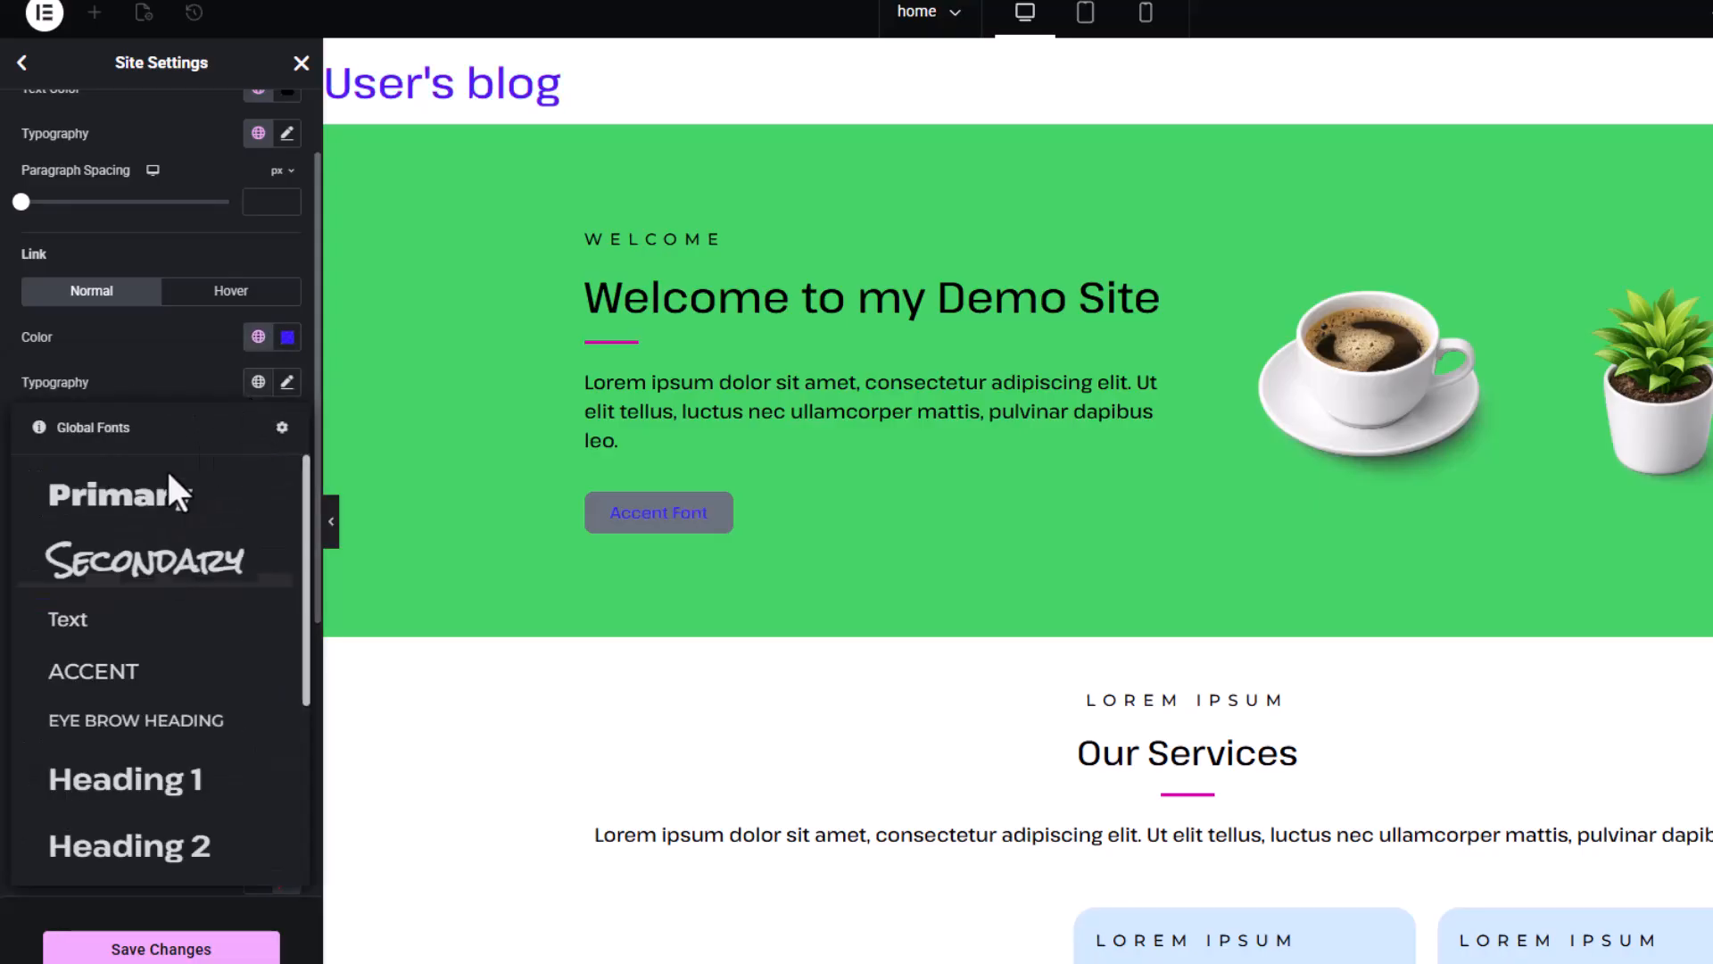
{"action": "left_click", "coordinate": [126, 622]}
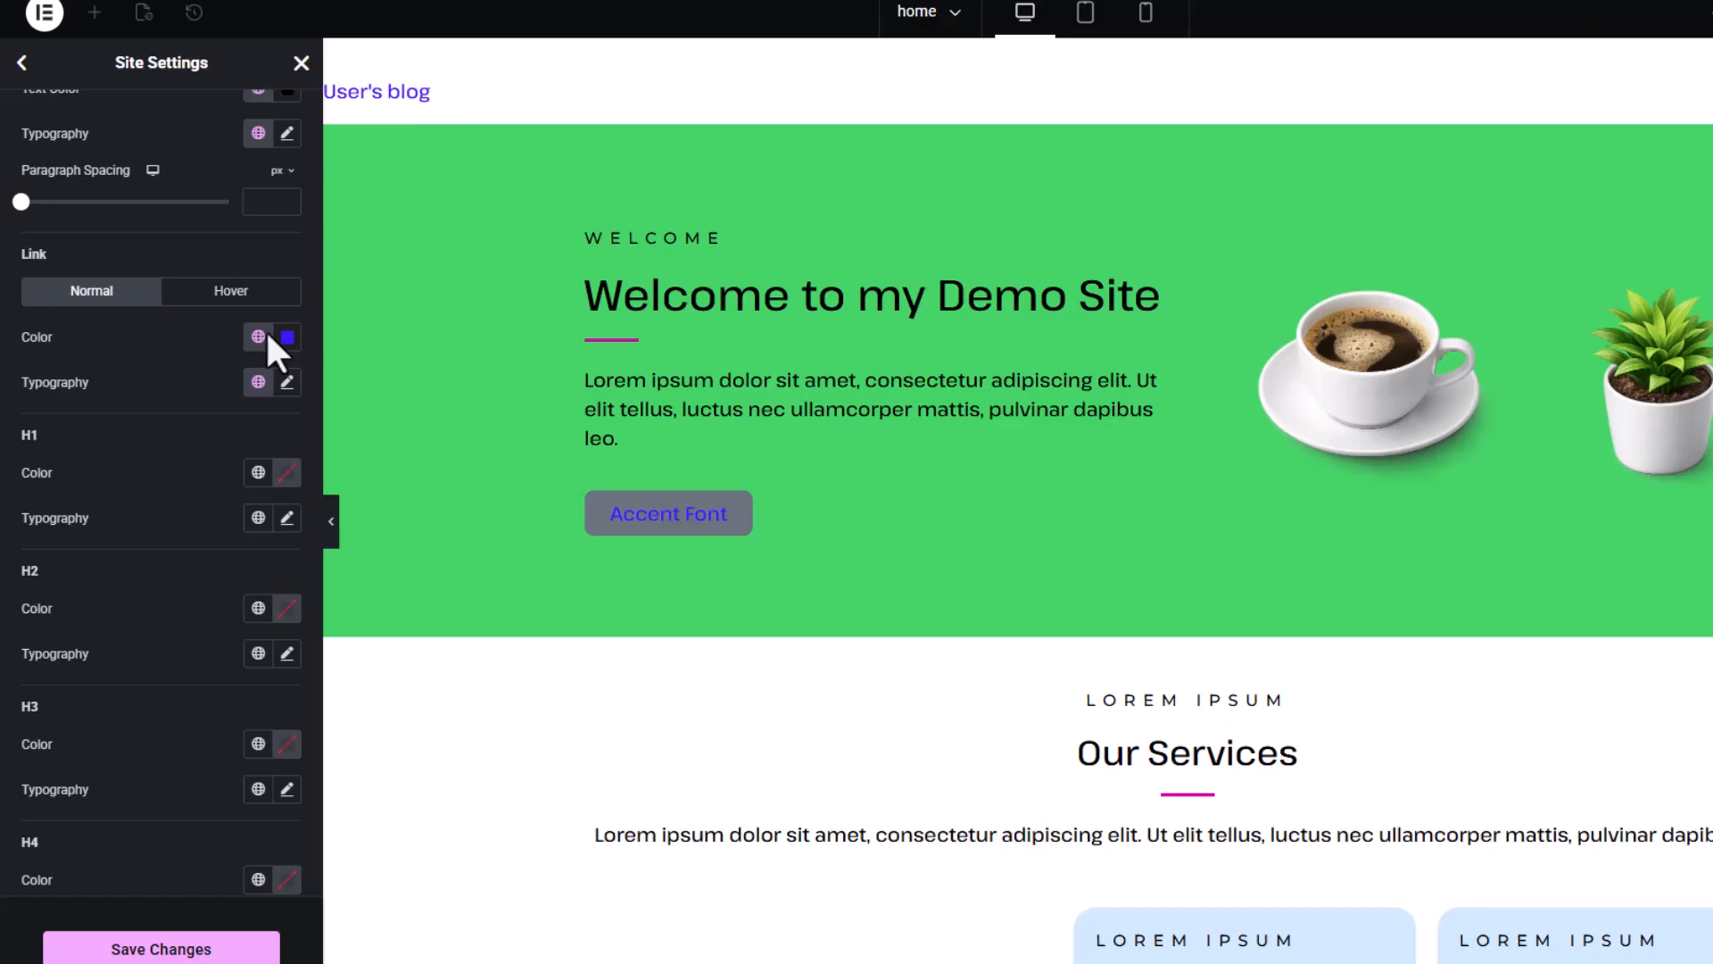
Step: Assign the global Secondary color to the H1 headings and check the result across the whole page
{"action": "scroll", "coordinate": [33, 447], "scroll_direction": "down", "scroll_amount": 5}
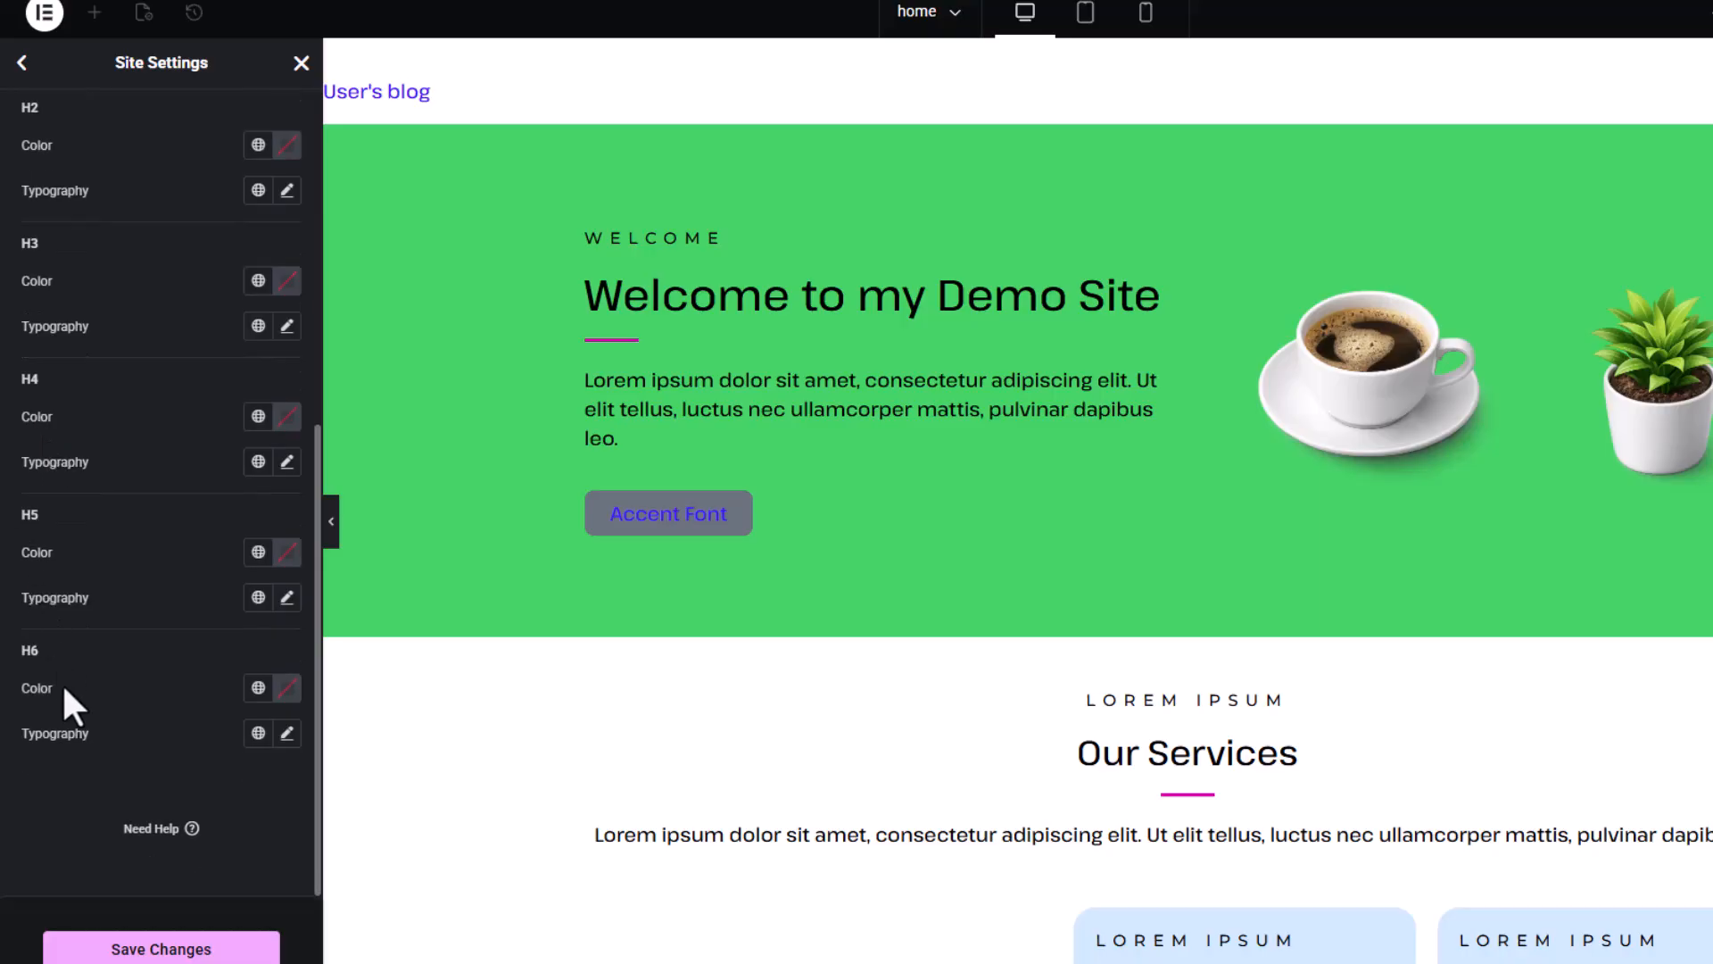
{"action": "scroll", "coordinate": [71, 669], "scroll_direction": "up", "scroll_amount": 2}
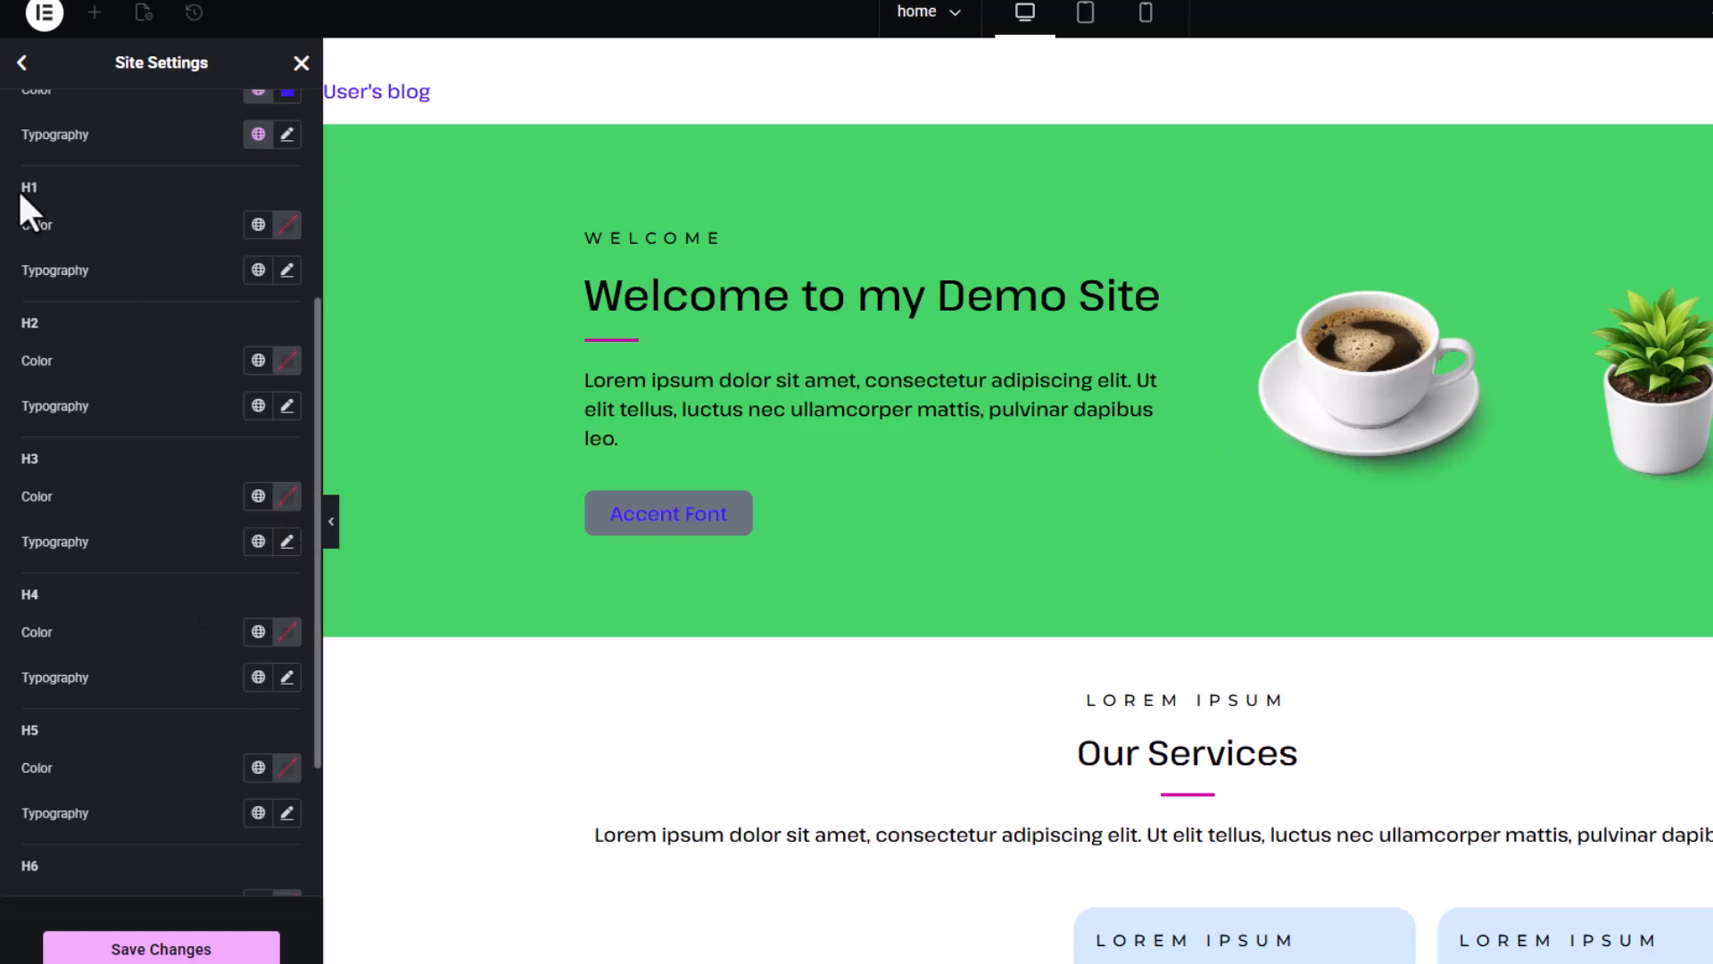
{"action": "left_click", "coordinate": [258, 225]}
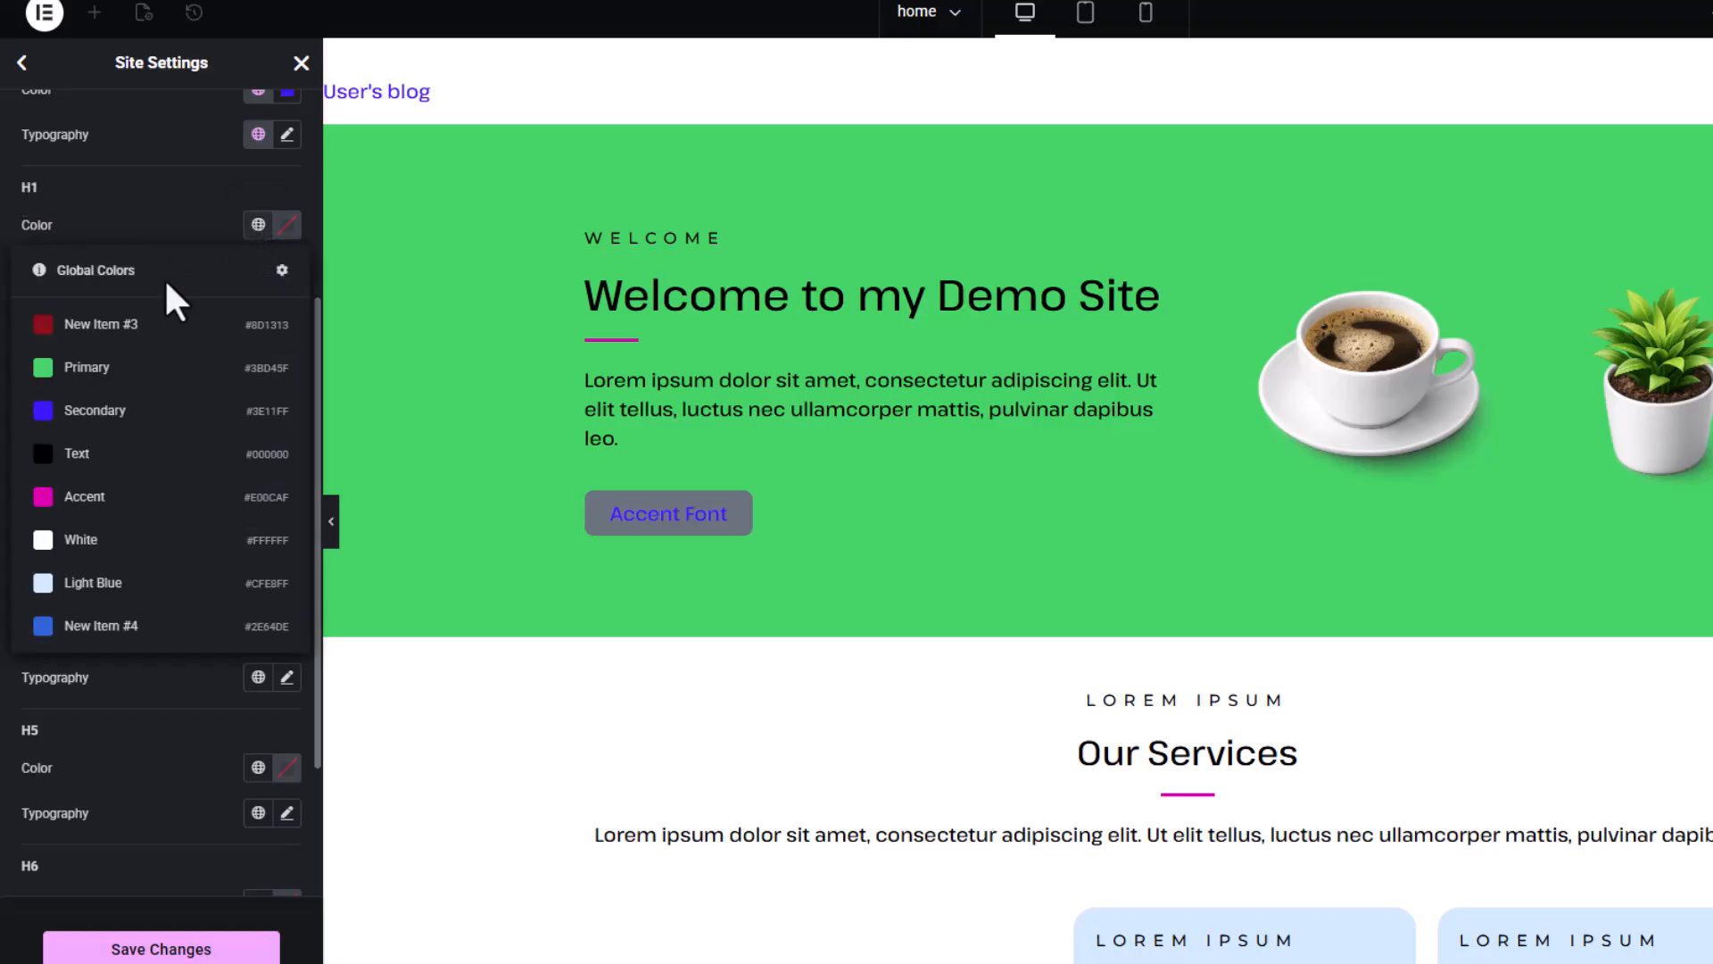
{"action": "left_click", "coordinate": [95, 410]}
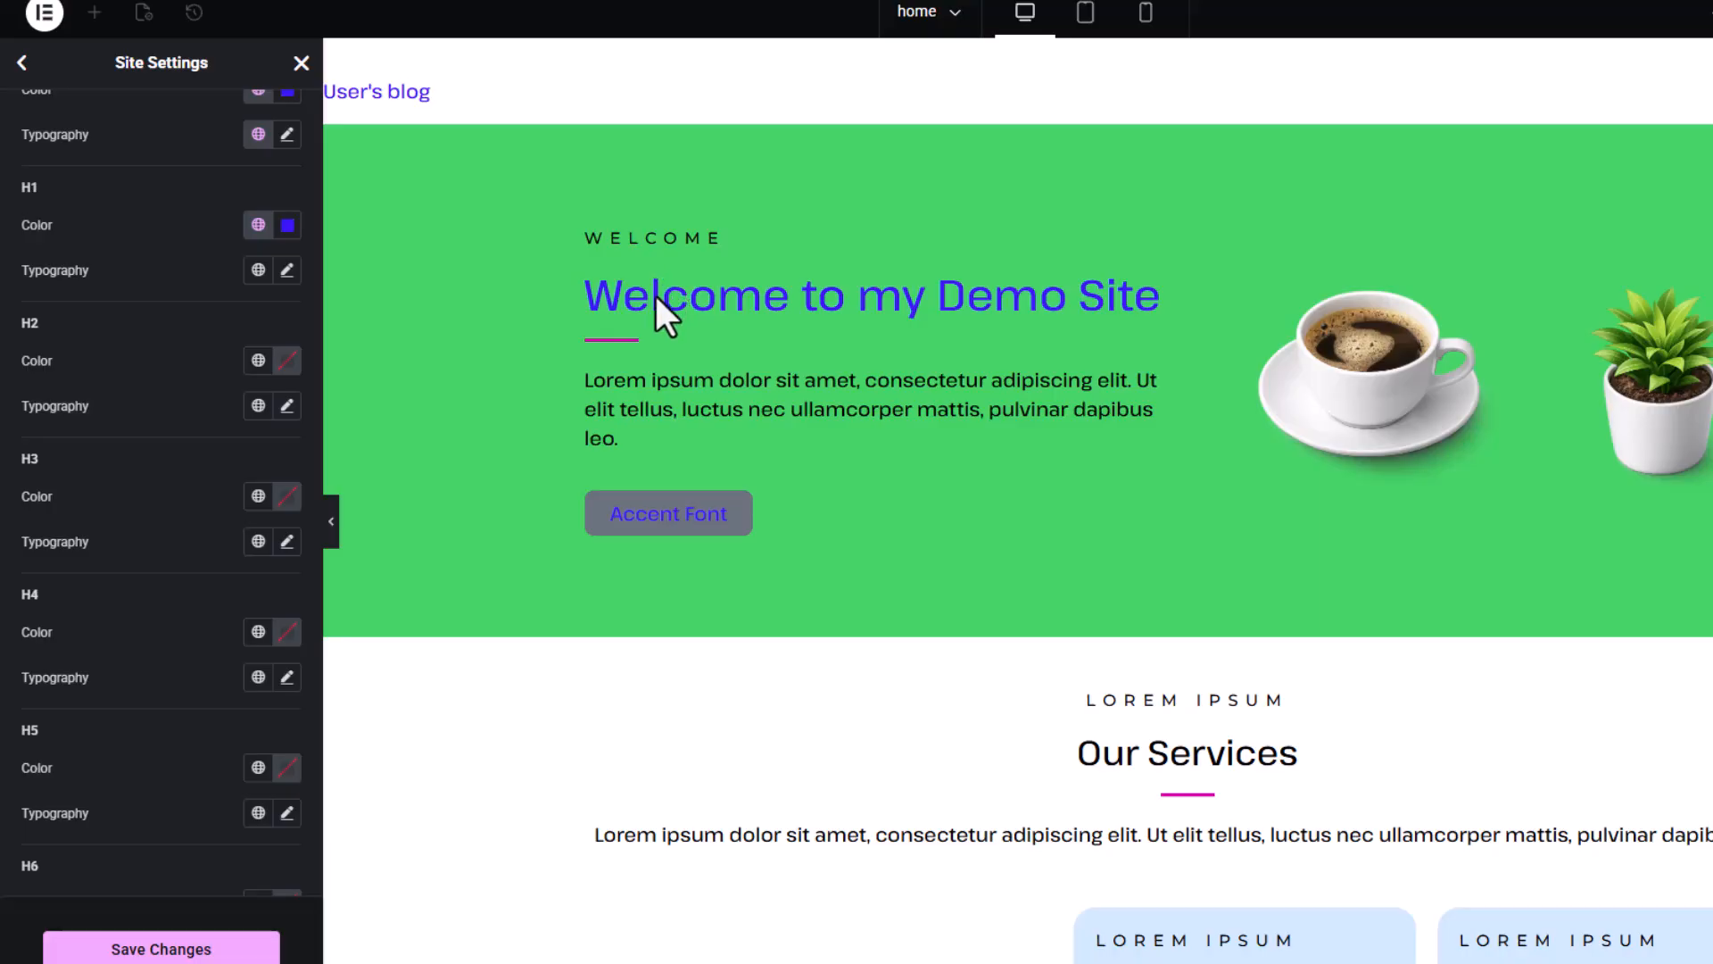
{"action": "scroll", "coordinate": [952, 455], "scroll_direction": "down", "scroll_amount": 10}
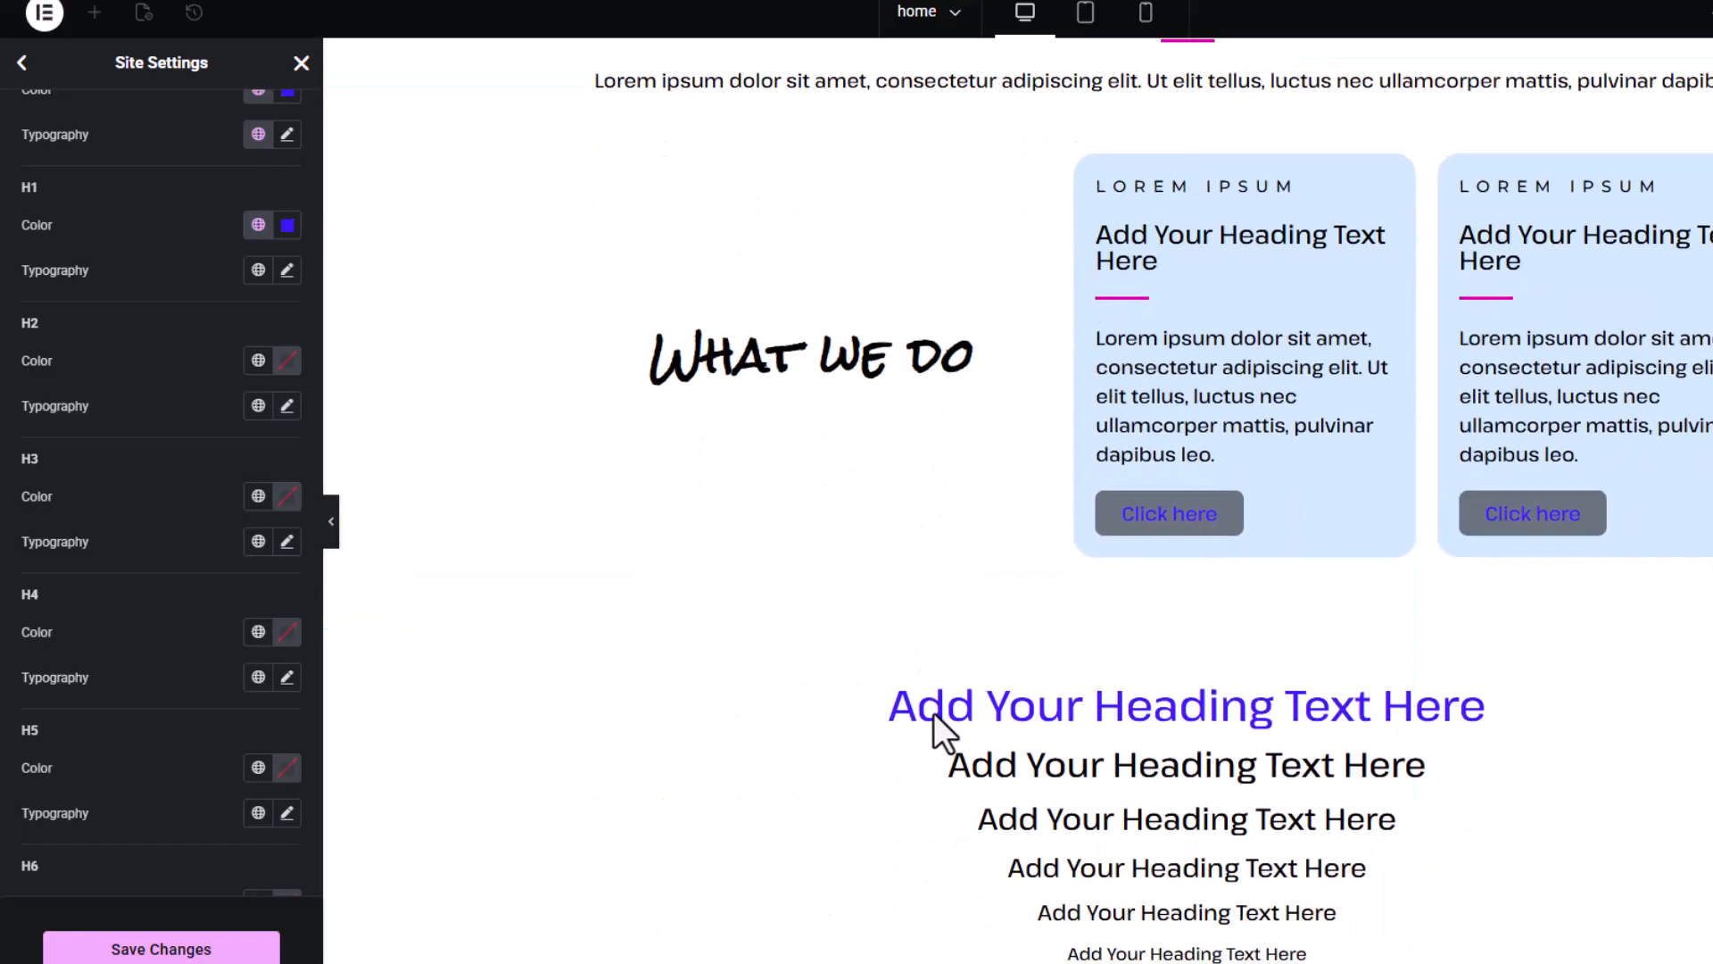
{"action": "scroll", "coordinate": [938, 527], "scroll_direction": "down", "scroll_amount": 9}
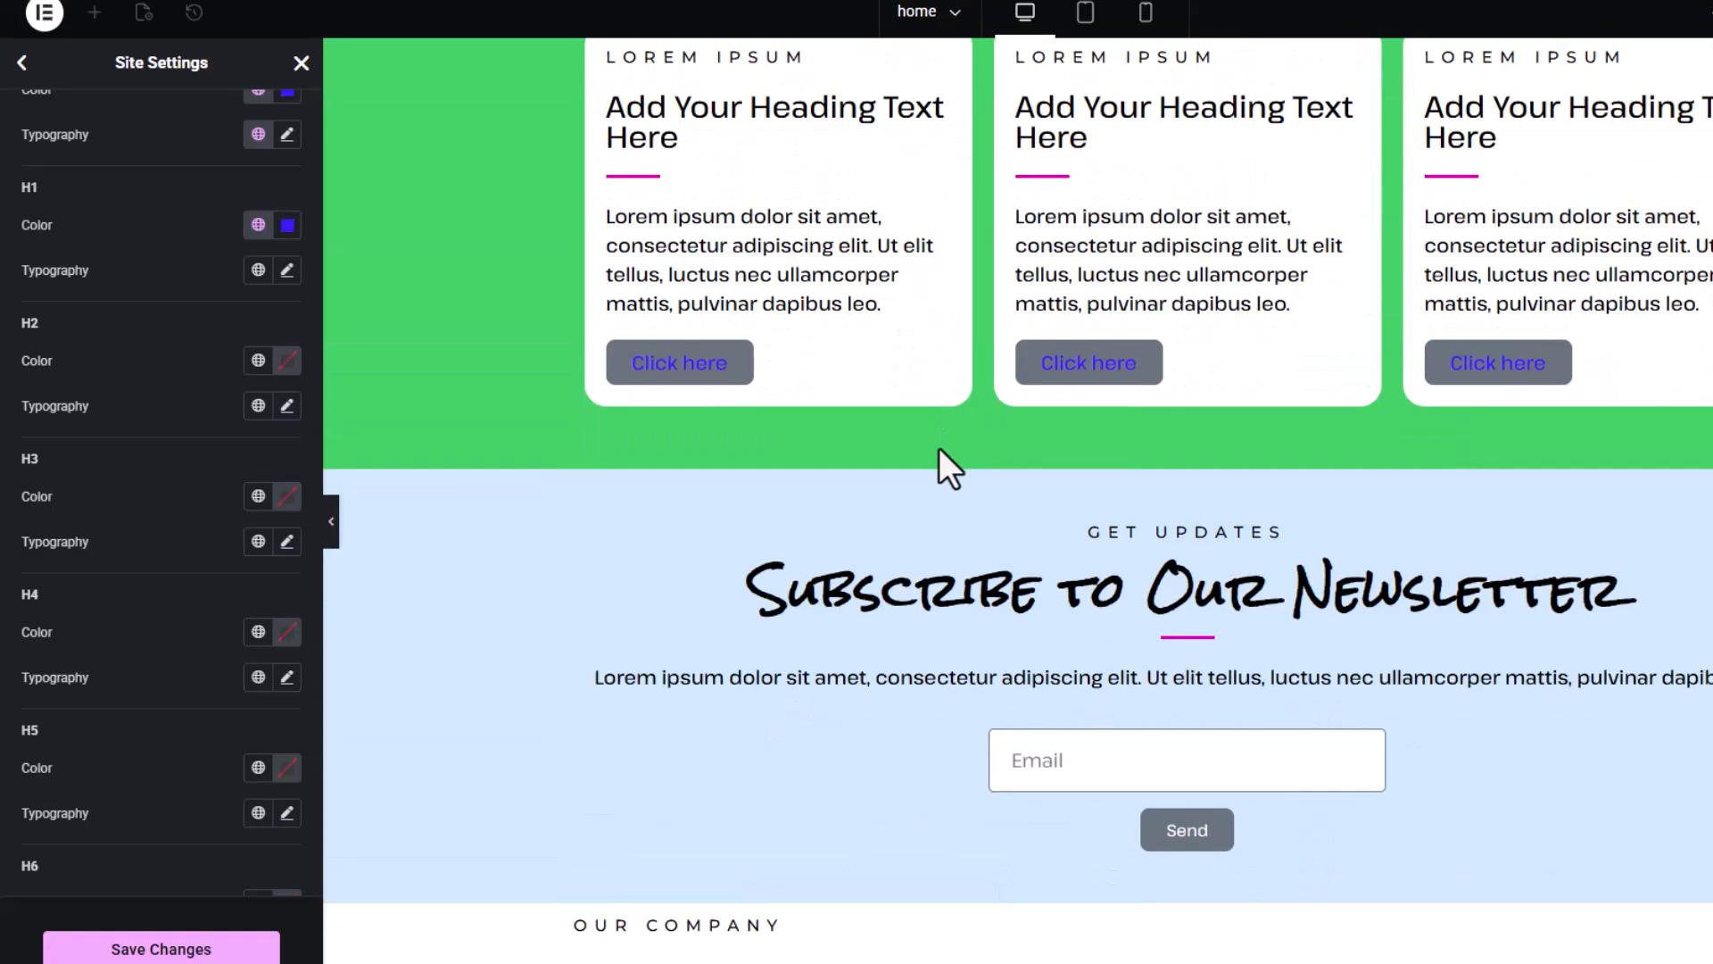
{"action": "scroll", "coordinate": [939, 448], "scroll_direction": "up", "scroll_amount": 4}
{"action": "scroll", "coordinate": [937, 452], "scroll_direction": "up", "scroll_amount": 7}
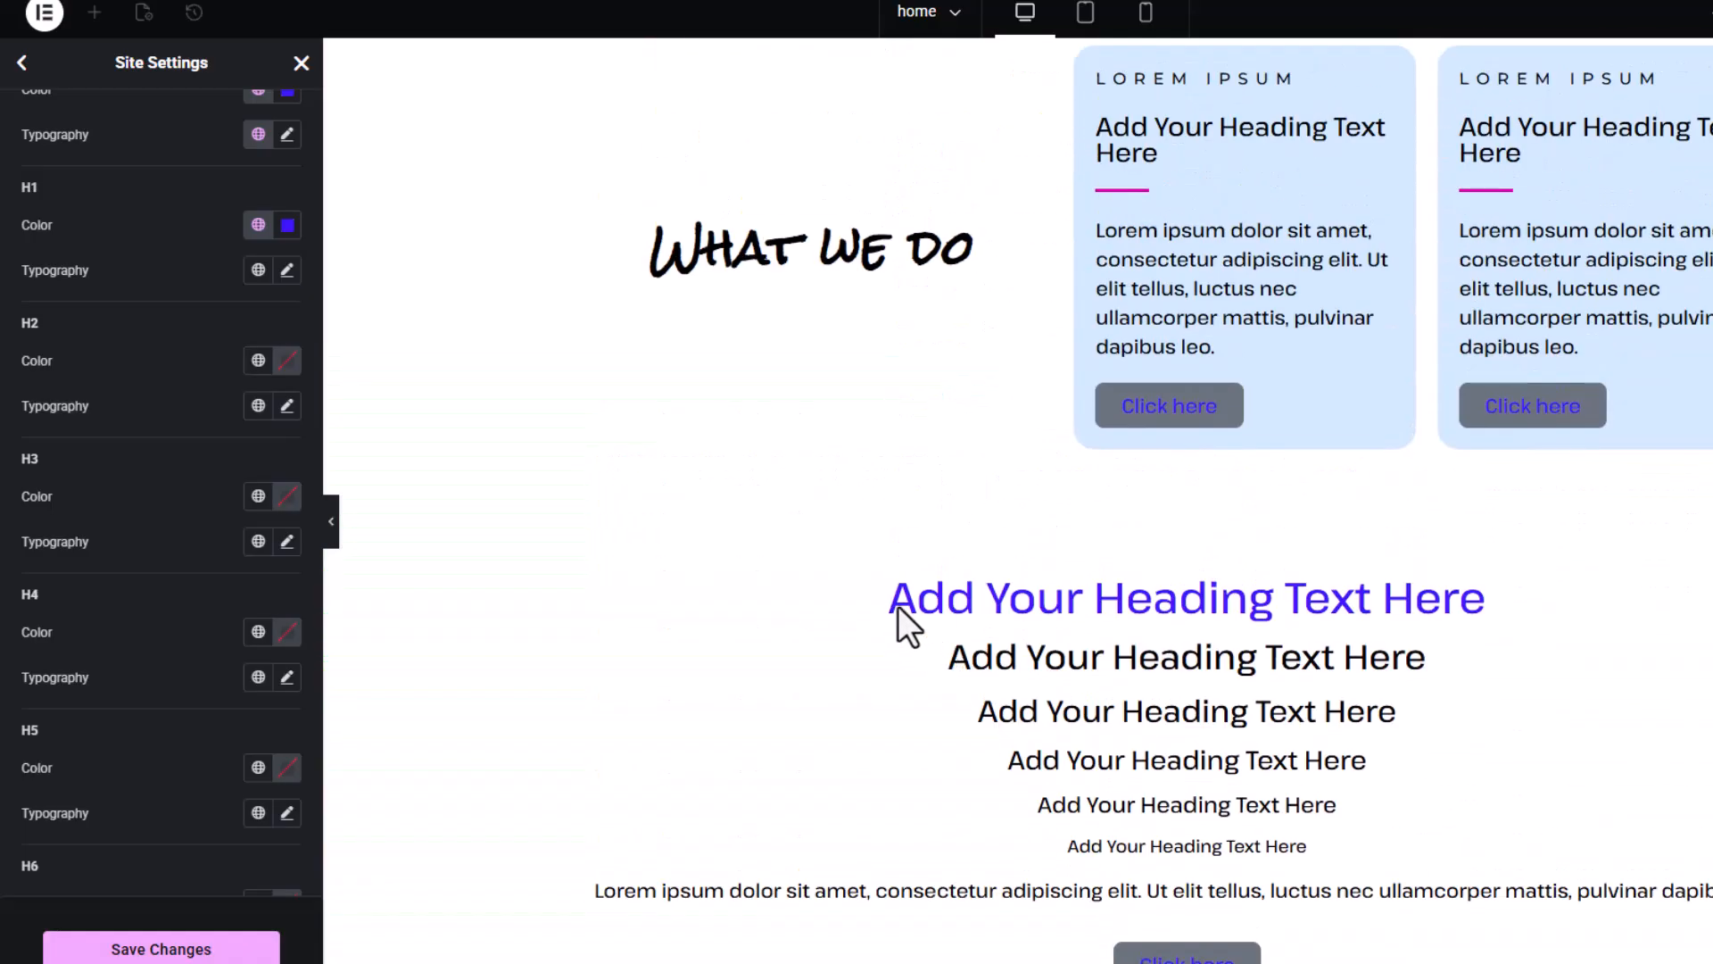
{"action": "scroll", "coordinate": [982, 447], "scroll_direction": "up", "scroll_amount": 8}
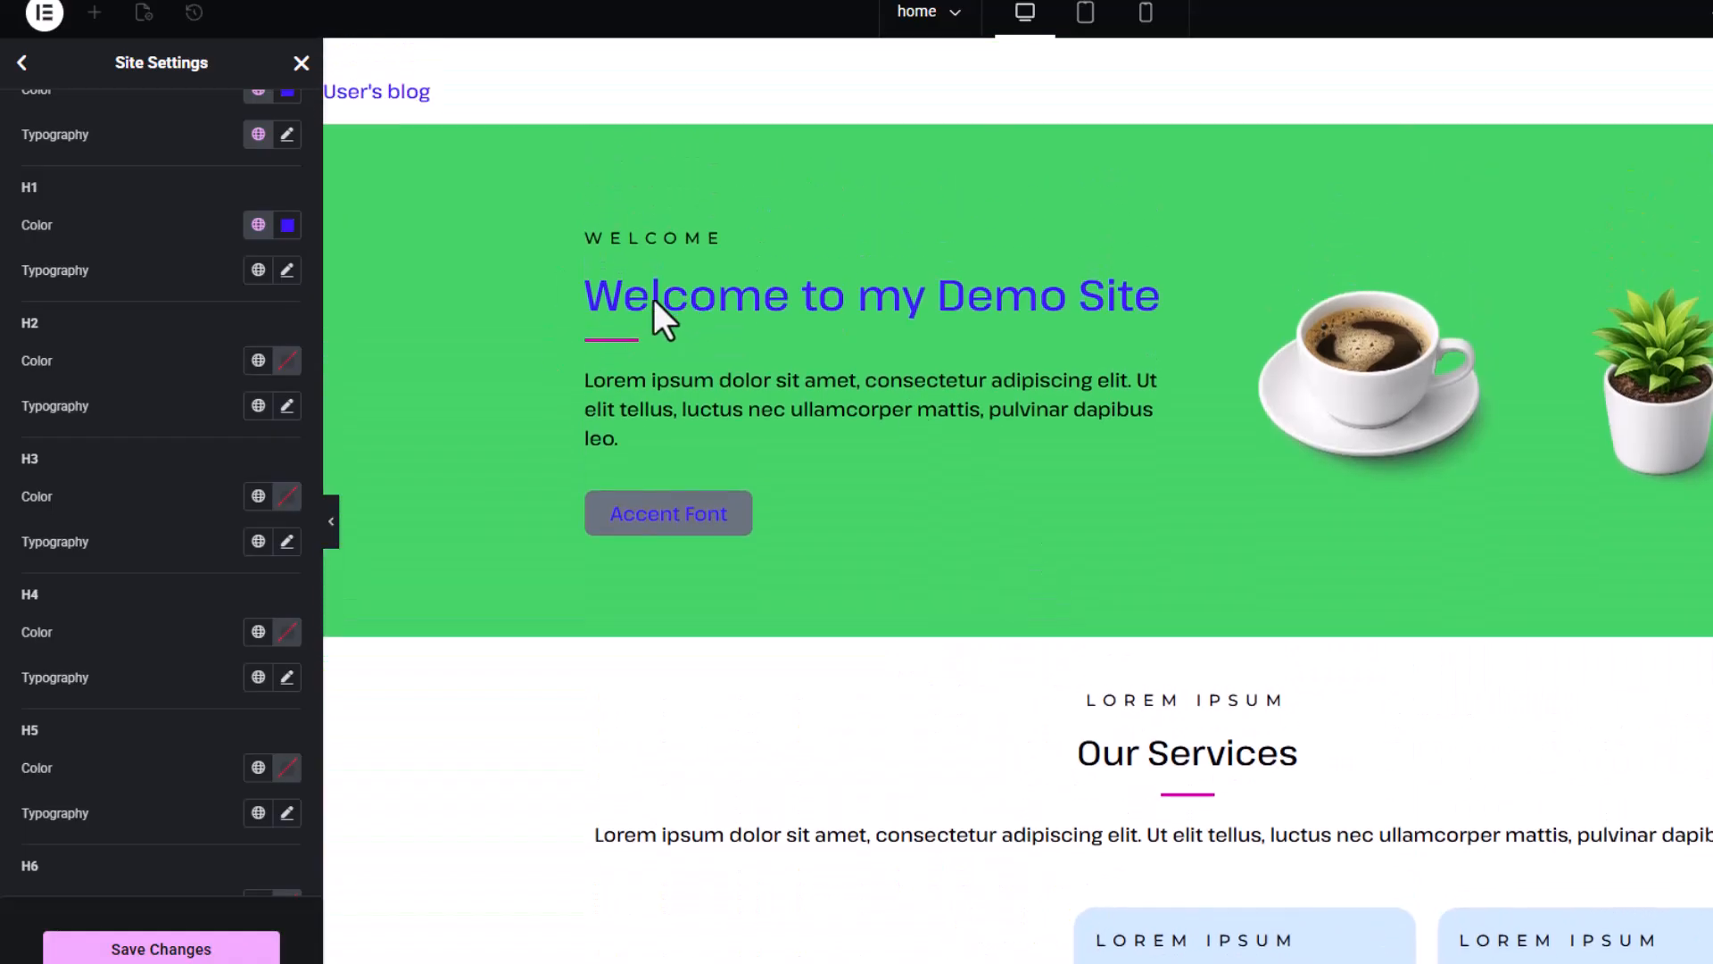
Step: Assign the global Secondary color to the H2 and H3 headings and check them on the page
{"action": "left_click", "coordinate": [258, 361]}
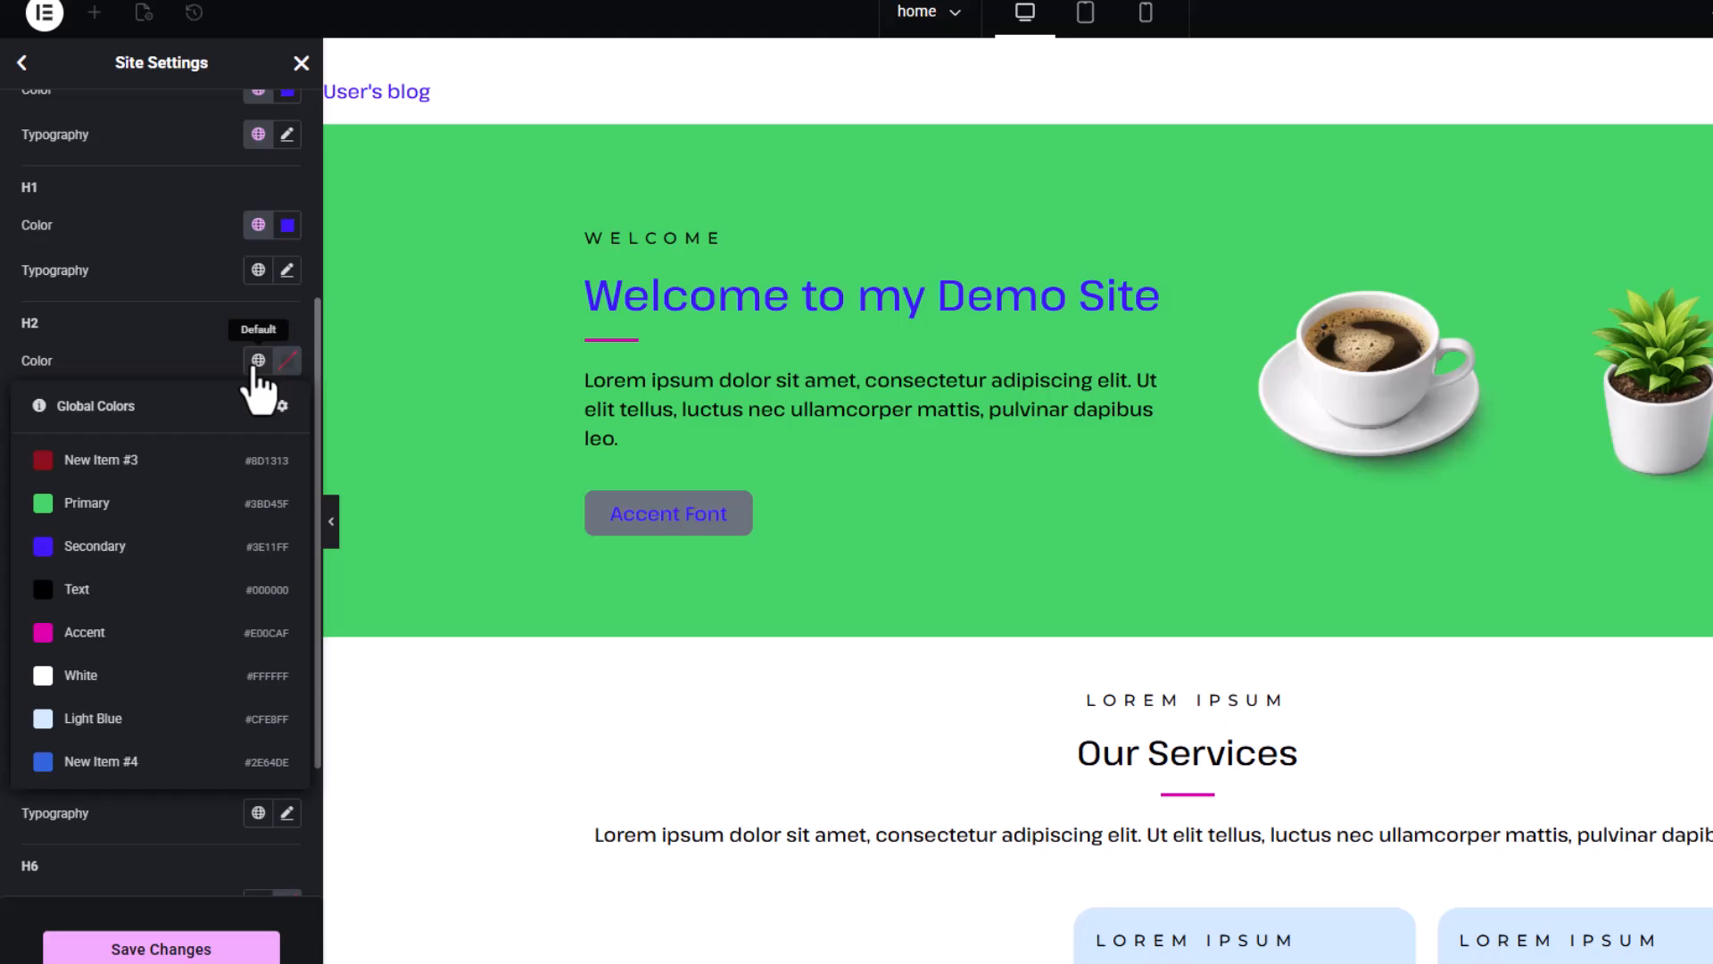
{"action": "left_click", "coordinate": [138, 544]}
{"action": "scroll", "coordinate": [803, 571], "scroll_direction": "down", "scroll_amount": 5}
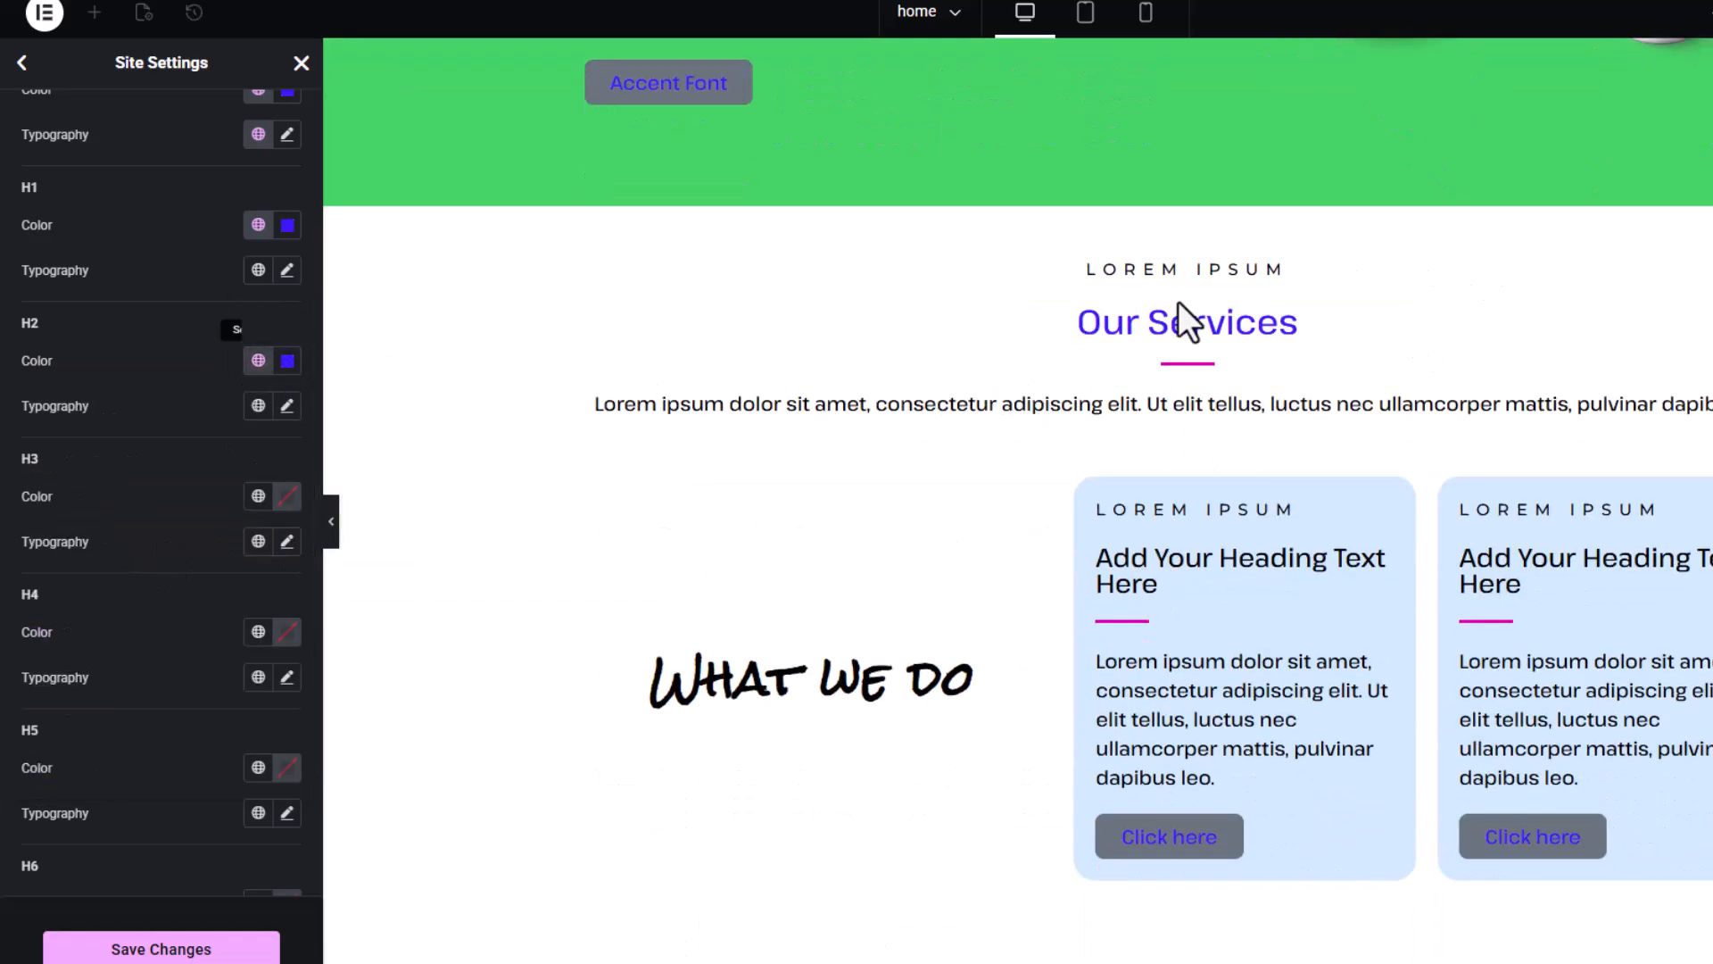
{"action": "left_click", "coordinate": [258, 496]}
{"action": "left_click", "coordinate": [182, 681]}
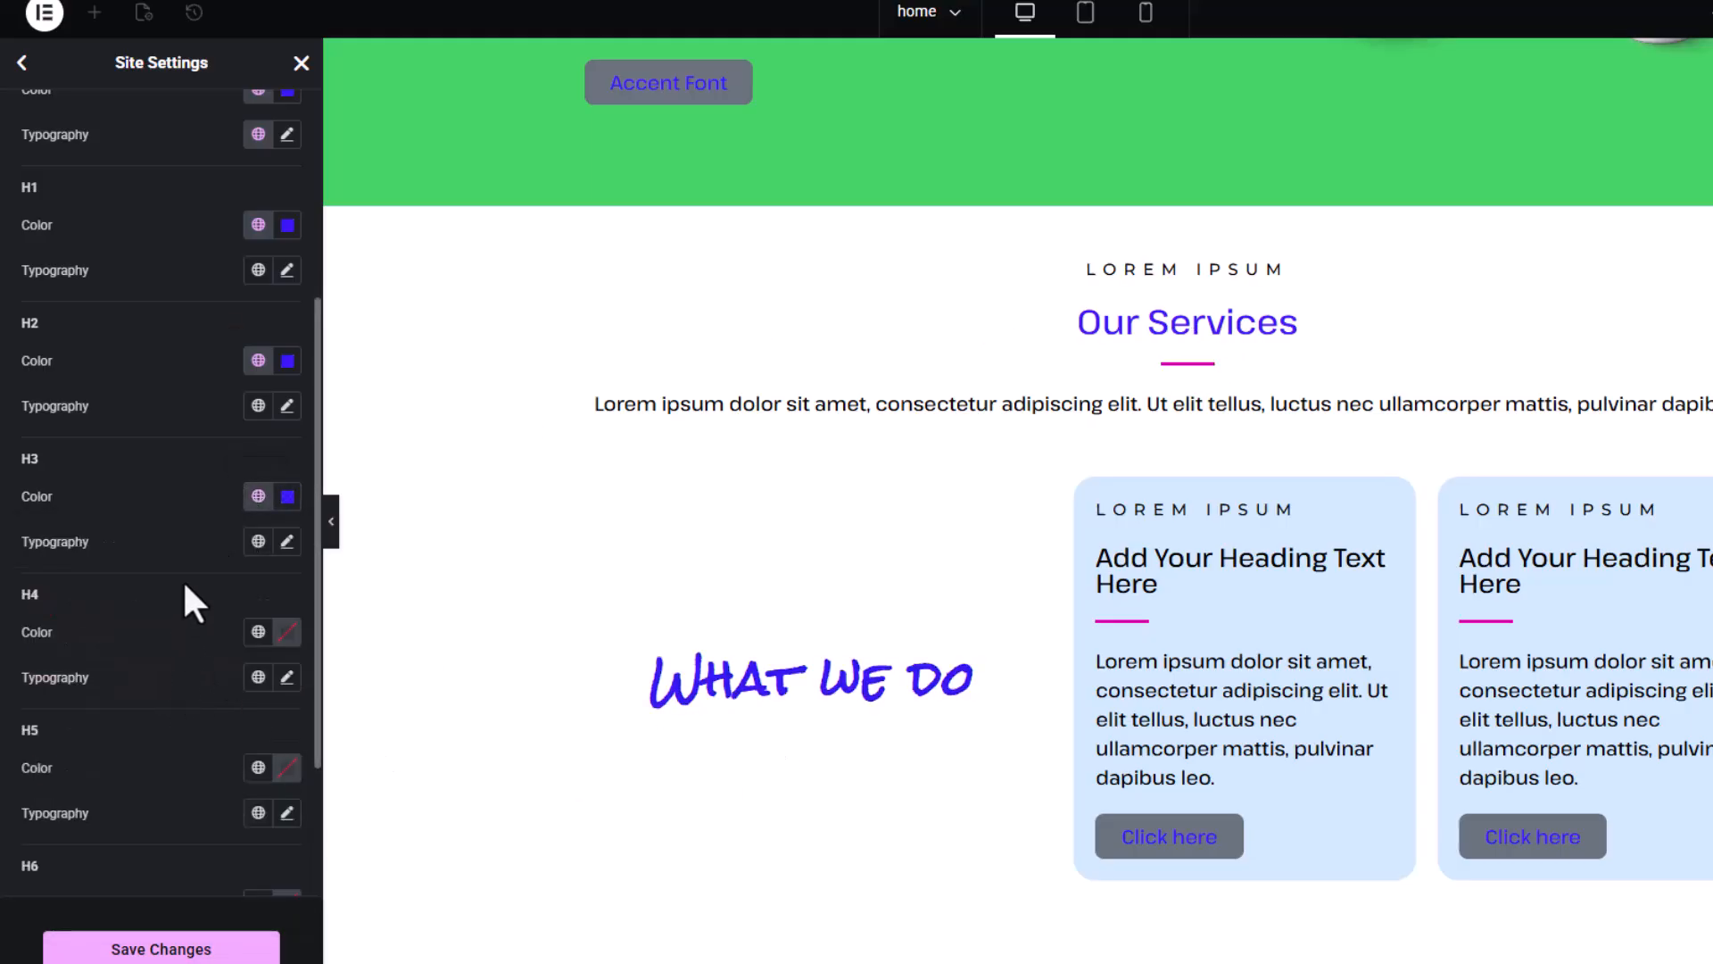
{"action": "scroll", "coordinate": [520, 540], "scroll_direction": "down", "scroll_amount": 10}
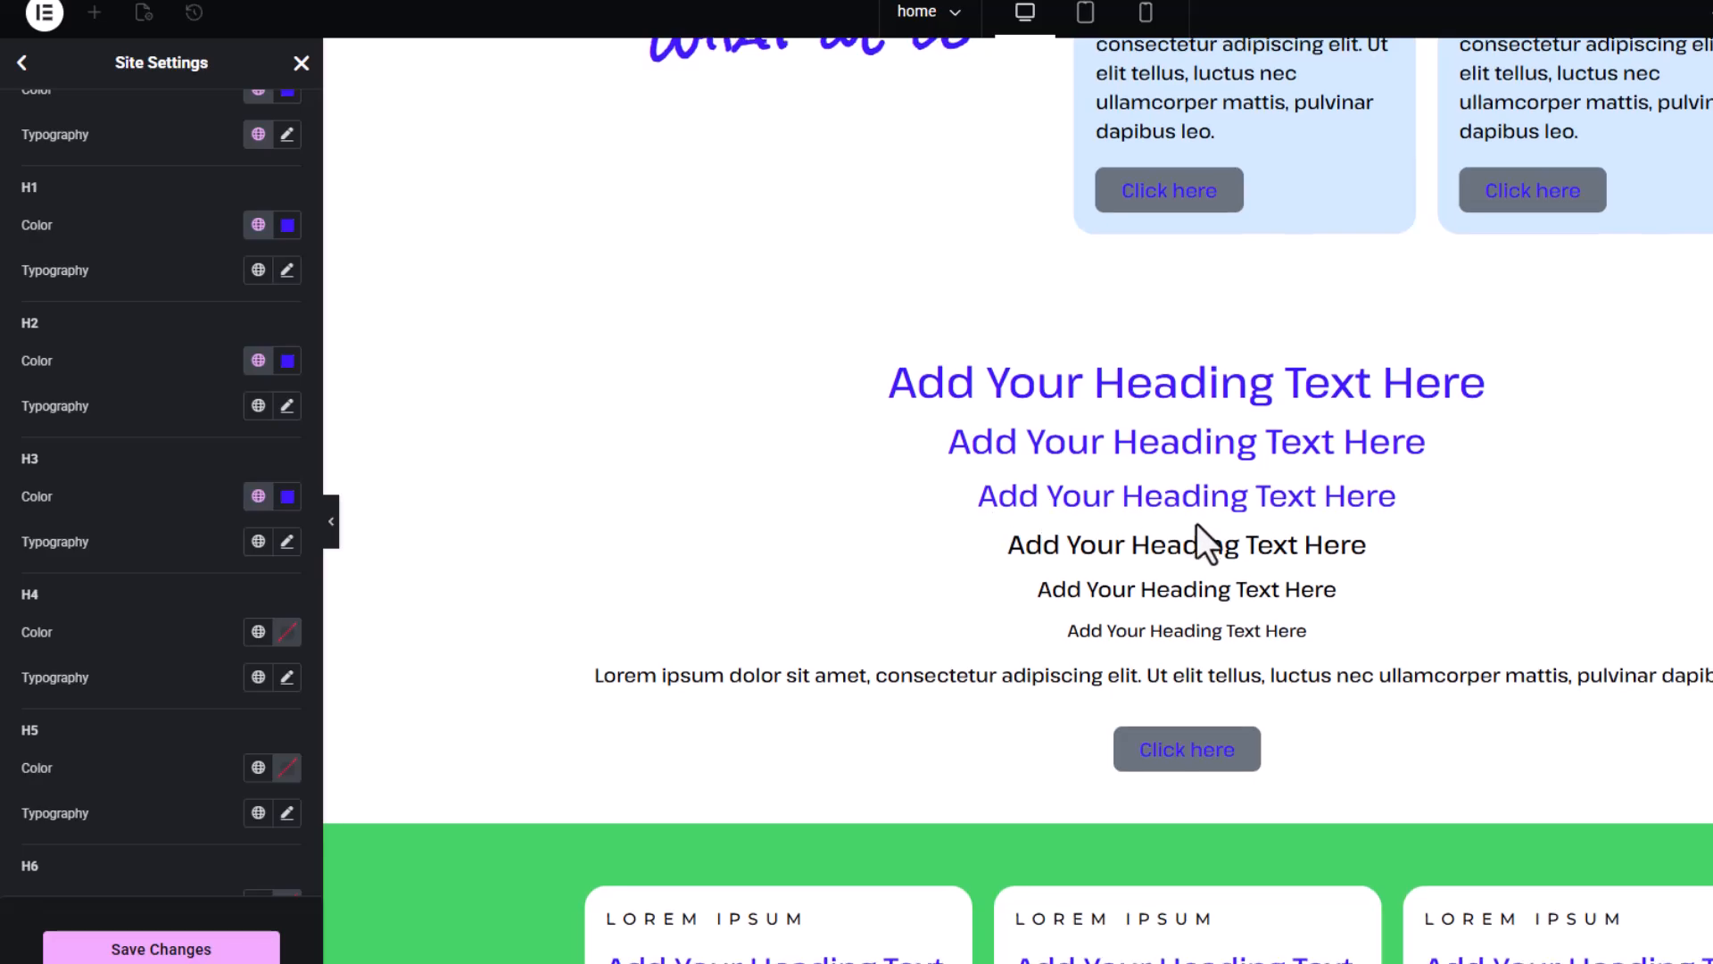
Step: Assign the global Secondary color to the H4, H5 and H6 headings and check the result across the page
{"action": "left_click", "coordinate": [258, 631]}
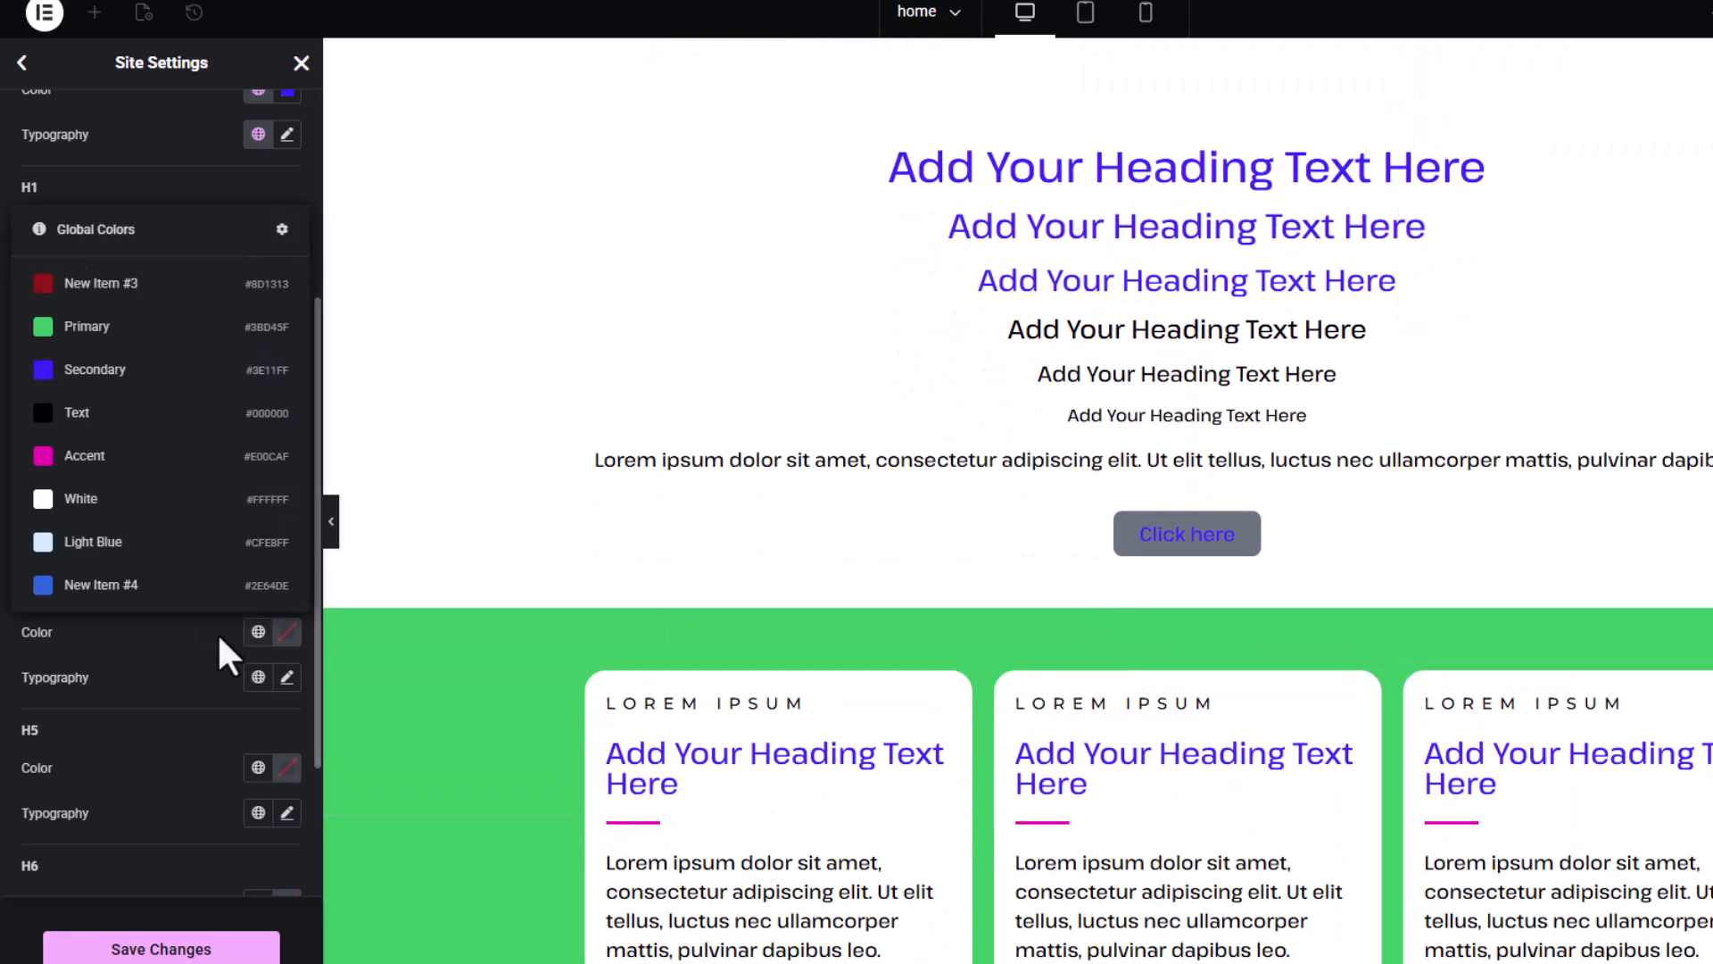
{"action": "left_click", "coordinate": [127, 366]}
{"action": "left_click", "coordinate": [258, 767]}
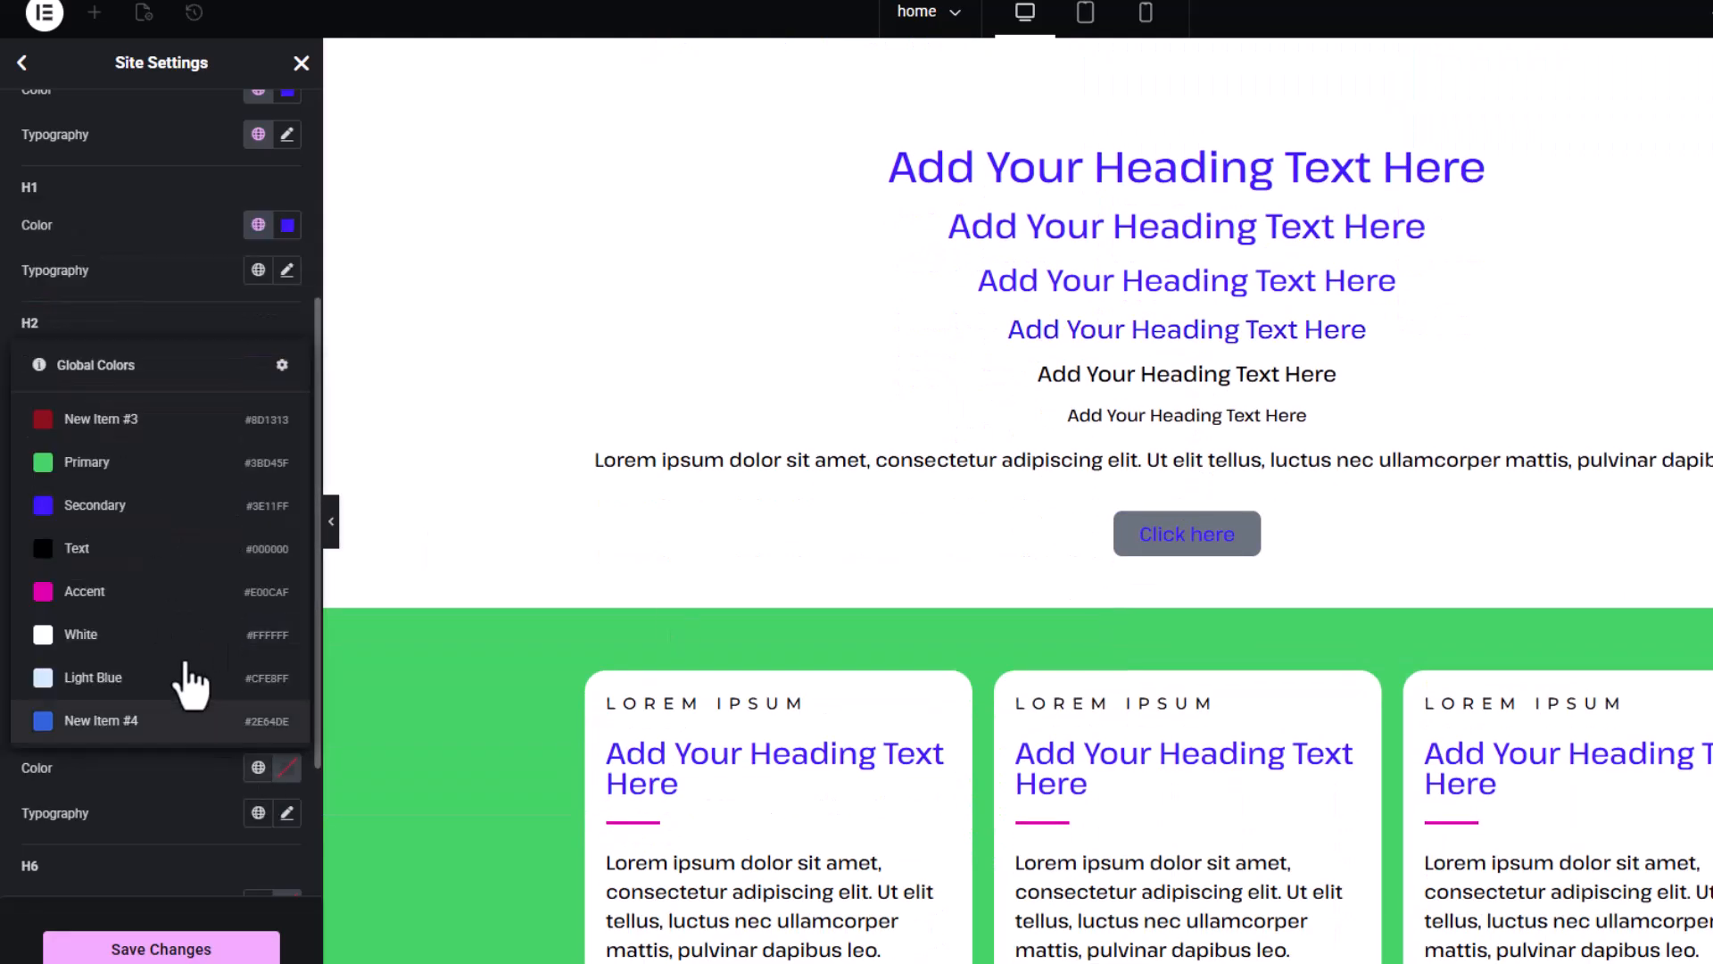
{"action": "left_click", "coordinate": [261, 505]}
{"action": "scroll", "coordinate": [178, 565], "scroll_direction": "down", "scroll_amount": 3}
{"action": "left_click", "coordinate": [258, 687]}
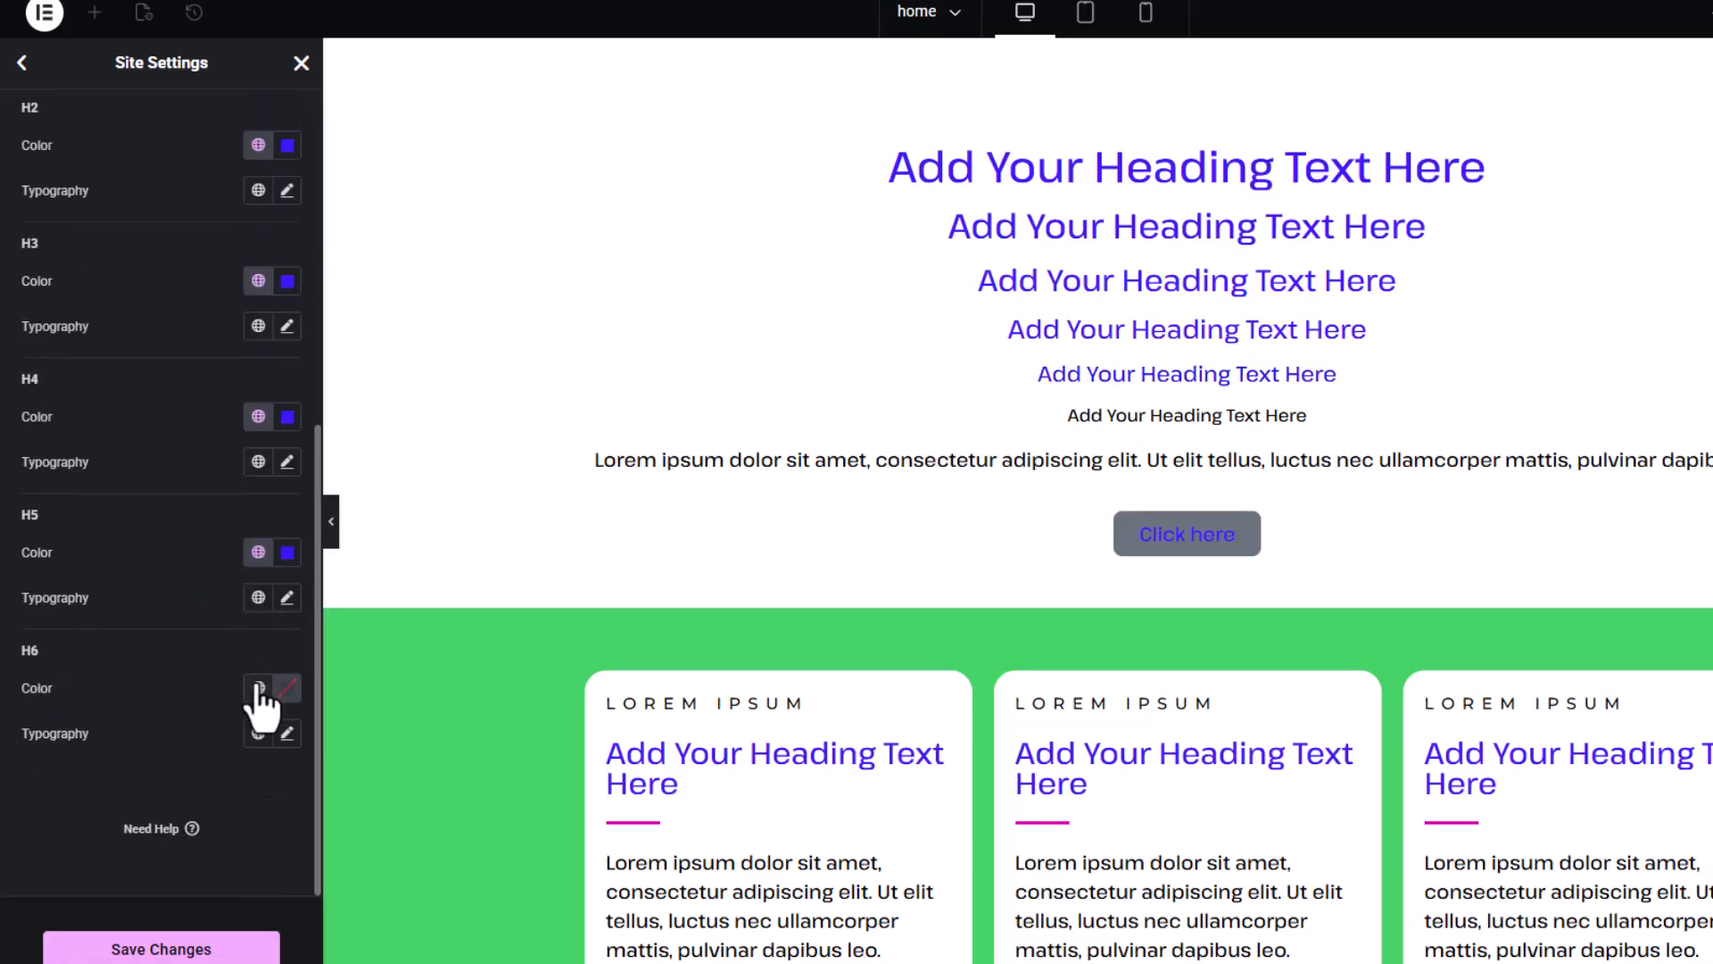
{"action": "left_click", "coordinate": [172, 451]}
{"action": "scroll", "coordinate": [1312, 711], "scroll_direction": "down", "scroll_amount": 2}
{"action": "scroll", "coordinate": [1312, 711], "scroll_direction": "down", "scroll_amount": 3}
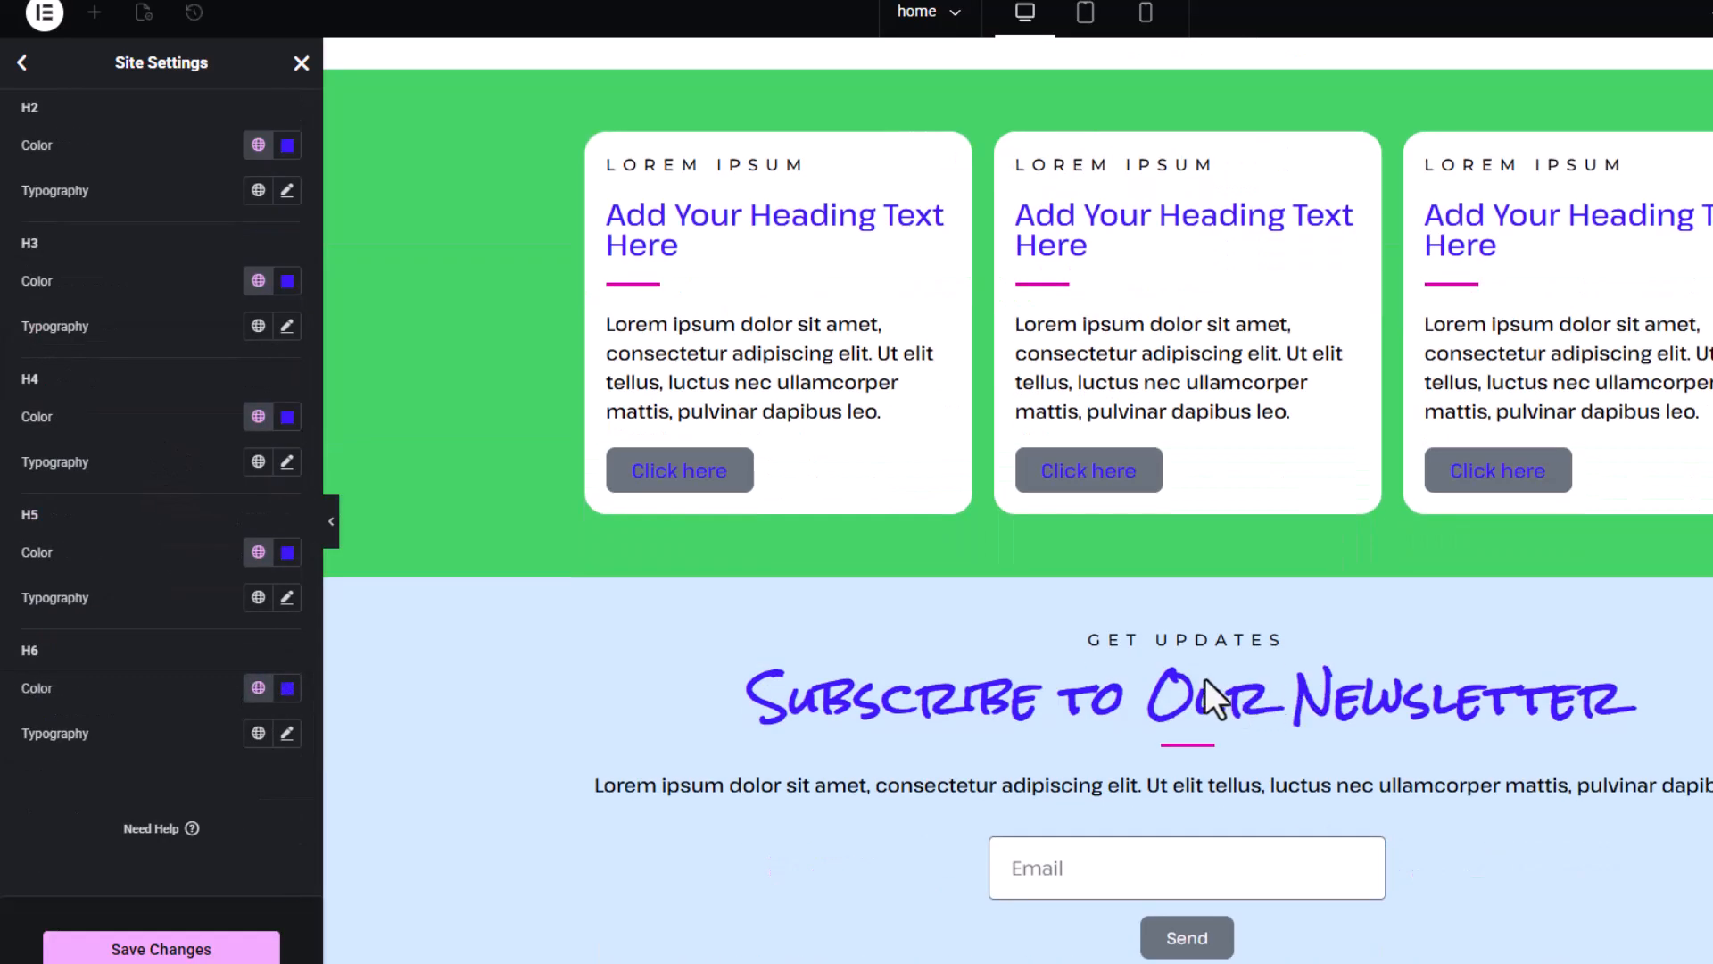
{"action": "scroll", "coordinate": [1106, 580], "scroll_direction": "down", "scroll_amount": 5}
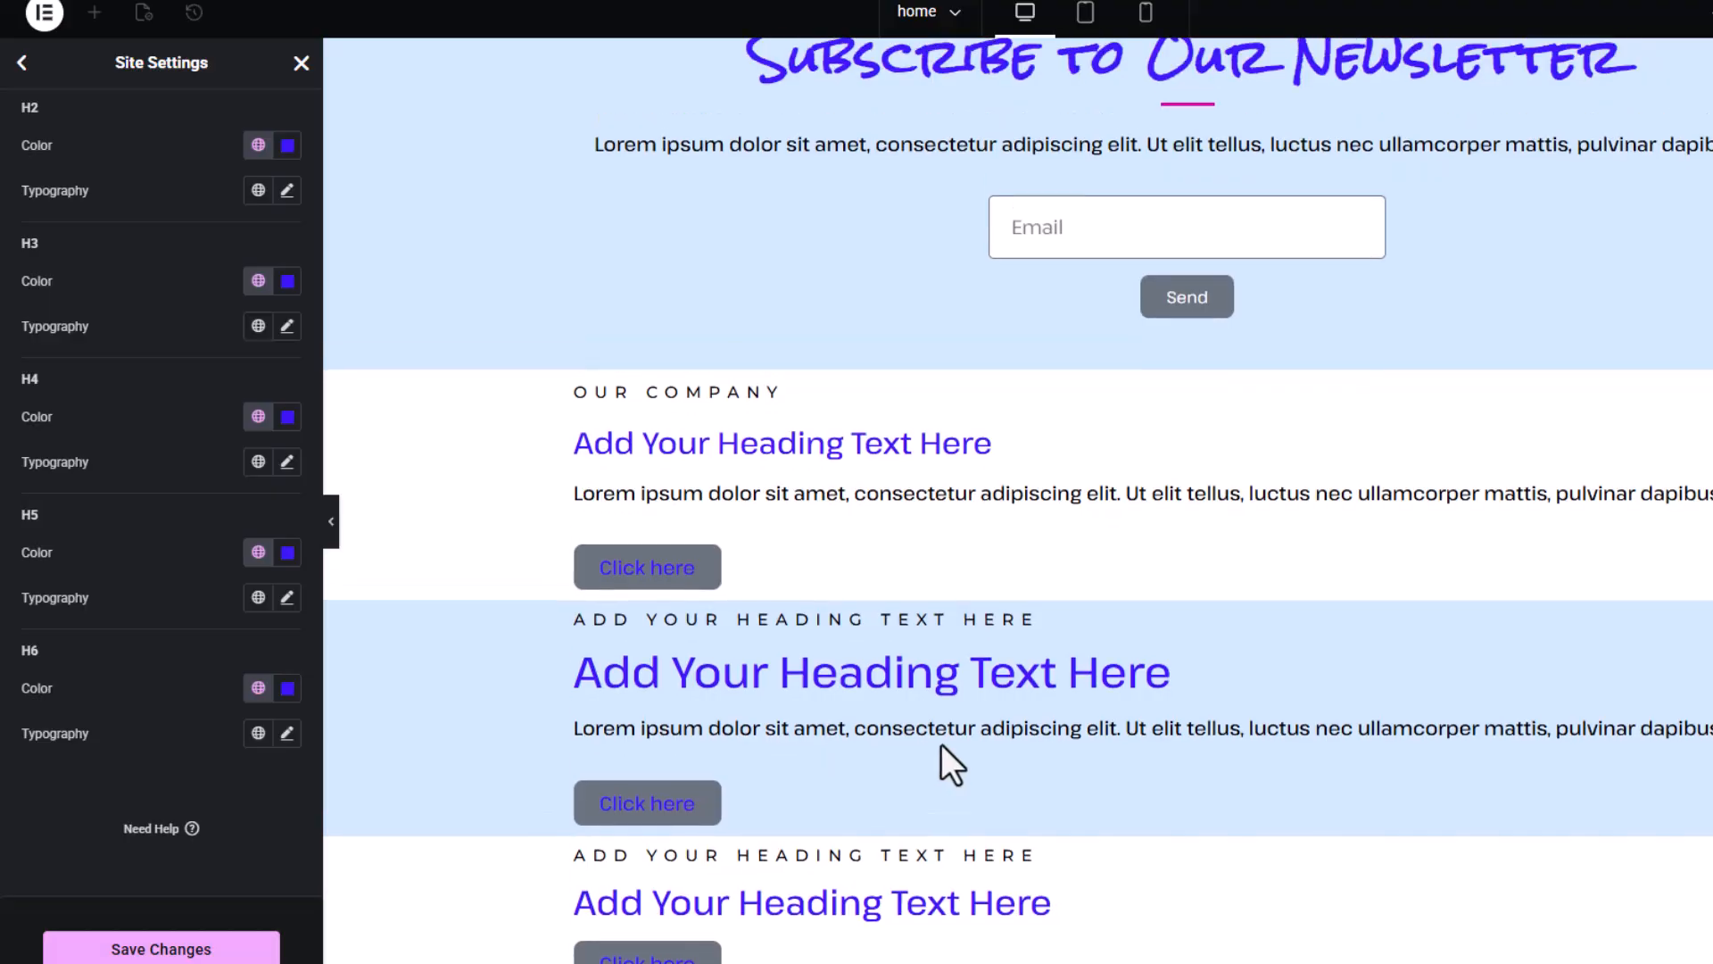
{"action": "scroll", "coordinate": [941, 745], "scroll_direction": "up", "scroll_amount": 15}
{"action": "scroll", "coordinate": [1077, 647], "scroll_direction": "up", "scroll_amount": 5}
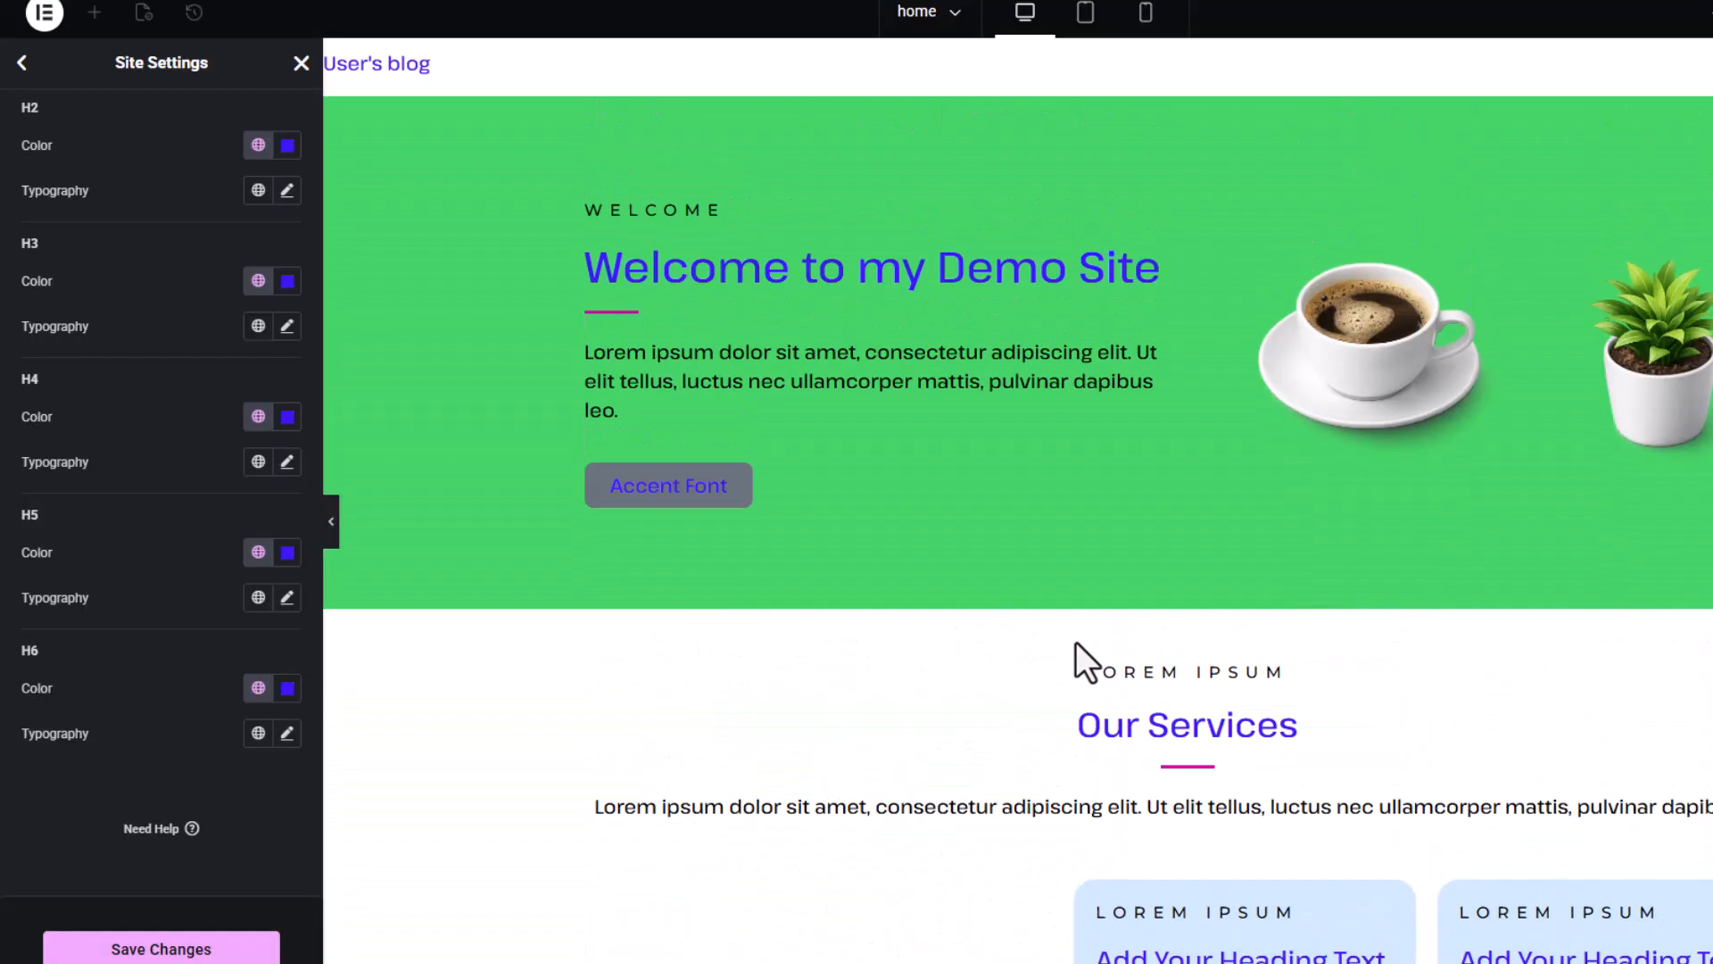
Step: Assign the global Heading 1 font to the H1 typography
{"action": "scroll", "coordinate": [181, 668], "scroll_direction": "up", "scroll_amount": 6}
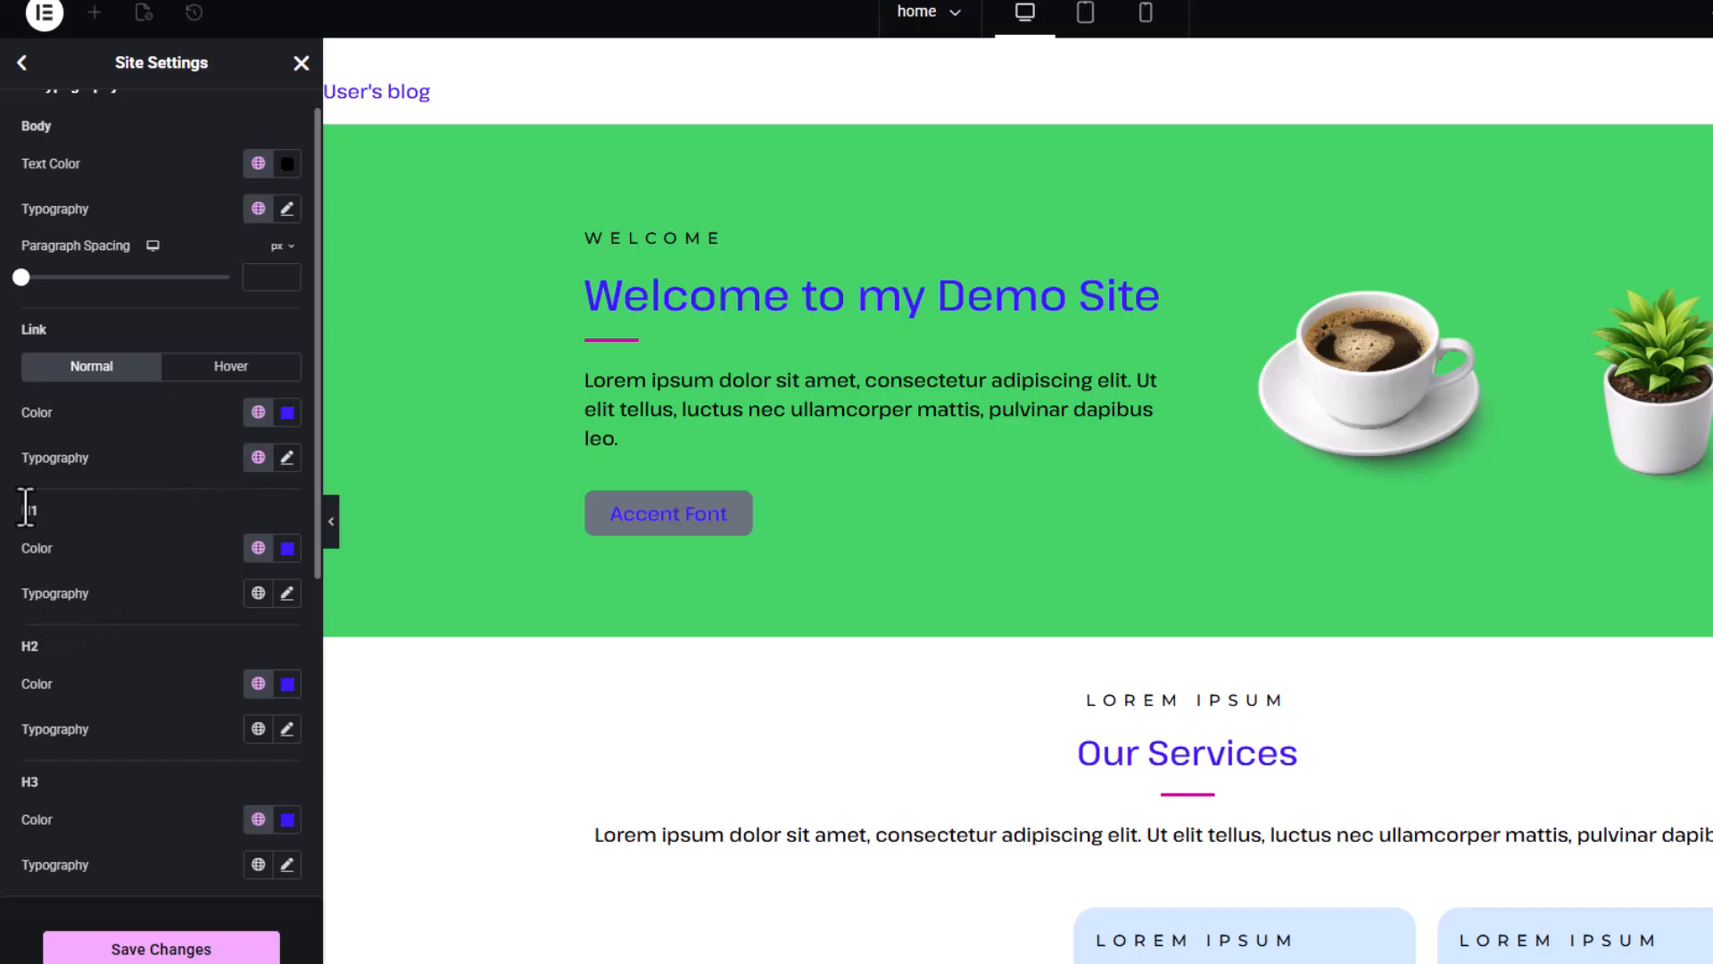
{"action": "scroll", "coordinate": [98, 714], "scroll_direction": "down", "scroll_amount": 2}
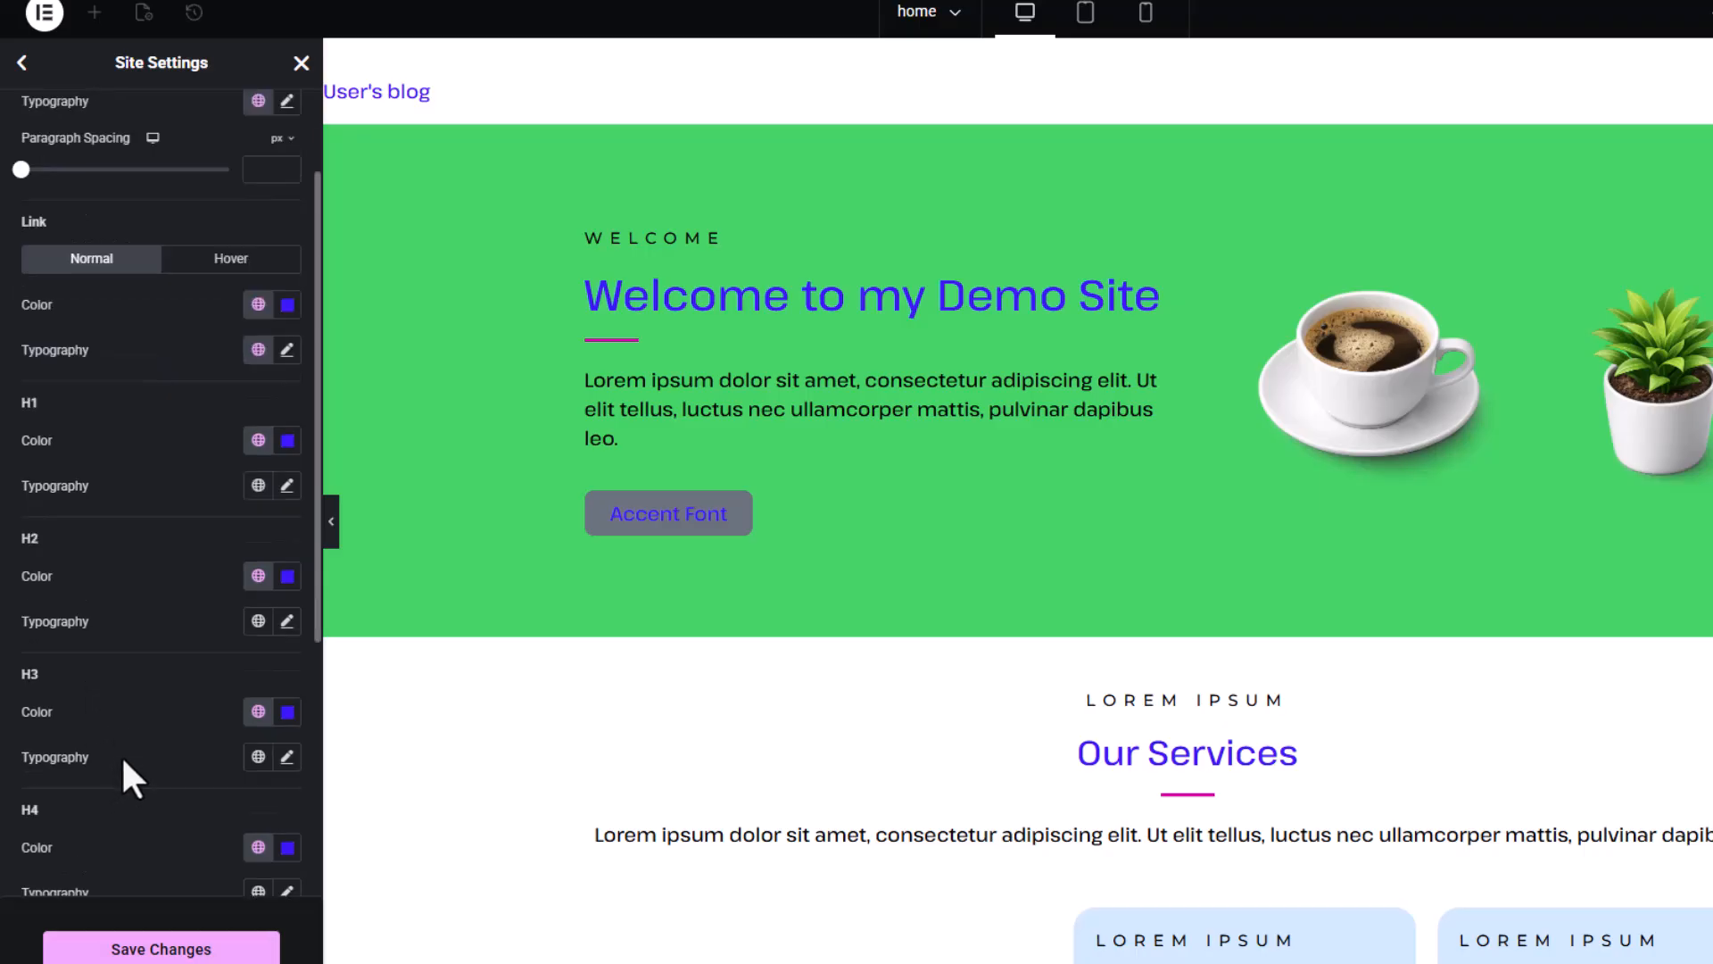
{"action": "left_click", "coordinate": [258, 484]}
{"action": "scroll", "coordinate": [80, 634], "scroll_direction": "down", "scroll_amount": 3}
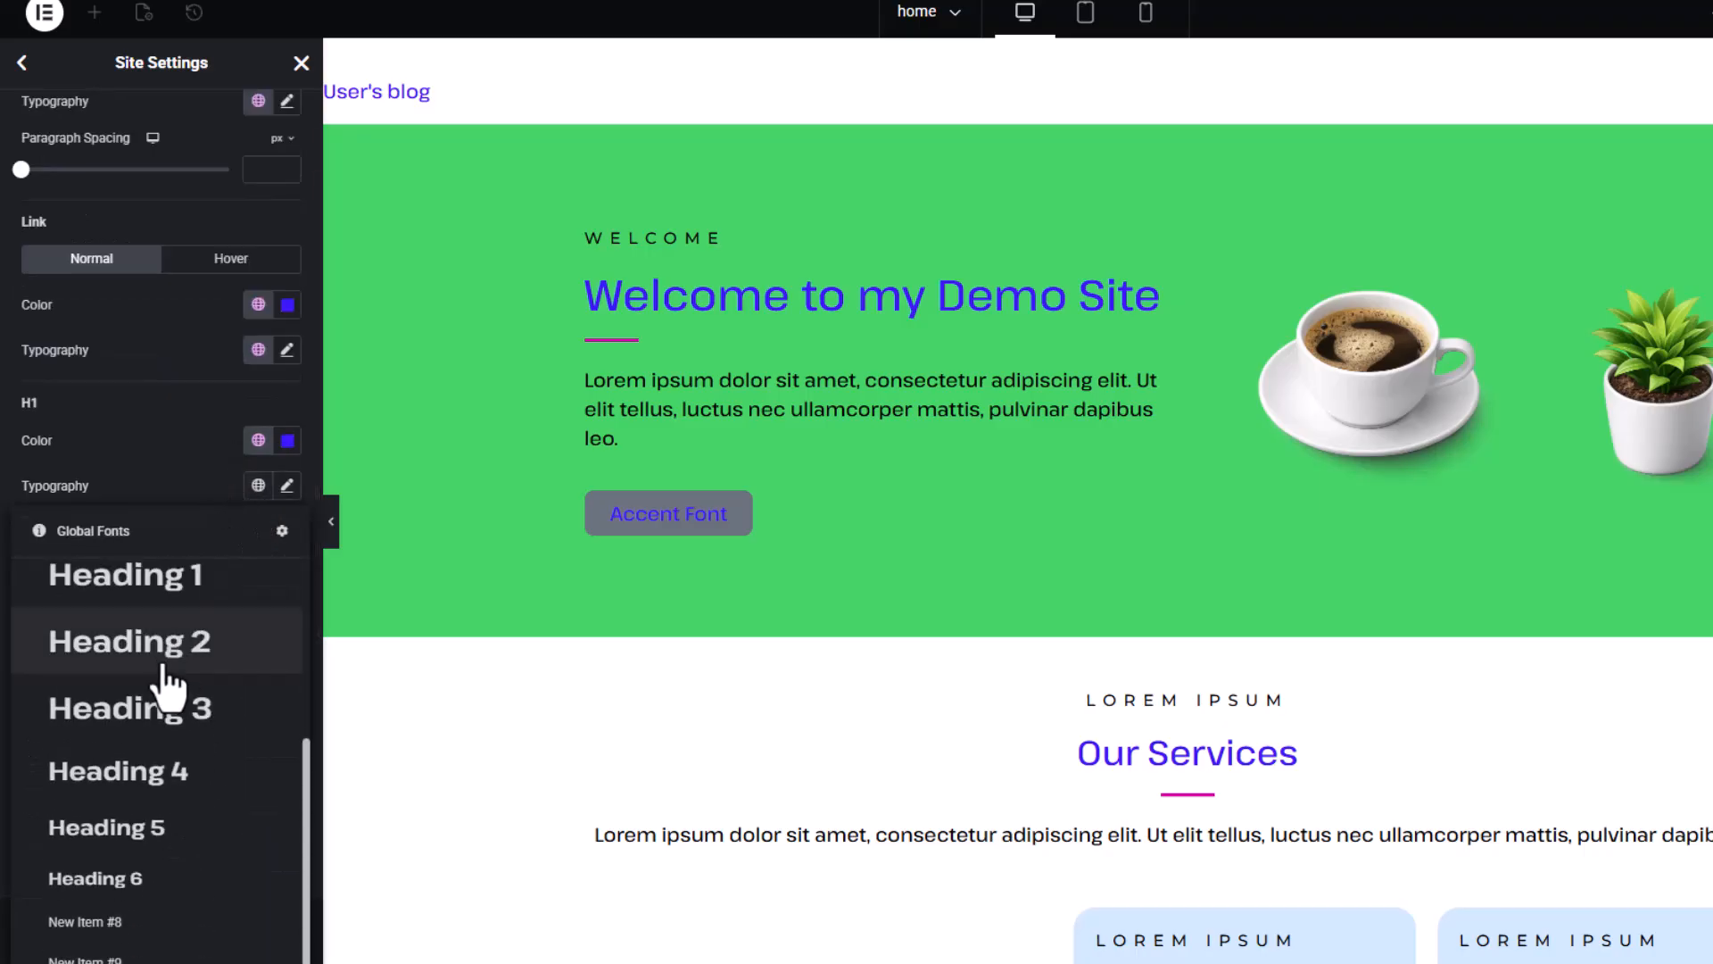
{"action": "left_click", "coordinate": [156, 580]}
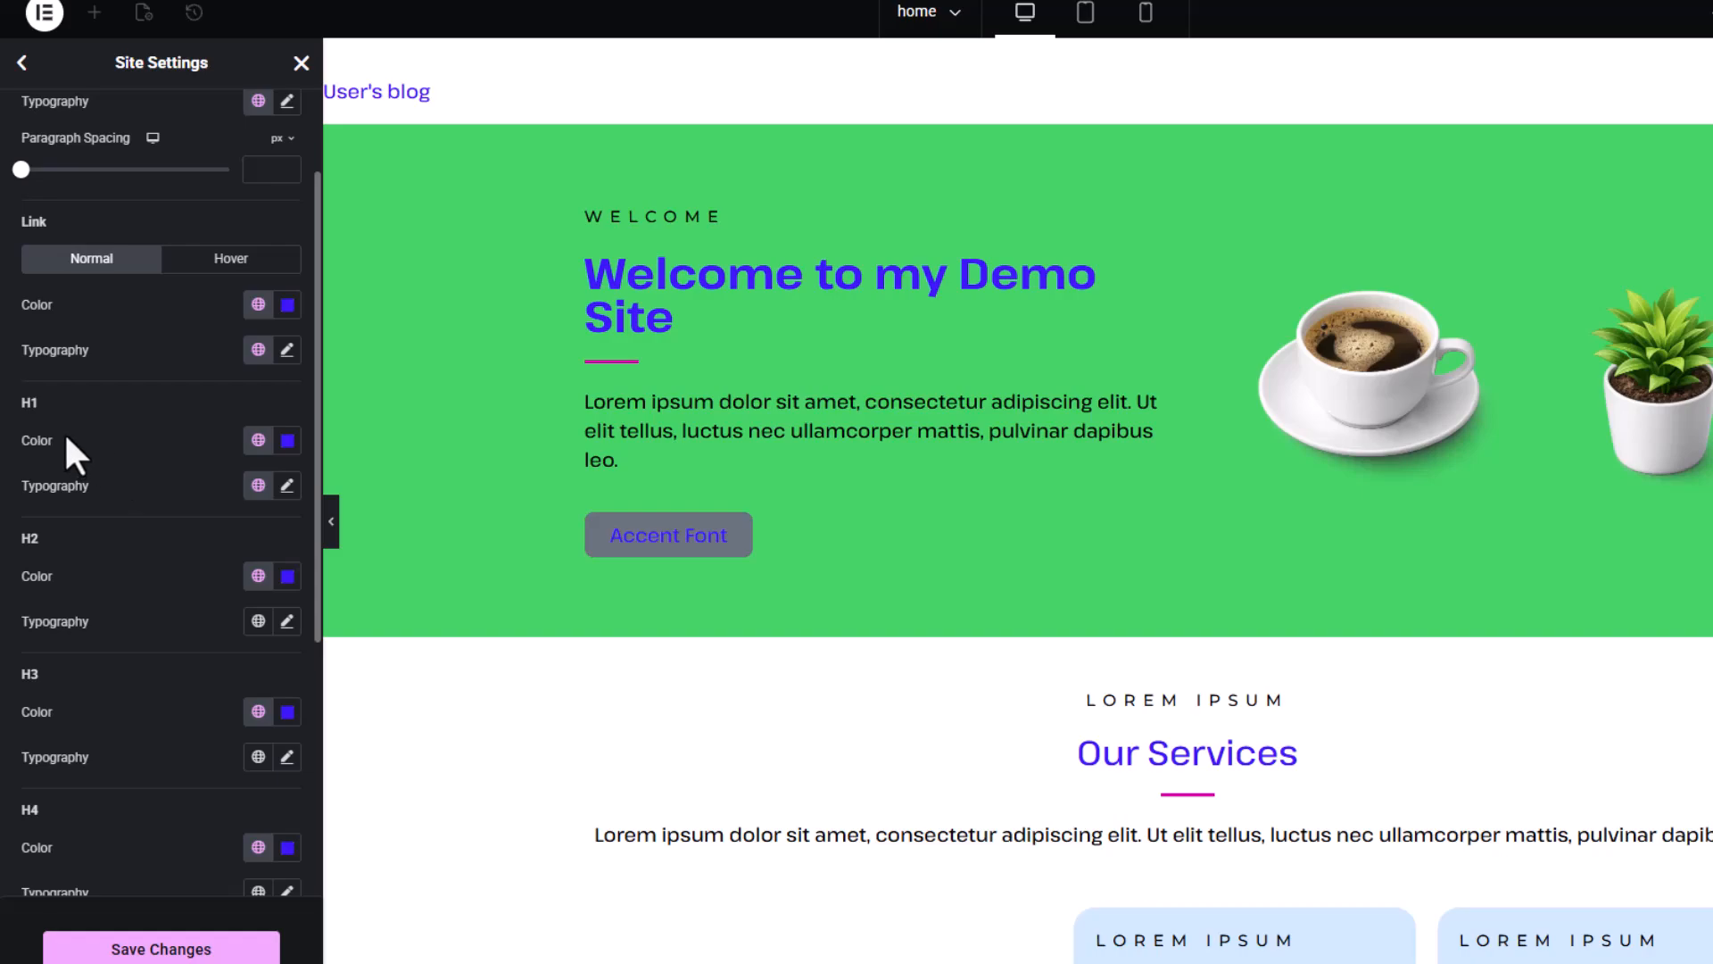
Step: Assign the global Heading 2 font to the H2 typography and the Heading 3 font to the H3 typography
{"action": "left_click", "coordinate": [255, 623]}
{"action": "scroll", "coordinate": [191, 432], "scroll_direction": "down", "scroll_amount": 1}
{"action": "left_click", "coordinate": [183, 455]}
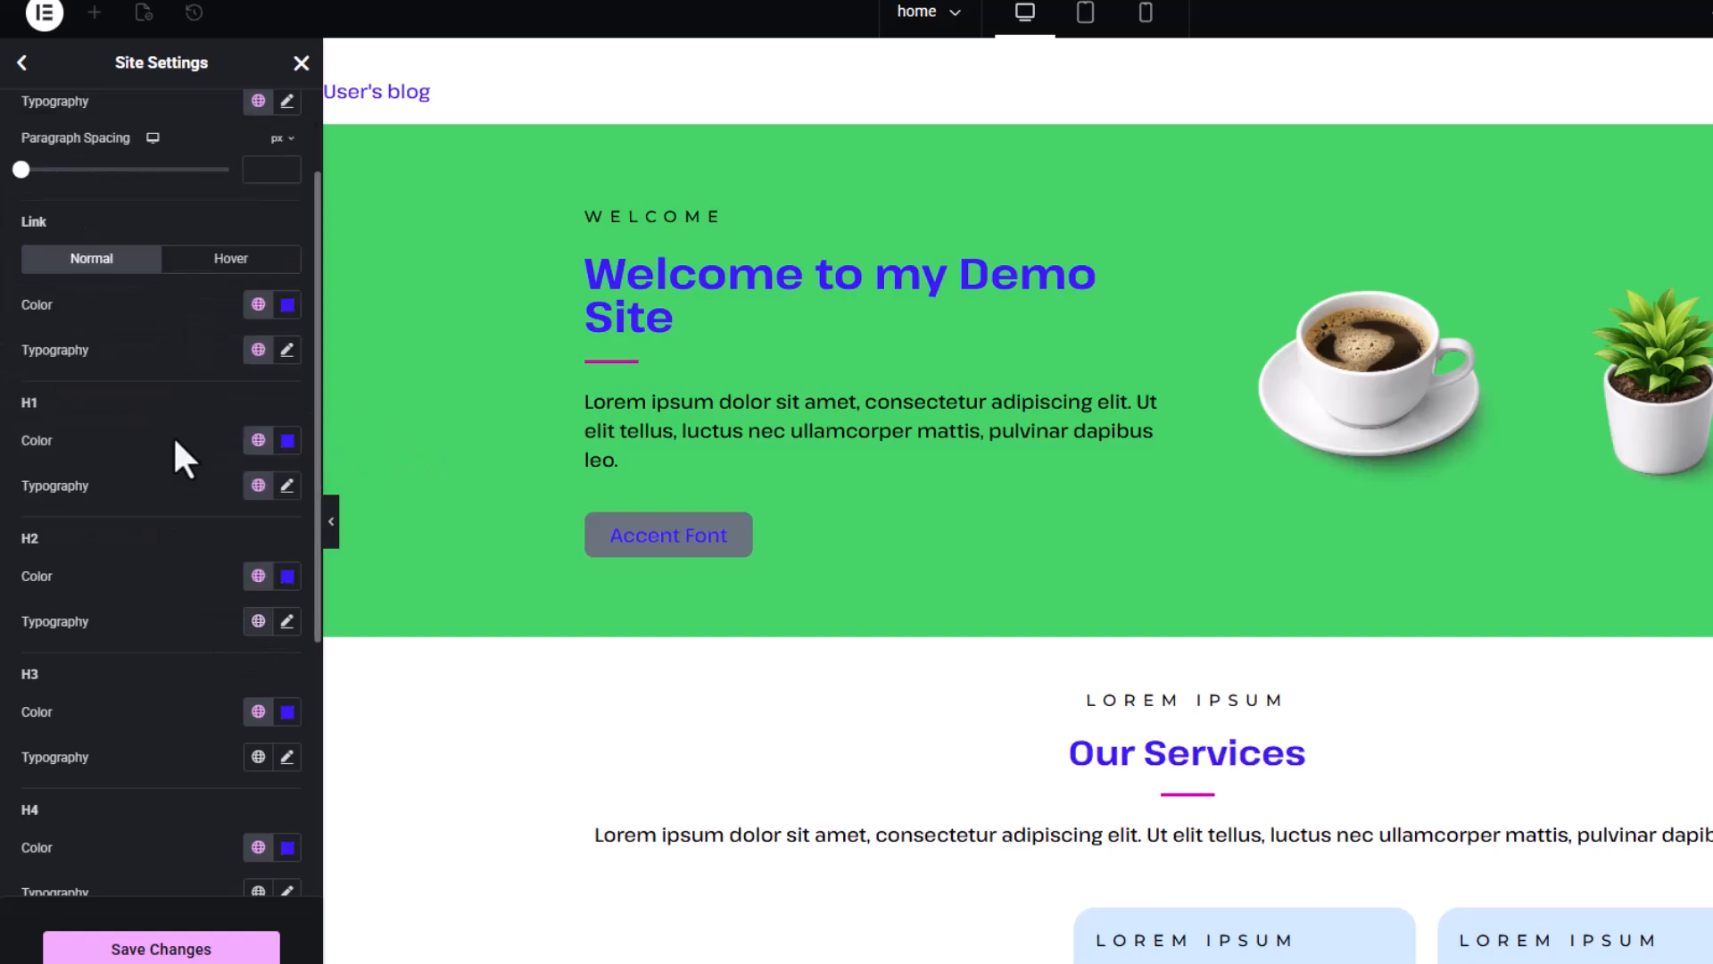
{"action": "scroll", "coordinate": [176, 457], "scroll_direction": "down", "scroll_amount": 1}
{"action": "left_click", "coordinate": [256, 650]}
{"action": "scroll", "coordinate": [191, 438], "scroll_direction": "down", "scroll_amount": 2}
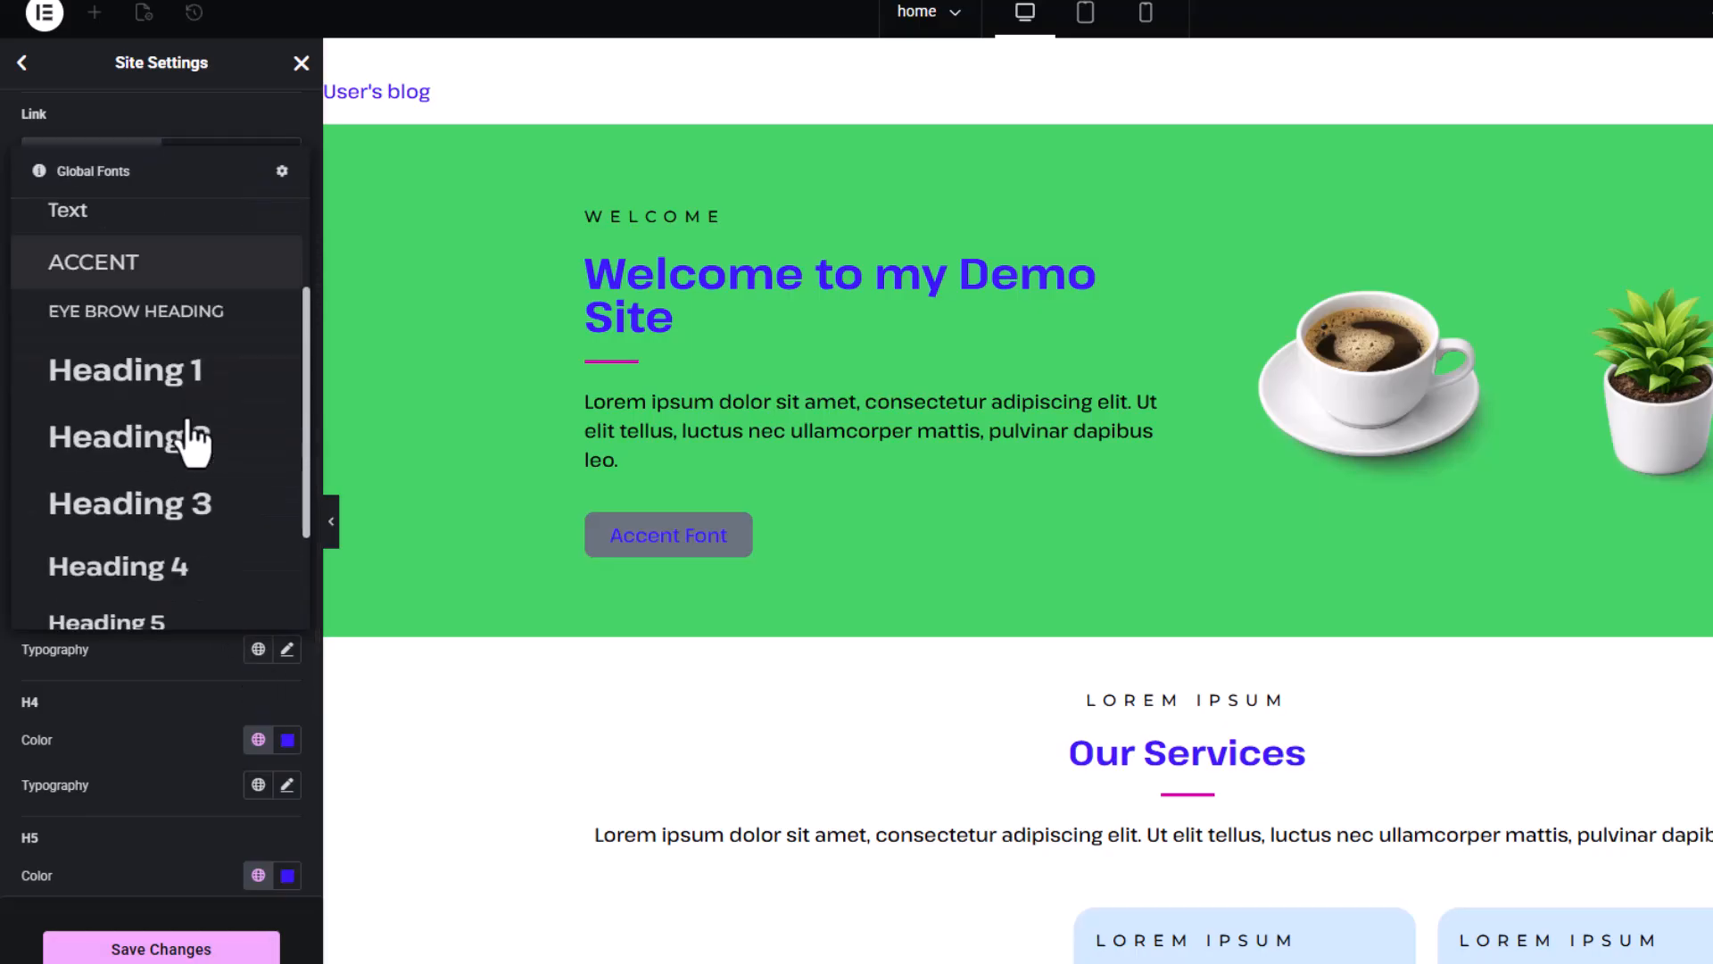
{"action": "left_click", "coordinate": [187, 361]}
Step: Assign the global Heading 4 font to the H4 typography
{"action": "scroll", "coordinate": [206, 554], "scroll_direction": "down", "scroll_amount": 3}
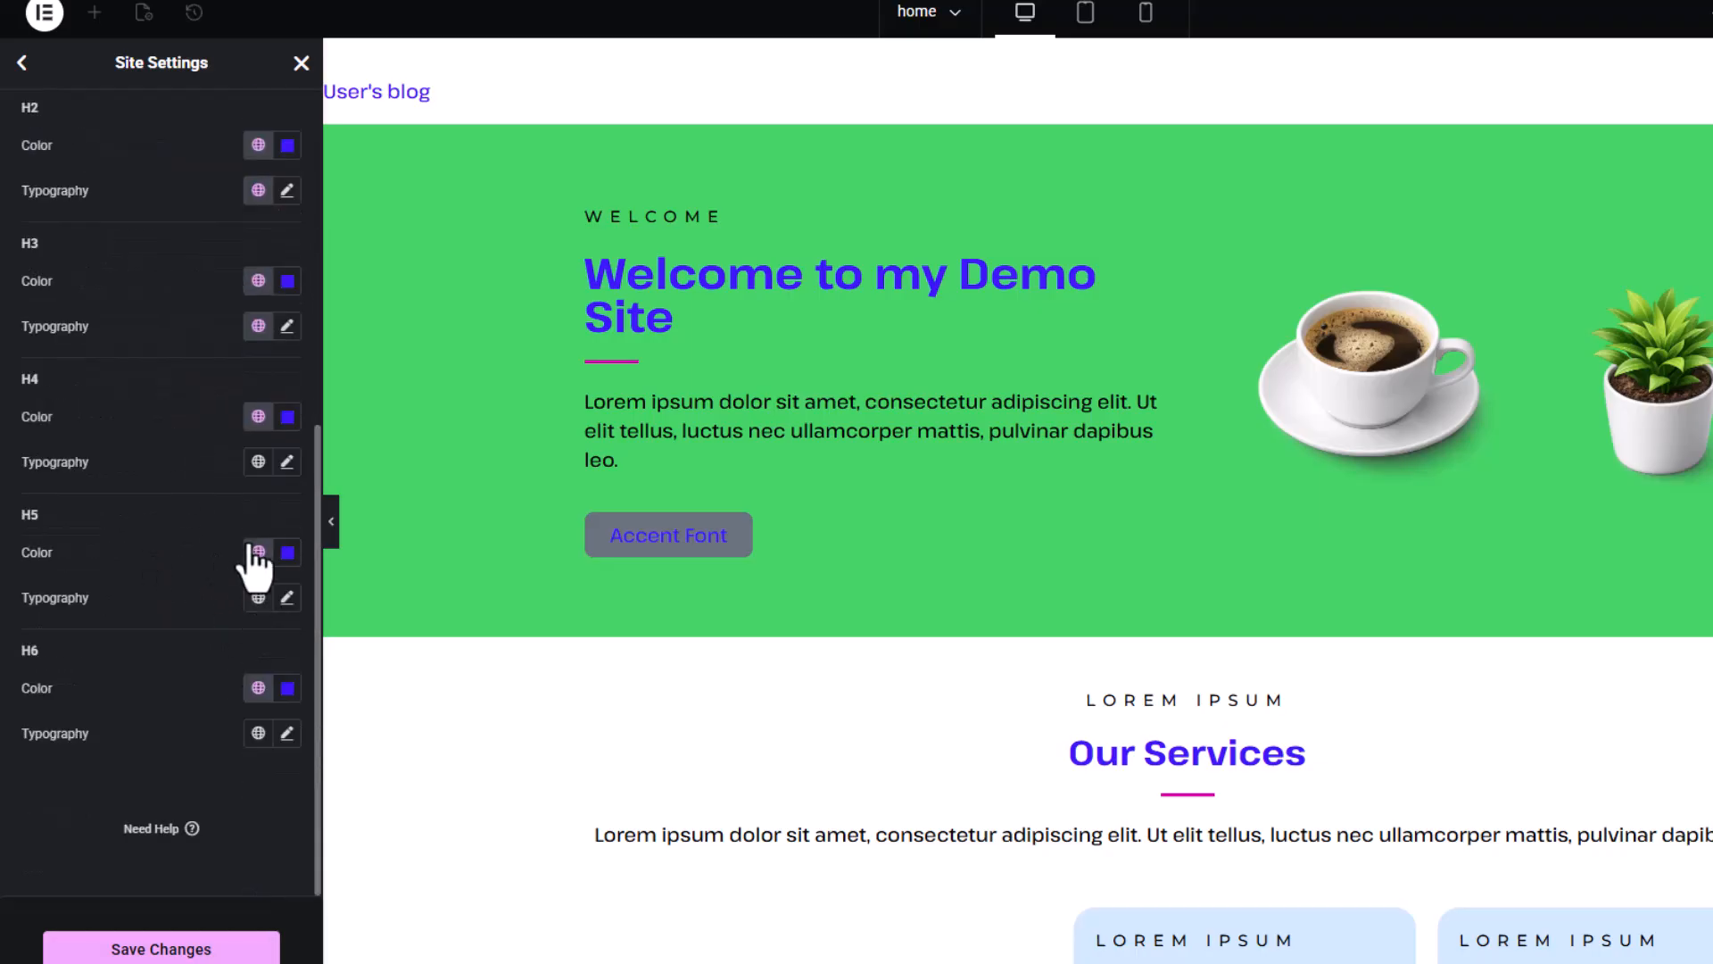
{"action": "left_click", "coordinate": [258, 461]}
{"action": "scroll", "coordinate": [198, 841], "scroll_direction": "down", "scroll_amount": 3}
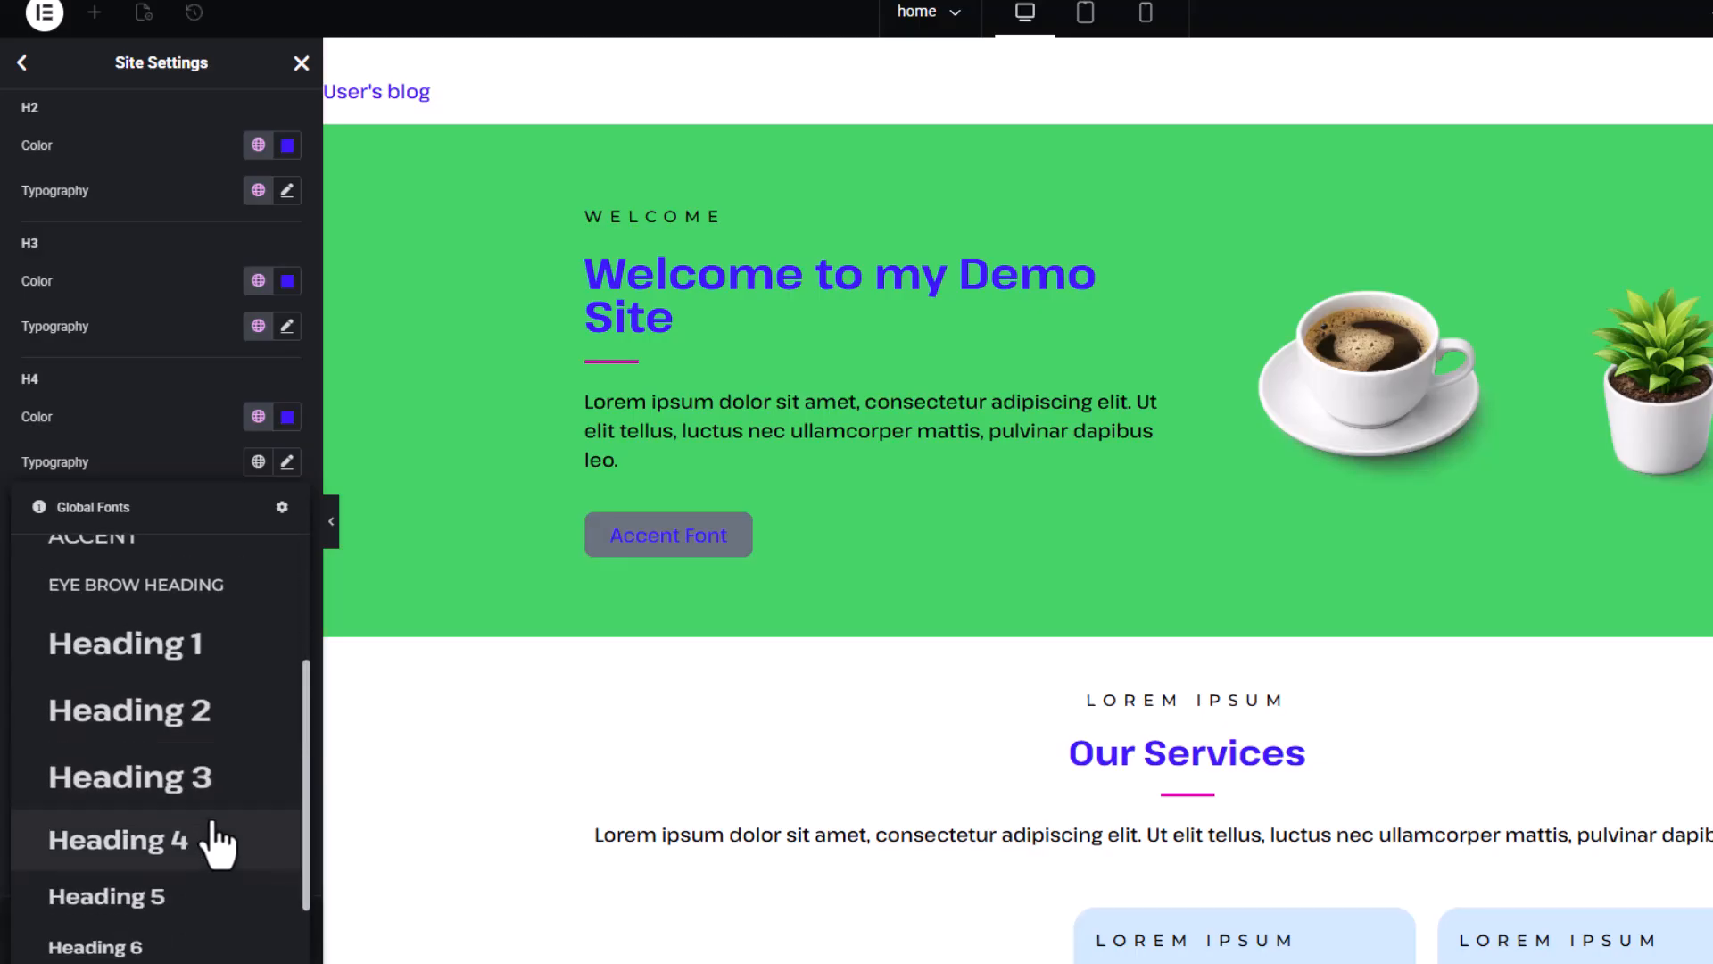
{"action": "left_click", "coordinate": [198, 840]}
Step: Assign the global Heading 5 font to the H5 typography and the Heading 6 font to the H6 typography
{"action": "left_click", "coordinate": [258, 597]}
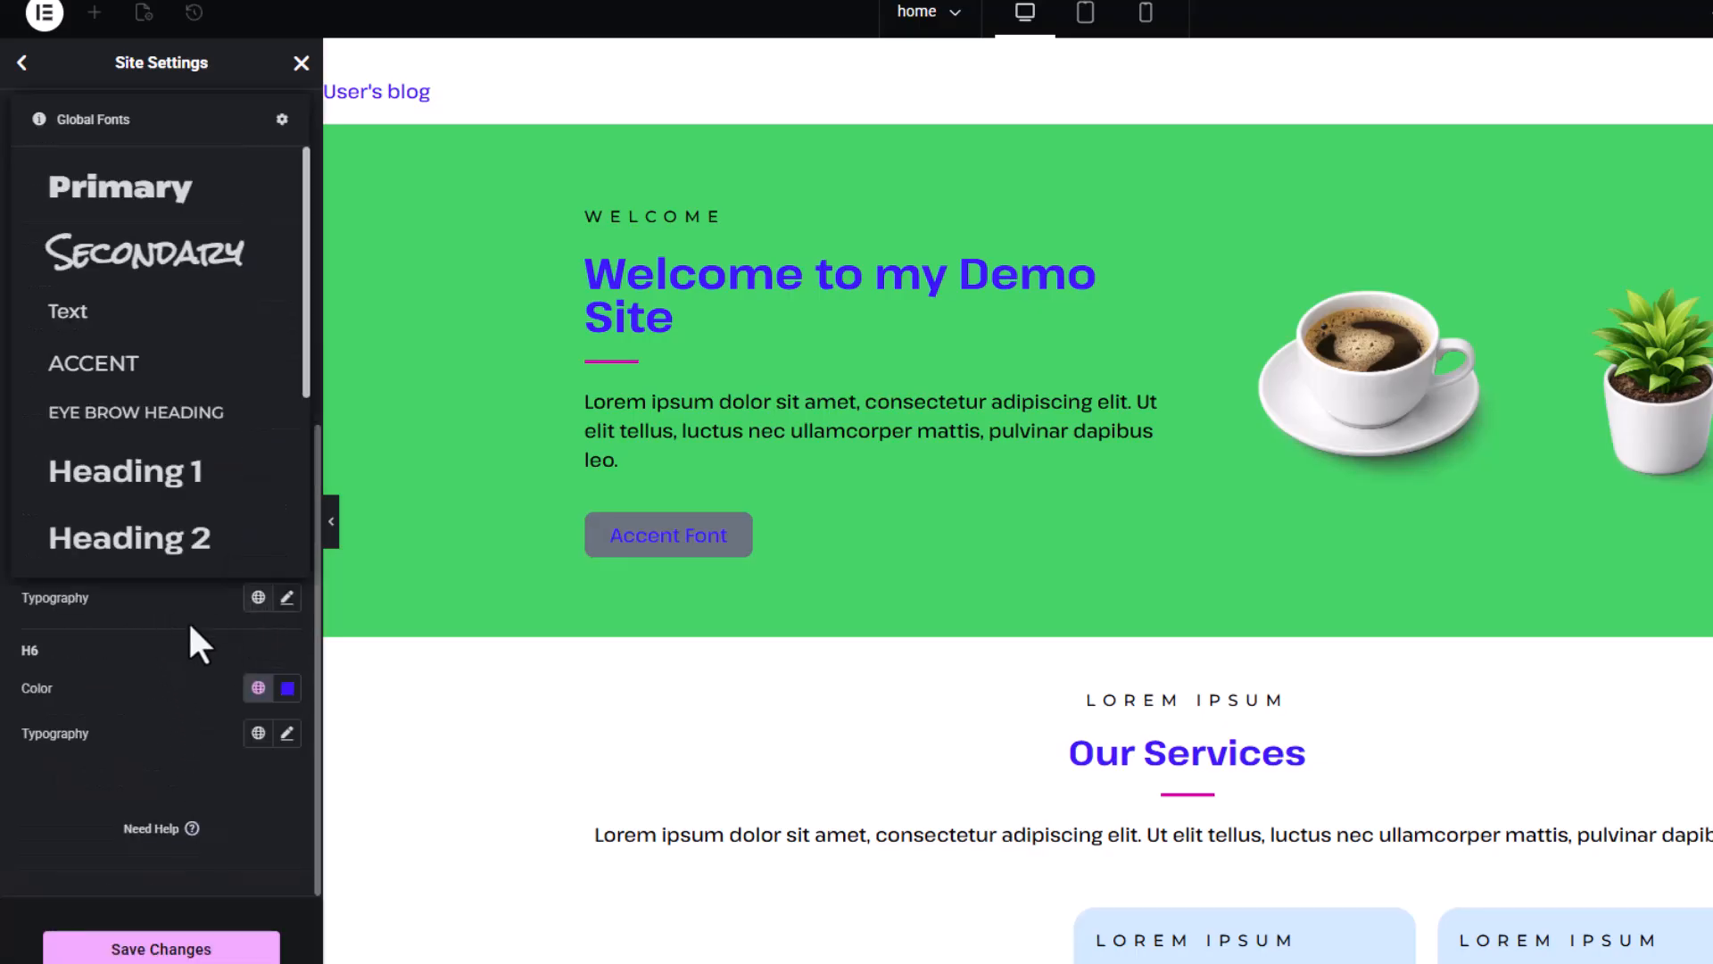
{"action": "scroll", "coordinate": [199, 455], "scroll_direction": "down", "scroll_amount": 4}
{"action": "left_click", "coordinate": [206, 416]}
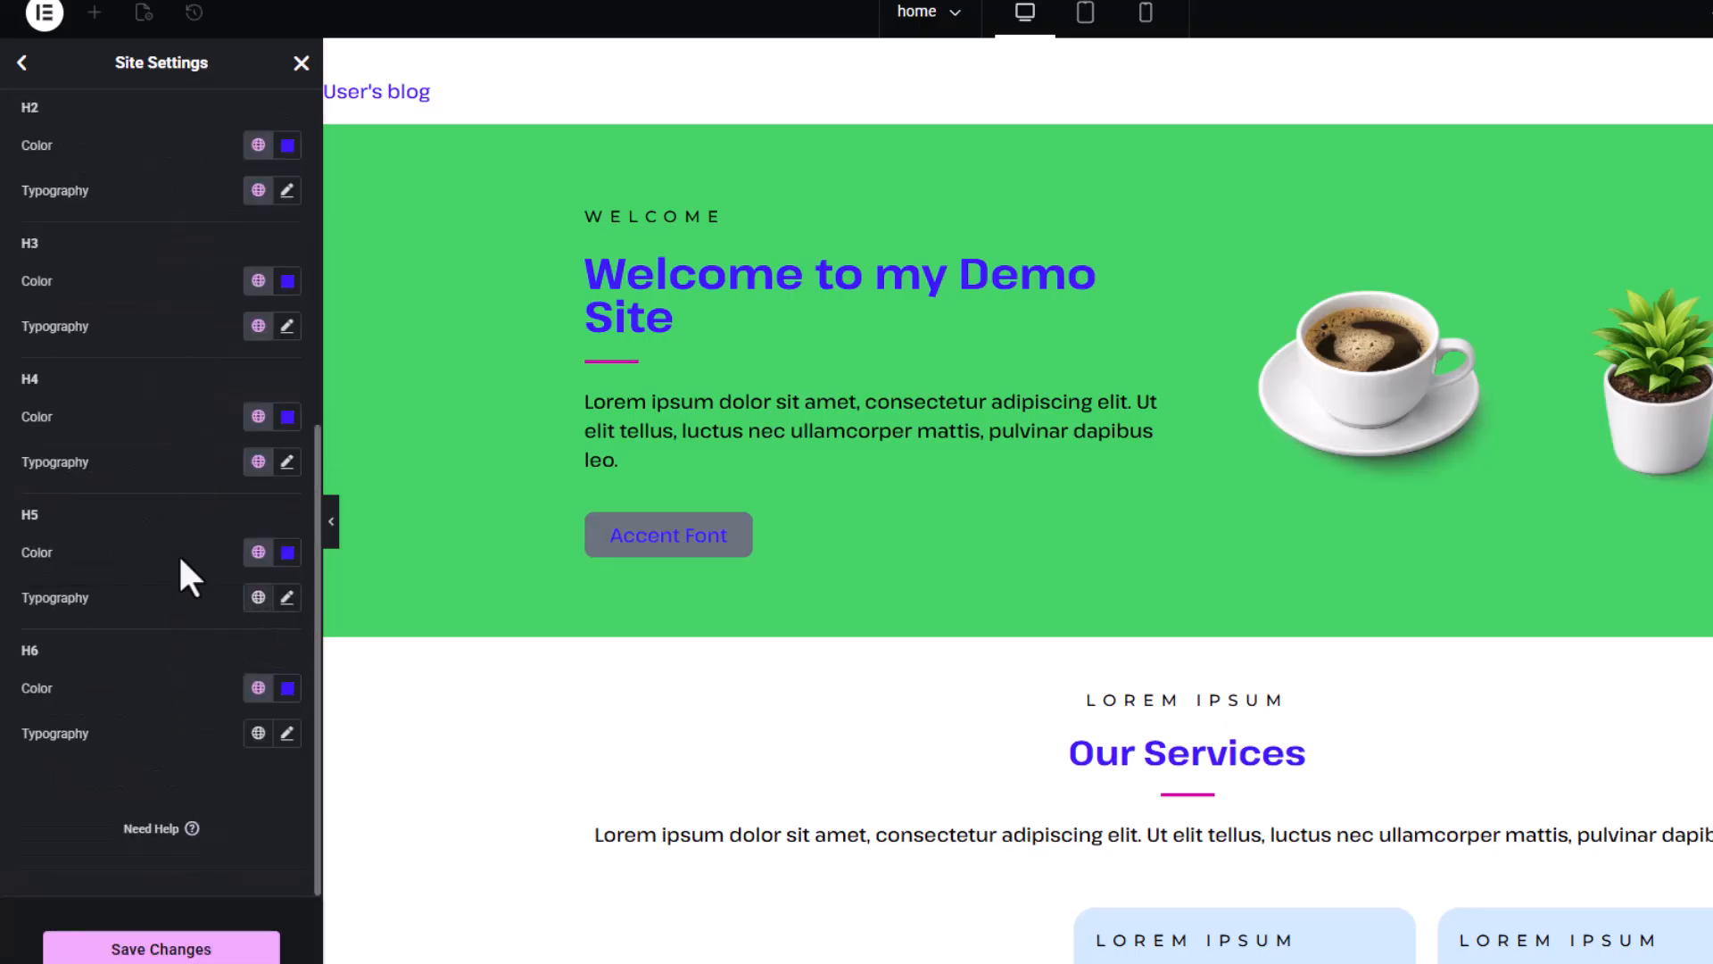
{"action": "left_click", "coordinate": [258, 732]}
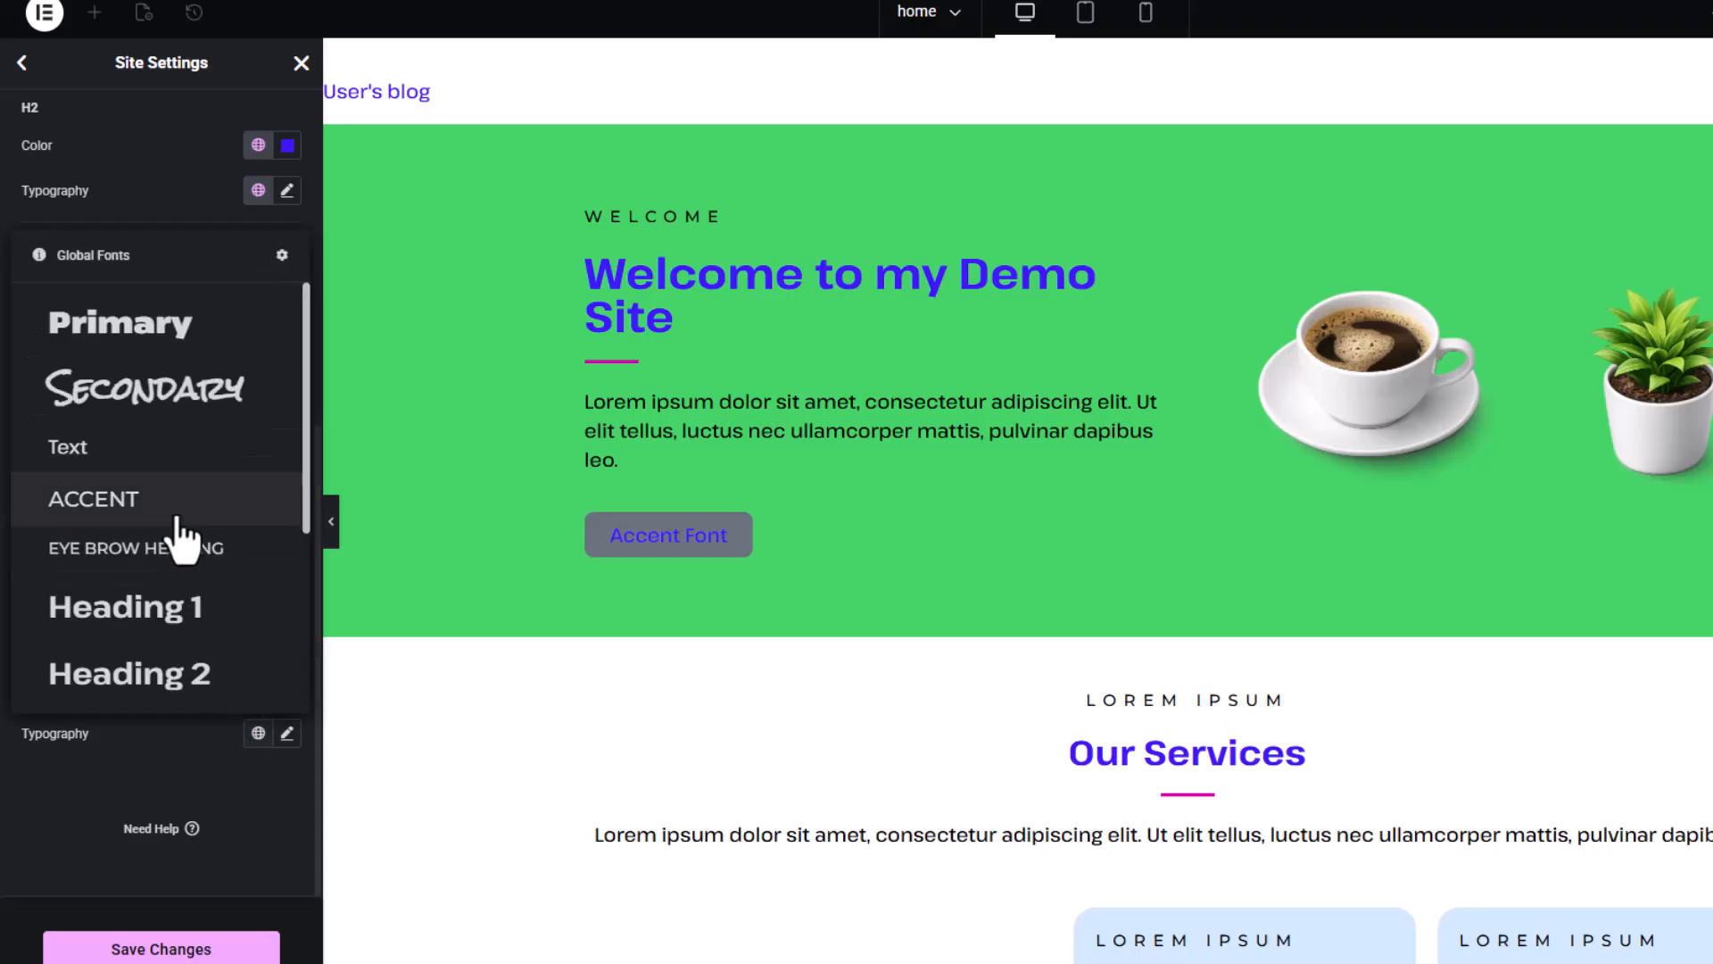
{"action": "scroll", "coordinate": [191, 535], "scroll_direction": "down", "scroll_amount": 4}
{"action": "left_click", "coordinate": [183, 616]}
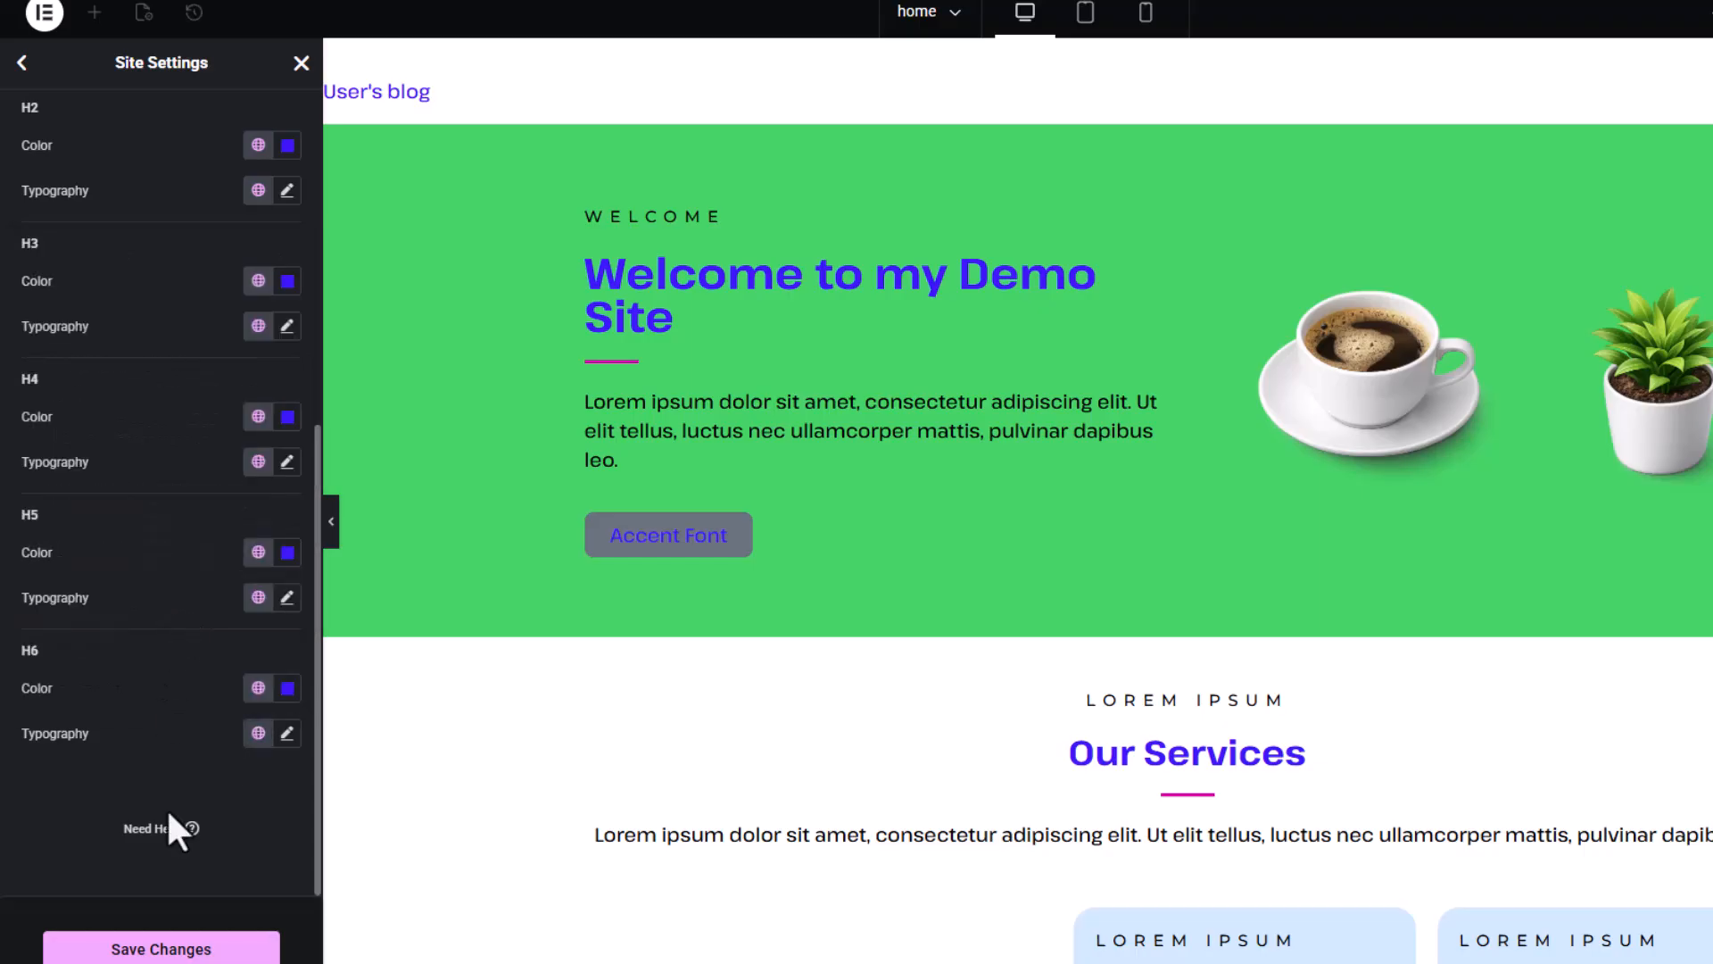
Step: Save the theme style typography changes and check the H1 to H6 sample headings on the page
{"action": "left_click", "coordinate": [268, 948]}
{"action": "scroll", "coordinate": [993, 475], "scroll_direction": "down", "scroll_amount": 10}
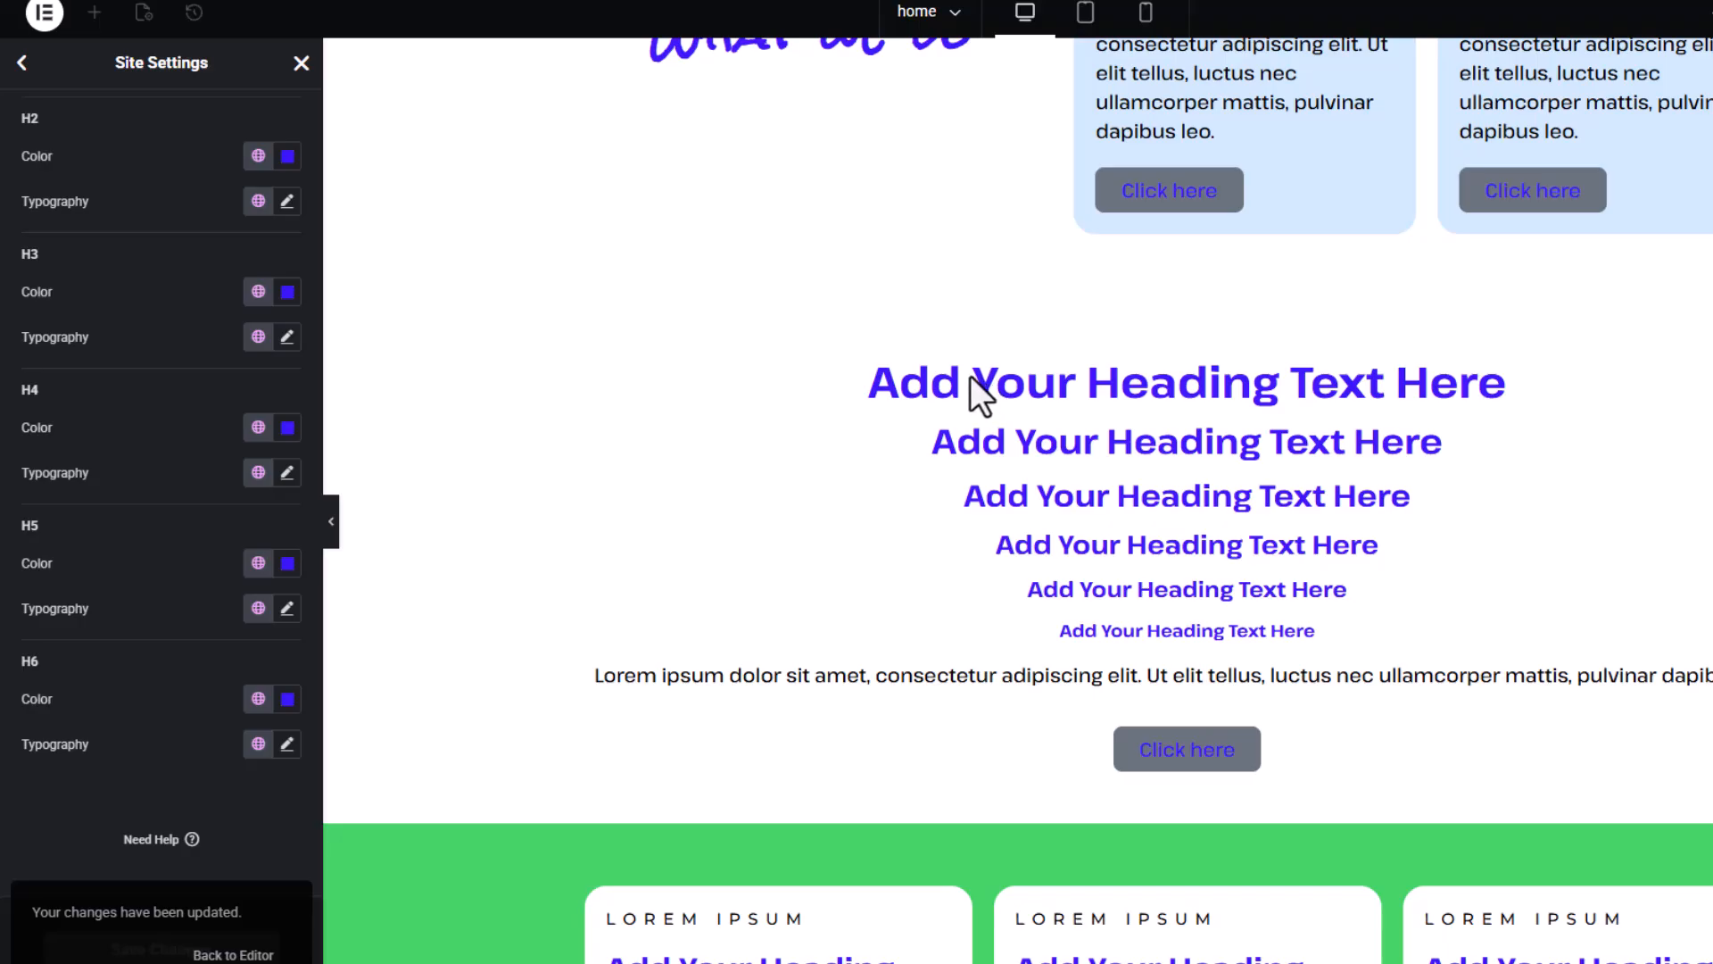
{"action": "scroll", "coordinate": [981, 393], "scroll_direction": "down", "scroll_amount": 7}
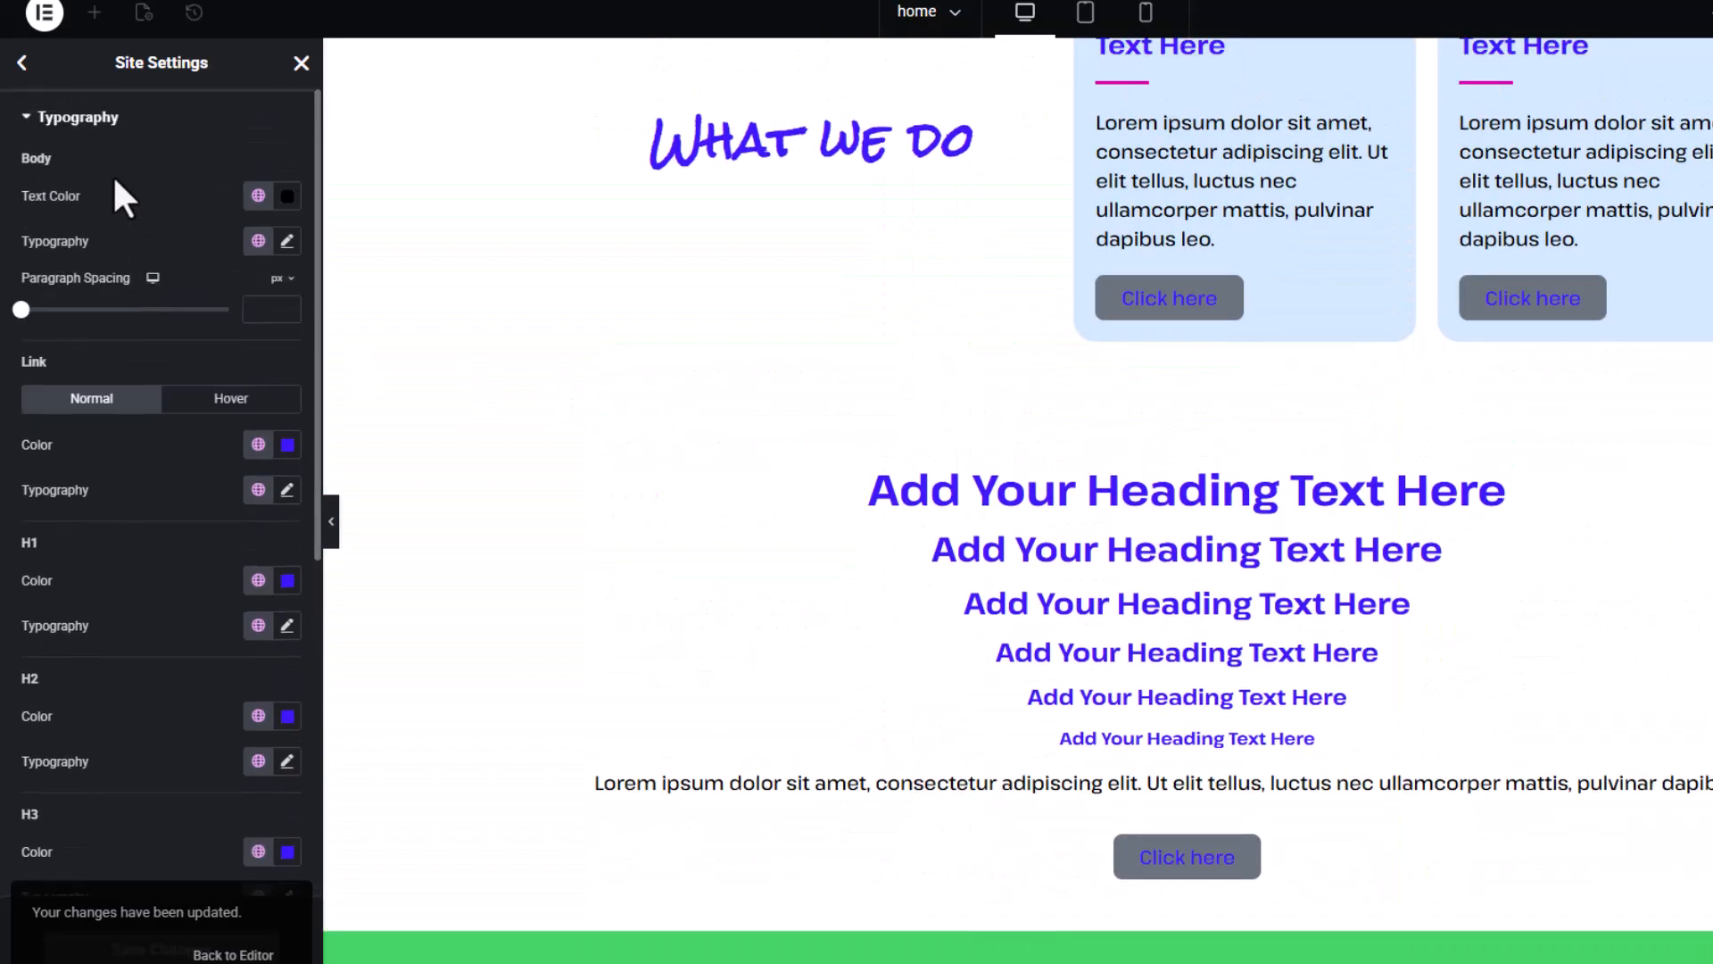
Step: Open the theme style settings for buttons with the hero section's button in view
{"action": "left_click", "coordinate": [21, 62]}
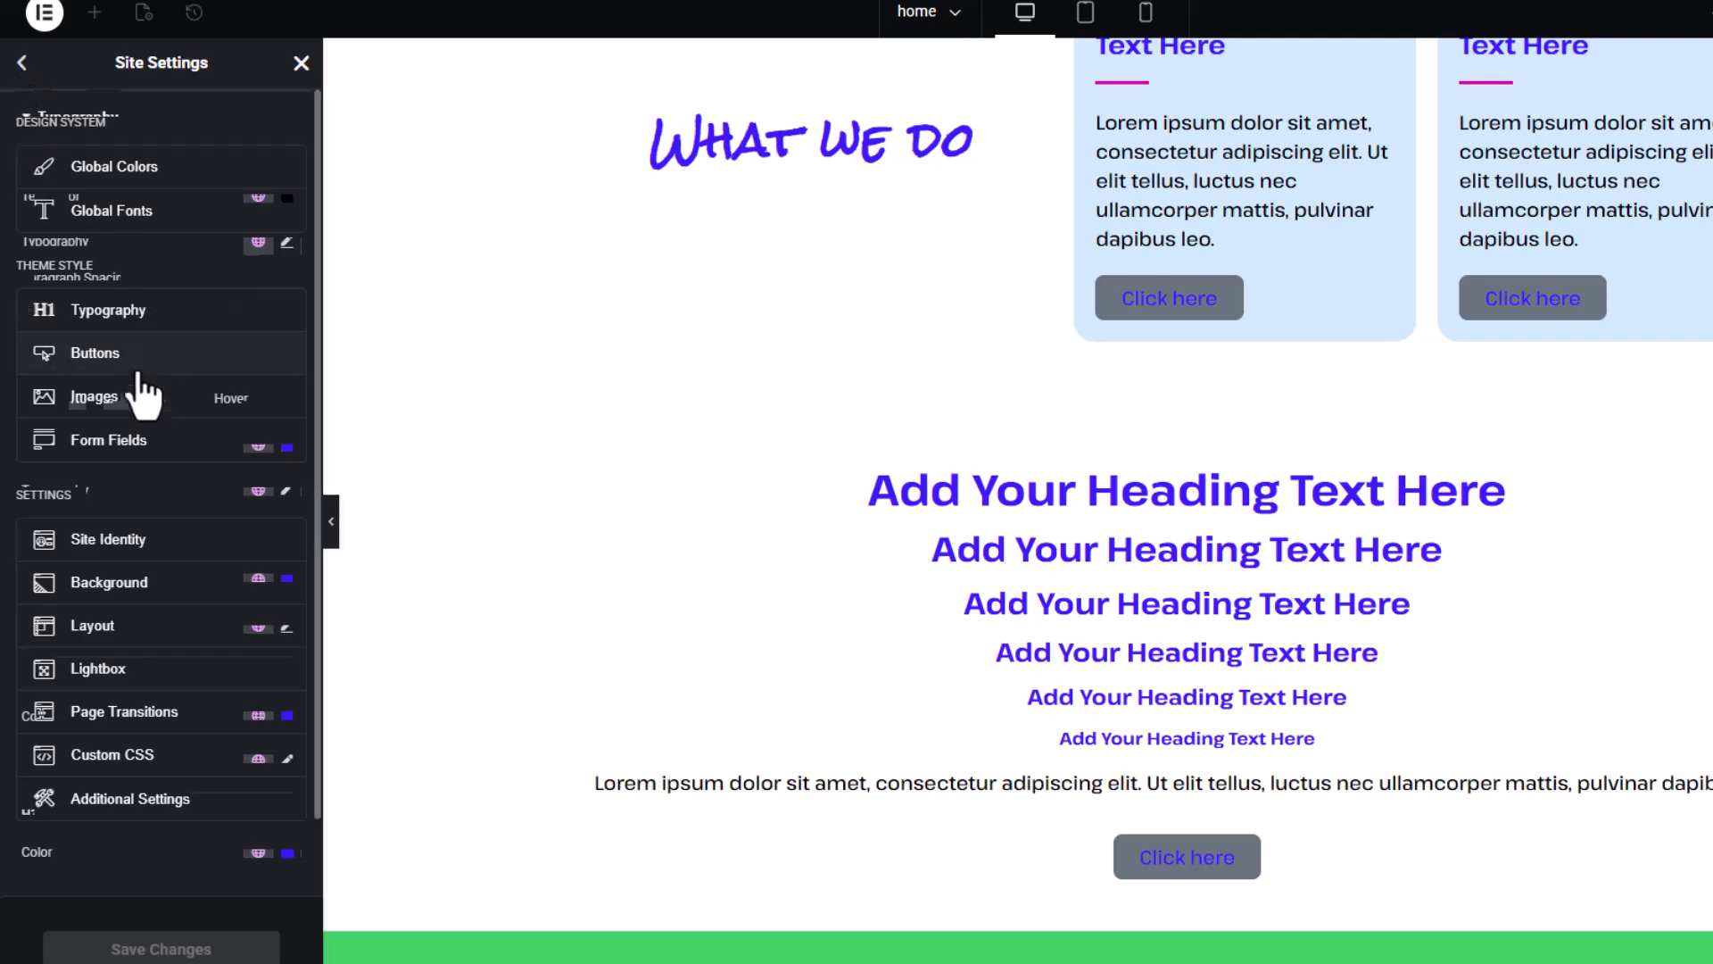
{"action": "left_click", "coordinate": [133, 355]}
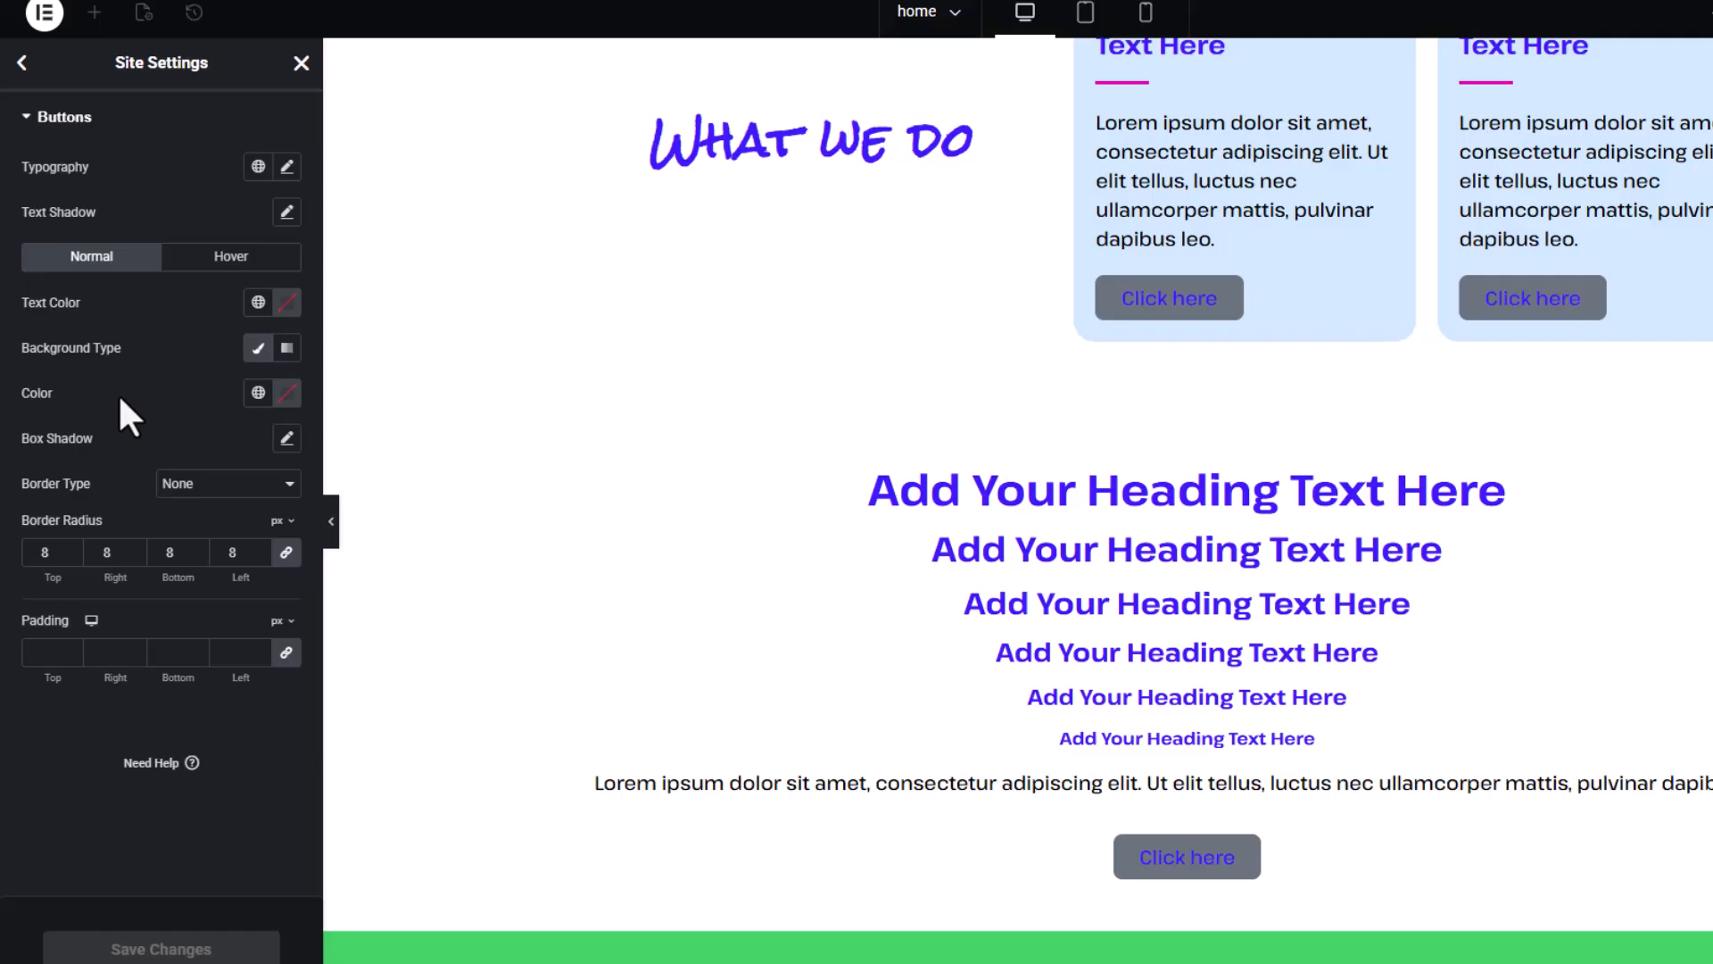
{"action": "scroll", "coordinate": [903, 447], "scroll_direction": "up", "scroll_amount": 10}
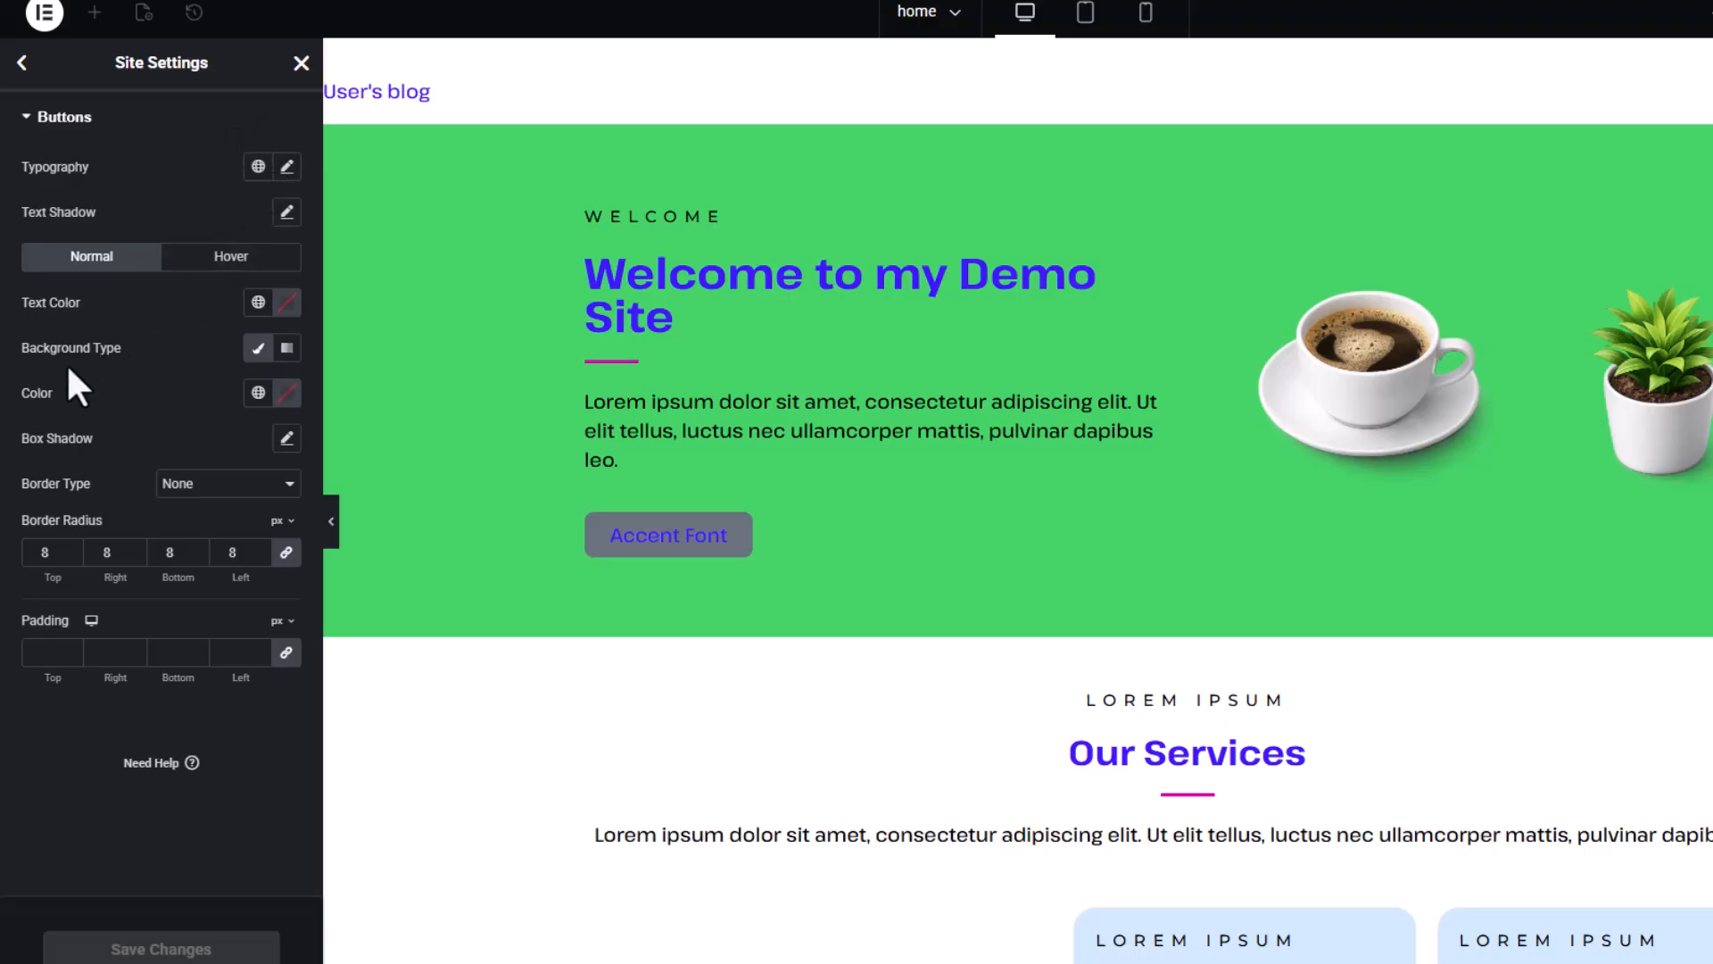
{"action": "left_click", "coordinate": [256, 394]}
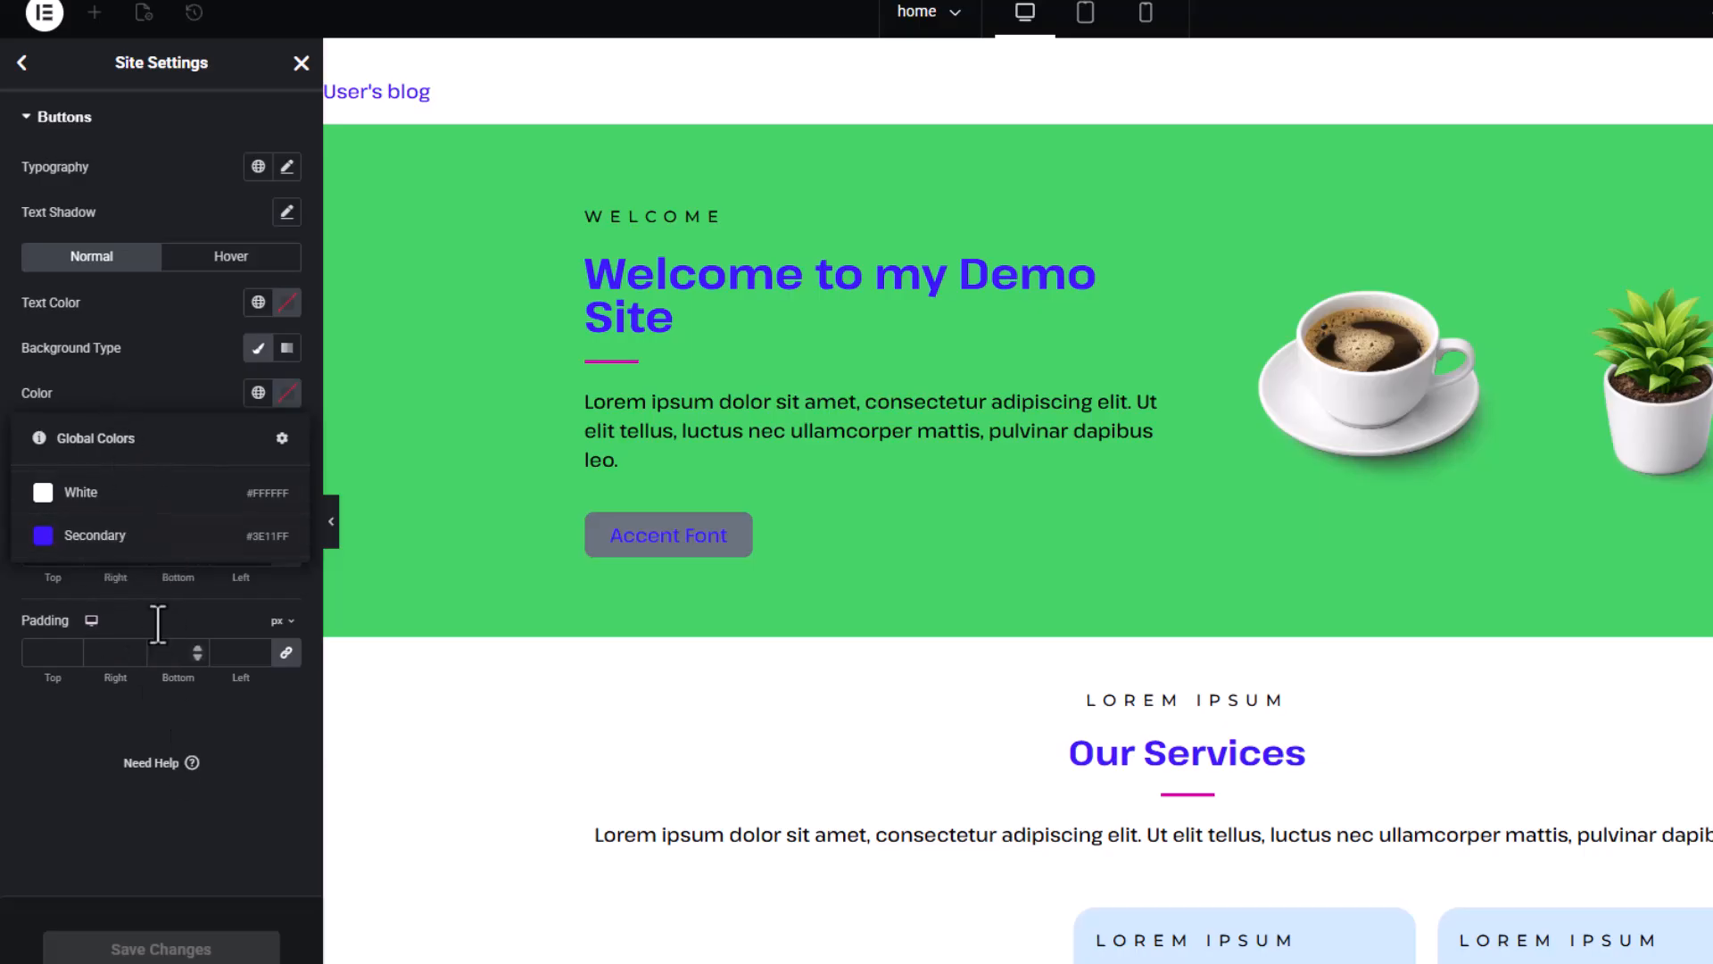
{"action": "left_click", "coordinate": [169, 374]}
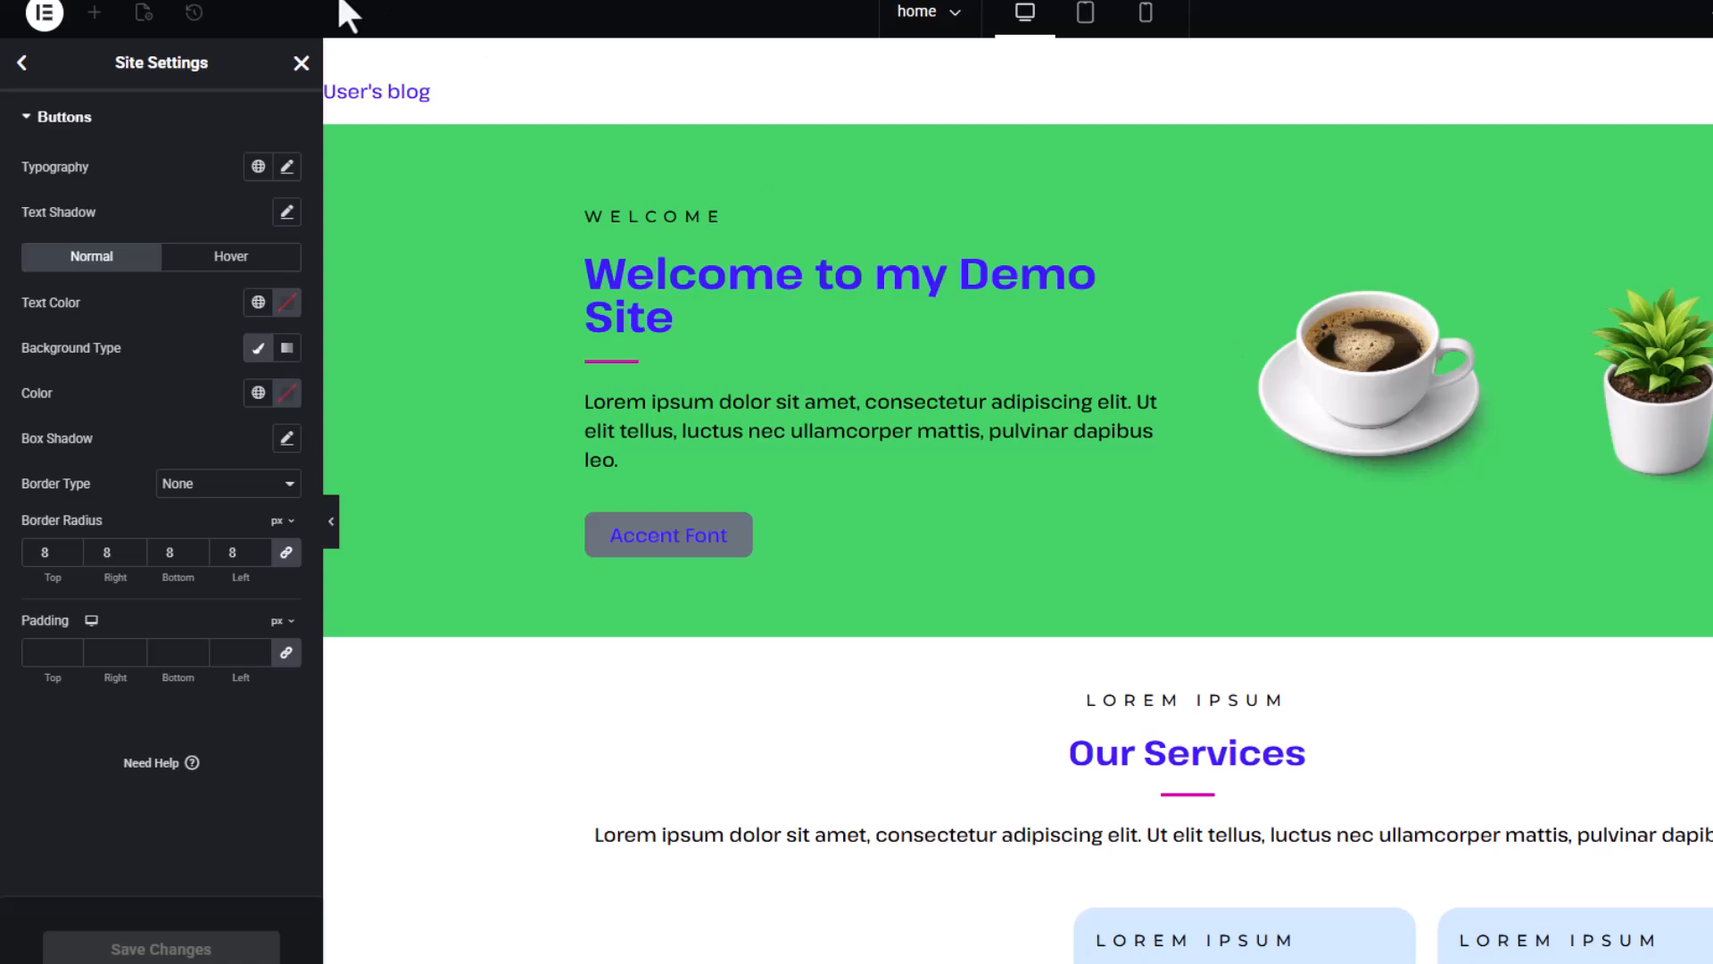
{"action": "left_click", "coordinate": [254, 393]}
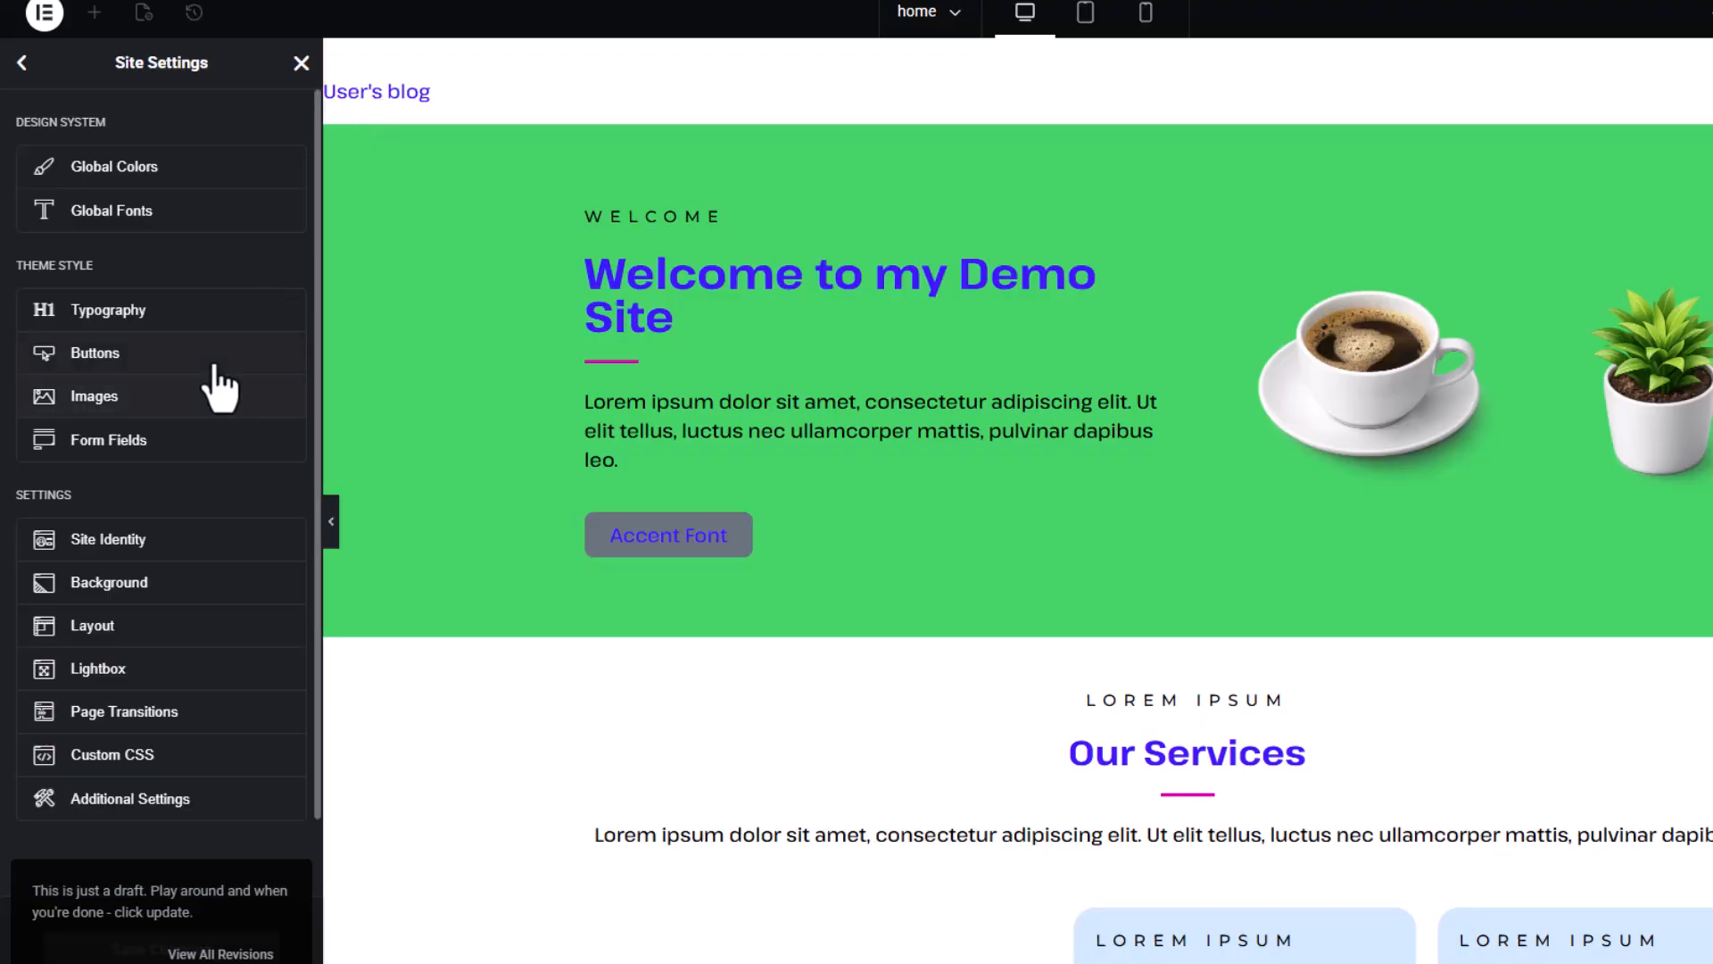
{"action": "left_click", "coordinate": [218, 370]}
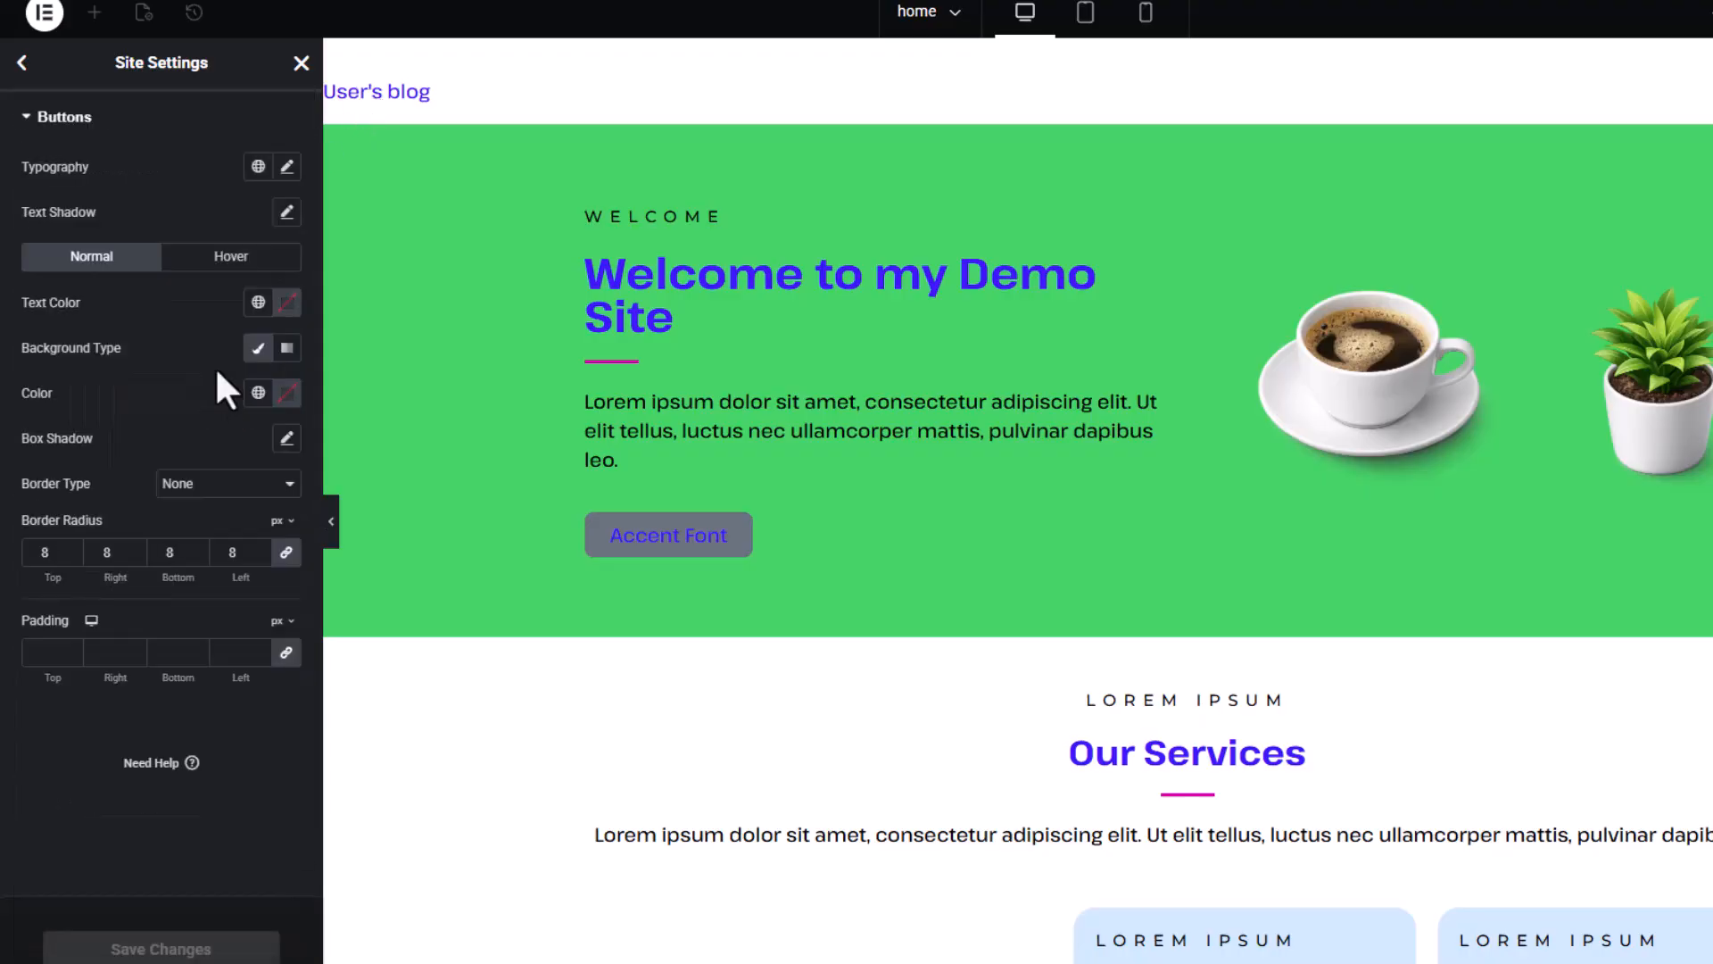
Step: Set the buttons' normal background to the global Accent color and their text to the global White color
{"action": "left_click", "coordinate": [258, 394]}
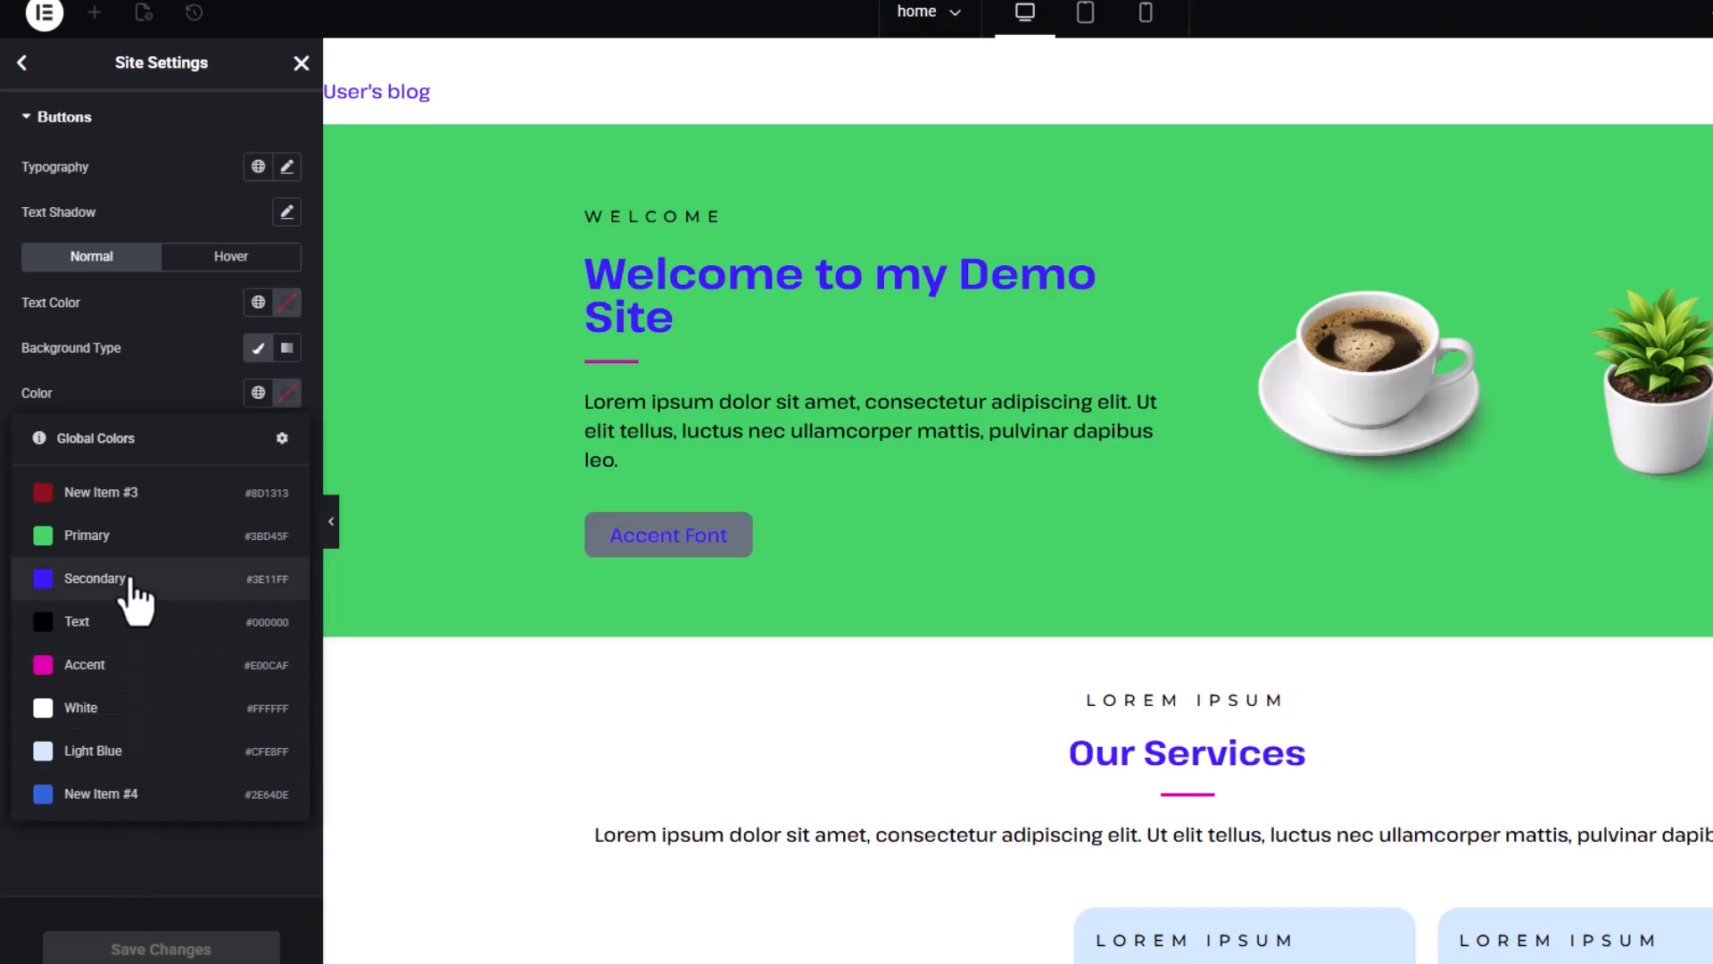
{"action": "left_click", "coordinate": [134, 678]}
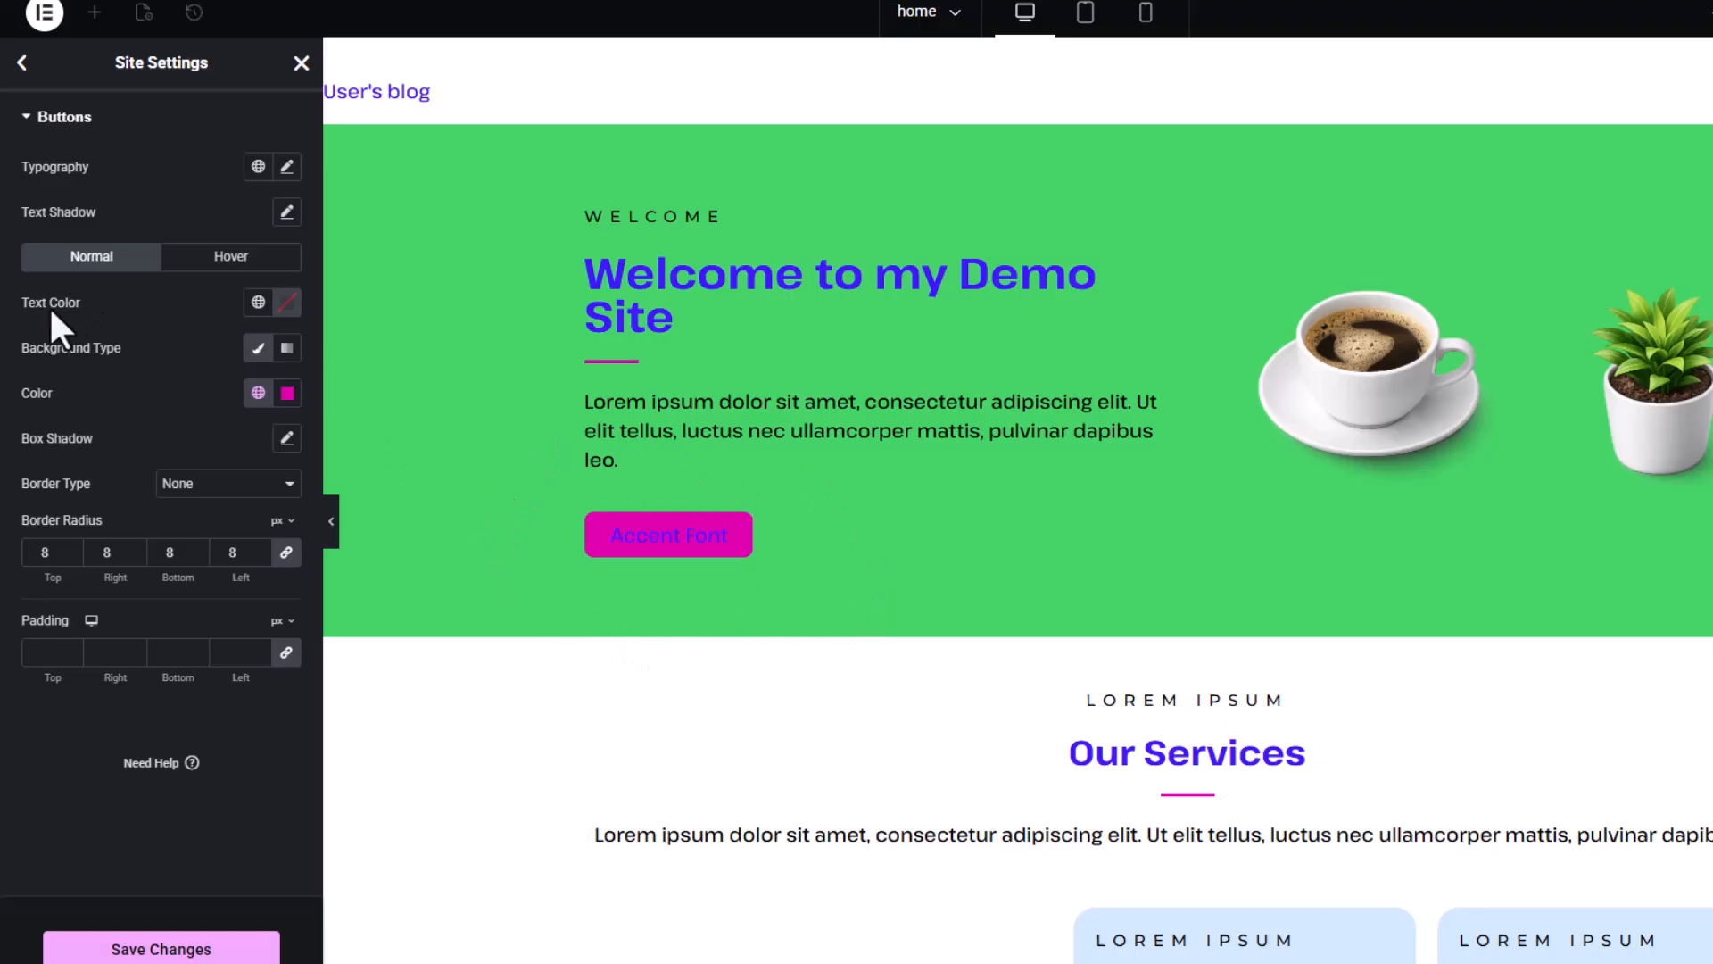
{"action": "left_click", "coordinate": [258, 301]}
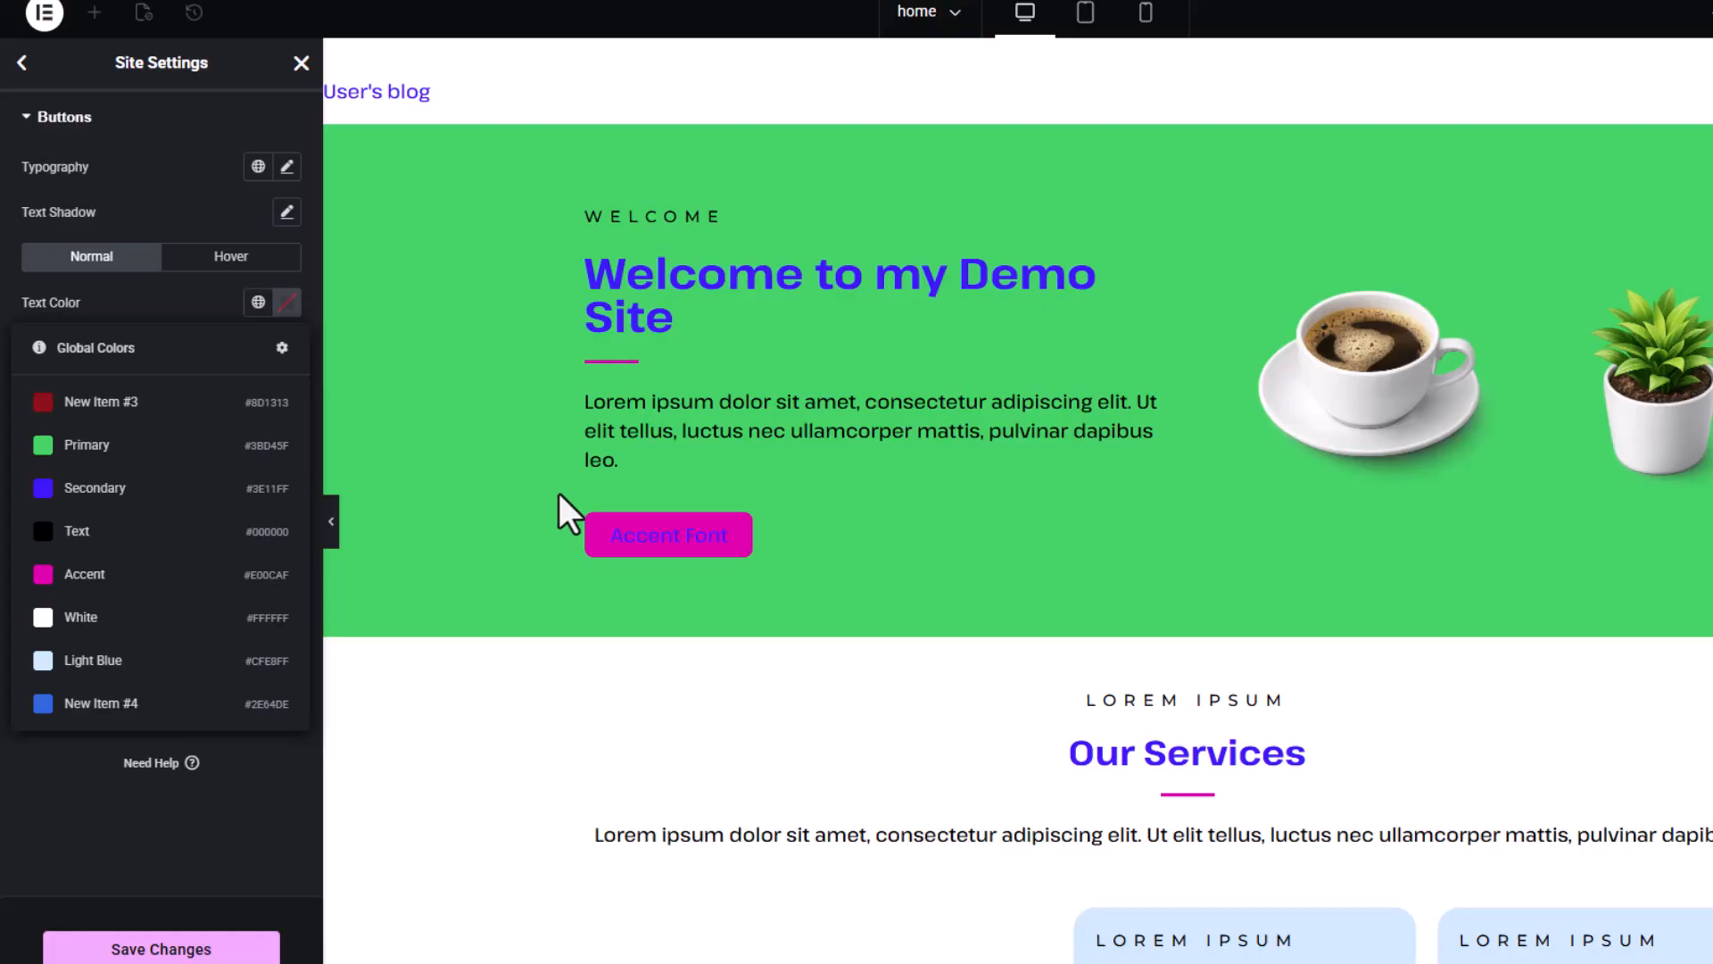
{"action": "left_click", "coordinate": [152, 622]}
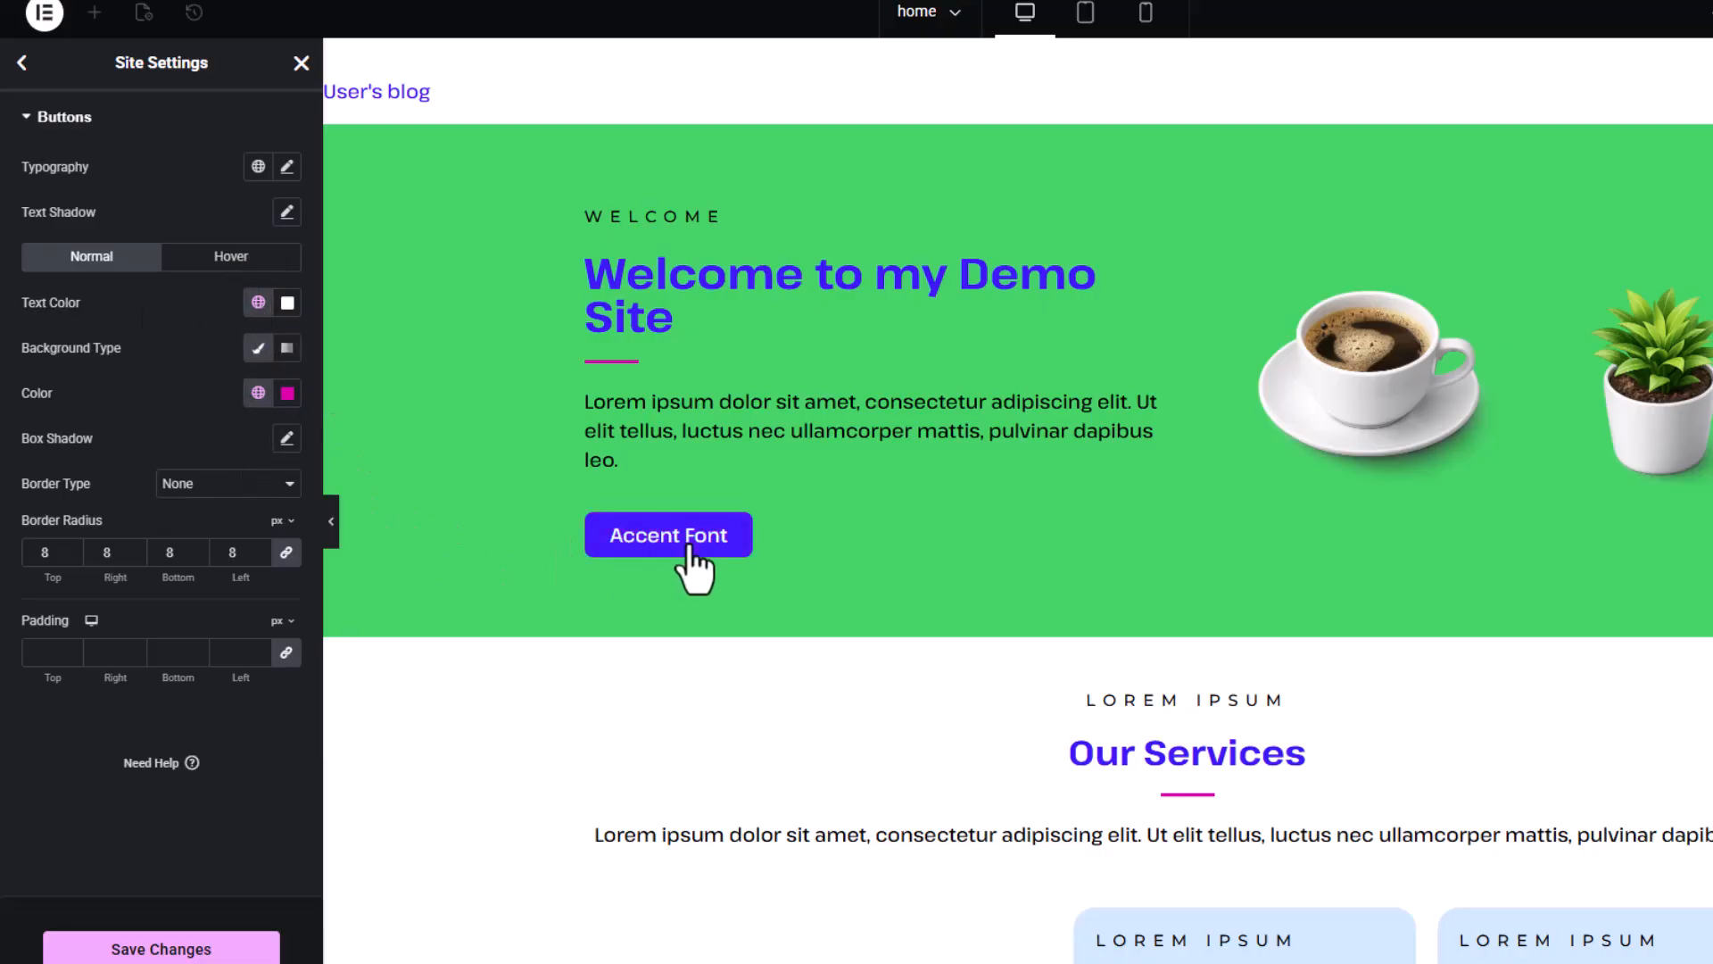
Step: Set the buttons' hover background to the global White color and their hover text to the global Text color, and check the page's buttons
{"action": "left_click", "coordinate": [240, 257]}
{"action": "left_click", "coordinate": [258, 394]}
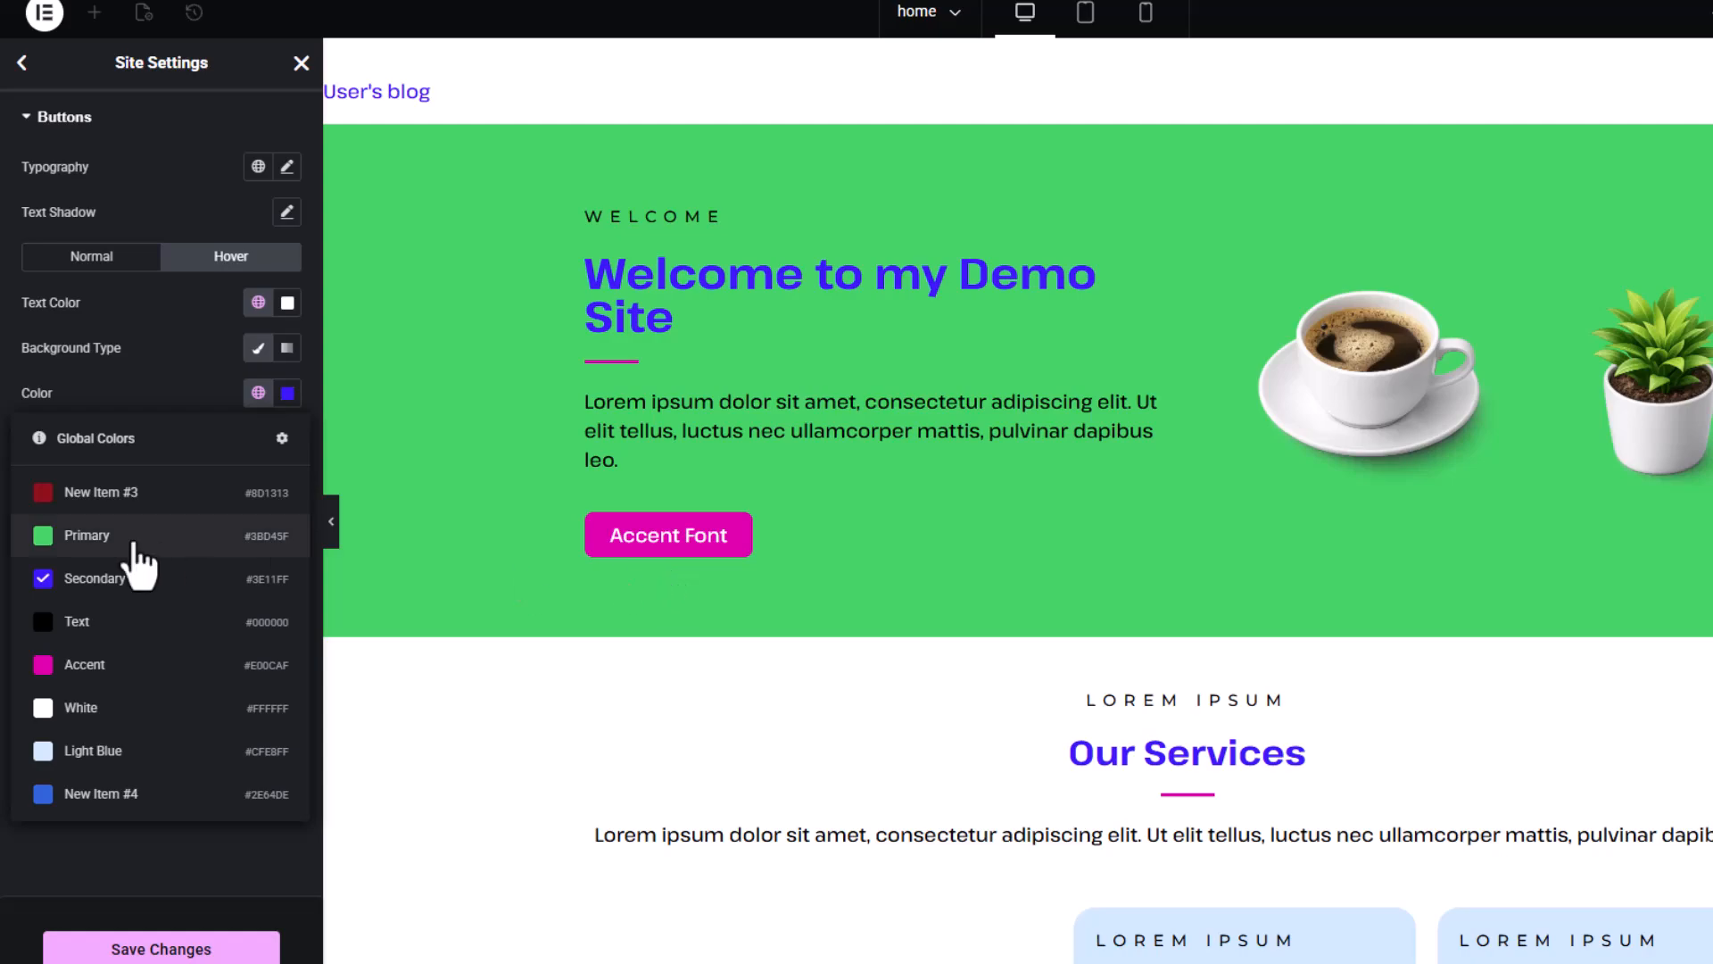
{"action": "left_click", "coordinate": [134, 539]}
{"action": "left_click", "coordinate": [258, 394]}
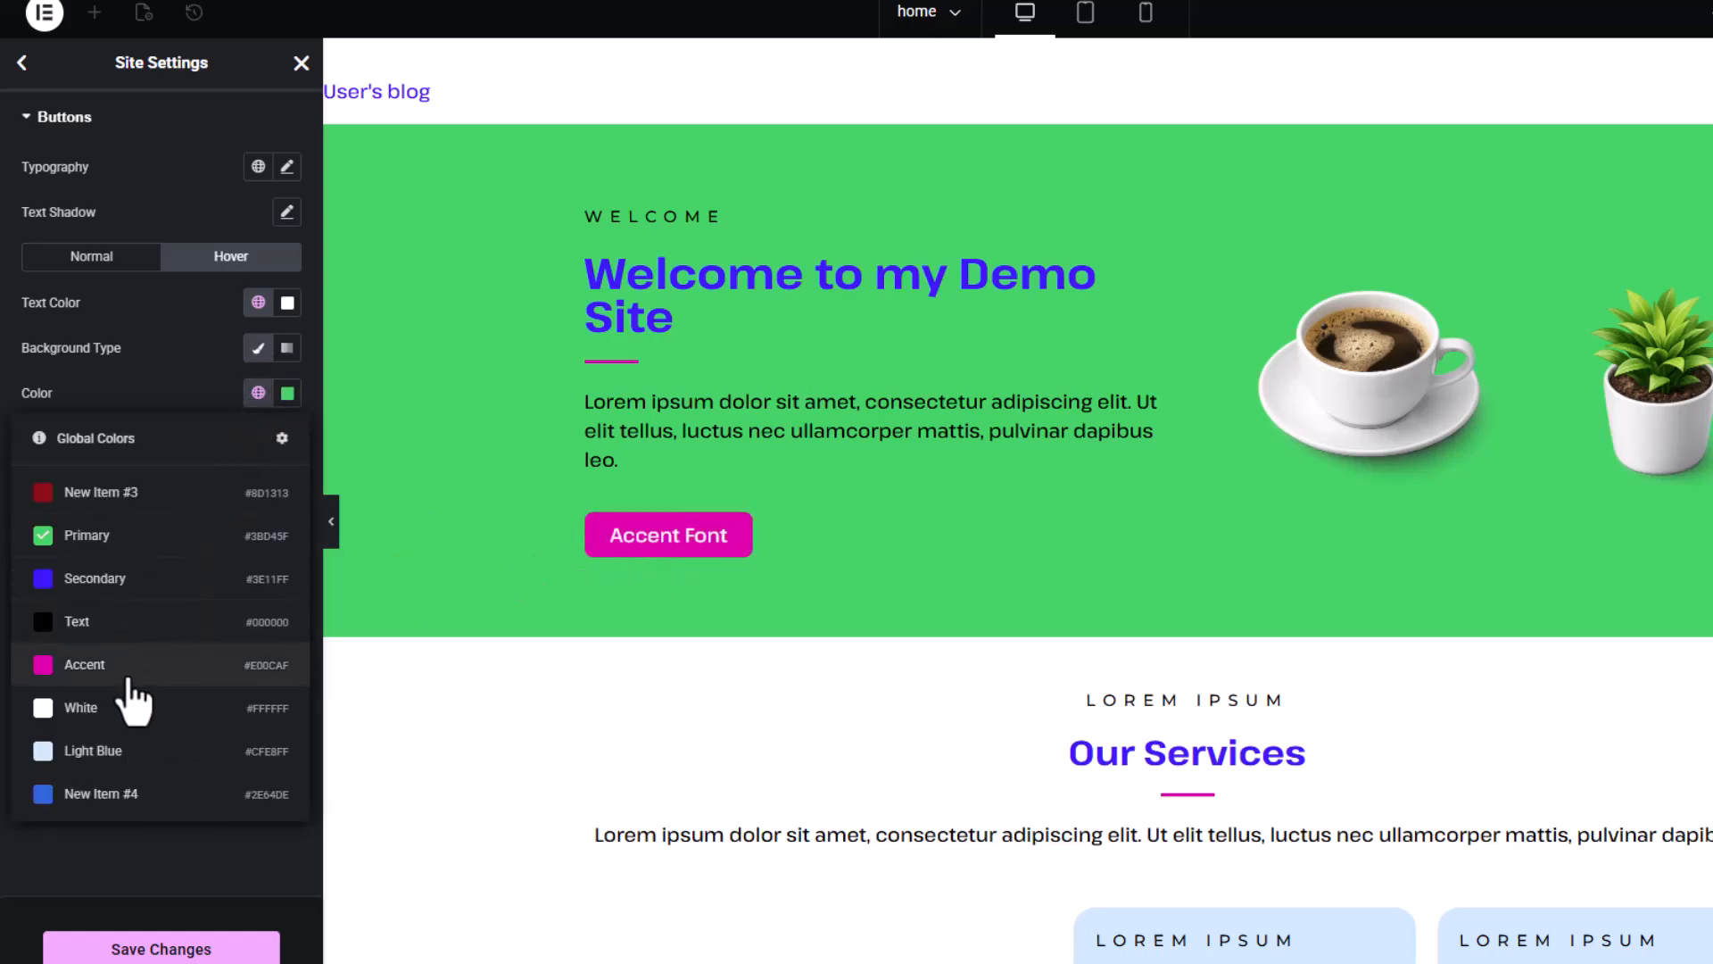
{"action": "left_click", "coordinate": [133, 707]}
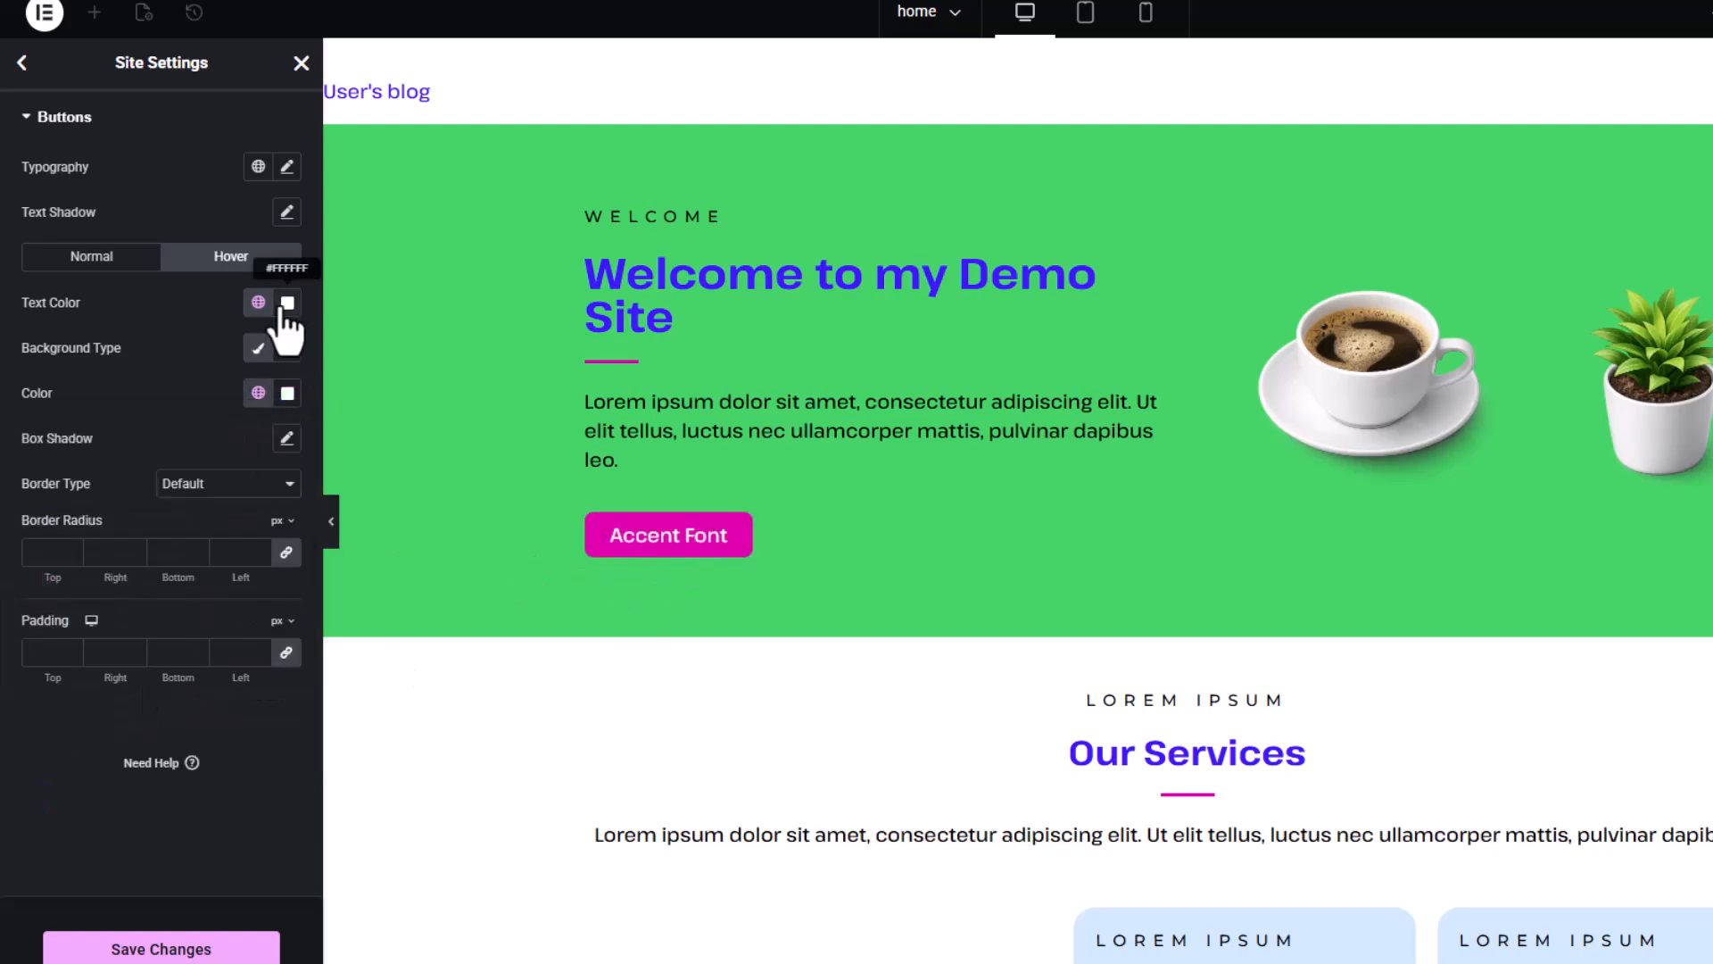
{"action": "left_click", "coordinate": [258, 302]}
{"action": "left_click", "coordinate": [134, 533]}
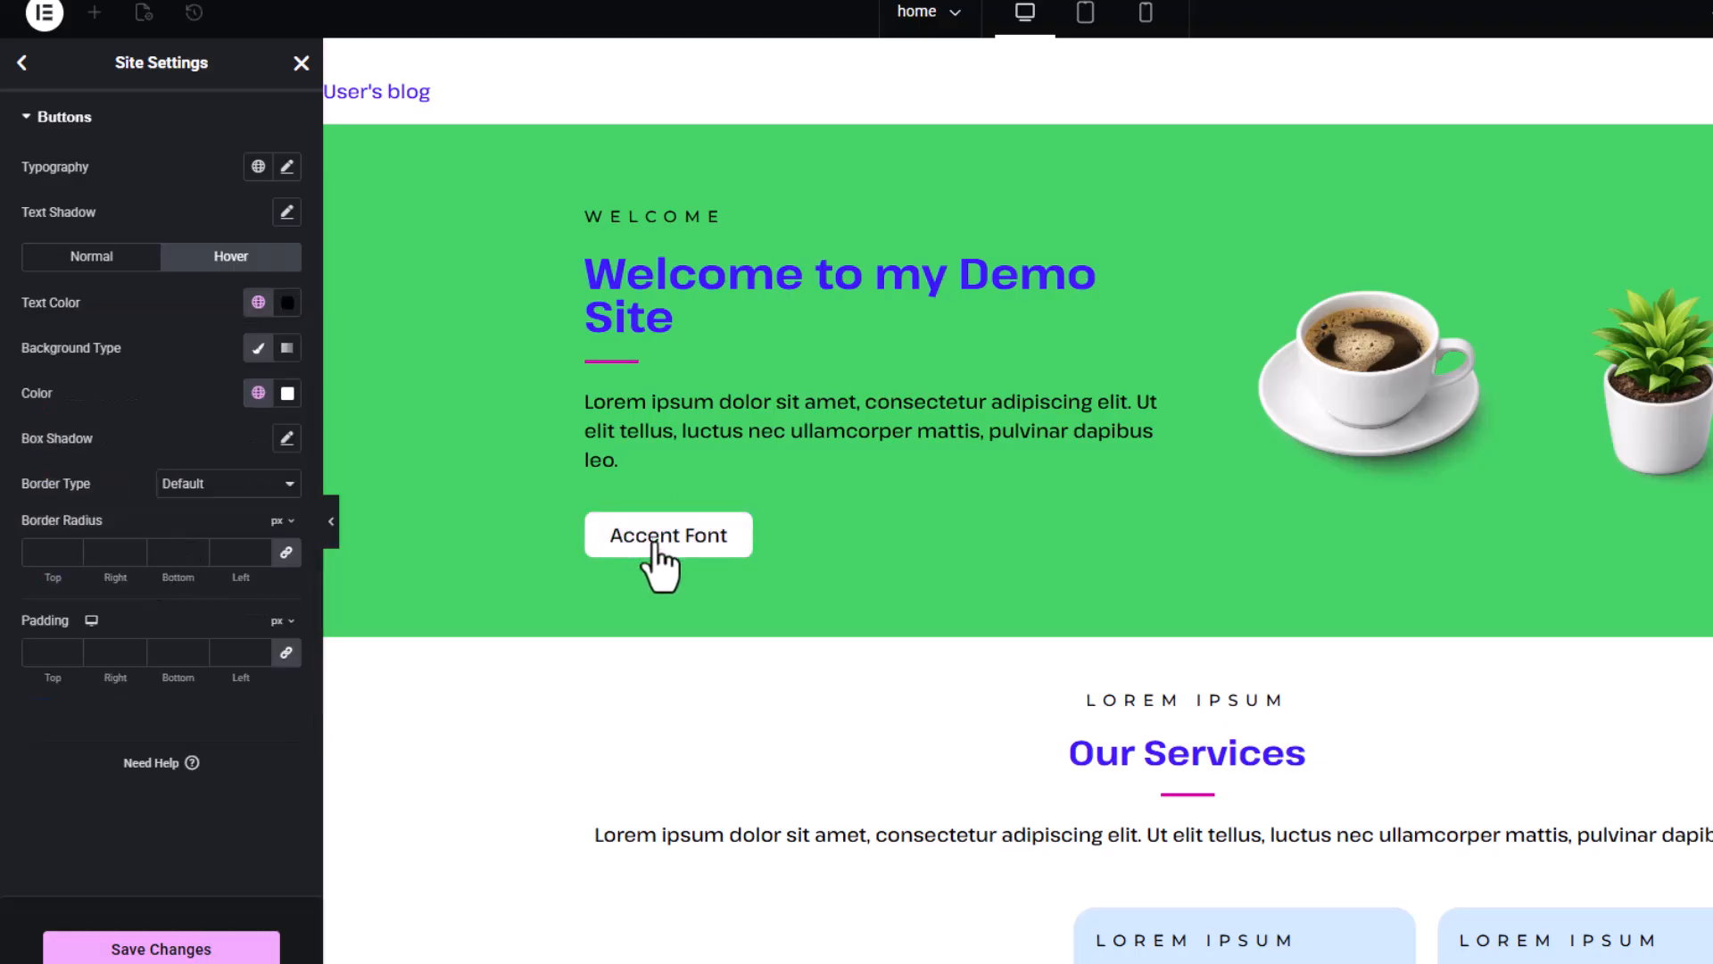
{"action": "scroll", "coordinate": [673, 547], "scroll_direction": "down", "scroll_amount": 6}
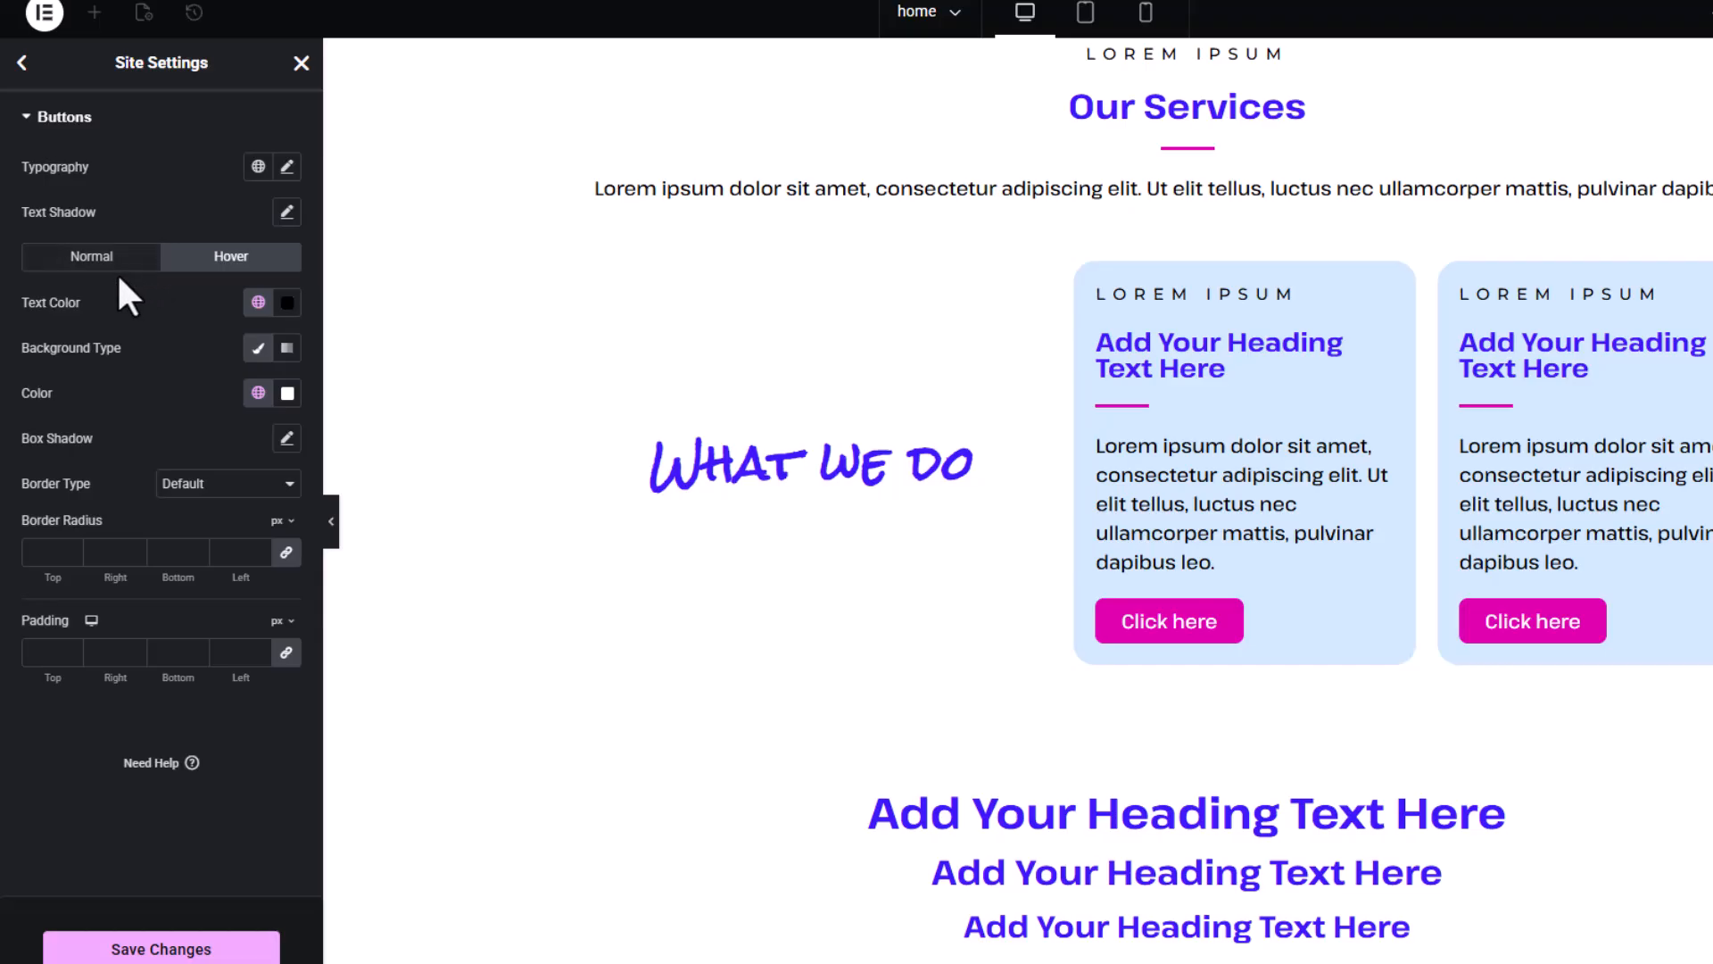
Step: Assign the global Accent font to the button typography and check the buttons down the page
{"action": "left_click", "coordinate": [98, 258]}
{"action": "scroll", "coordinate": [890, 408], "scroll_direction": "up", "scroll_amount": 6}
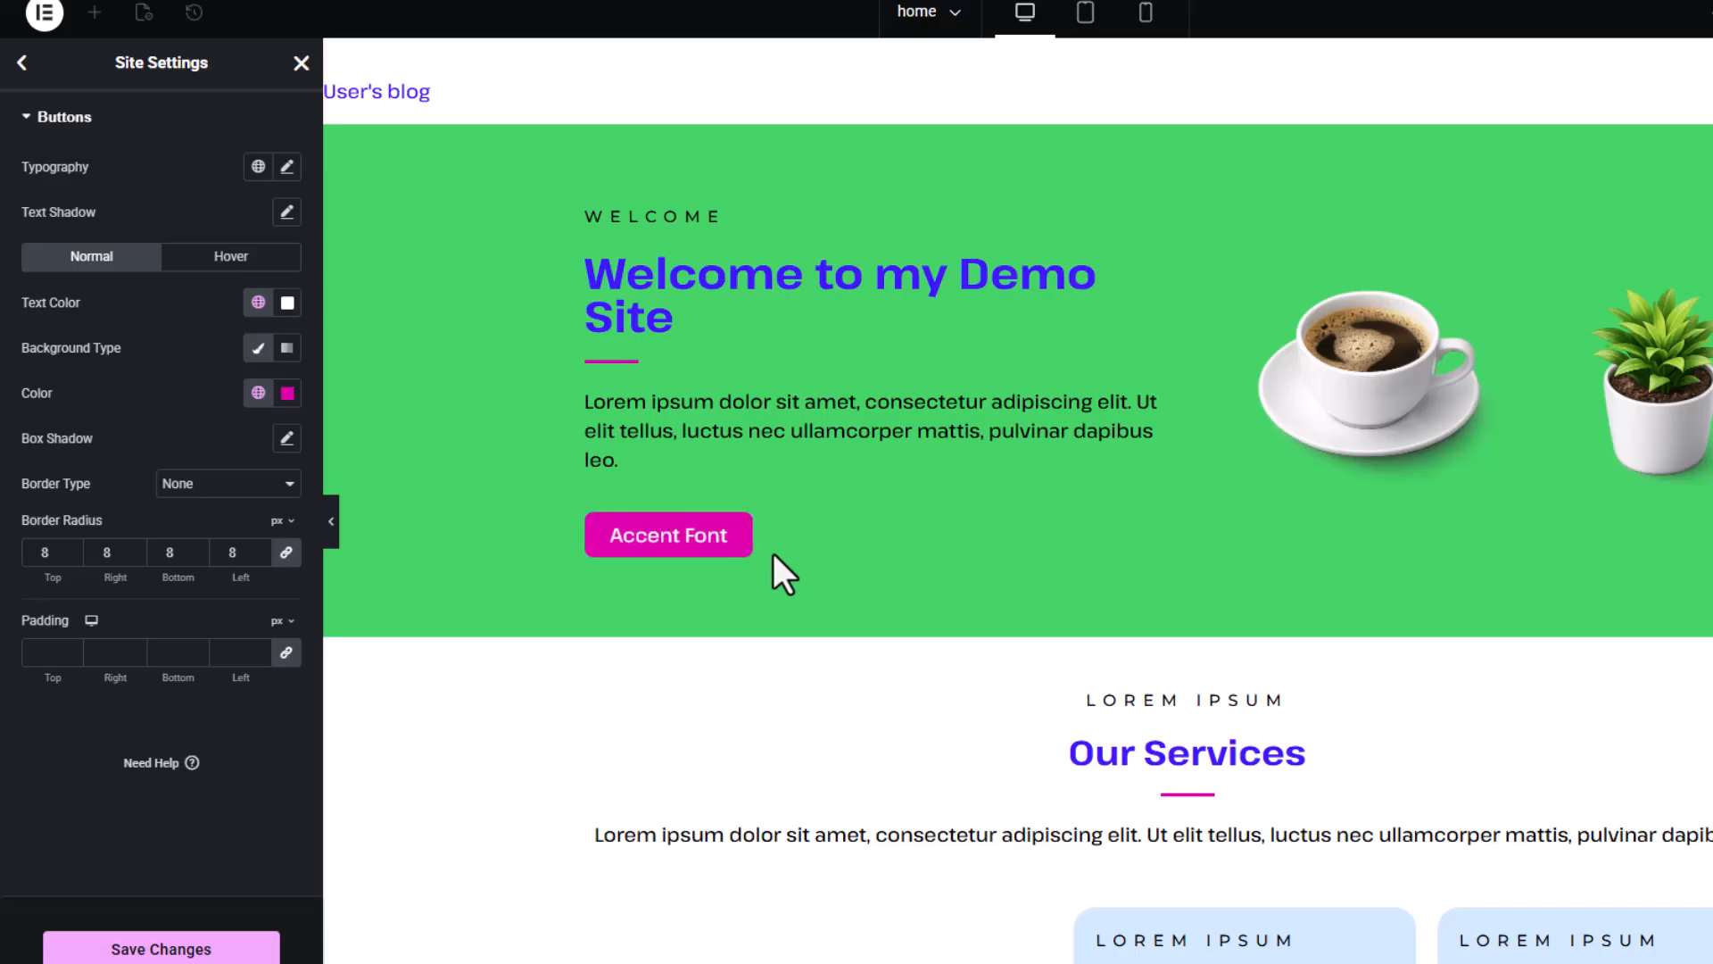
{"action": "left_click", "coordinate": [259, 169]}
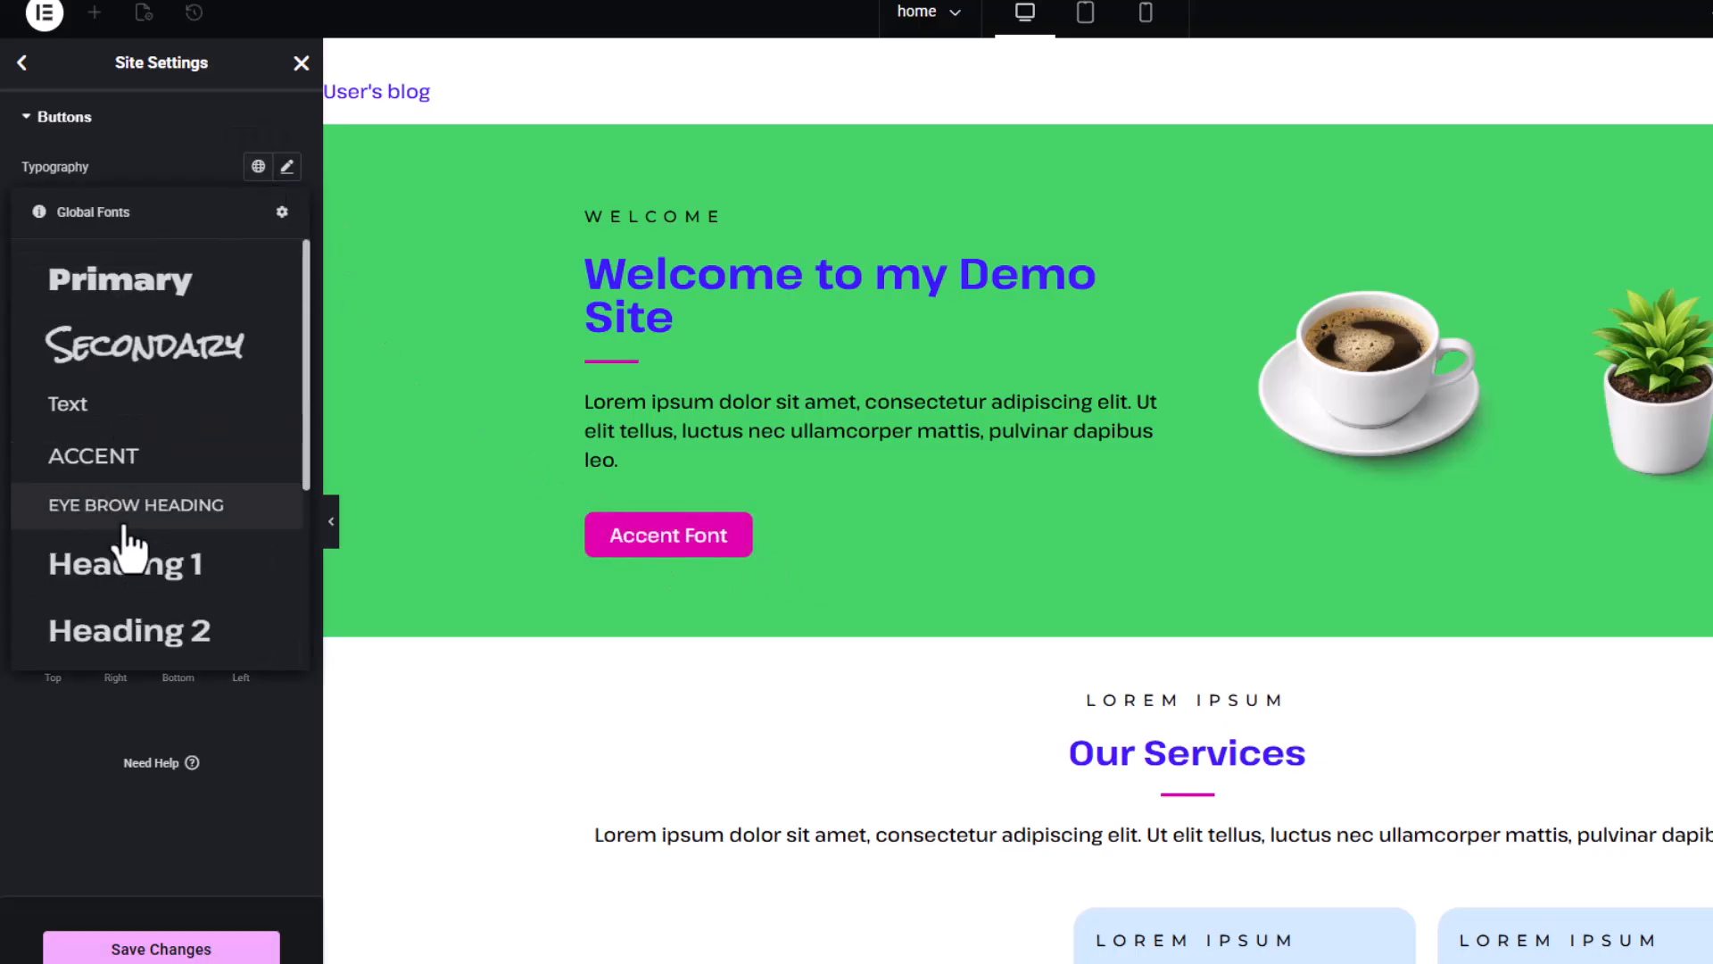
{"action": "left_click", "coordinate": [112, 419]}
{"action": "left_click", "coordinate": [257, 167]}
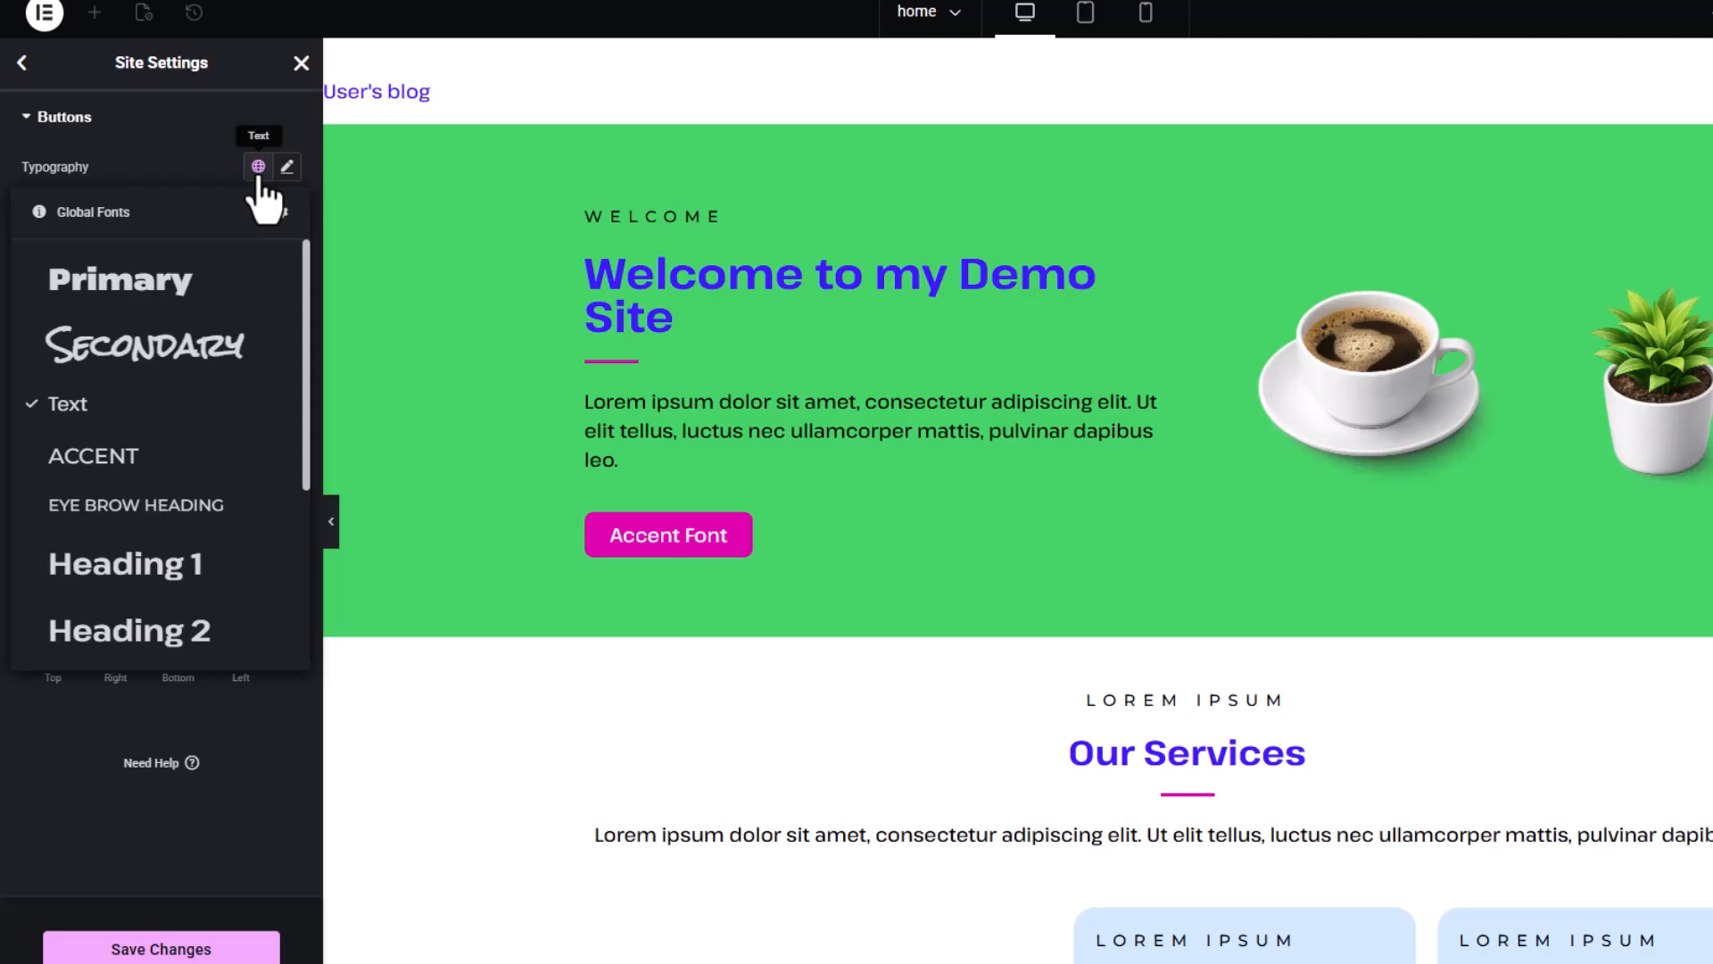
{"action": "left_click", "coordinate": [191, 505]}
{"action": "scroll", "coordinate": [1311, 553], "scroll_direction": "down", "scroll_amount": 8}
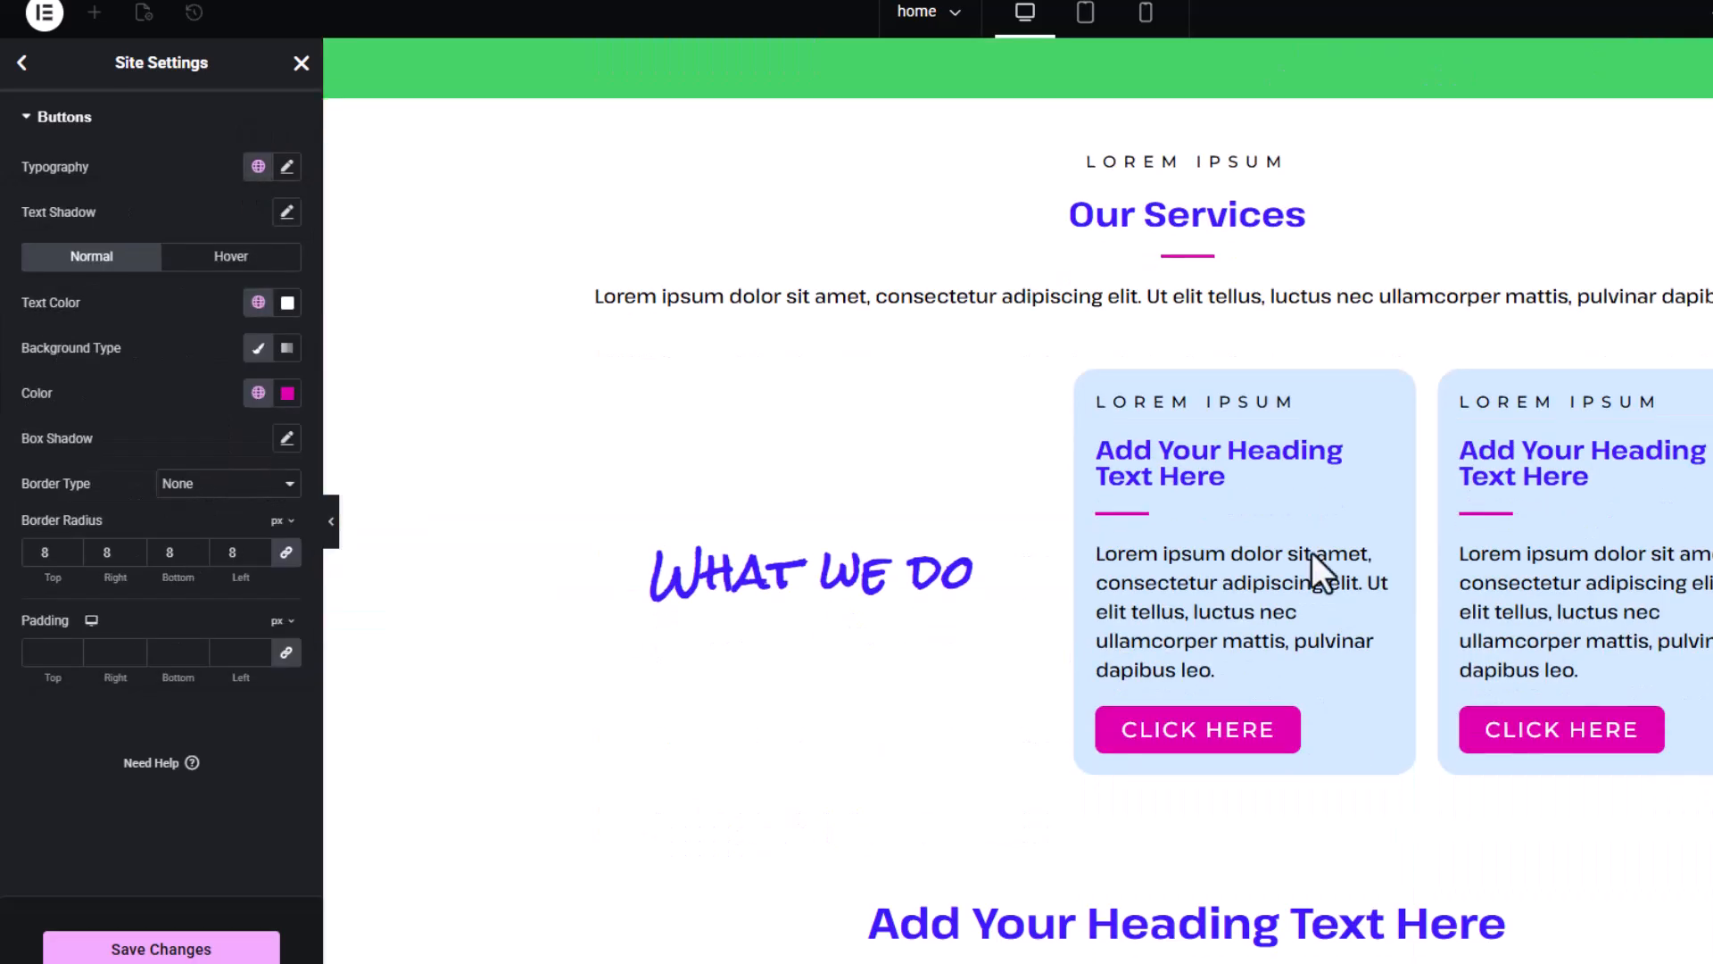
{"action": "scroll", "coordinate": [1580, 546], "scroll_direction": "down", "scroll_amount": 12}
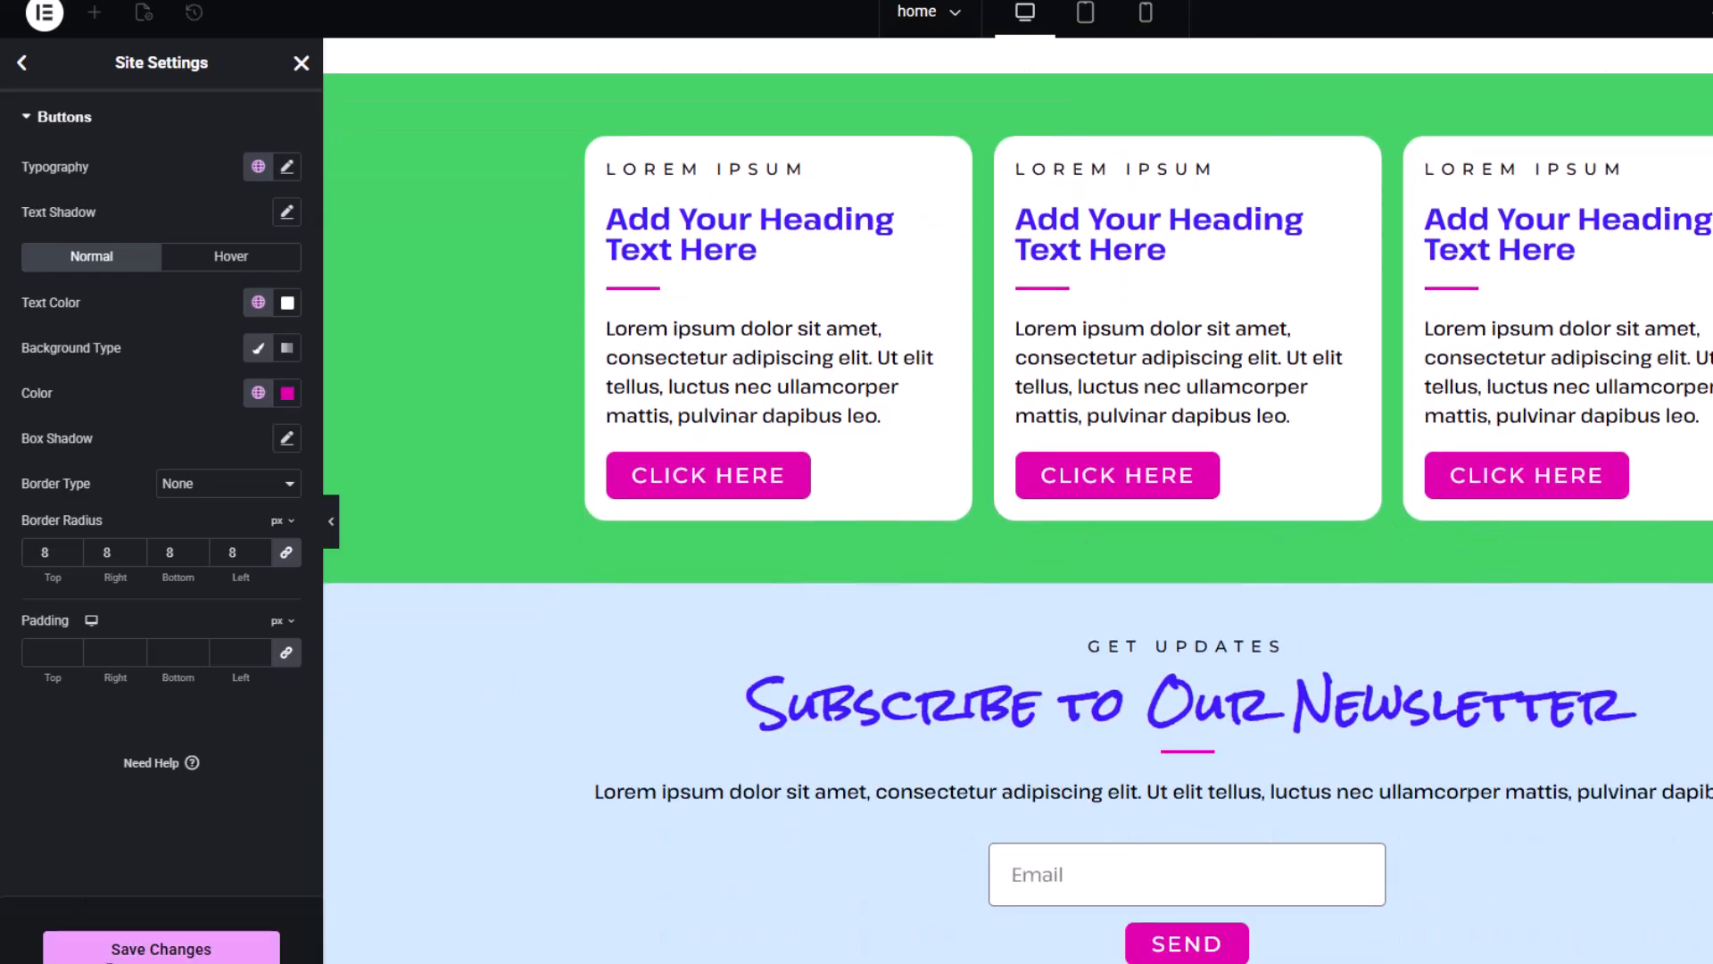
Step: Save the button style changes, close the site settings and review the whole home page in the editor
{"action": "left_click", "coordinate": [125, 959]}
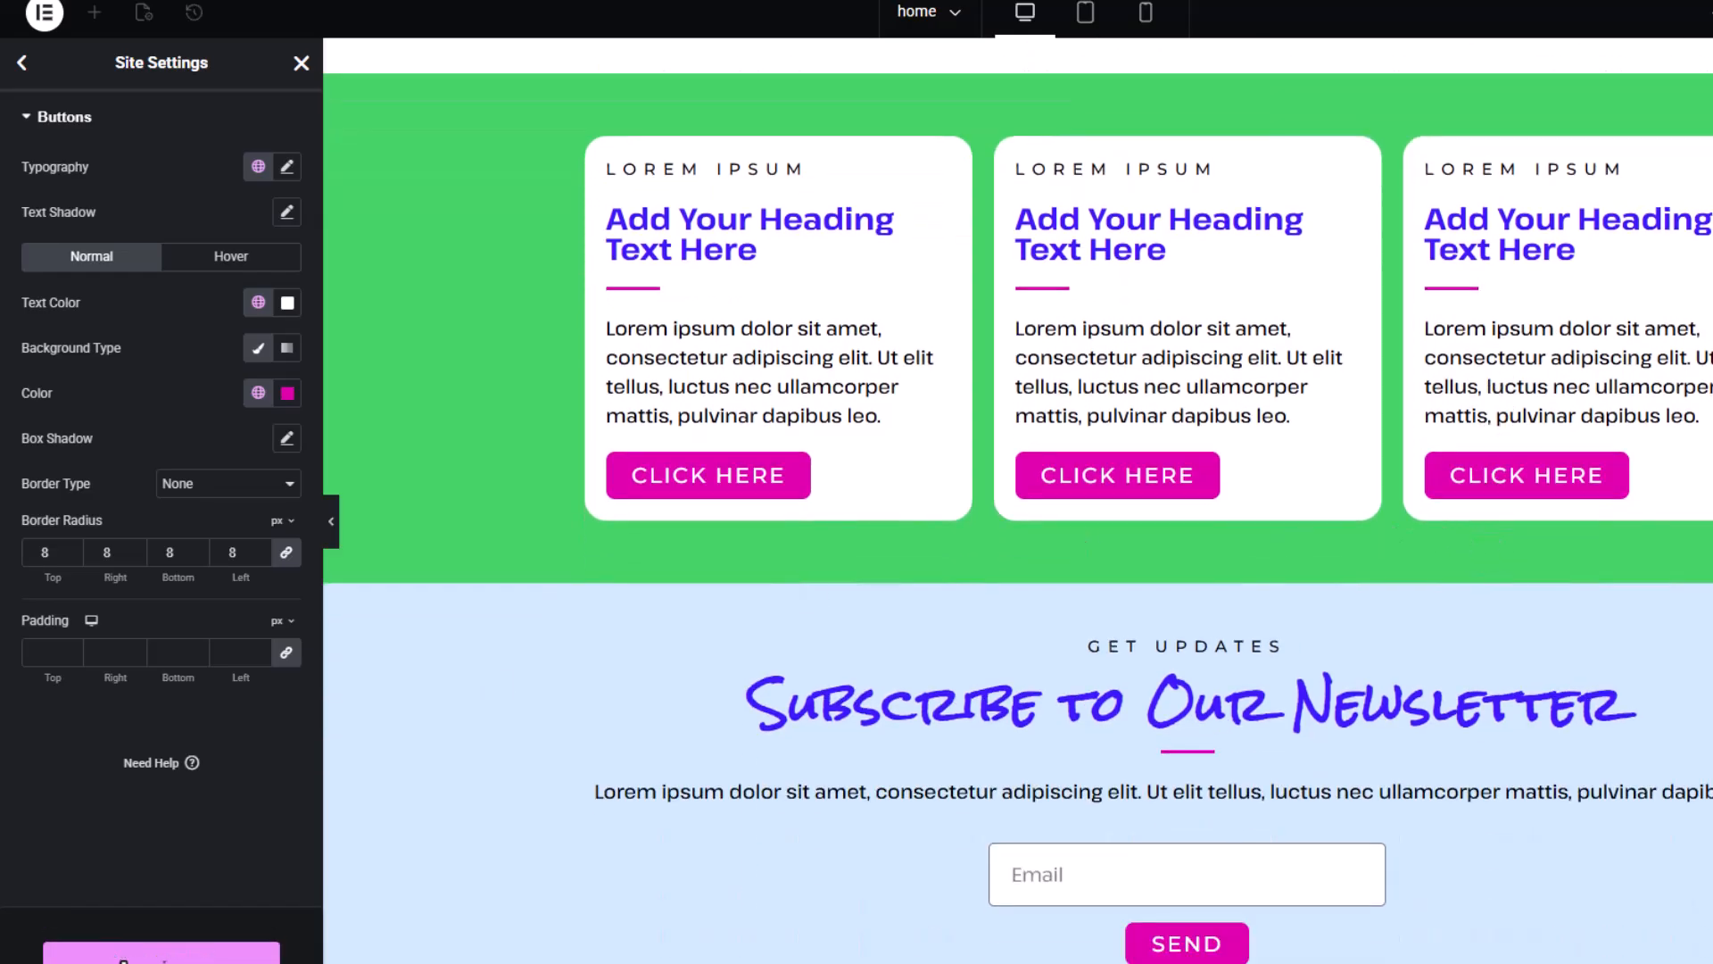
{"action": "left_click", "coordinate": [23, 64]}
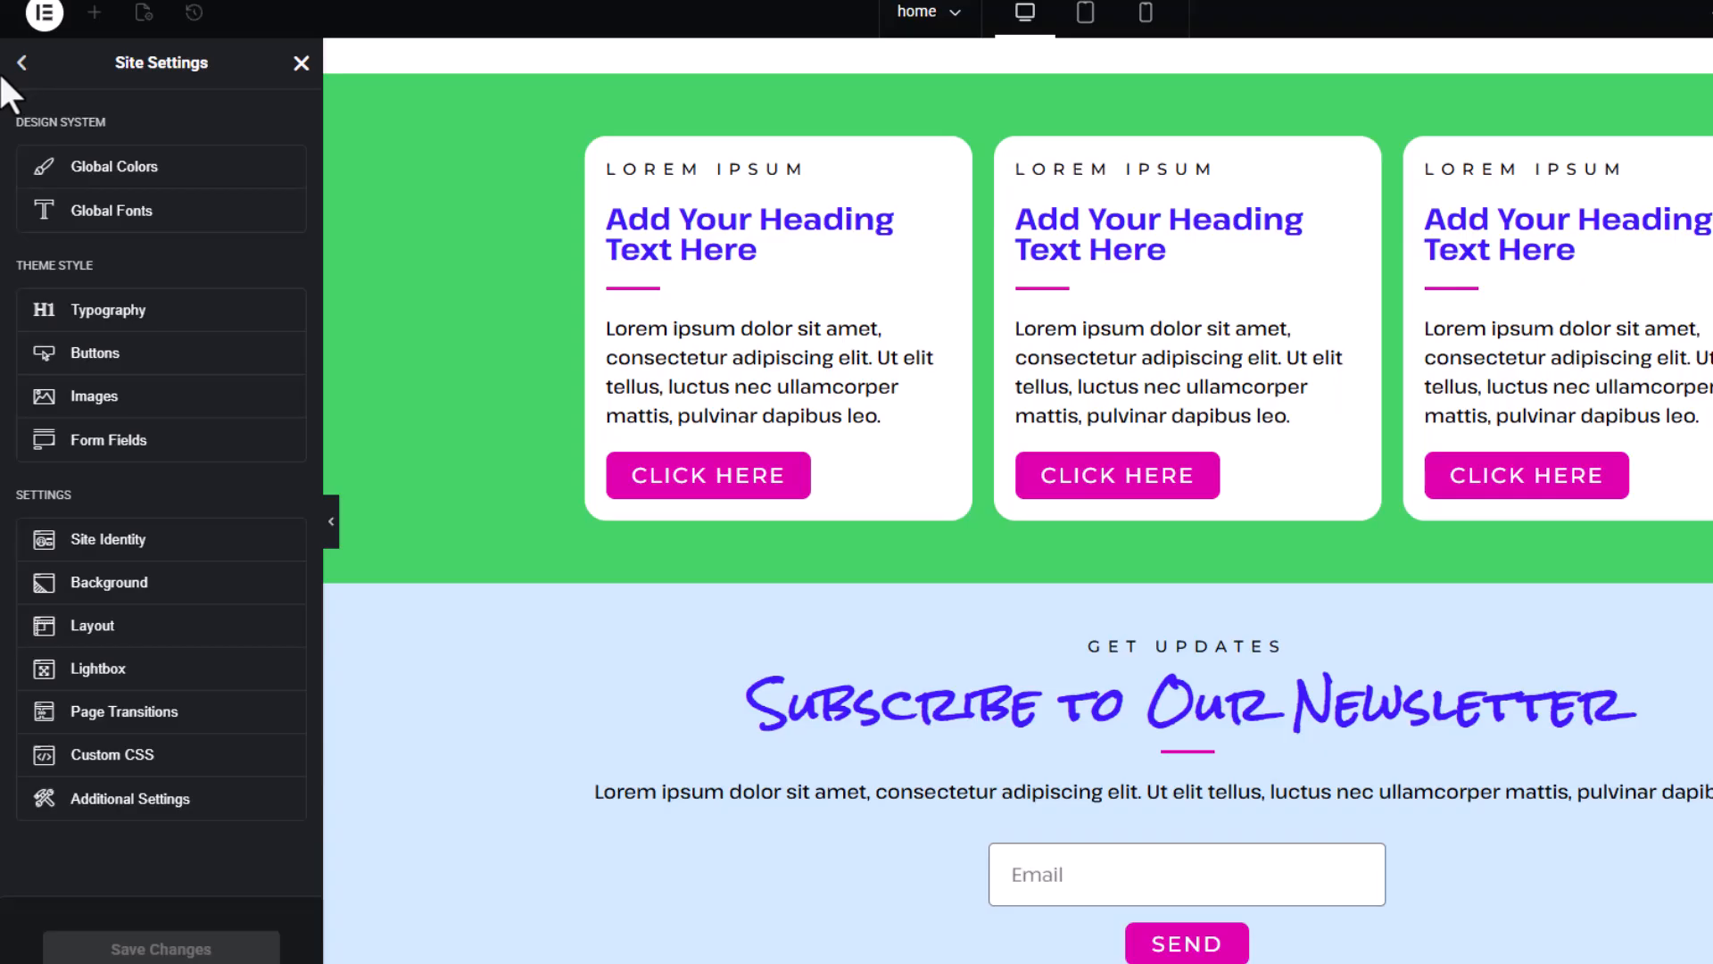
{"action": "scroll", "coordinate": [356, 134], "scroll_direction": "up", "scroll_amount": 7}
{"action": "left_click", "coordinate": [301, 63]}
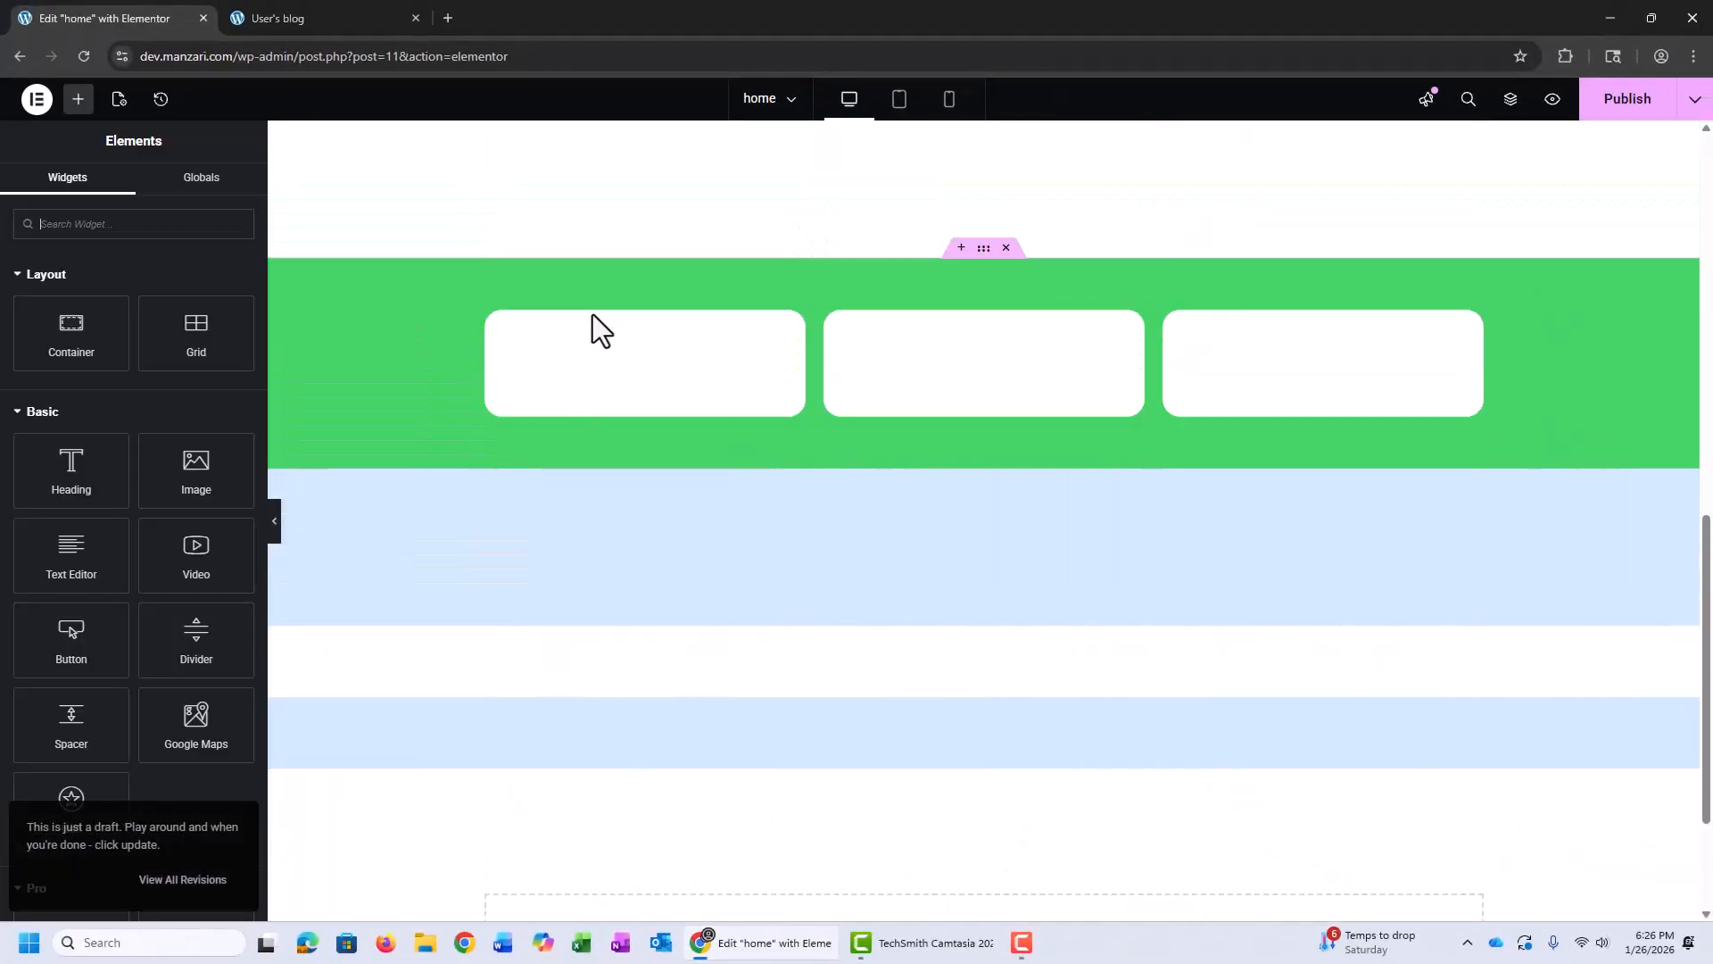
{"action": "scroll", "coordinate": [593, 314], "scroll_direction": "up", "scroll_amount": 10}
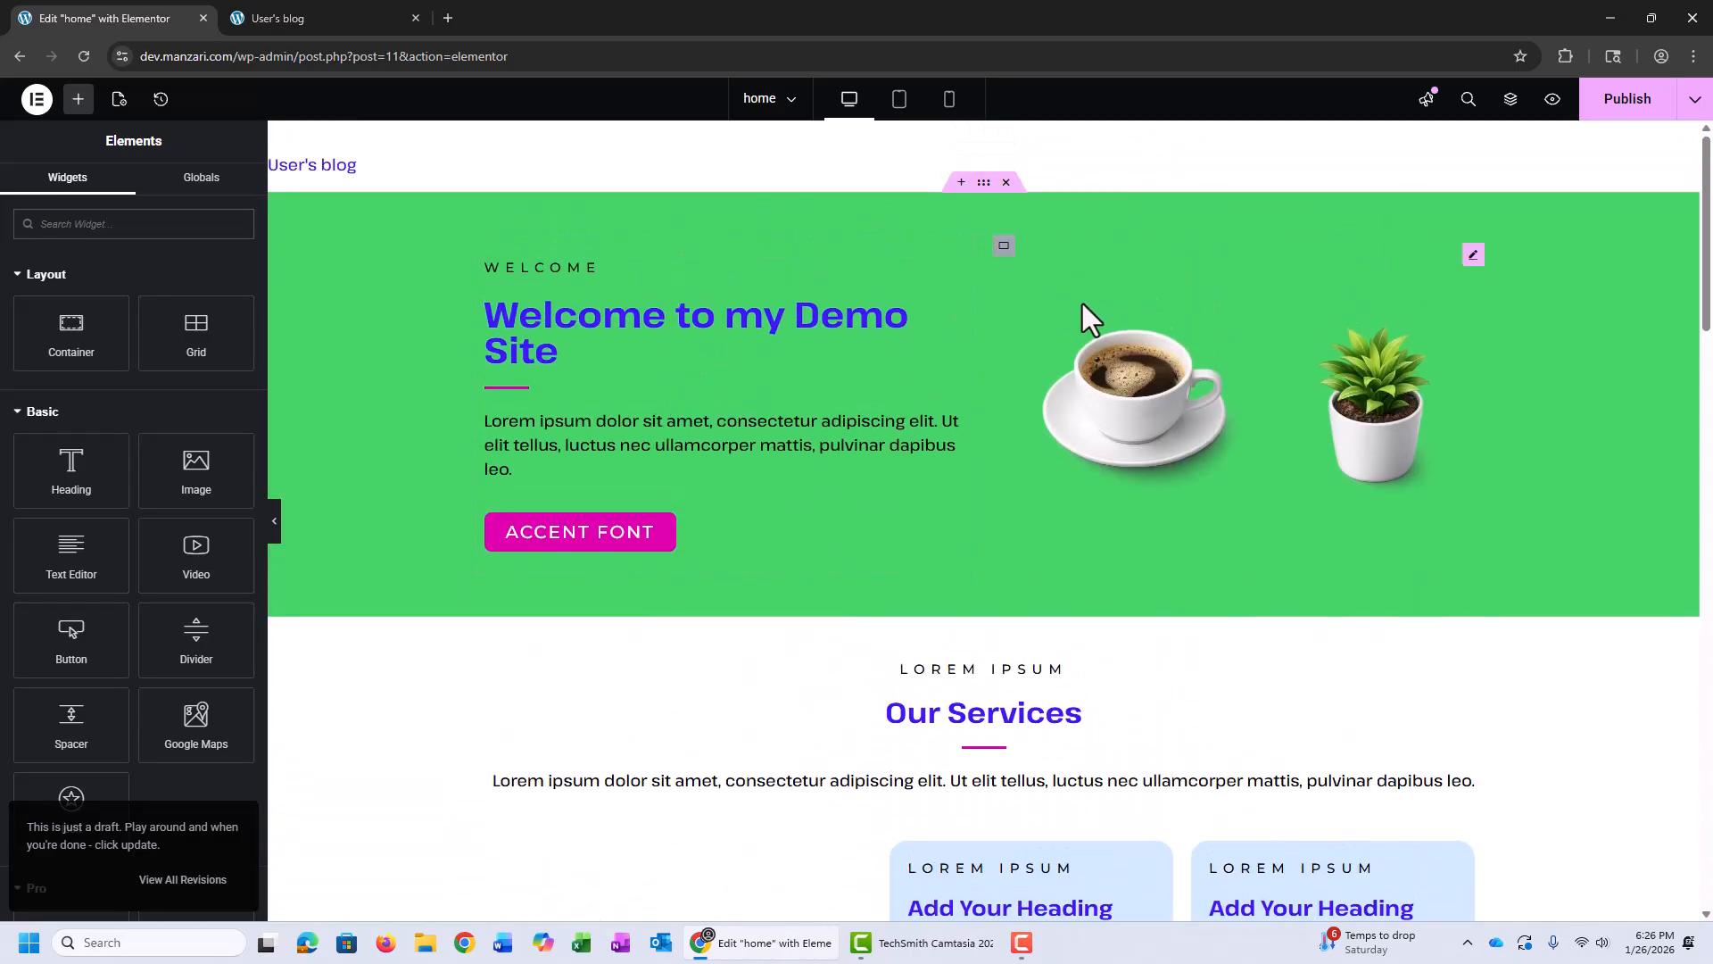
{"action": "scroll", "coordinate": [912, 325], "scroll_direction": "down", "scroll_amount": 8}
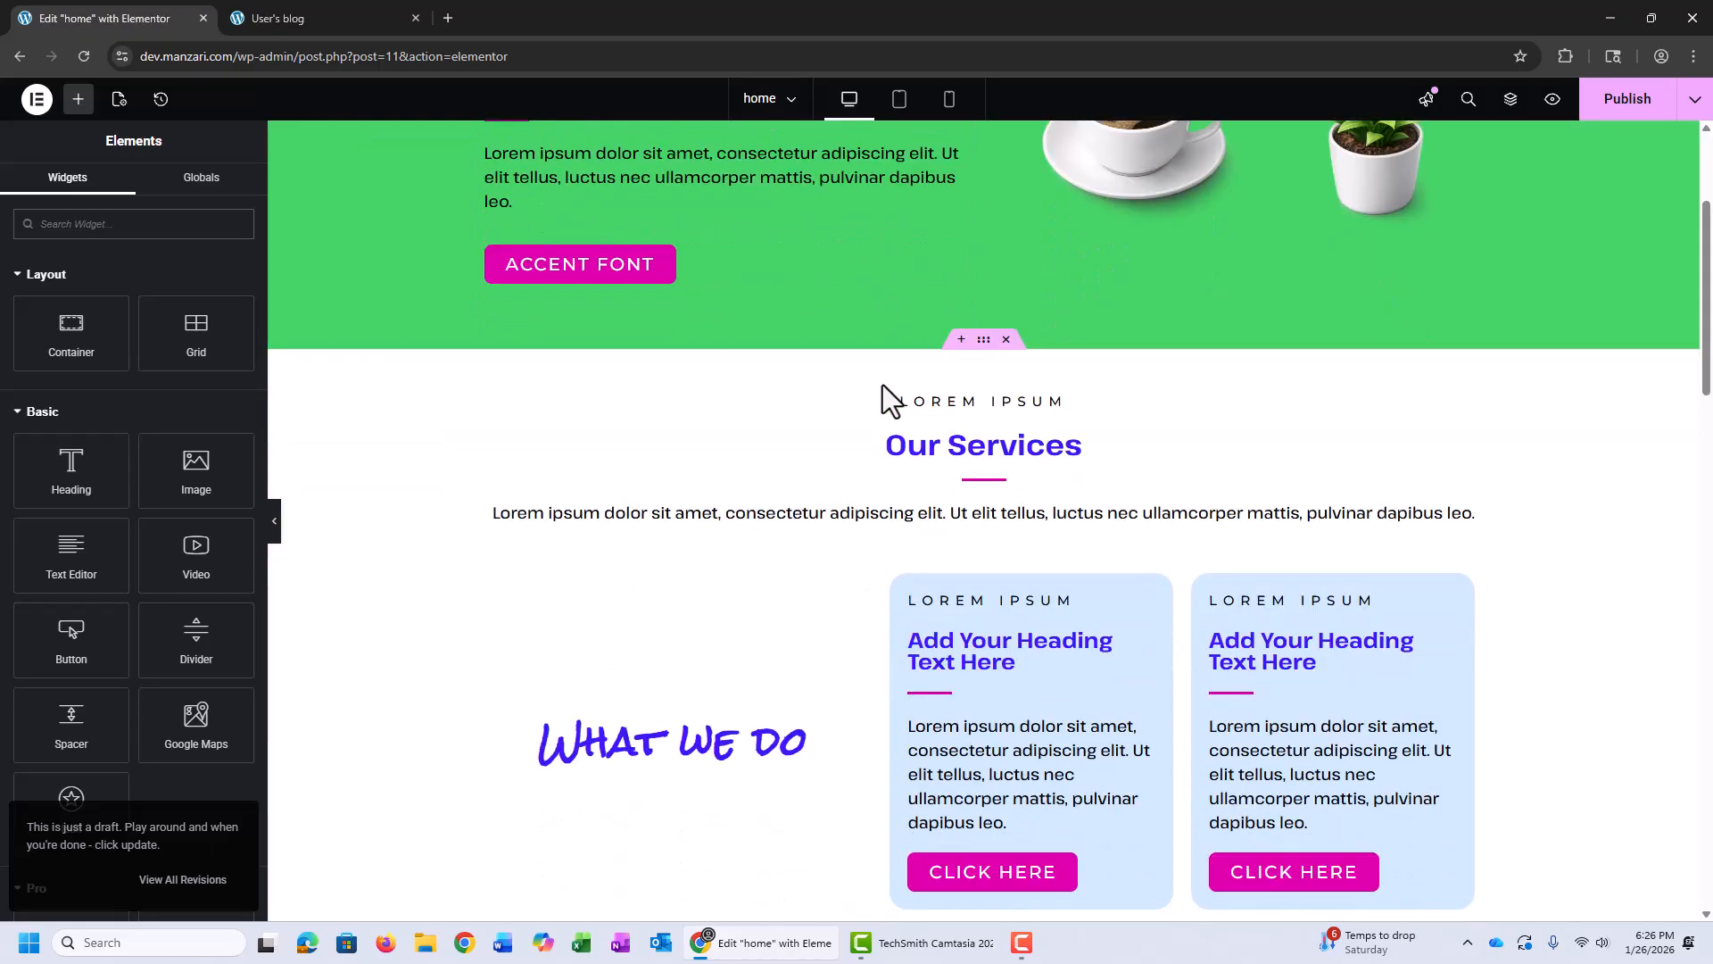
{"action": "scroll", "coordinate": [883, 304], "scroll_direction": "down", "scroll_amount": 5}
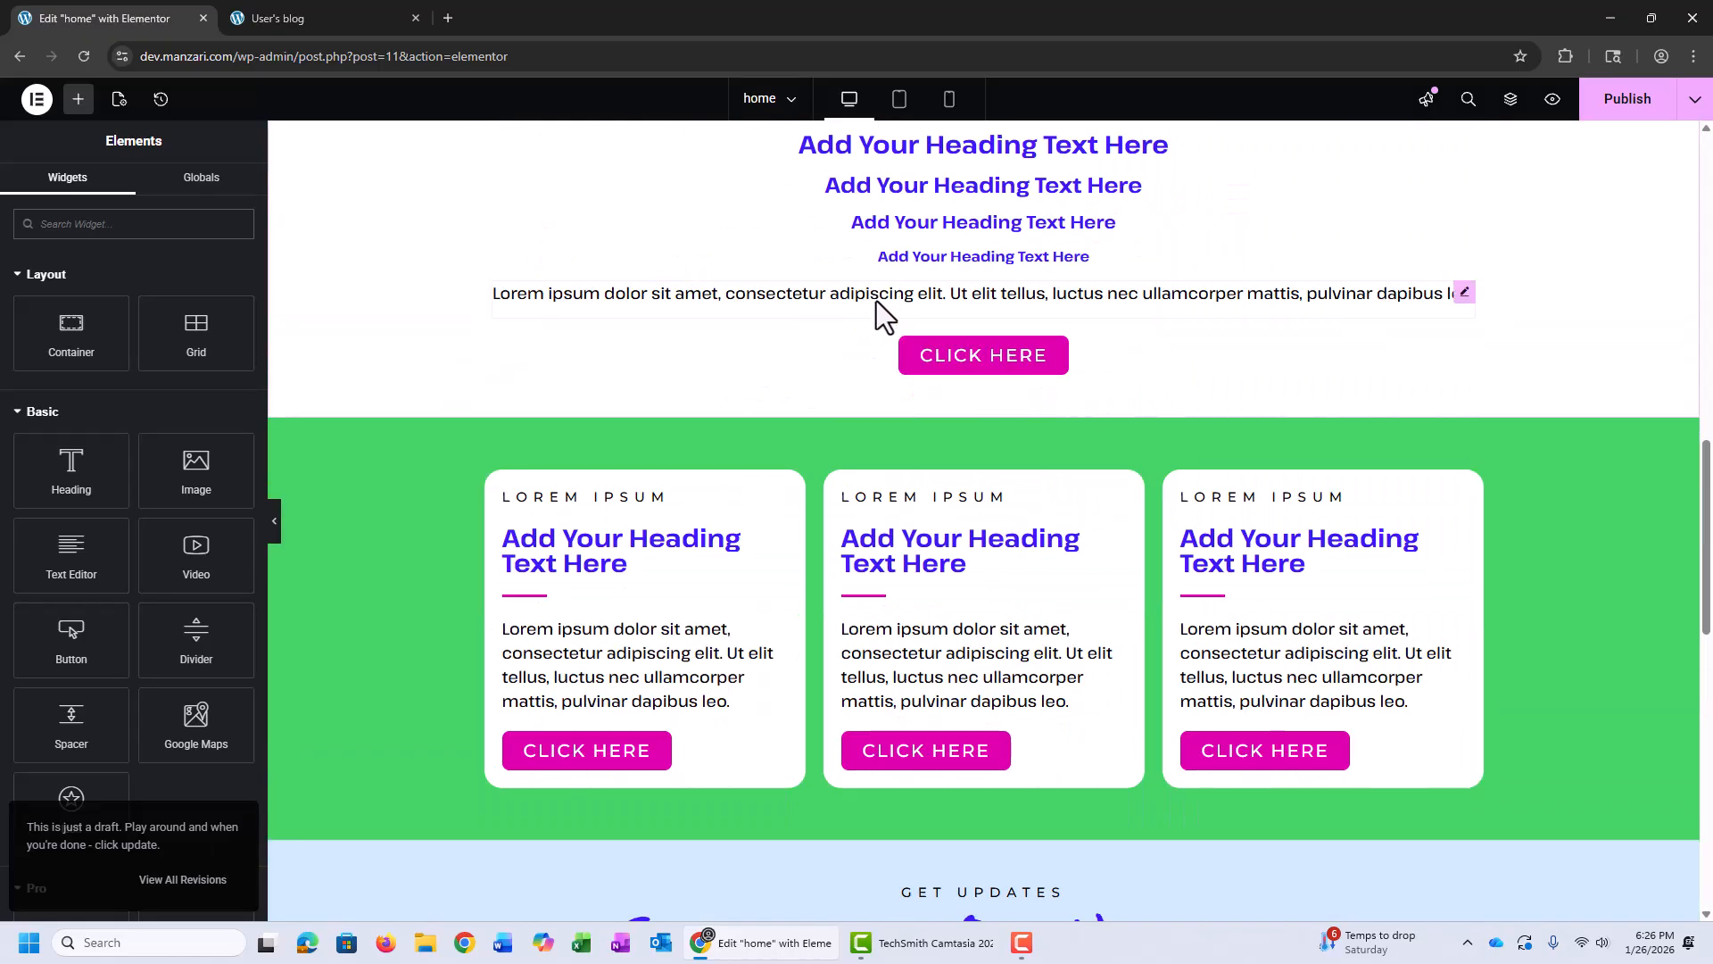
Step: Review the home page's headings, cards, newsletter and hero sections with the global styles applied
{"action": "scroll", "coordinate": [879, 299], "scroll_direction": "down", "scroll_amount": 6}
{"action": "scroll", "coordinate": [902, 267], "scroll_direction": "down", "scroll_amount": 6}
{"action": "scroll", "coordinate": [918, 336], "scroll_direction": "up", "scroll_amount": 6}
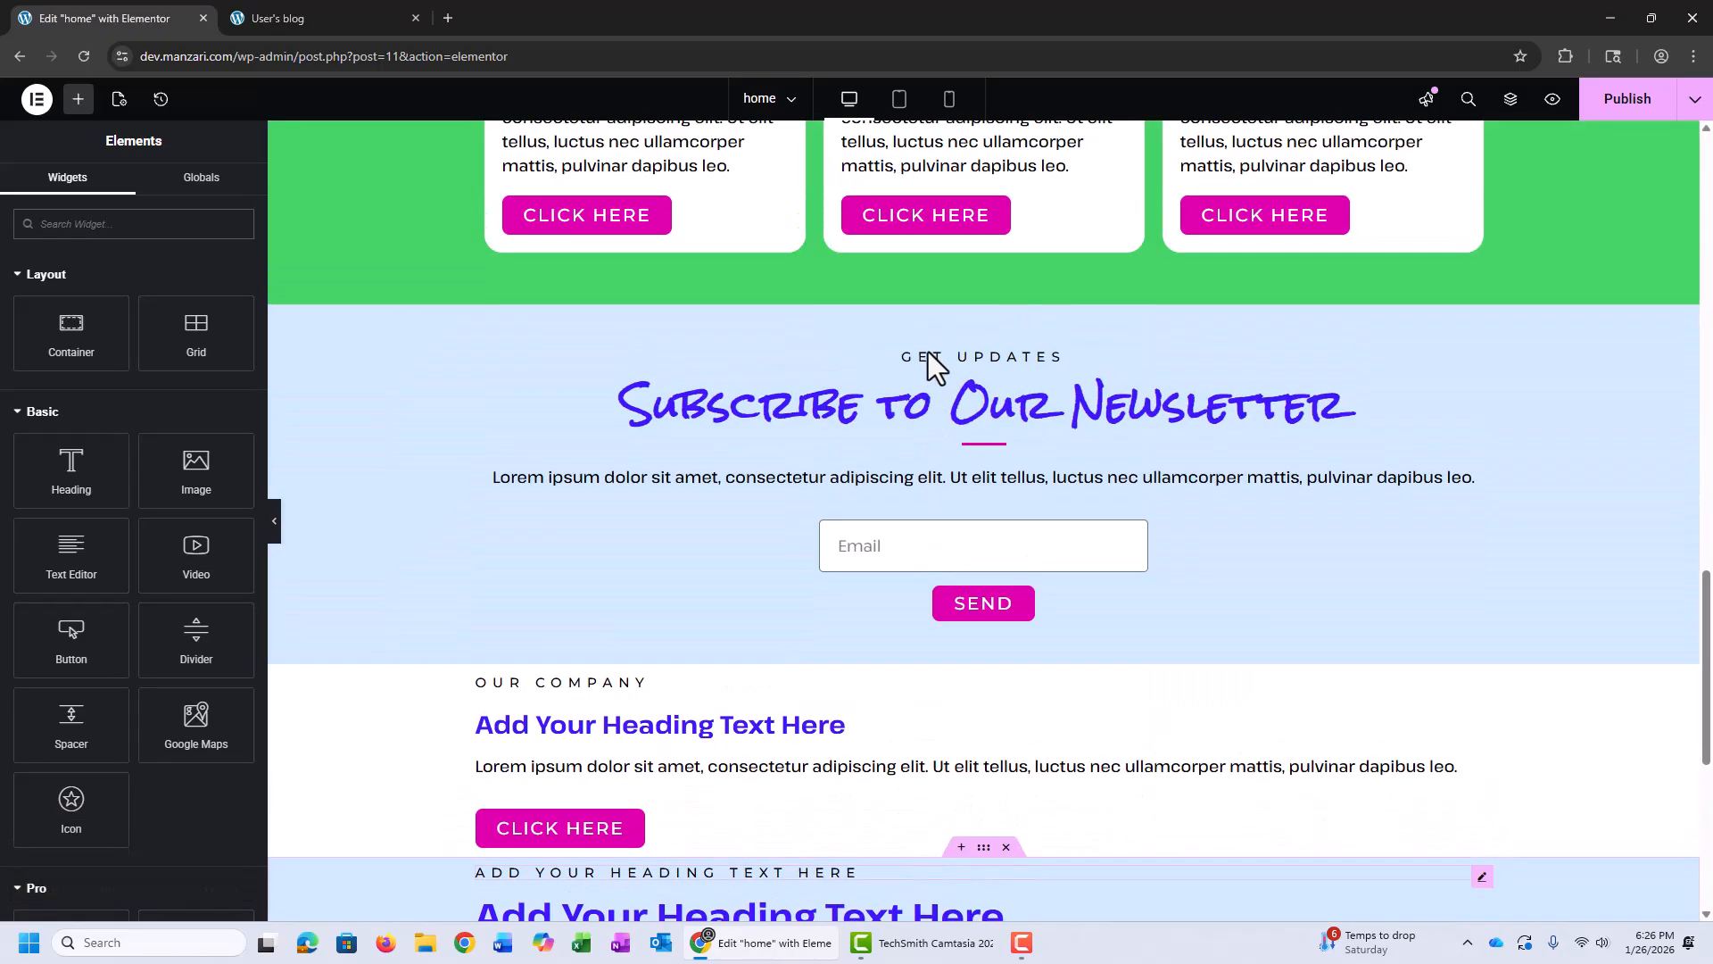
{"action": "scroll", "coordinate": [937, 384], "scroll_direction": "up", "scroll_amount": 5}
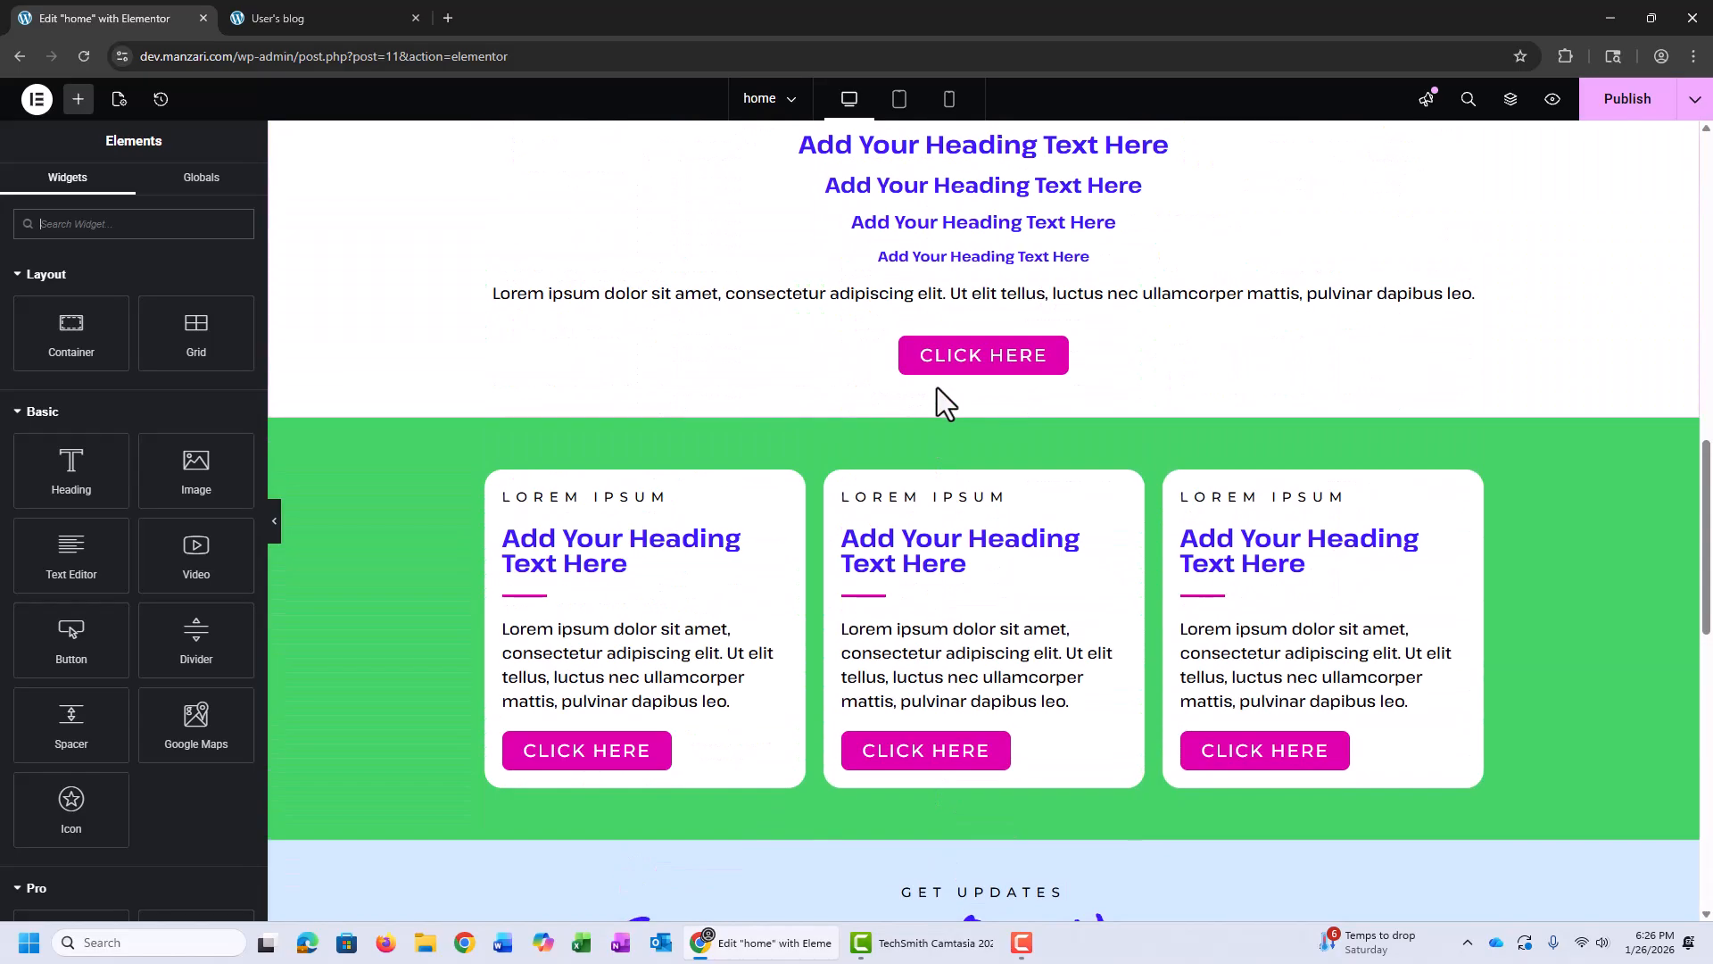
{"action": "scroll", "coordinate": [938, 387], "scroll_direction": "up", "scroll_amount": 4}
{"action": "scroll", "coordinate": [929, 402], "scroll_direction": "up", "scroll_amount": 5}
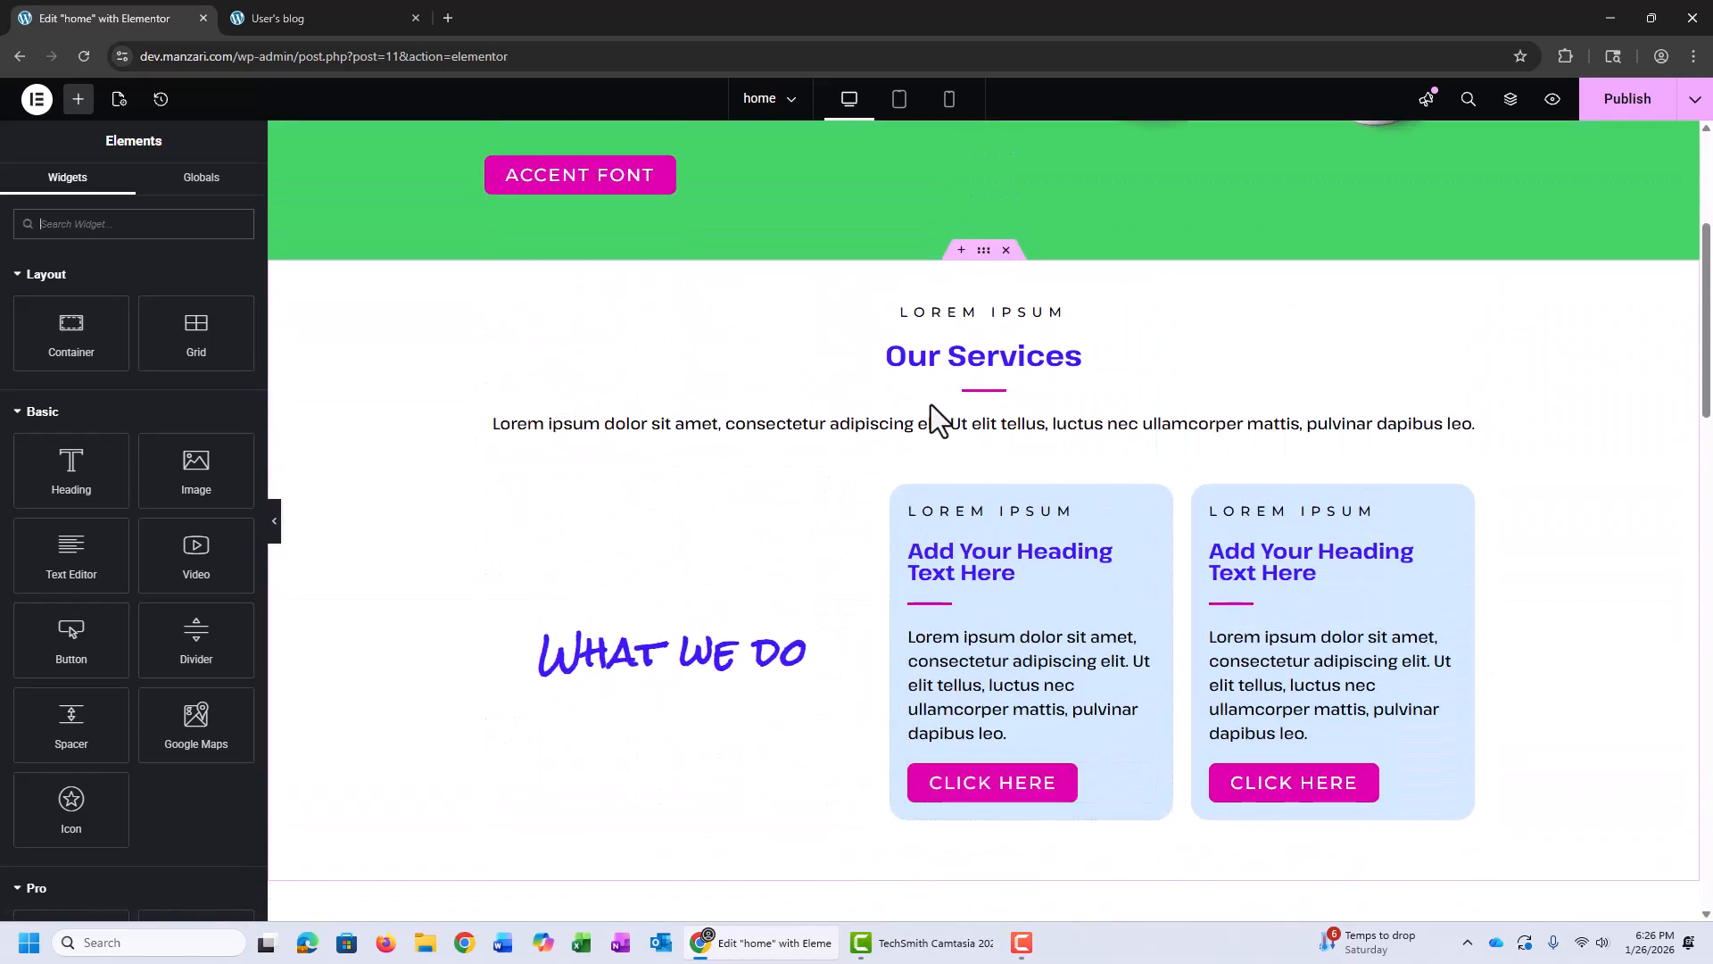
{"action": "scroll", "coordinate": [930, 405], "scroll_direction": "up", "scroll_amount": 4}
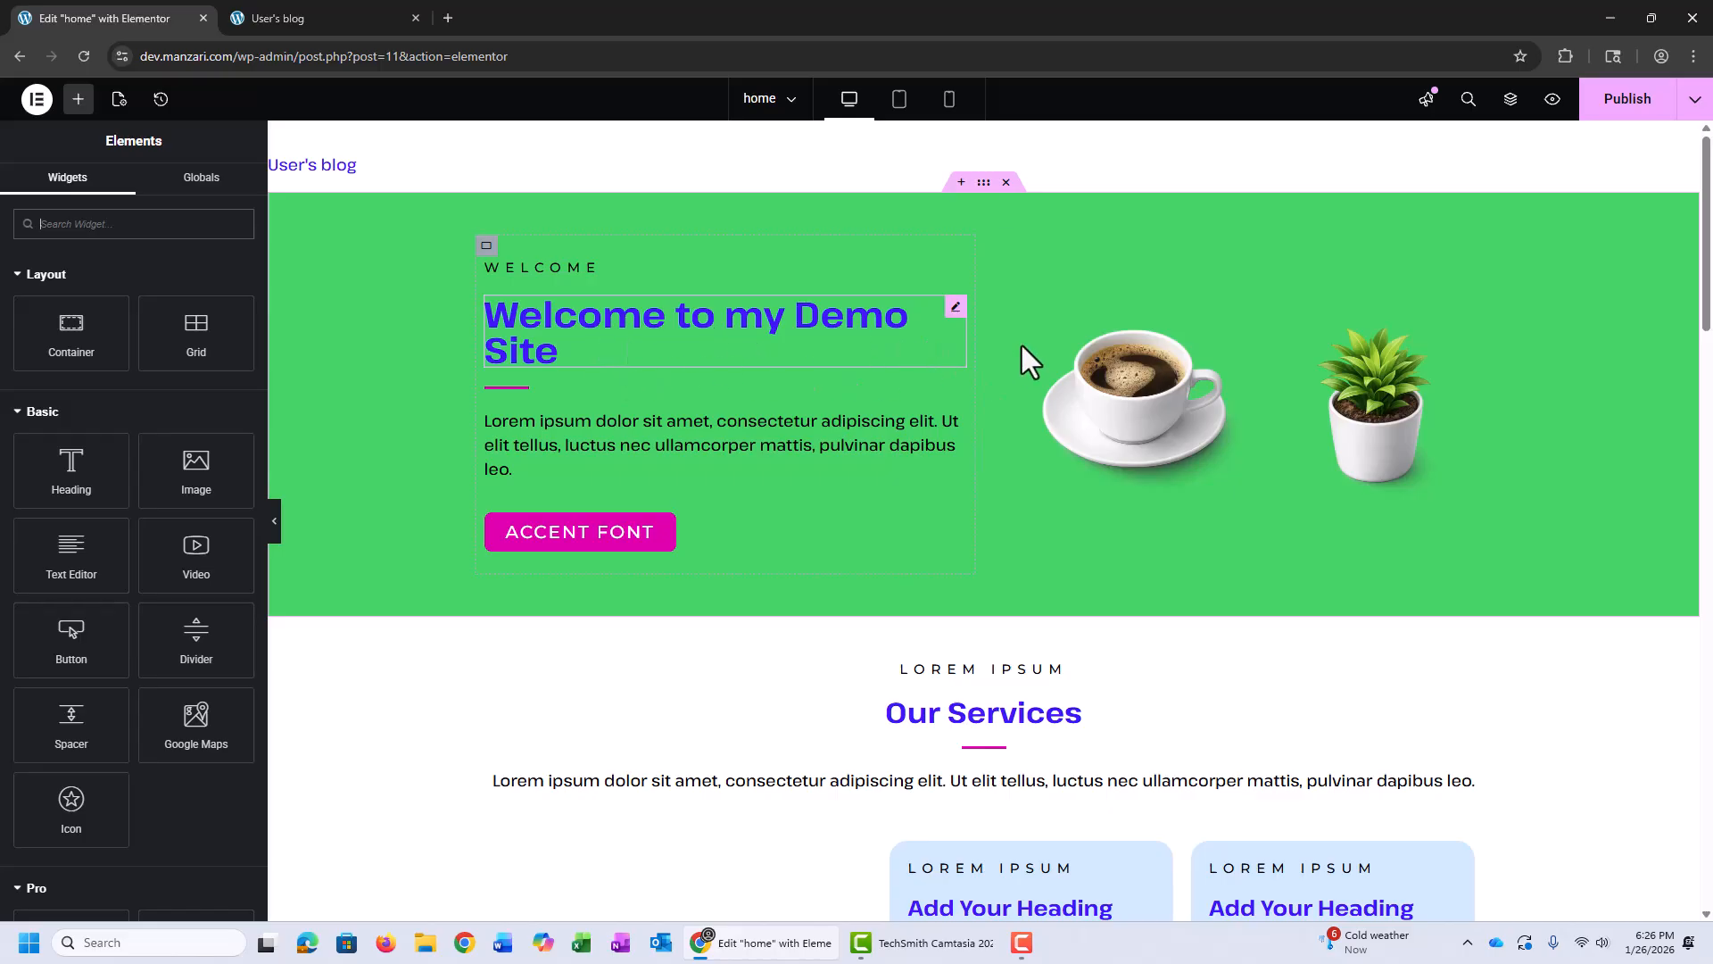
Step: Try HTML tags H2 through H6 on the "Welcome to my Demo Site" heading and return it to H1
{"action": "left_click", "coordinate": [956, 306]}
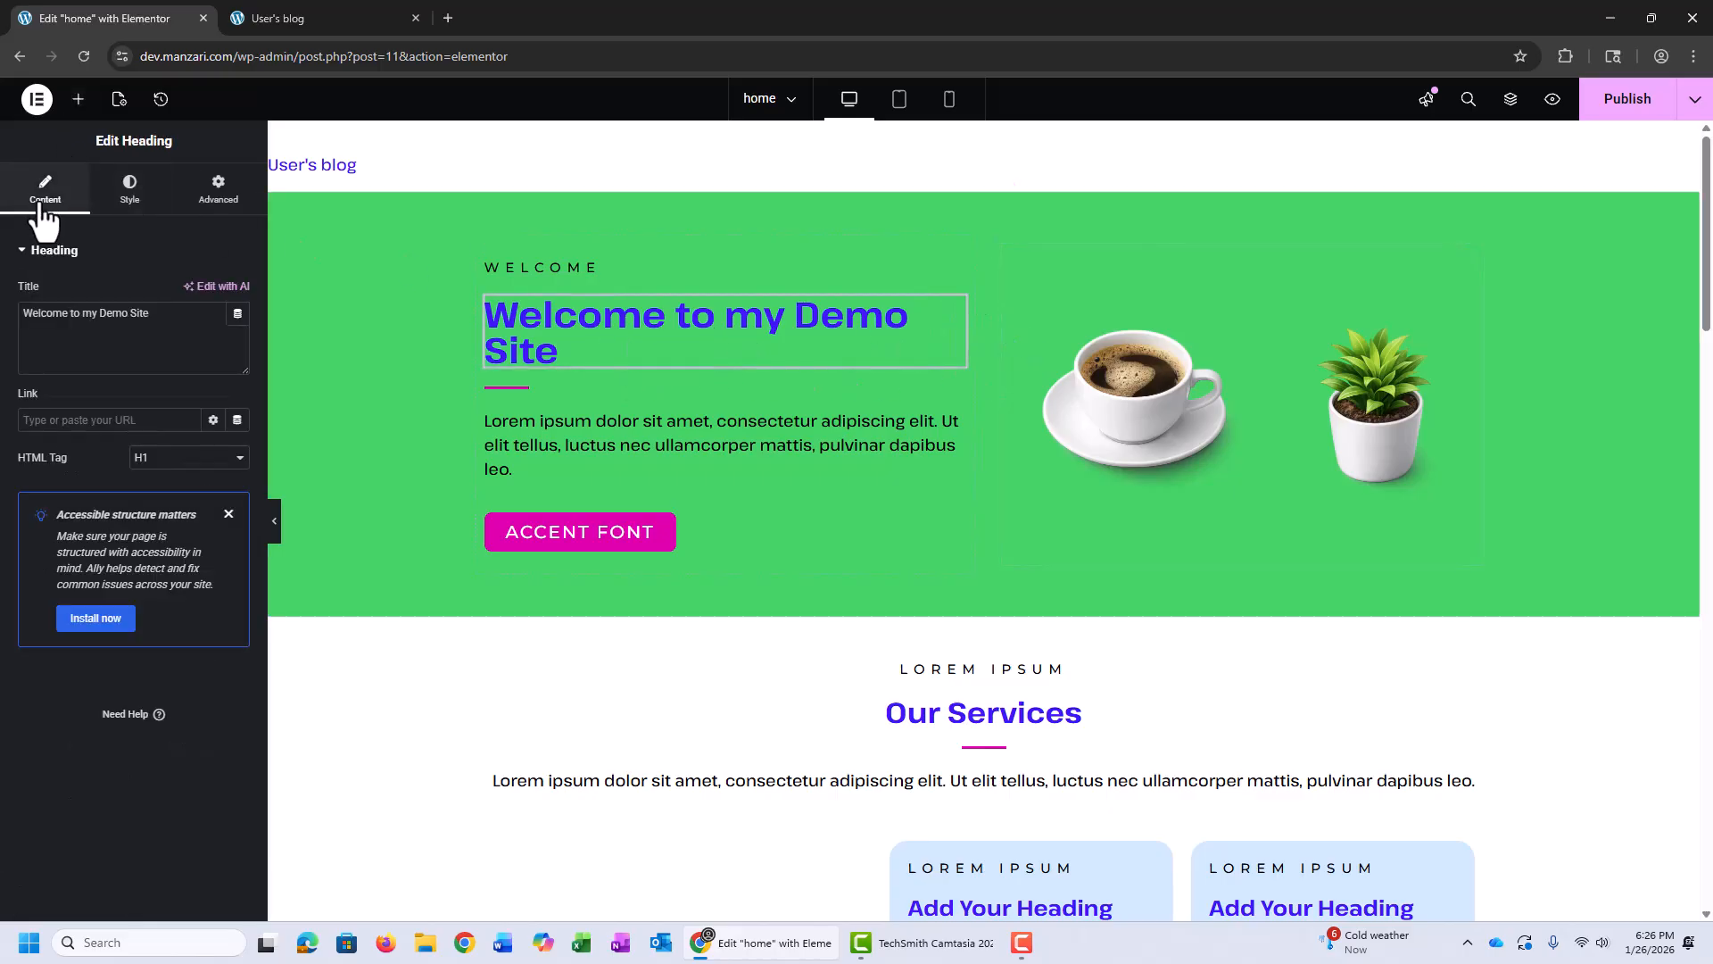
{"action": "left_click", "coordinate": [146, 459]}
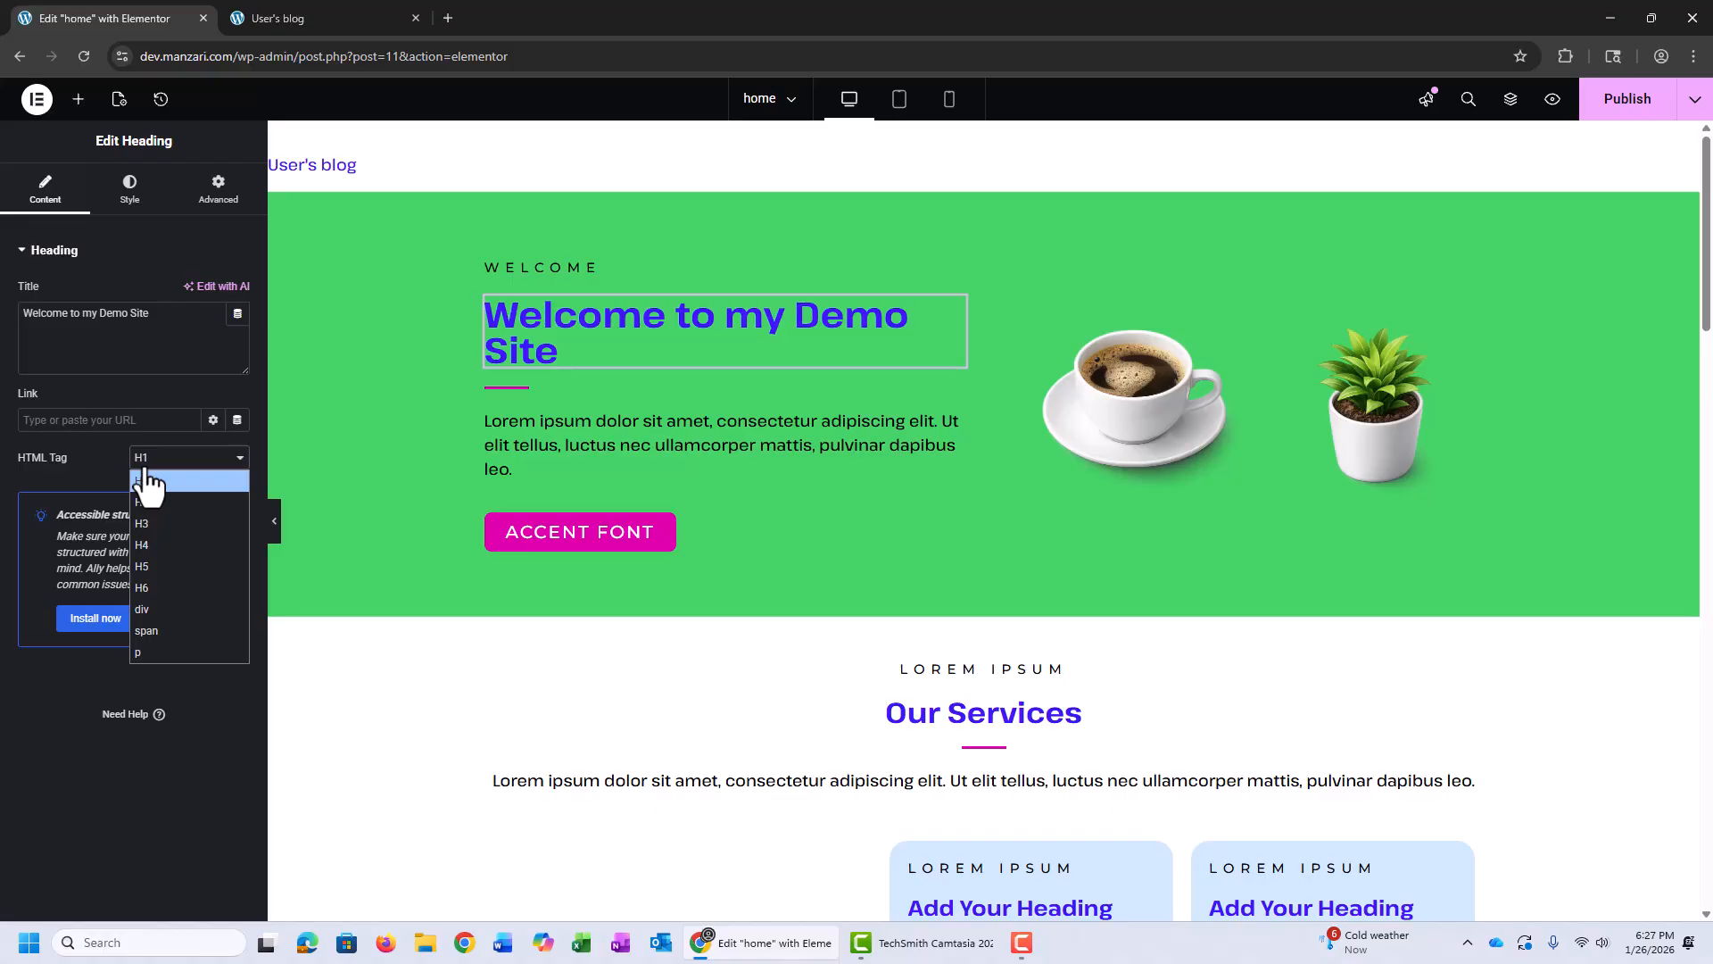
{"action": "left_click", "coordinate": [164, 502]}
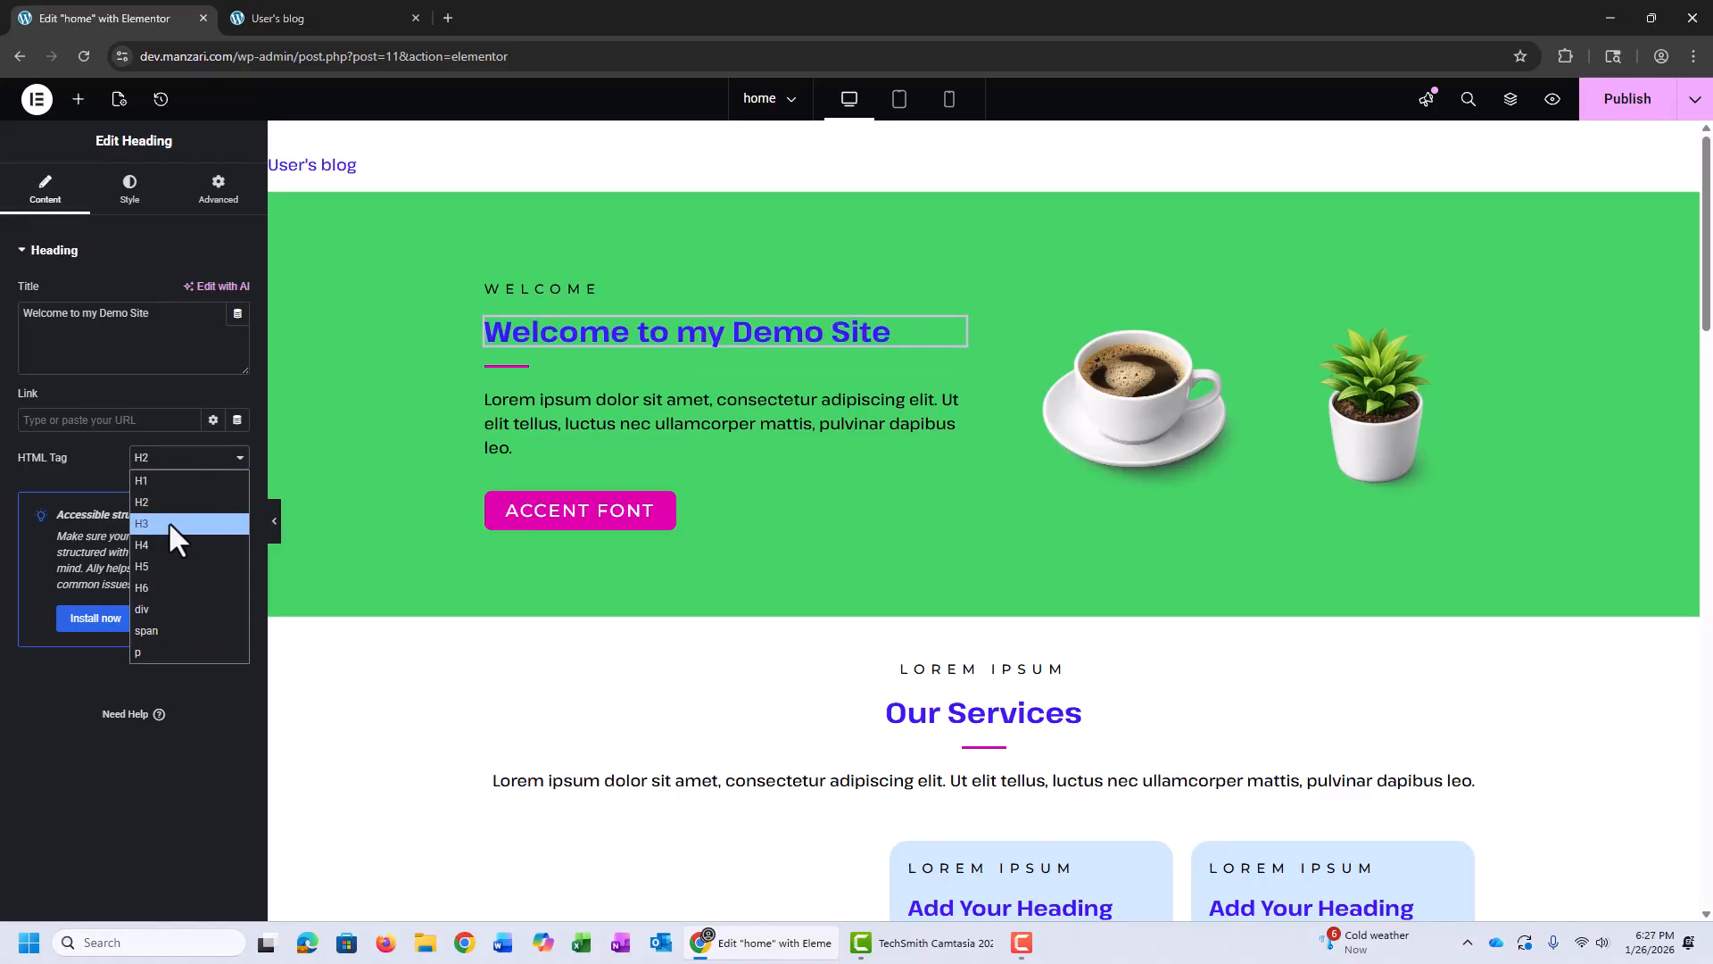
{"action": "left_click", "coordinate": [169, 525]}
{"action": "left_click", "coordinate": [170, 460]}
{"action": "left_click", "coordinate": [173, 543]}
{"action": "left_click", "coordinate": [183, 462]}
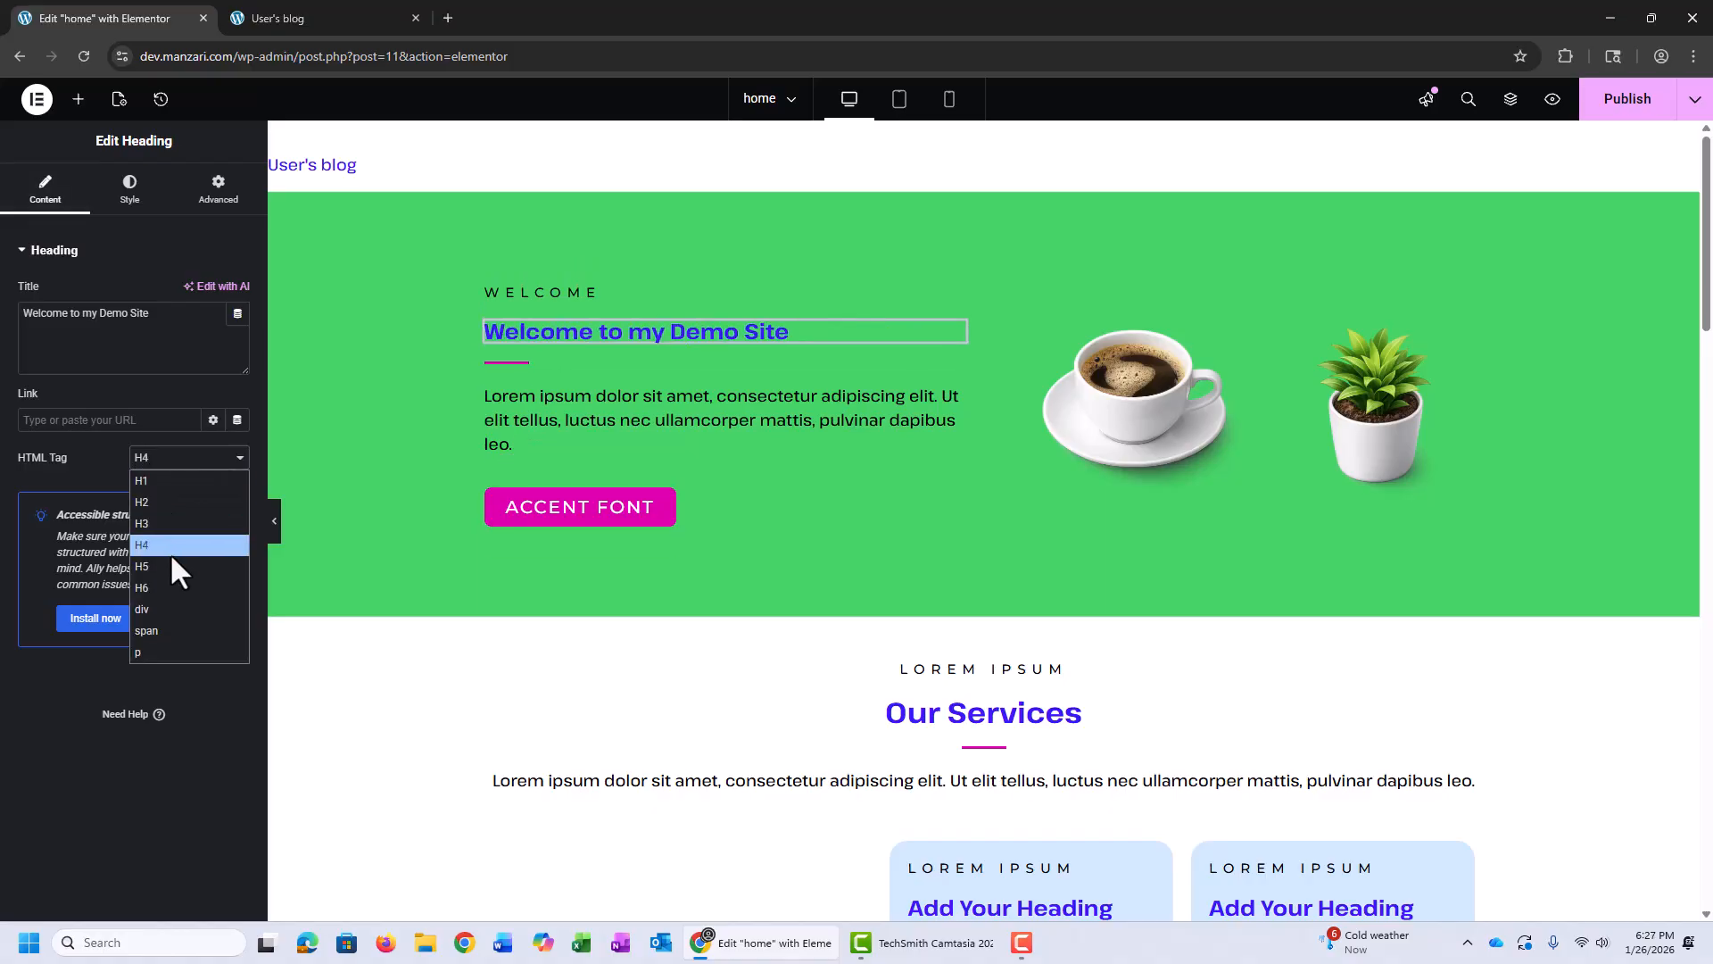
{"action": "left_click", "coordinate": [175, 567]}
{"action": "left_click", "coordinate": [172, 460]}
{"action": "left_click", "coordinate": [181, 587]}
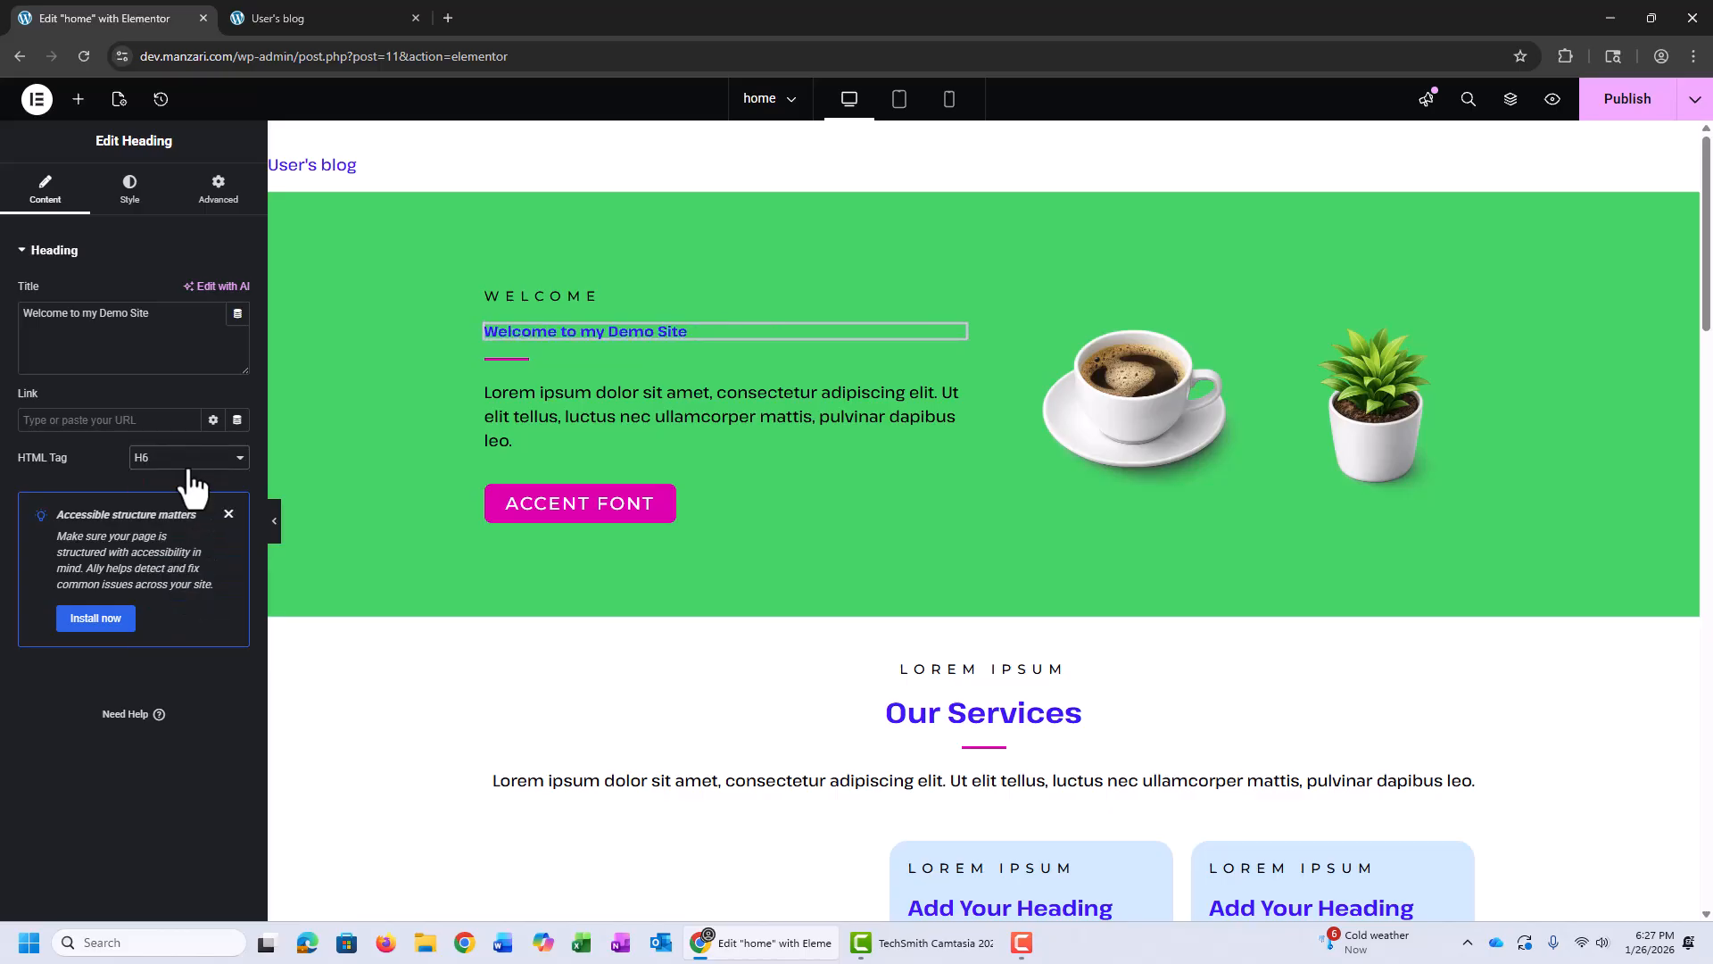
{"action": "left_click", "coordinate": [189, 459]}
{"action": "left_click", "coordinate": [203, 479]}
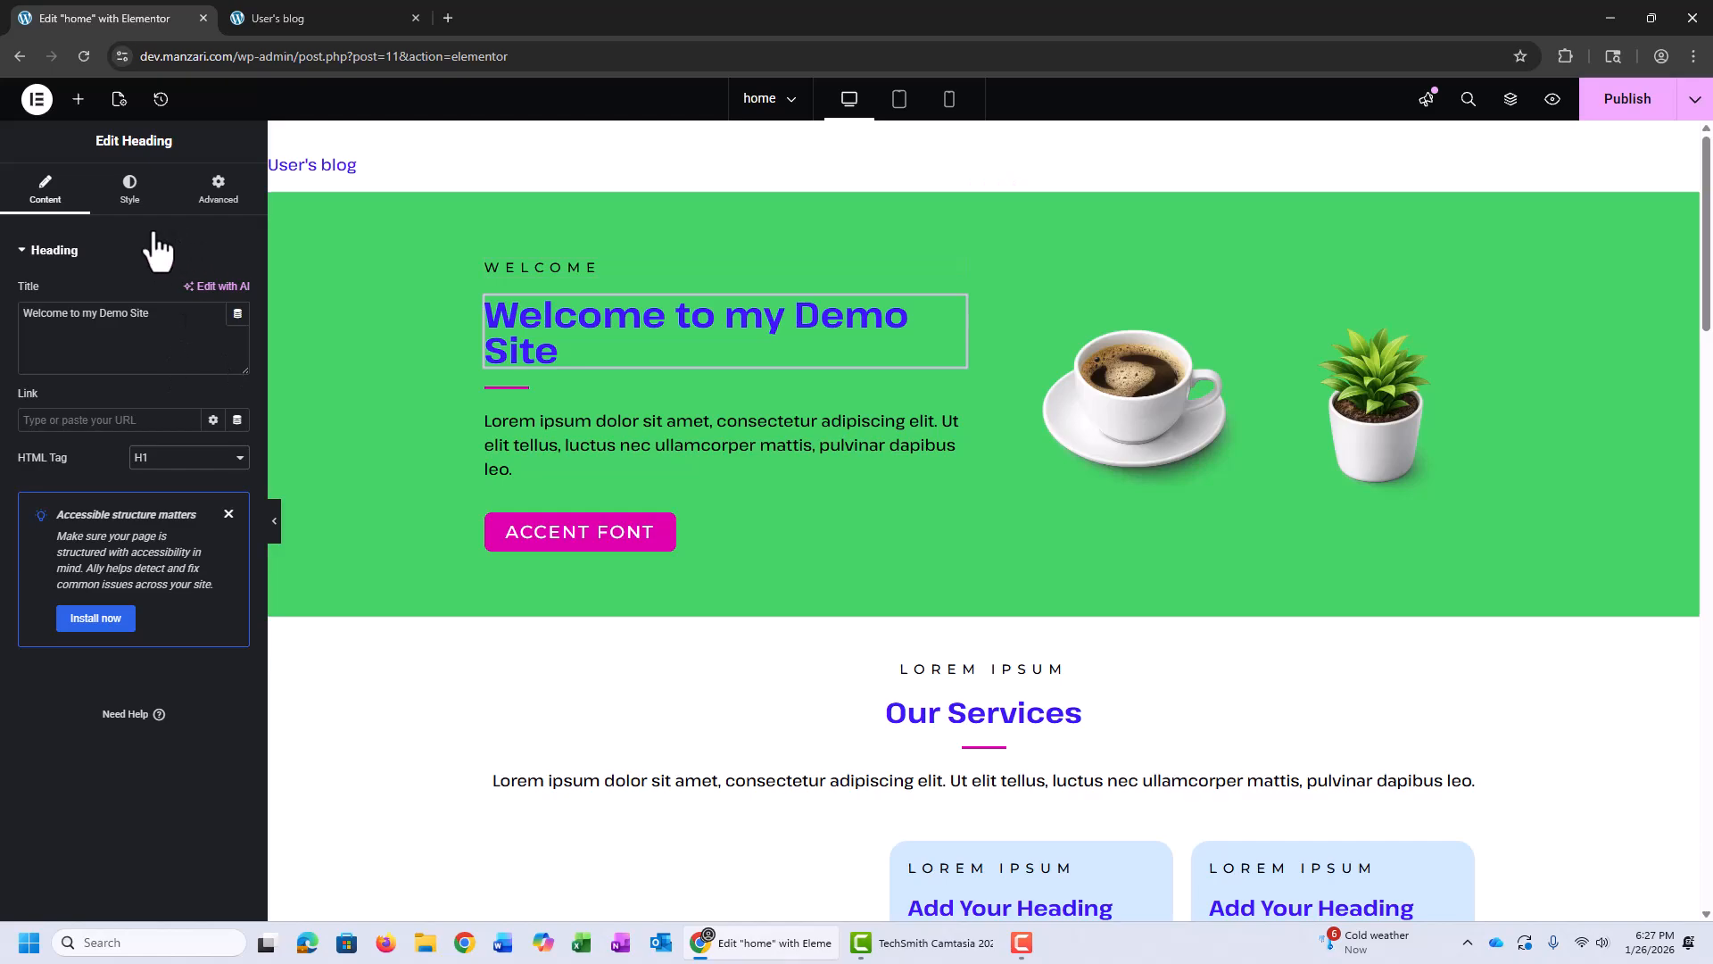
Step: Assign the global Primary font to the "Welcome to my Demo Site" heading's typography
{"action": "left_click", "coordinate": [131, 201]}
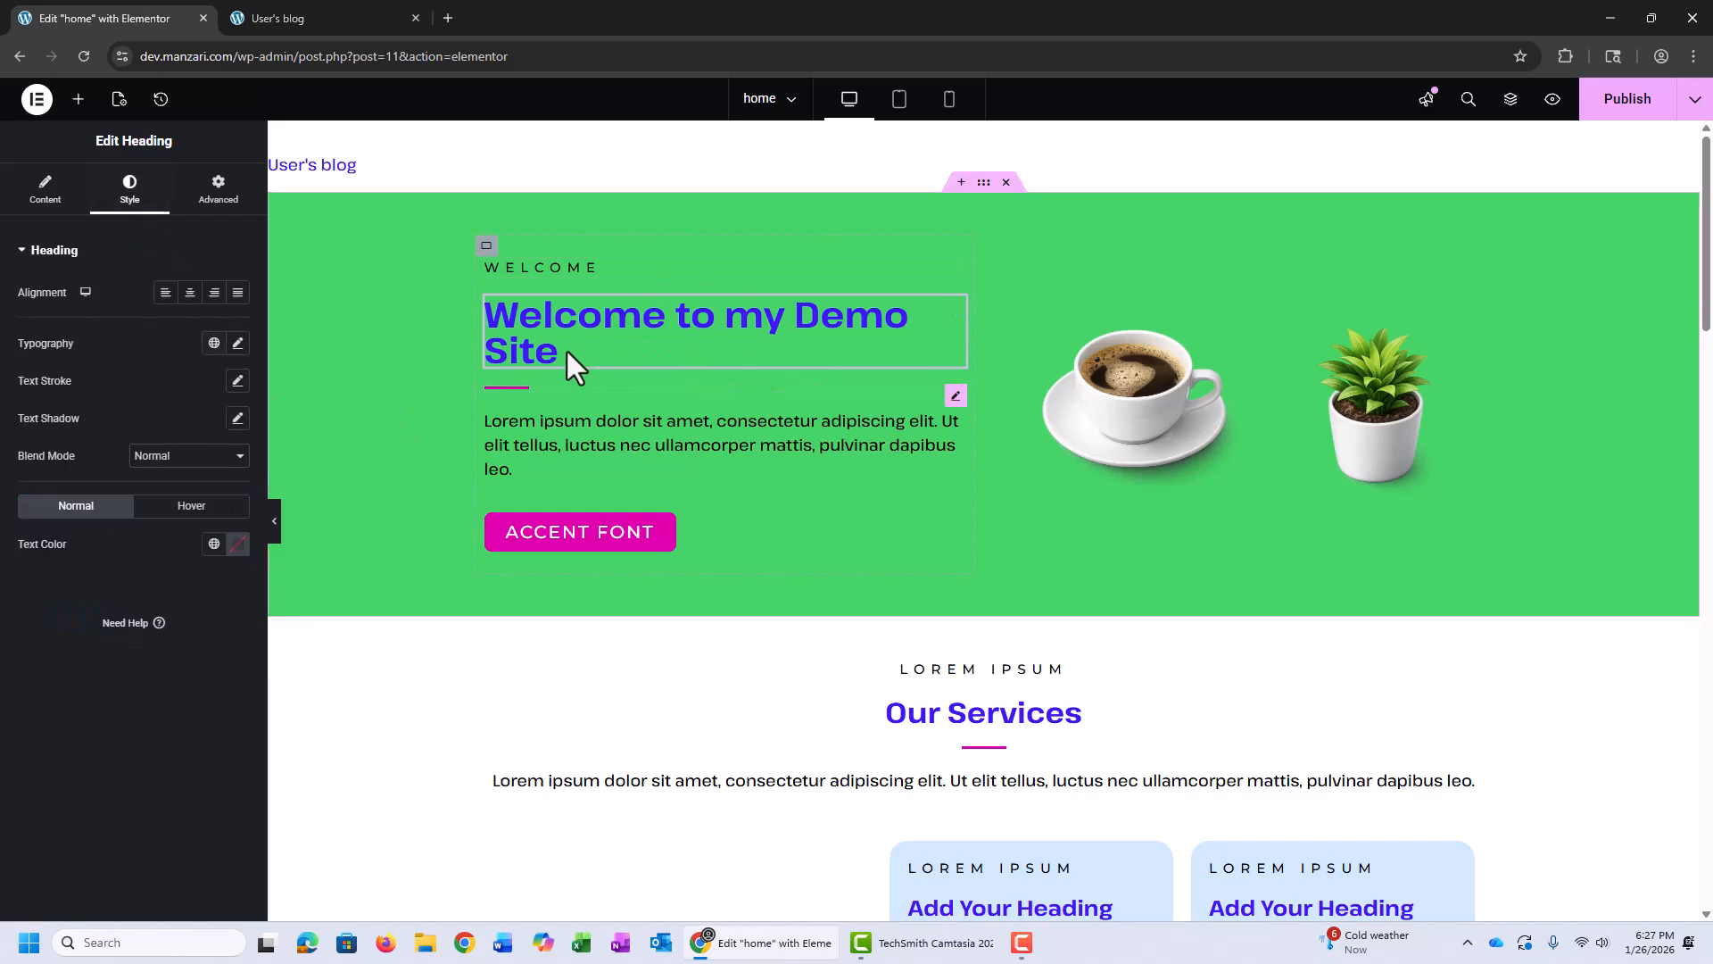
{"action": "left_click", "coordinate": [214, 343]}
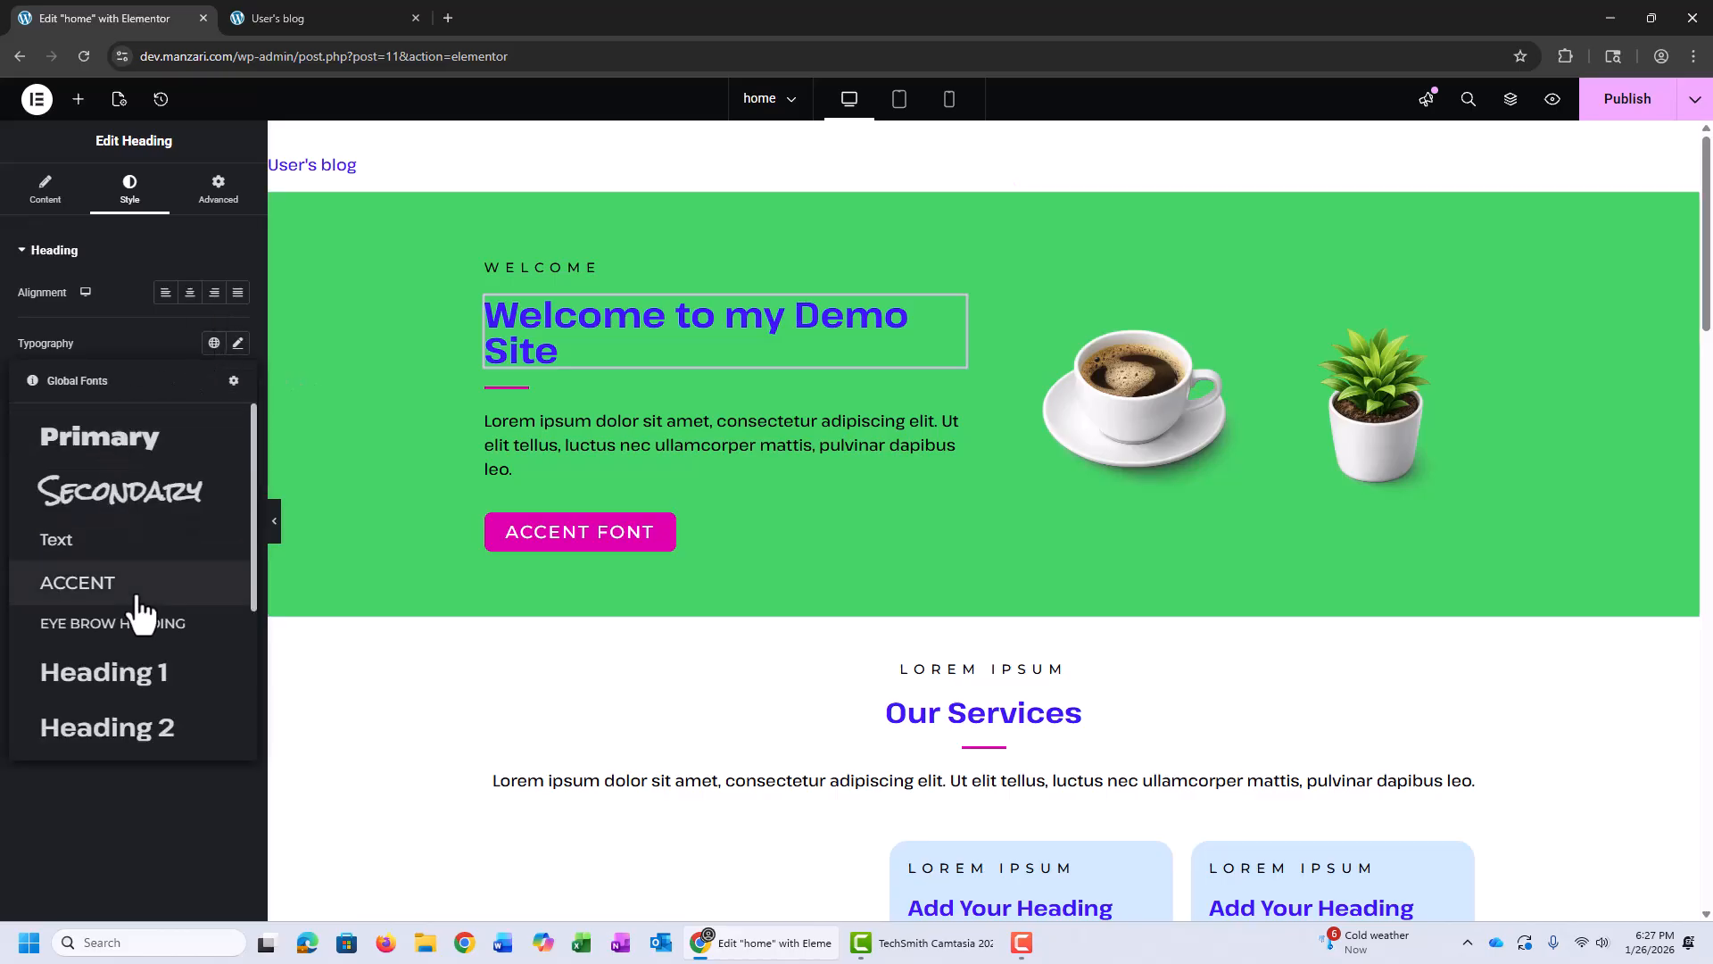
{"action": "left_click", "coordinate": [105, 435]}
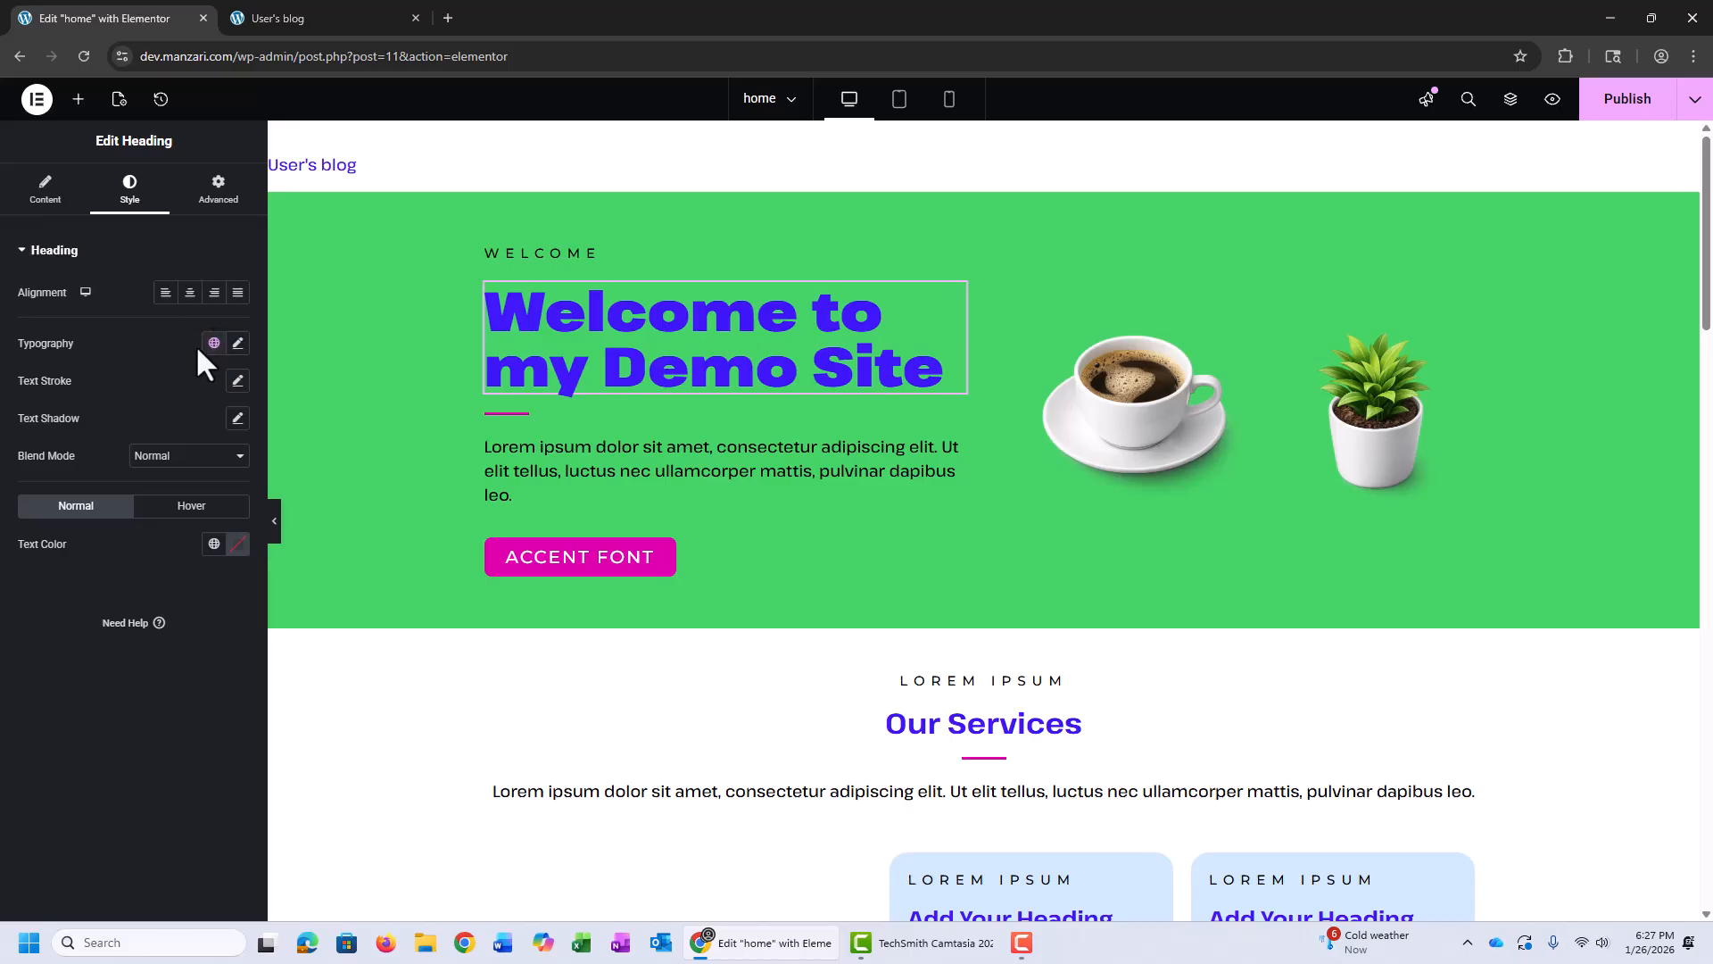
Step: Change the welcome heading's HTML tag through H2, H3, H4 and H5 to test it with the Primary font assigned
{"action": "left_click", "coordinate": [45, 189]}
{"action": "left_click", "coordinate": [166, 457]}
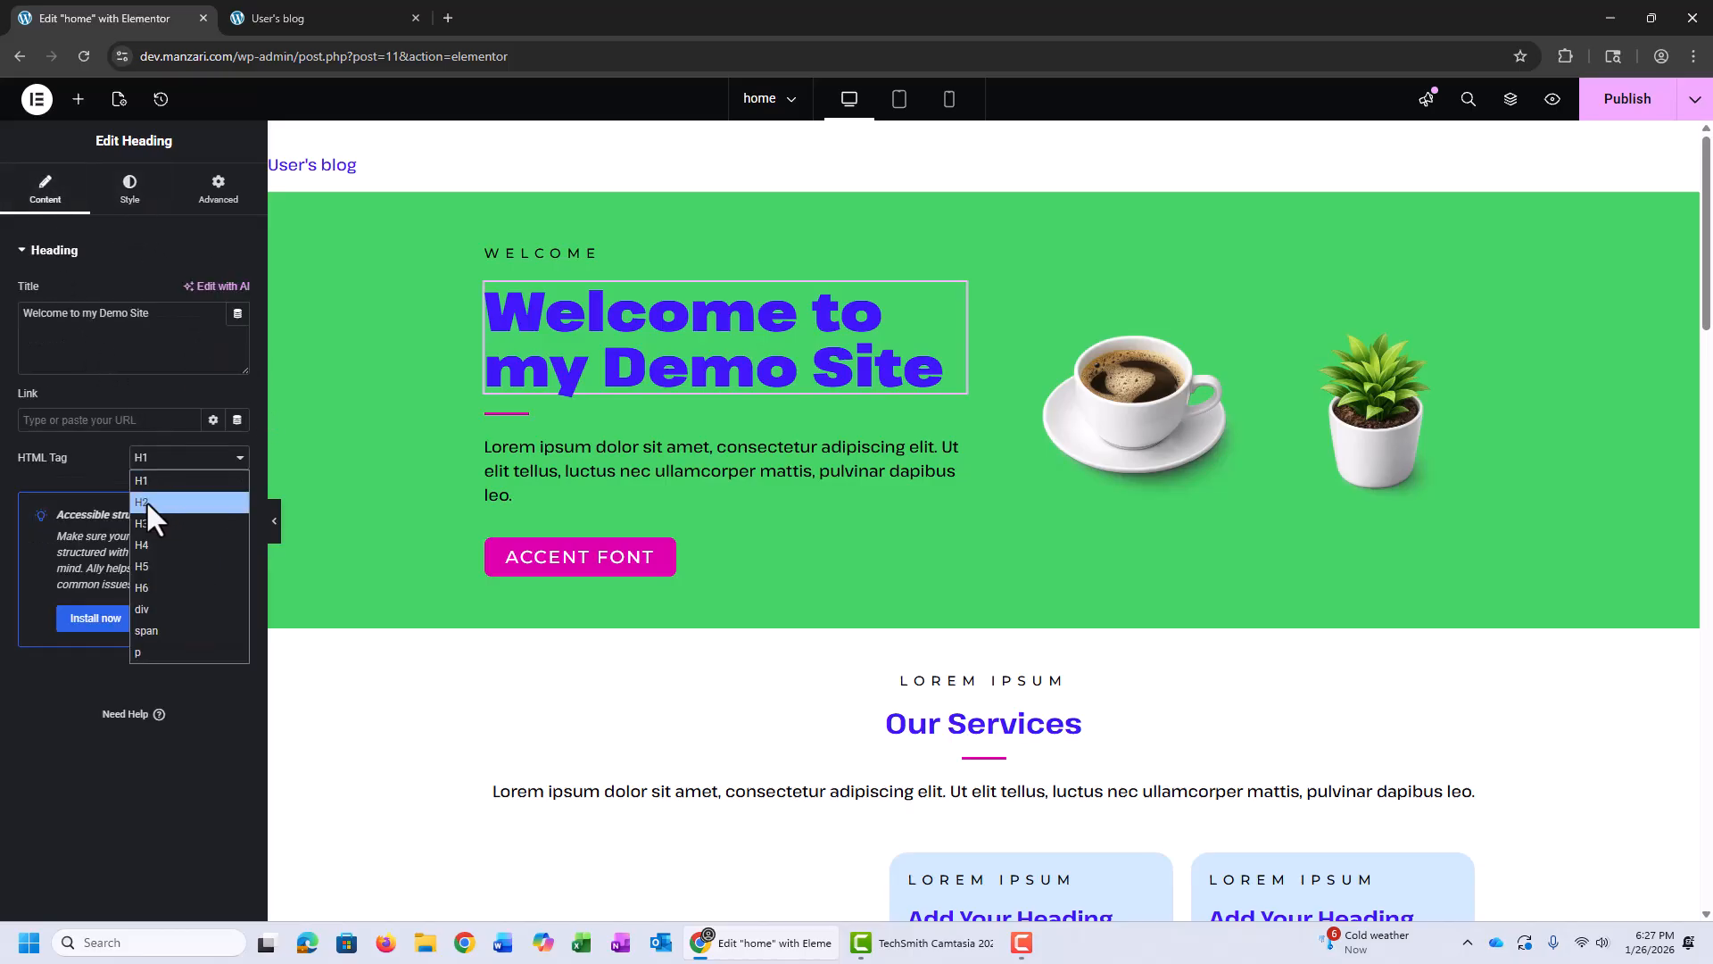
{"action": "left_click", "coordinate": [147, 501]}
{"action": "left_click", "coordinate": [157, 457]}
{"action": "left_click", "coordinate": [159, 523]}
{"action": "left_click", "coordinate": [181, 460]}
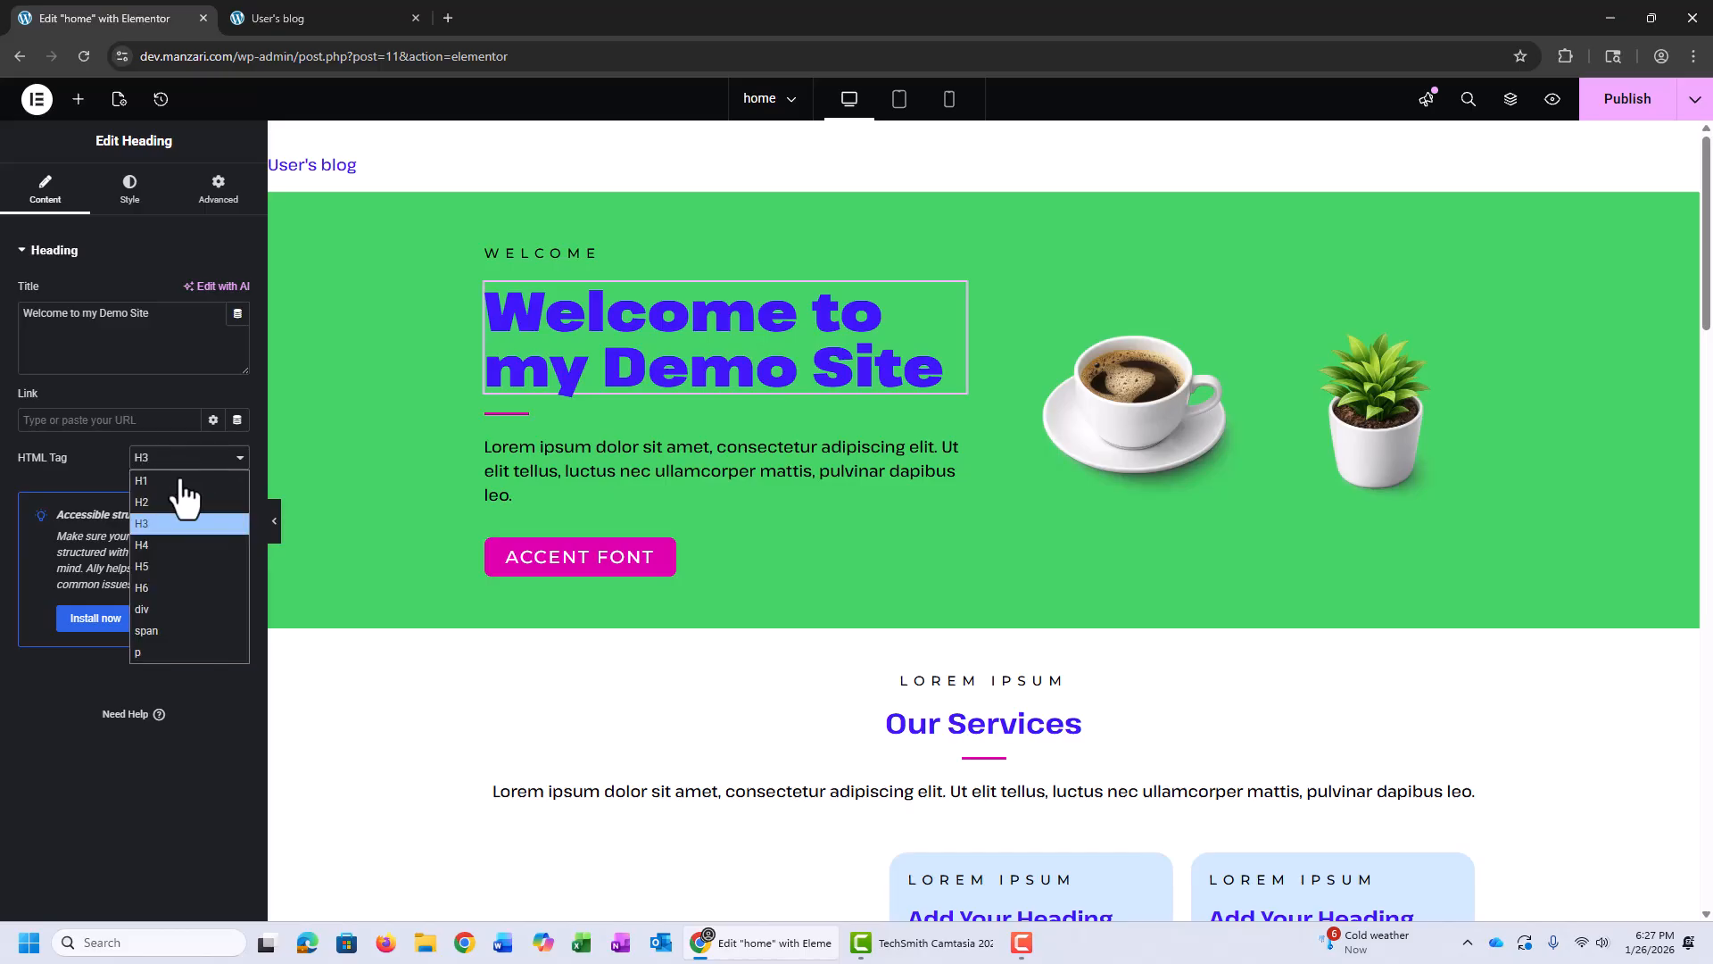
{"action": "left_click", "coordinate": [173, 538]}
{"action": "left_click", "coordinate": [190, 459]}
{"action": "left_click", "coordinate": [188, 562]}
{"action": "left_click", "coordinate": [189, 460]}
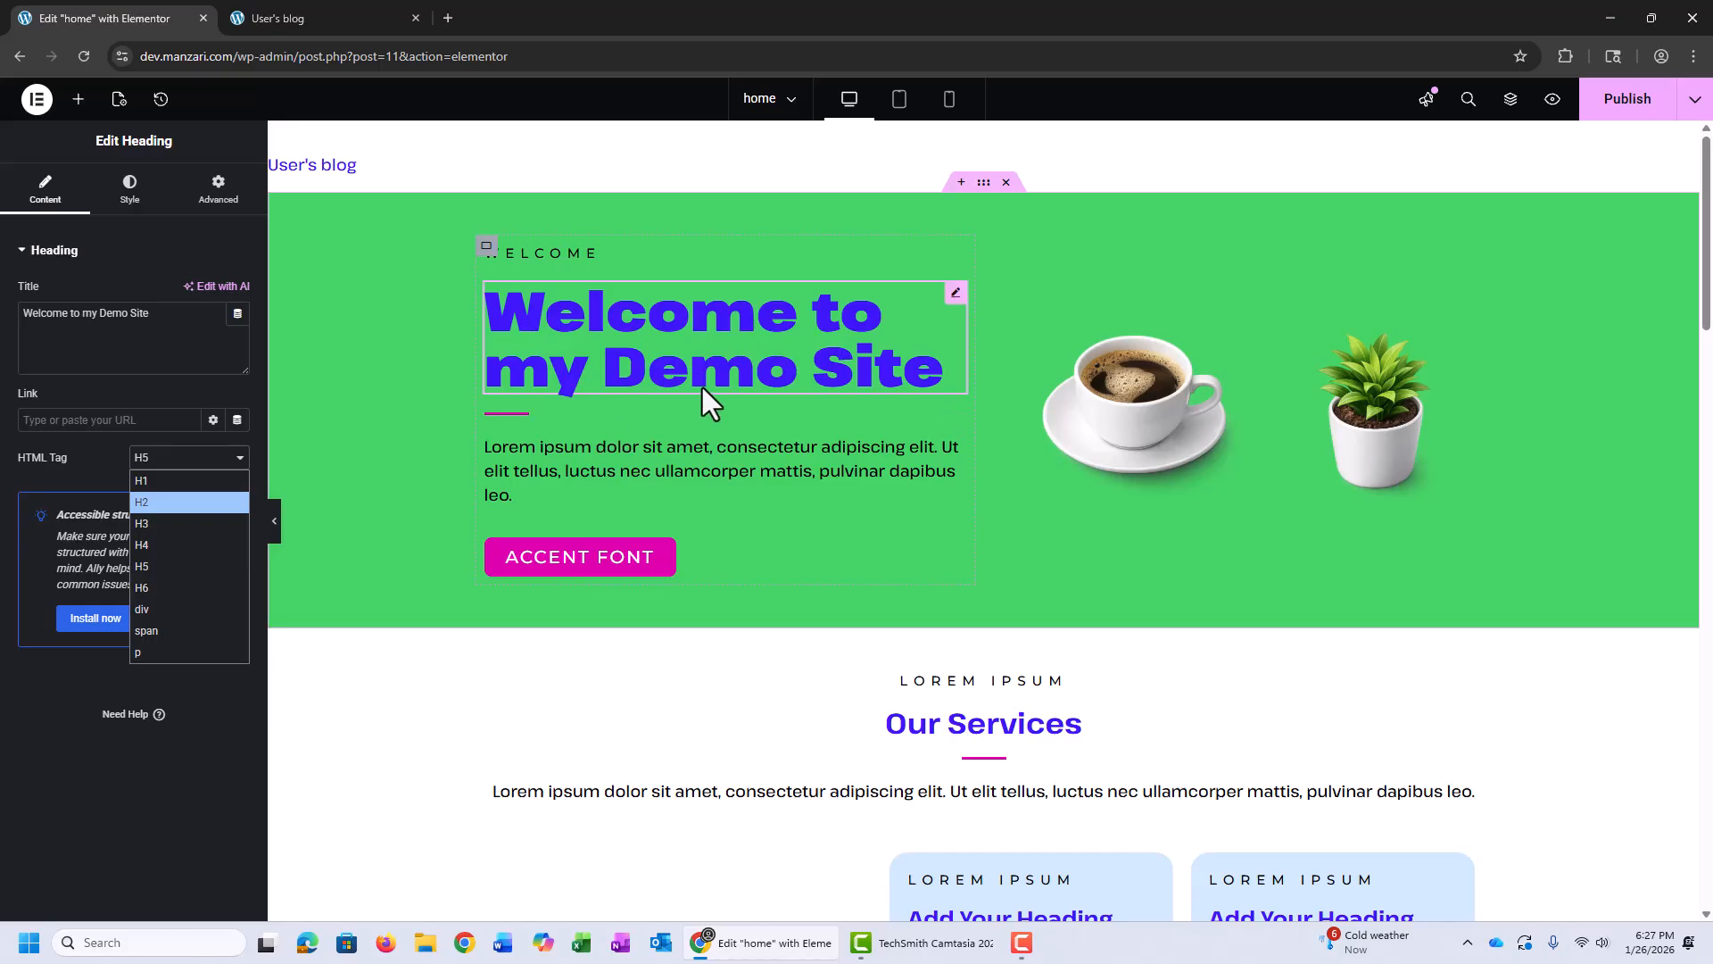
Step: Set a custom typography on the welcome heading with size 89 px and weight 300 (Light)
{"action": "left_click", "coordinate": [146, 207]}
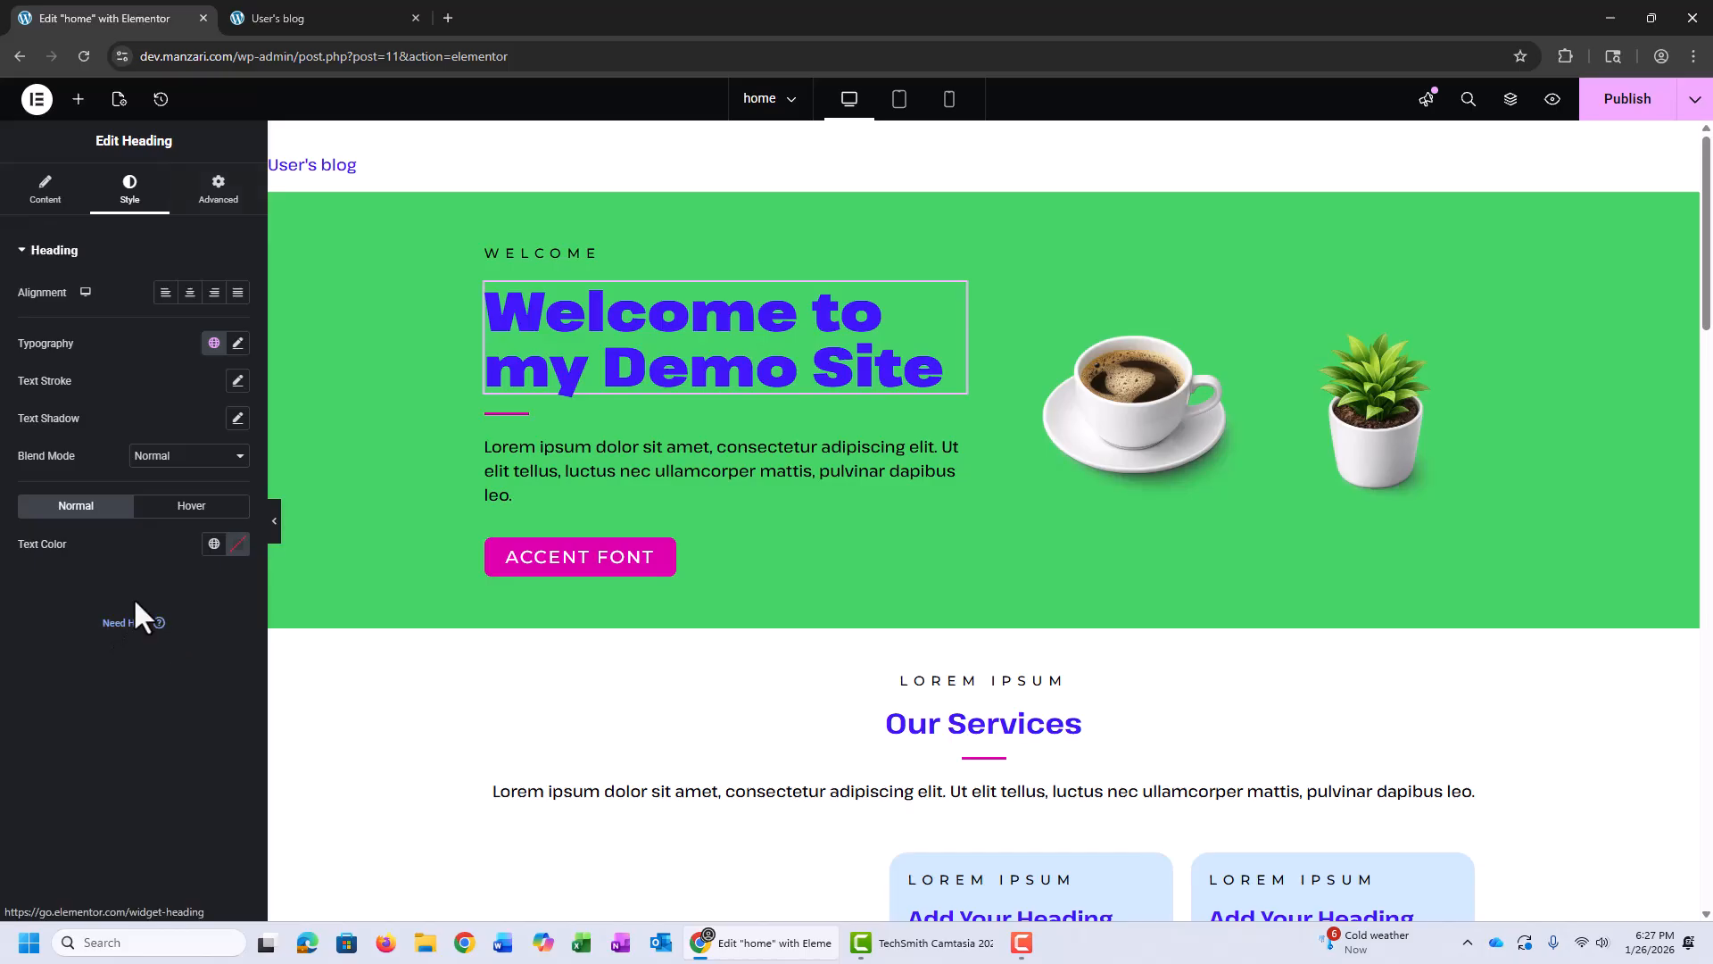
{"action": "left_click", "coordinate": [237, 345]}
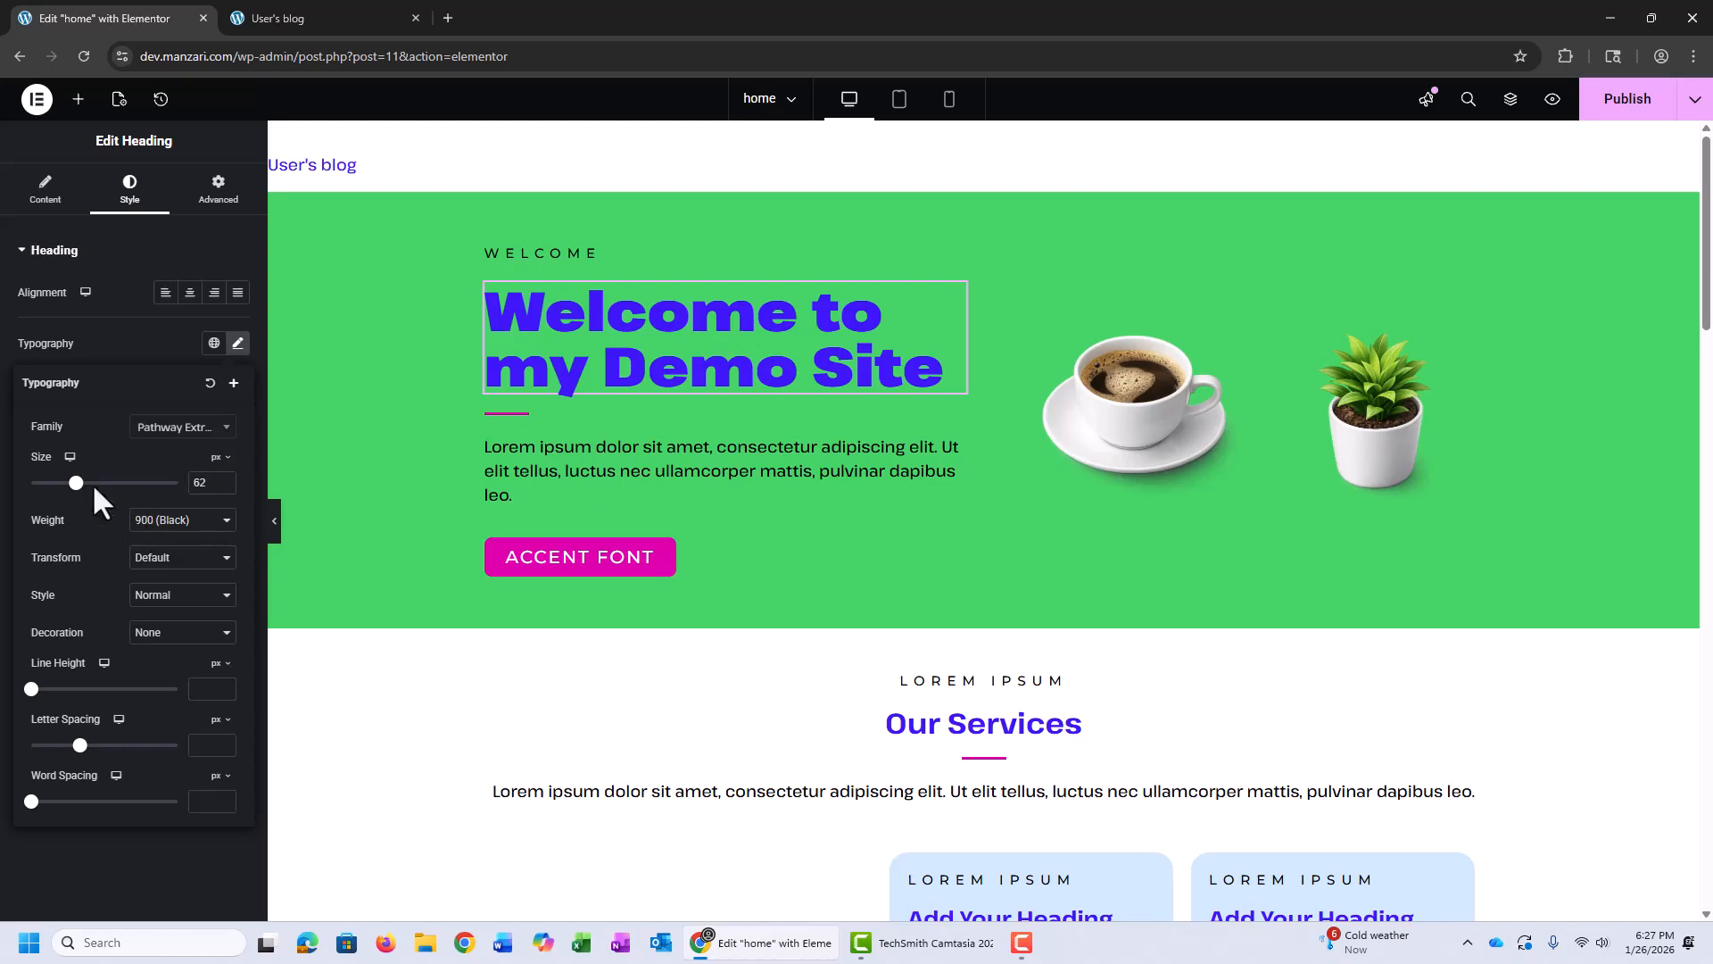
{"action": "left_click_drag", "start_coordinate": [76, 483], "coordinate": [95, 483]}
{"action": "left_click", "coordinate": [188, 521]}
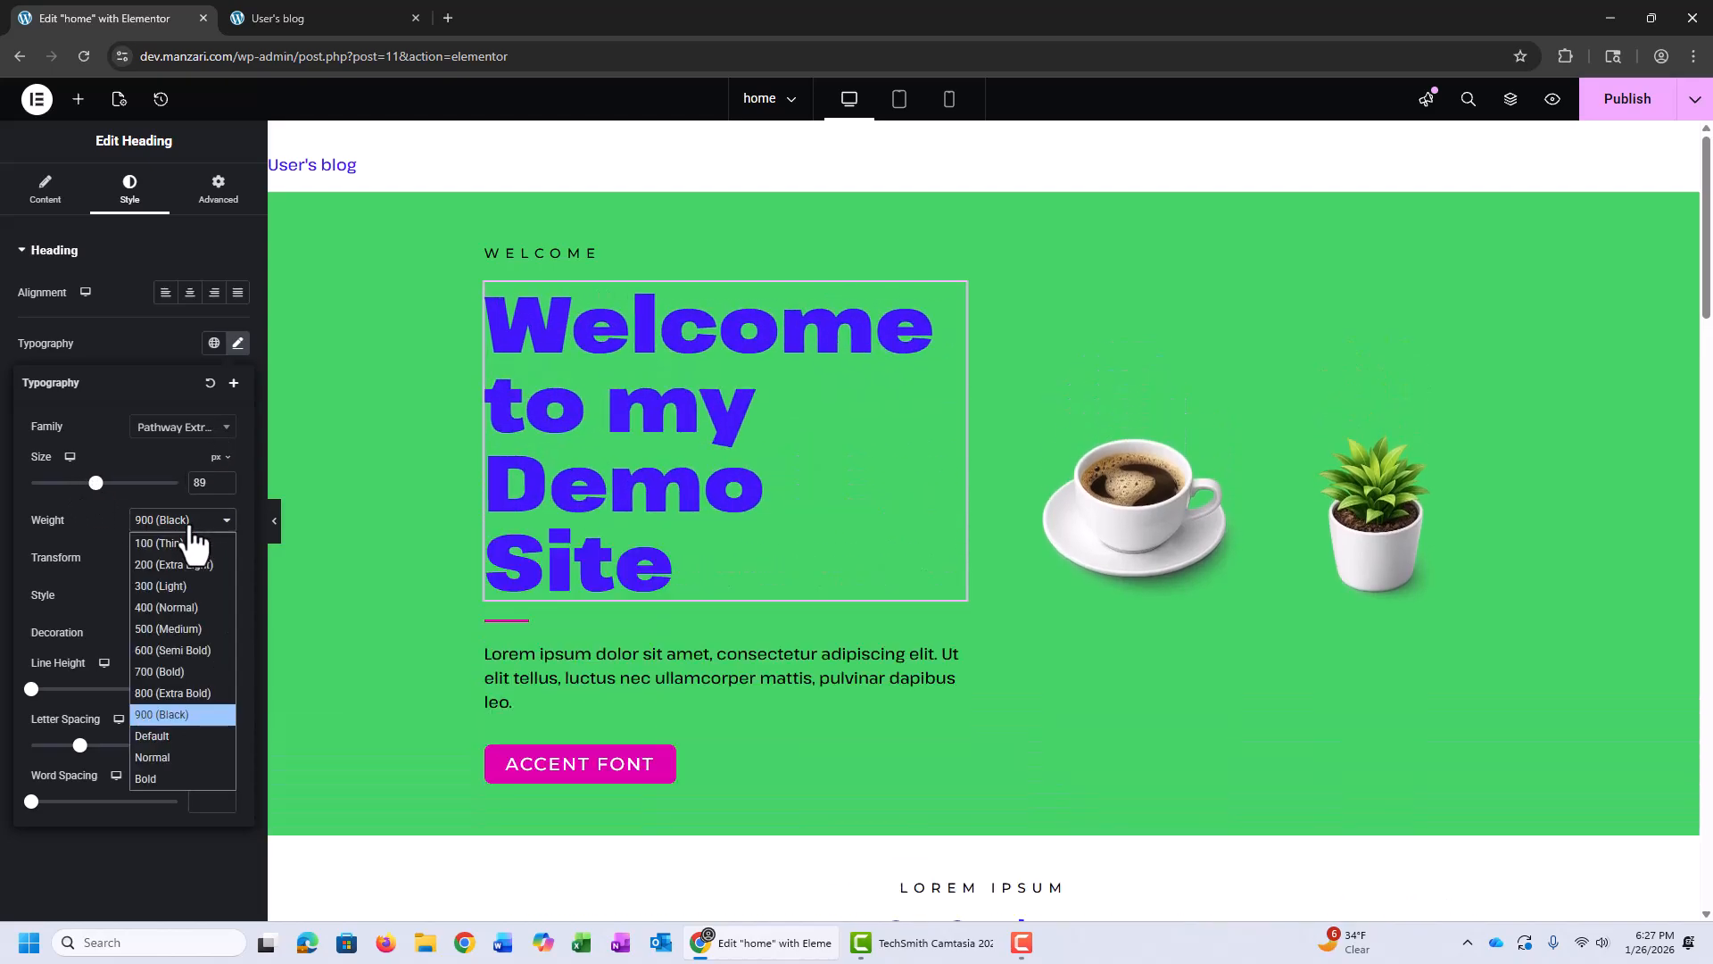
{"action": "left_click", "coordinate": [188, 583]}
Step: Cycle the welcome heading's HTML tag from H1 through H5 to test it with the custom typography
{"action": "left_click", "coordinate": [49, 192]}
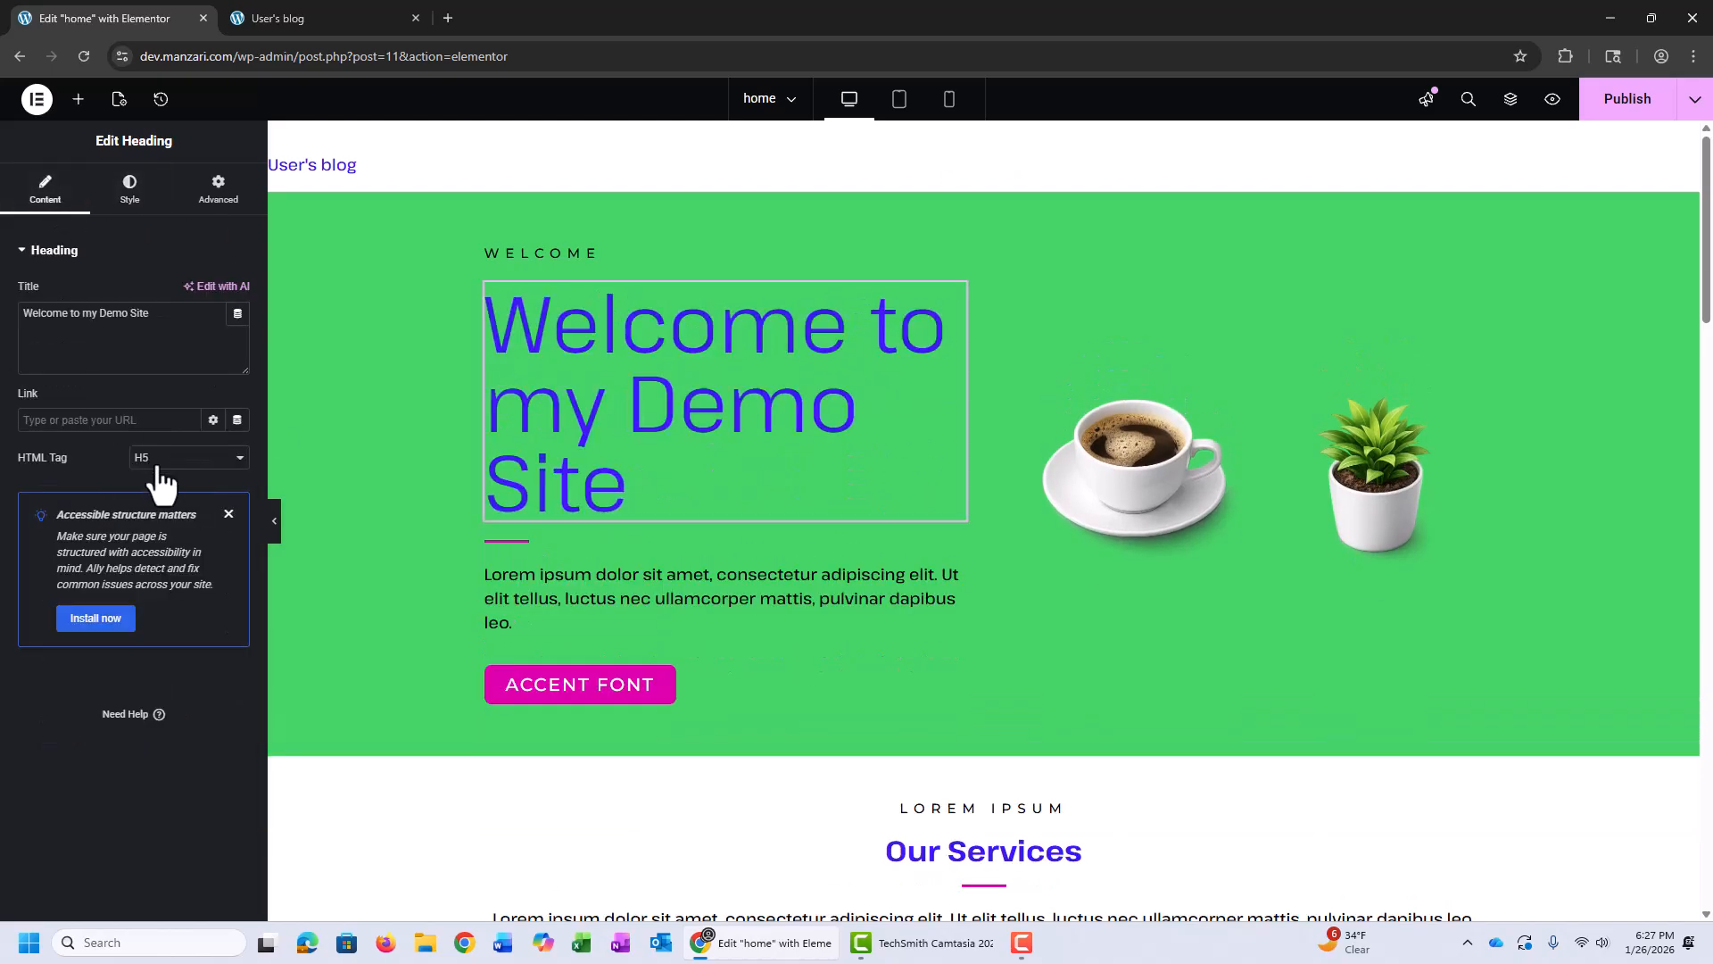
{"action": "left_click", "coordinate": [179, 457]}
{"action": "left_click", "coordinate": [164, 482]}
{"action": "left_click", "coordinate": [173, 464]}
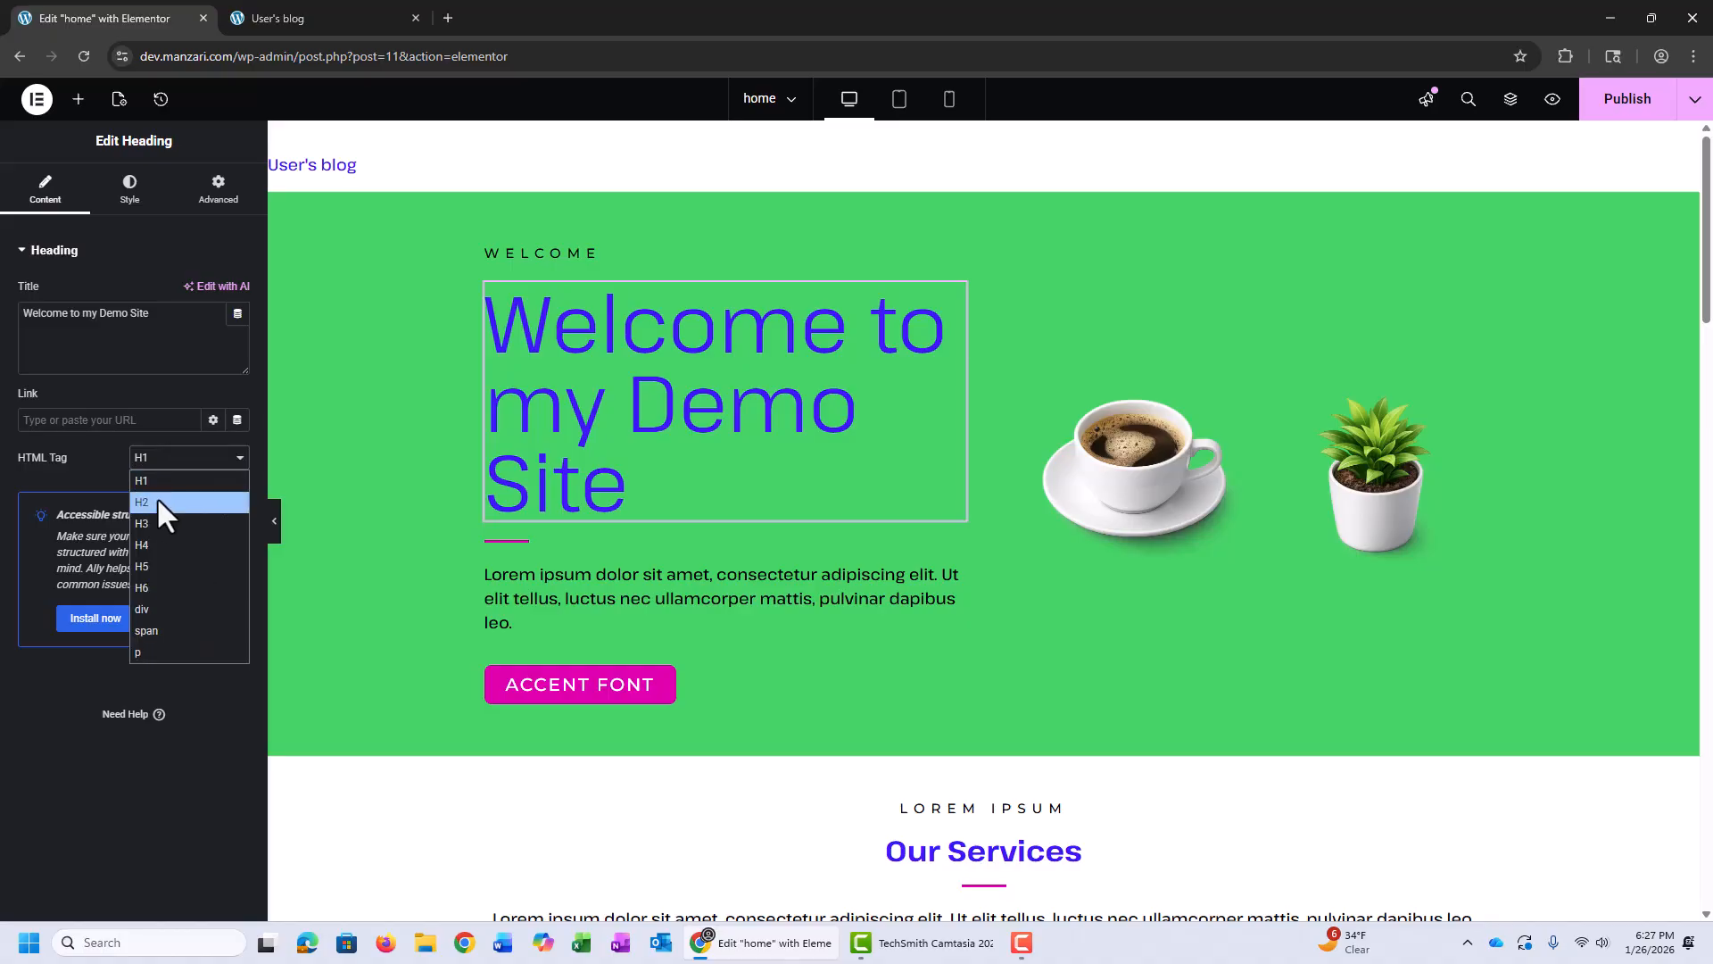
{"action": "left_click", "coordinate": [157, 503]}
{"action": "left_click", "coordinate": [172, 462]}
{"action": "left_click", "coordinate": [171, 521]}
{"action": "left_click", "coordinate": [189, 460]}
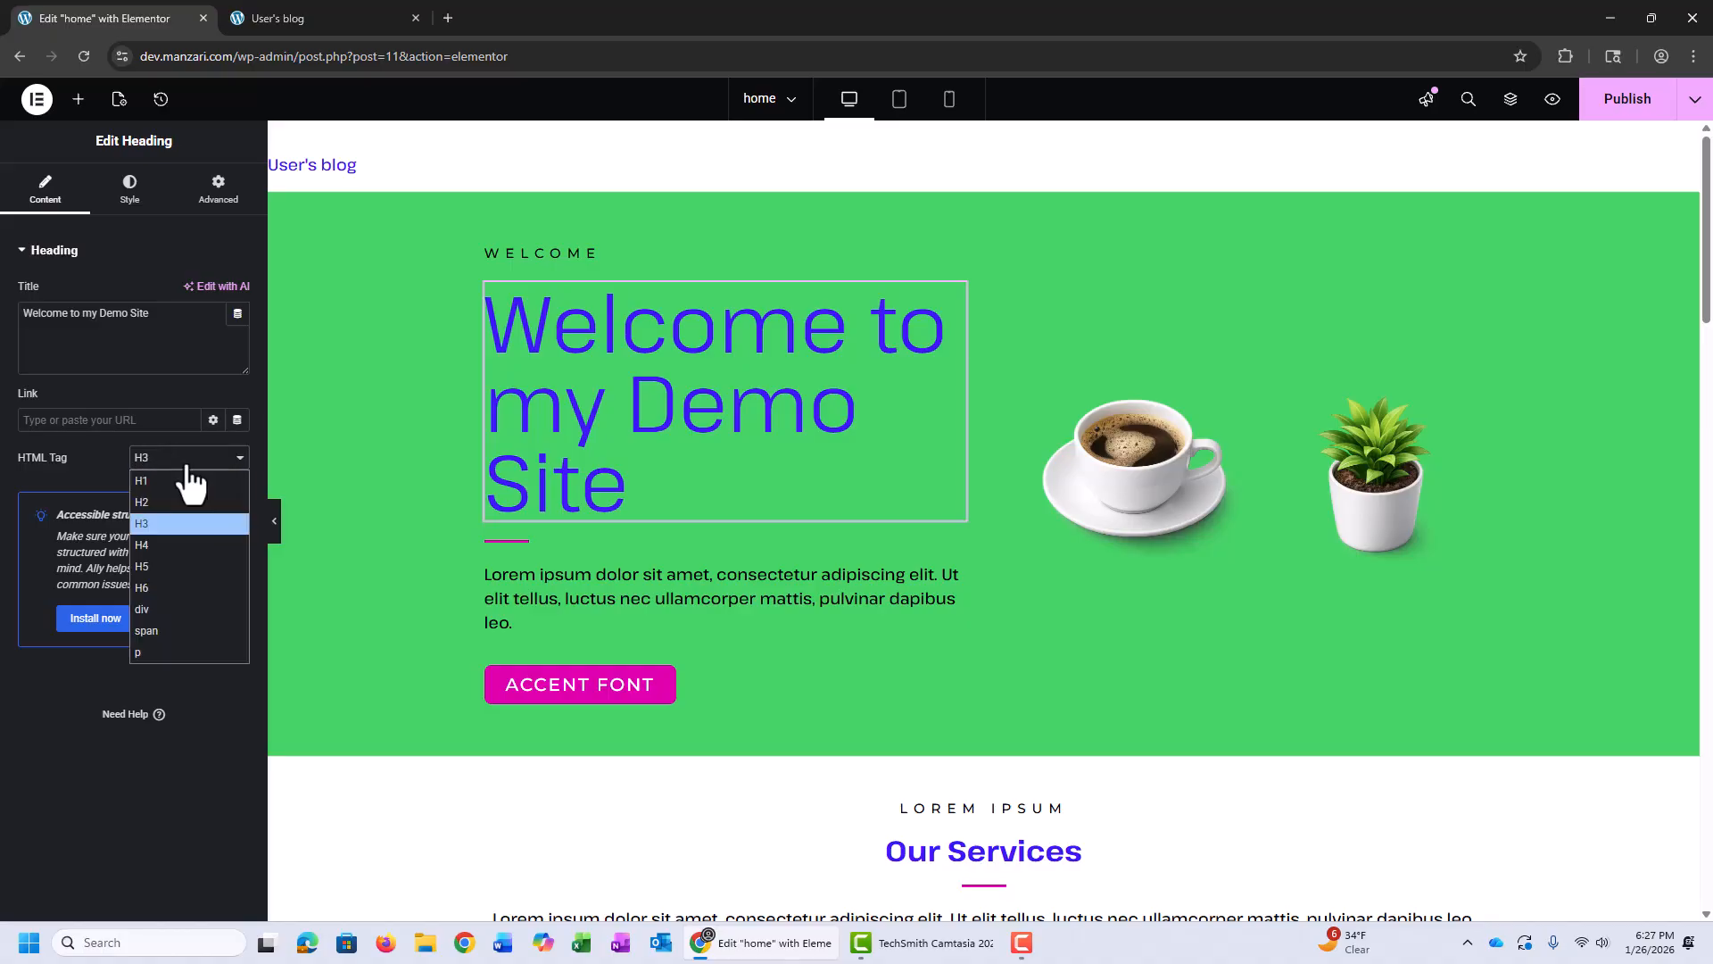
{"action": "left_click", "coordinate": [171, 545]}
{"action": "left_click", "coordinate": [187, 460]}
{"action": "left_click", "coordinate": [189, 562]}
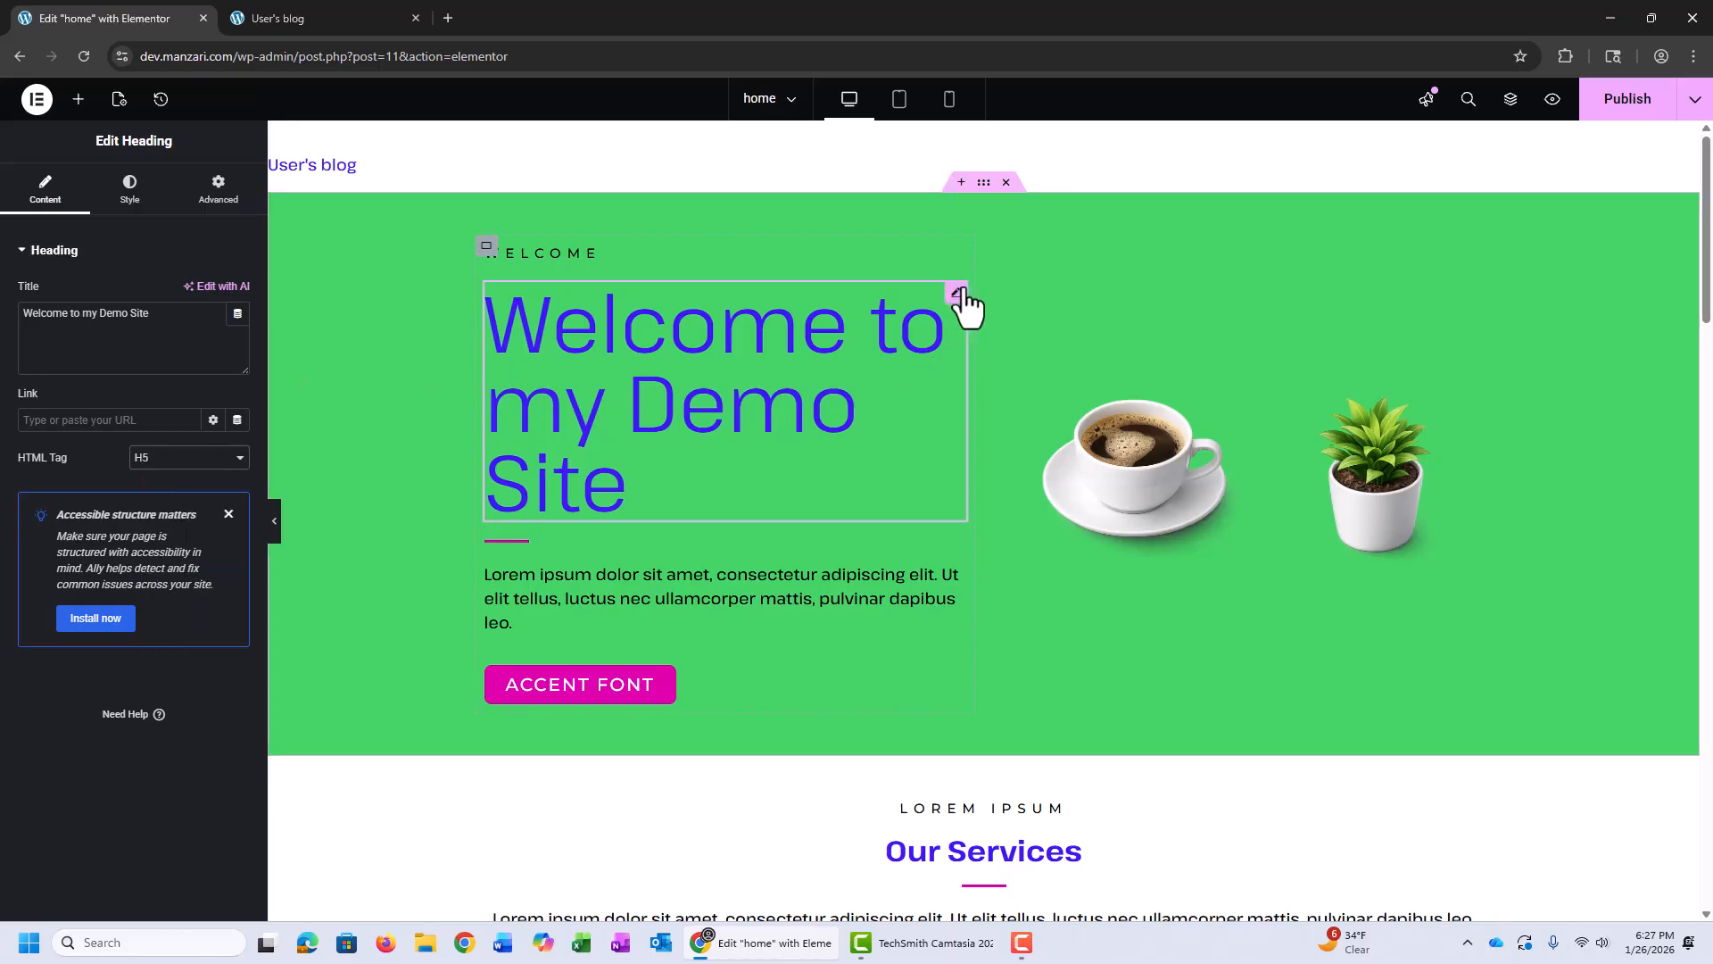
Step: Set the welcome heading's HTML tag back to H1 and reset its typography to default
{"action": "left_click", "coordinate": [160, 459]}
{"action": "left_click", "coordinate": [162, 480]}
{"action": "left_click", "coordinate": [122, 198]}
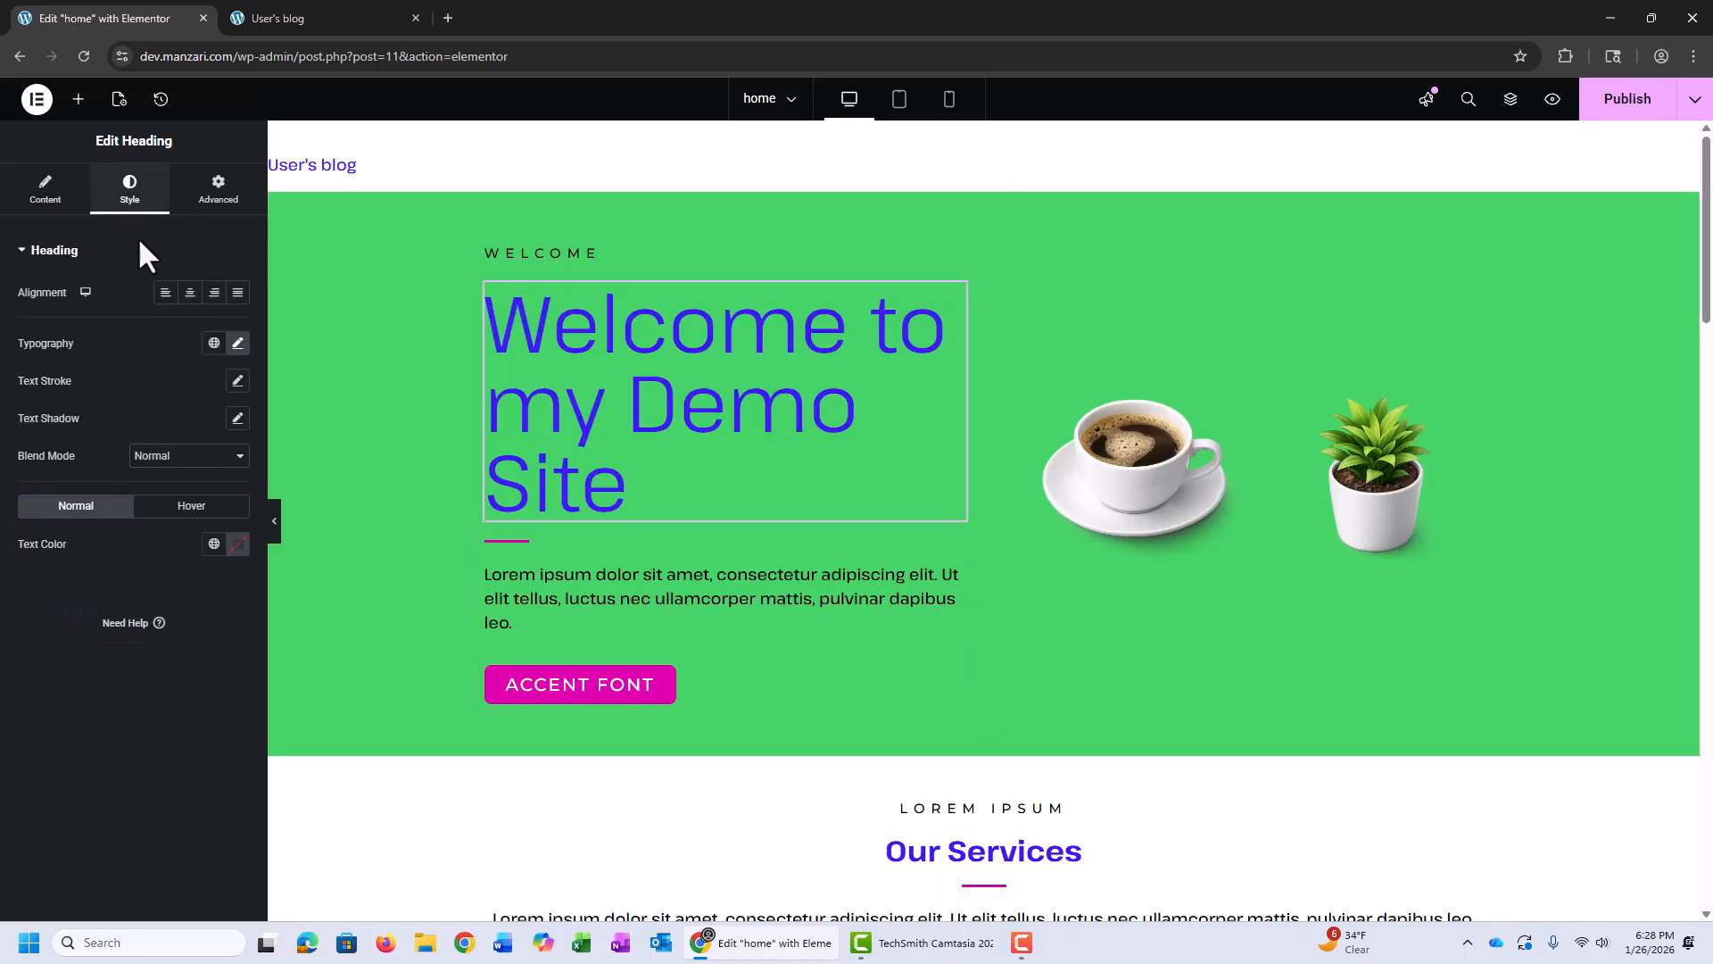
{"action": "left_click", "coordinate": [238, 345]}
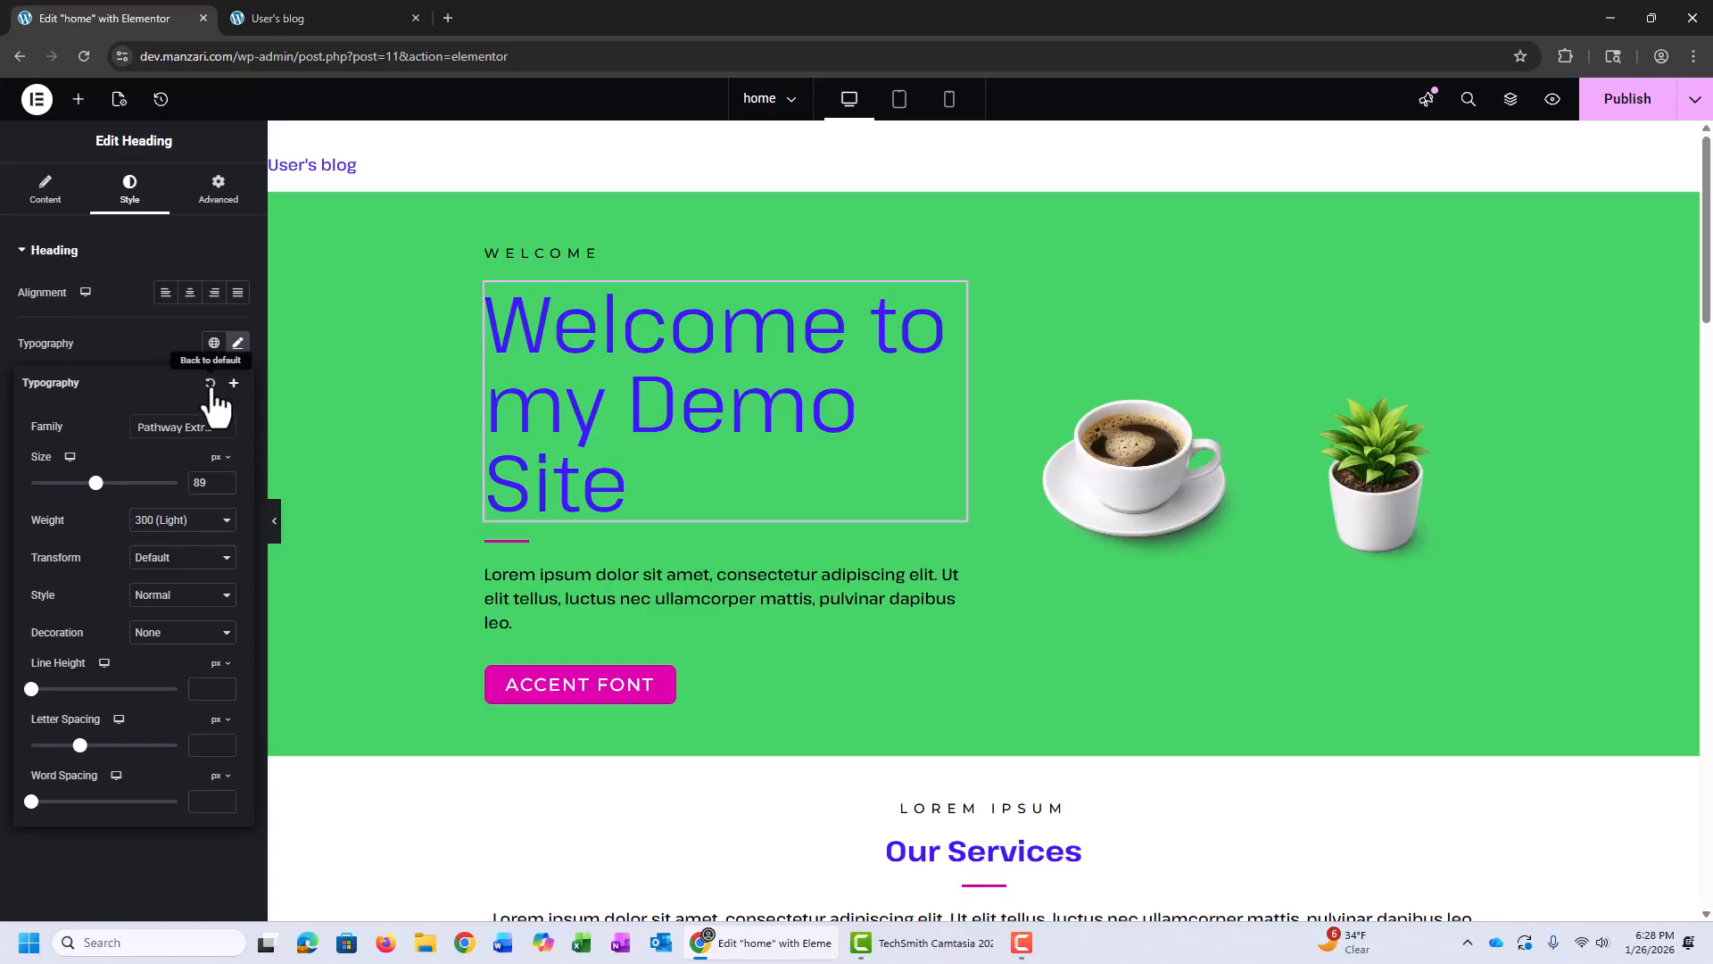
{"action": "left_click", "coordinate": [211, 384]}
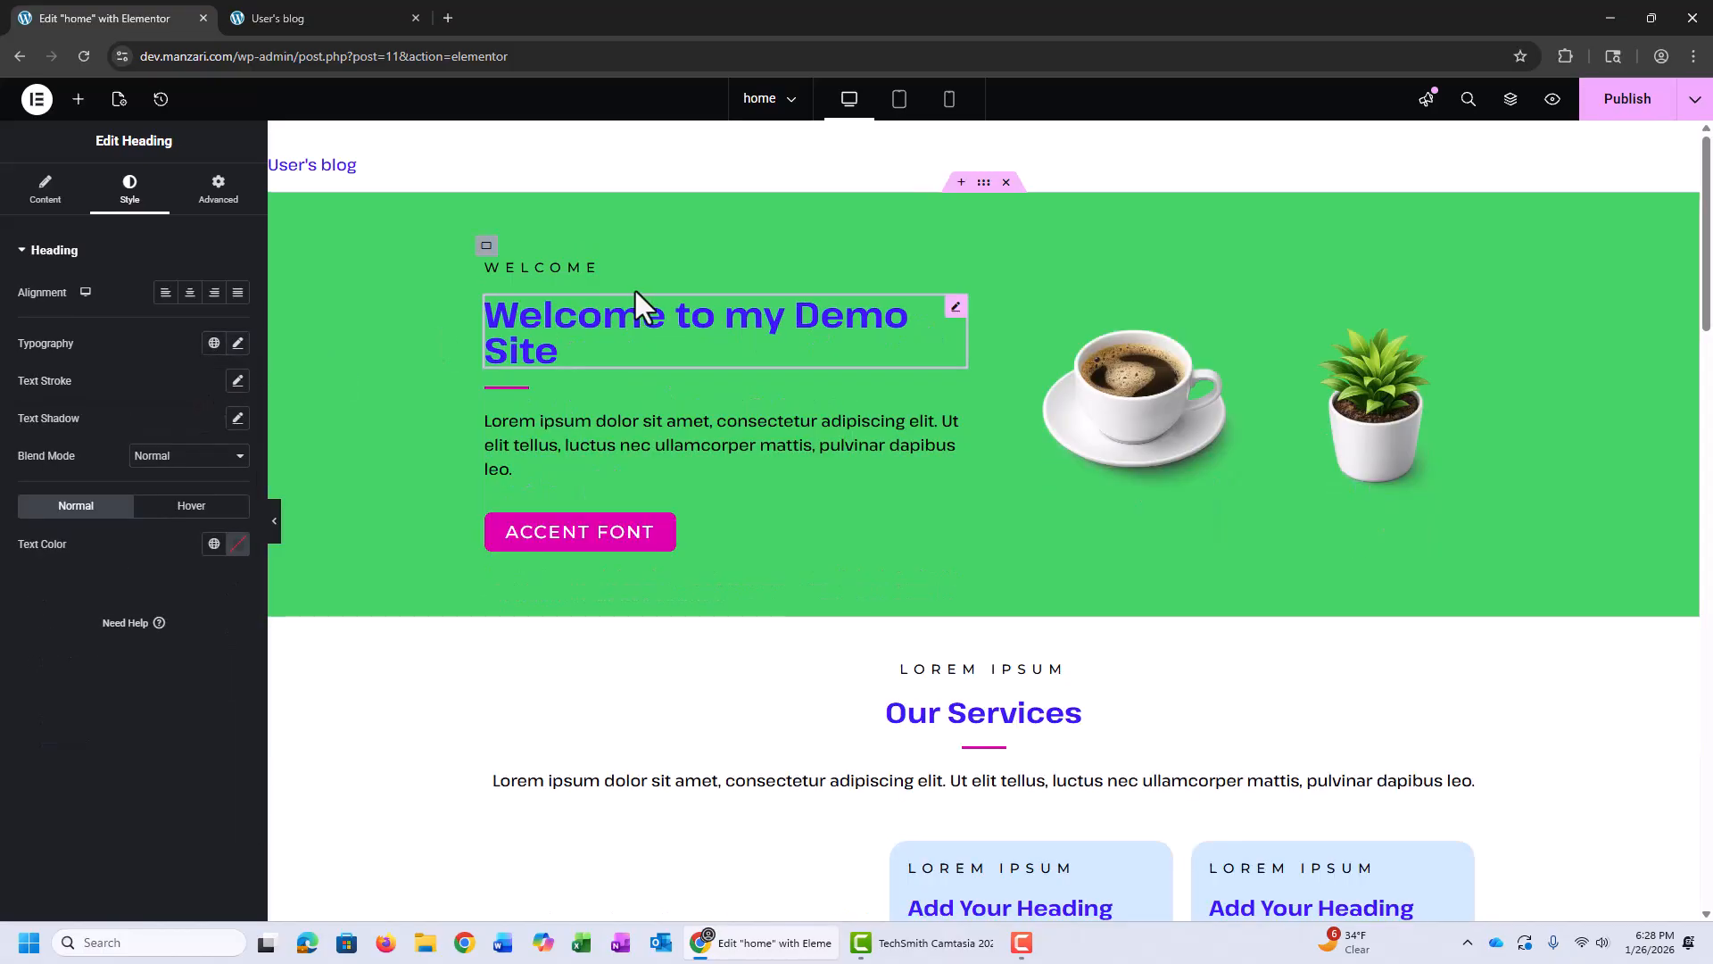
Step: Try a custom red text color on the welcome heading and clear it back to the default
{"action": "left_click", "coordinate": [236, 546]}
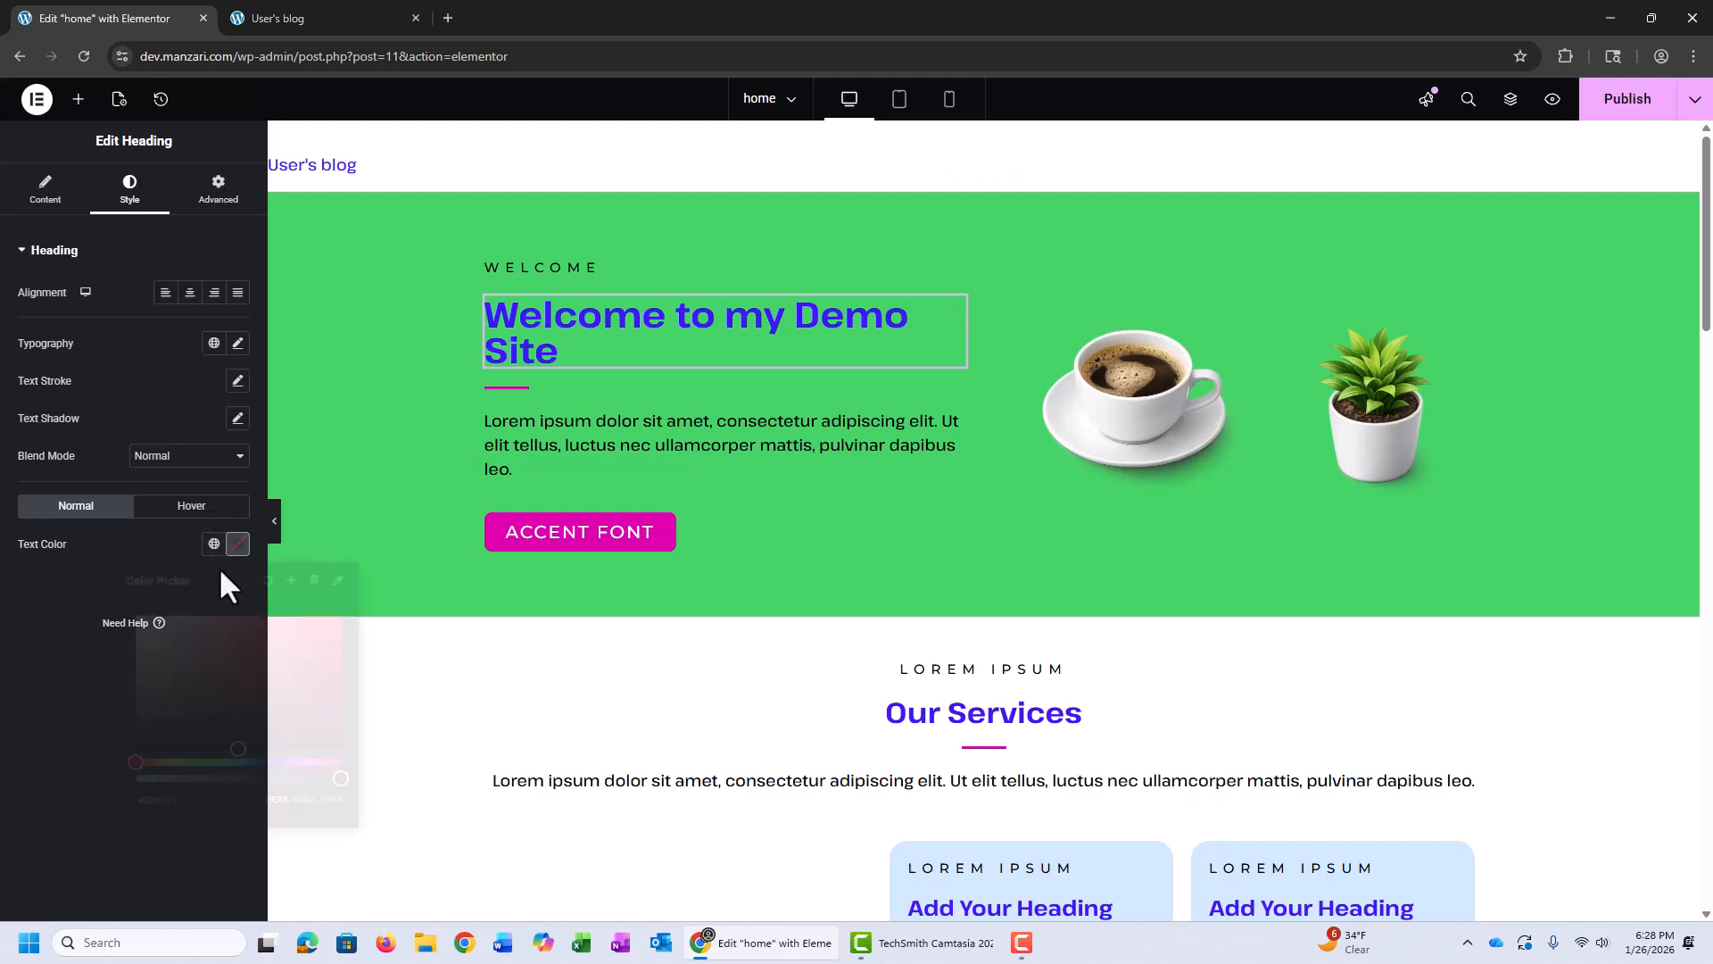
{"action": "left_click", "coordinate": [262, 682]}
{"action": "left_click_drag", "start_coordinate": [262, 682], "coordinate": [325, 612]}
{"action": "left_click", "coordinate": [24, 601]}
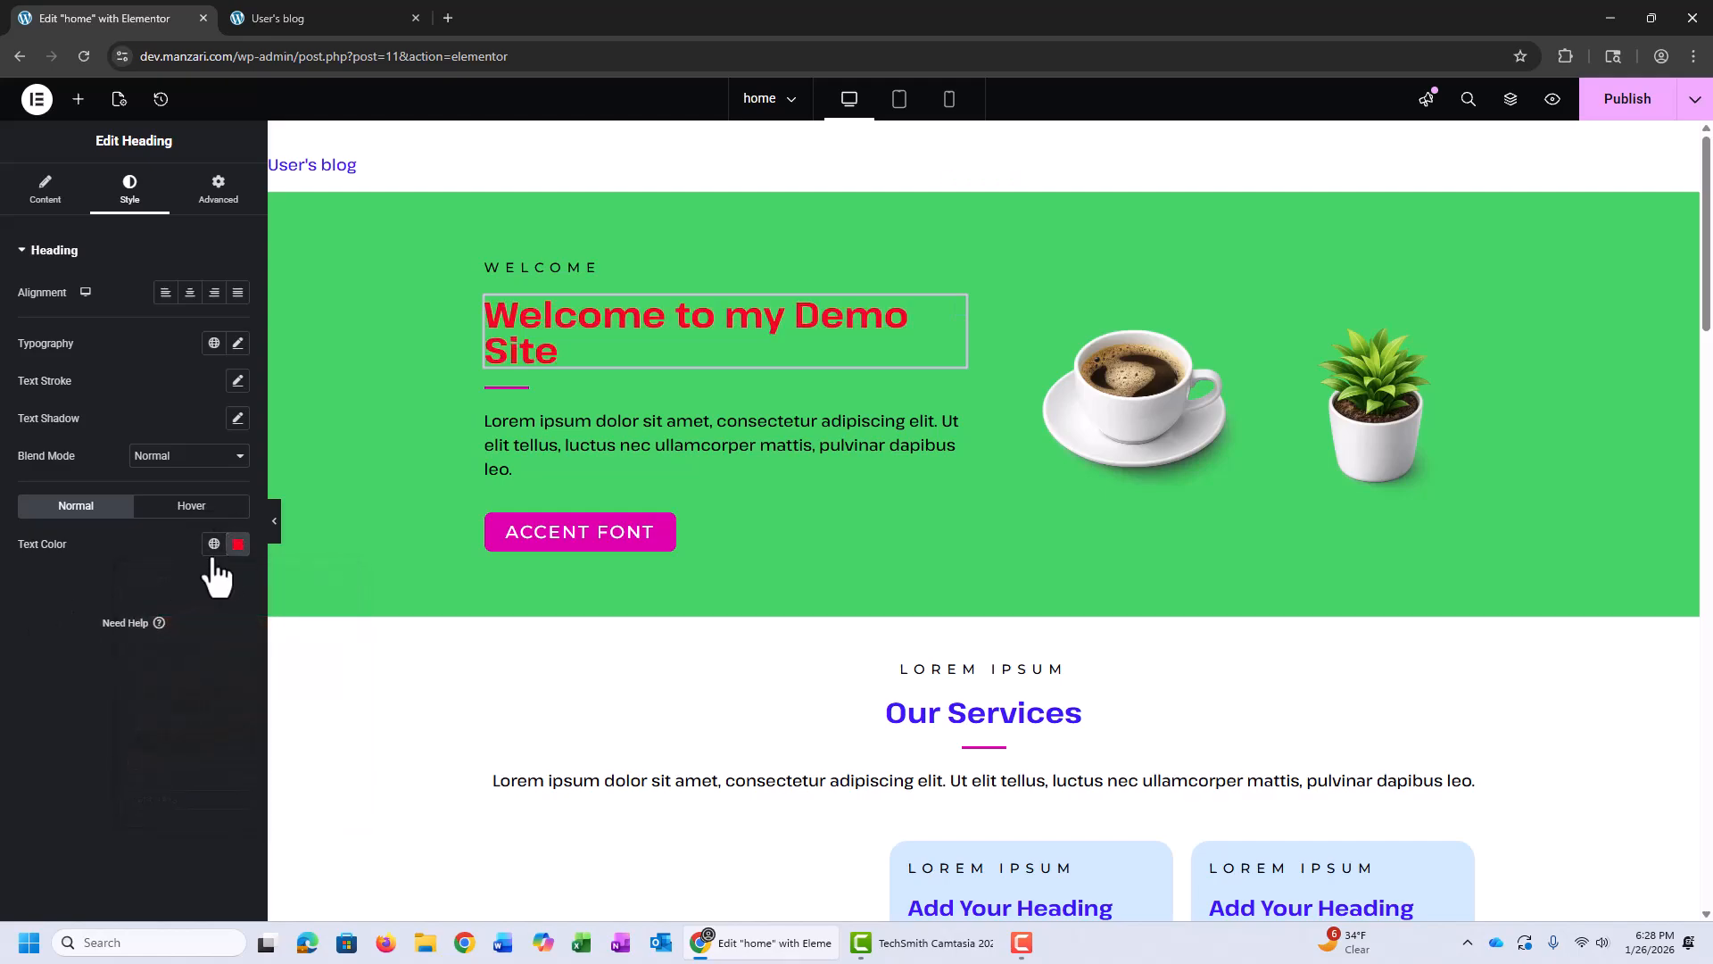
{"action": "left_click", "coordinate": [238, 545]}
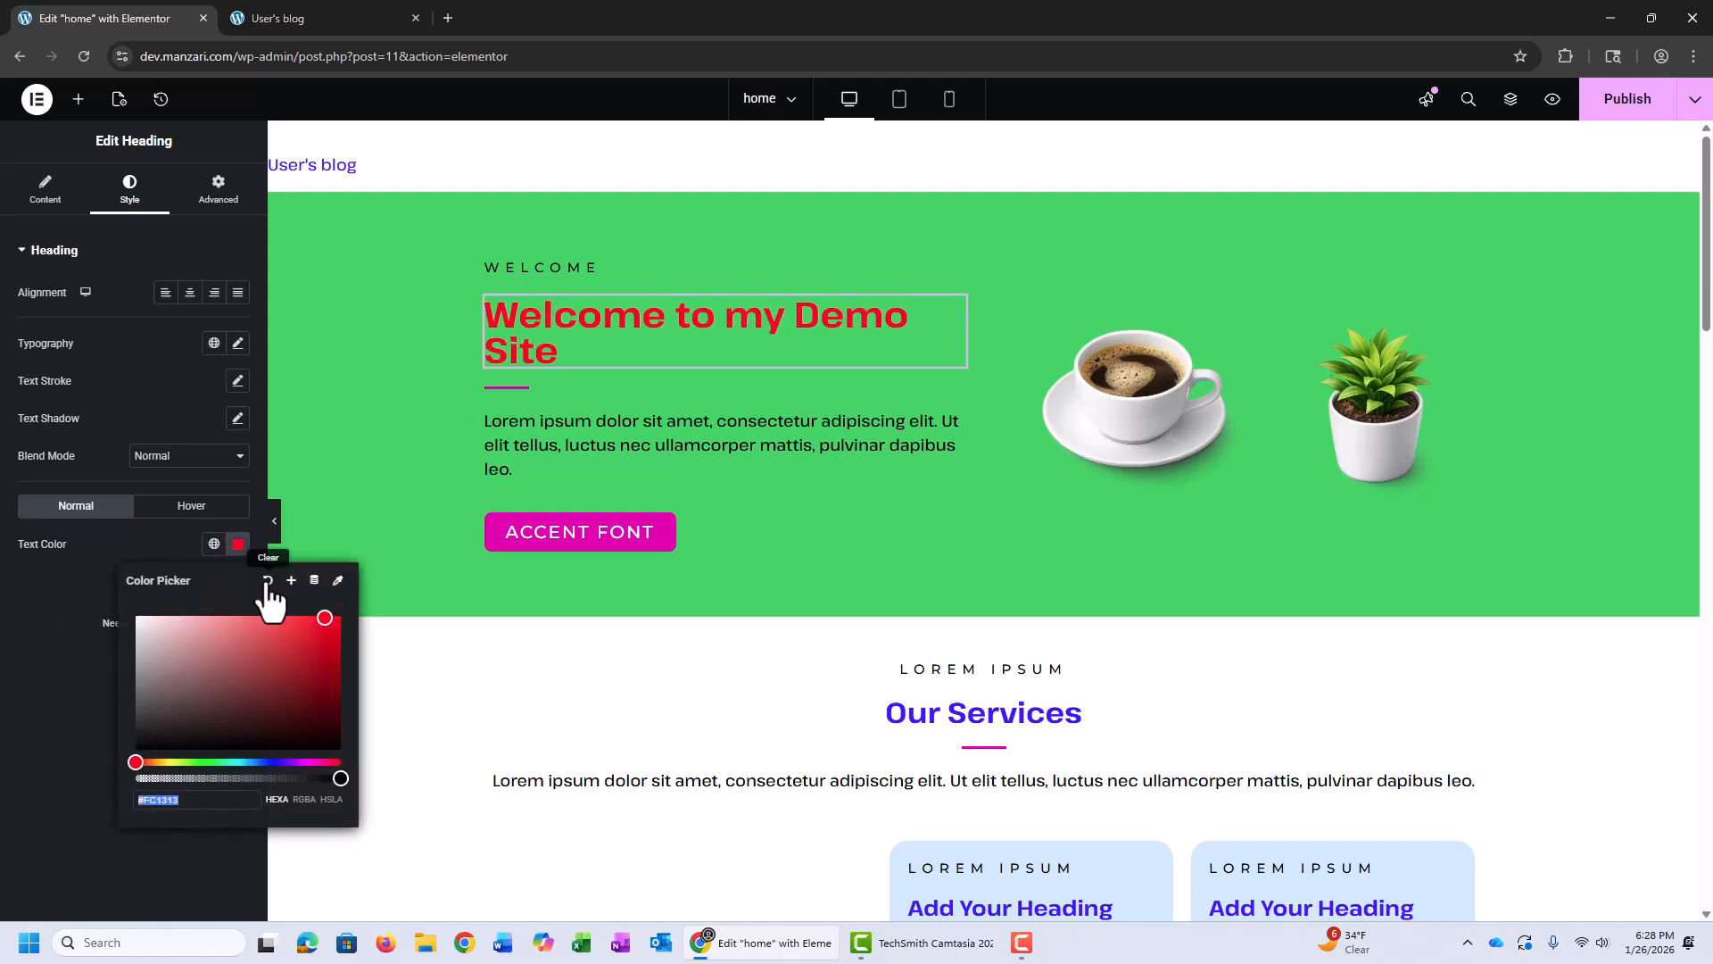
{"action": "left_click", "coordinate": [267, 581]}
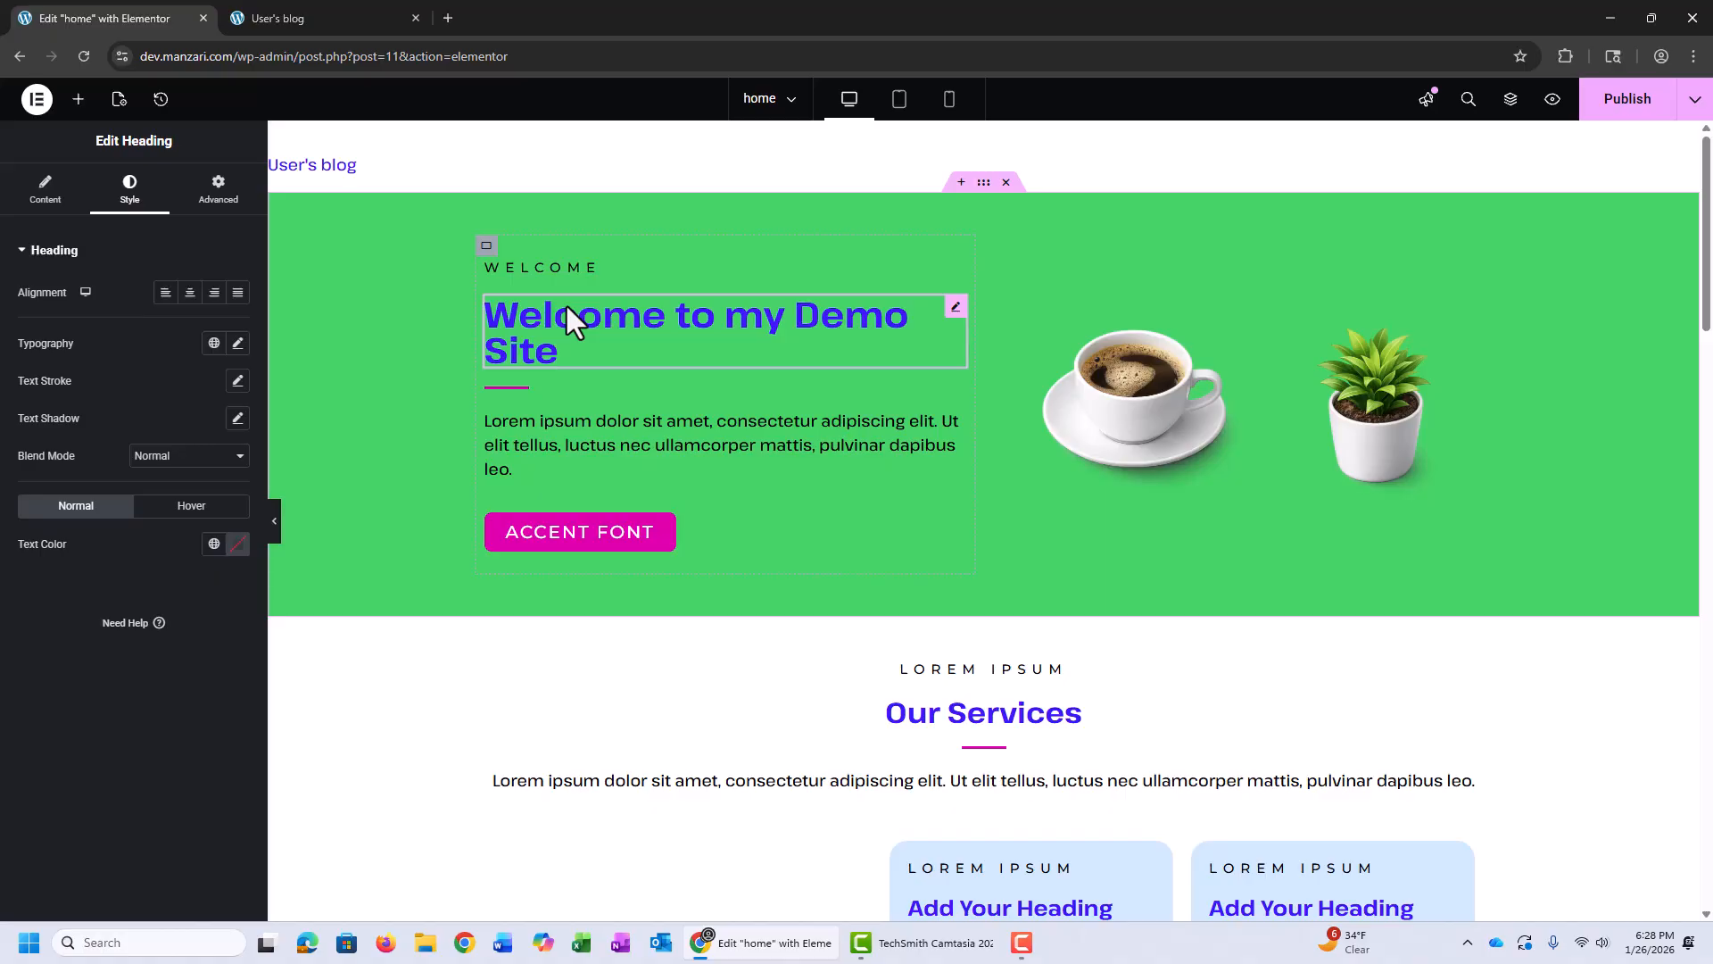
Step: Review the home page's styled sections down to the empty area below the newsletter section
{"action": "scroll", "coordinate": [774, 293], "scroll_direction": "down", "scroll_amount": 10}
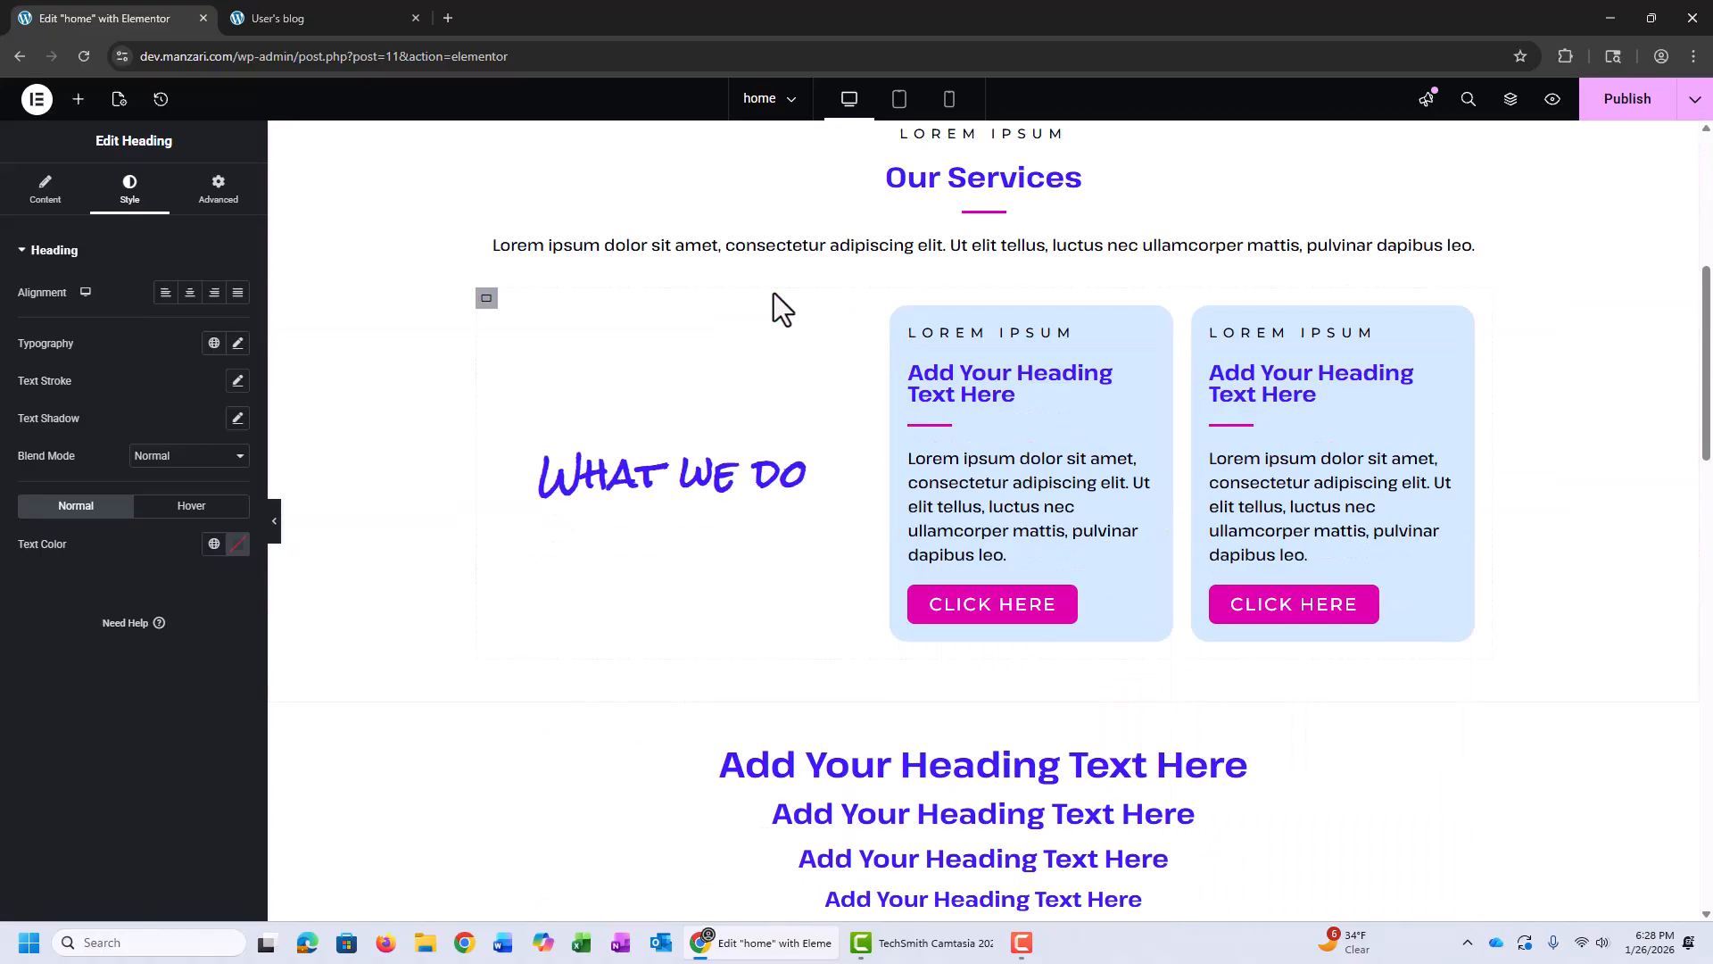
{"action": "scroll", "coordinate": [789, 303], "scroll_direction": "up", "scroll_amount": 5}
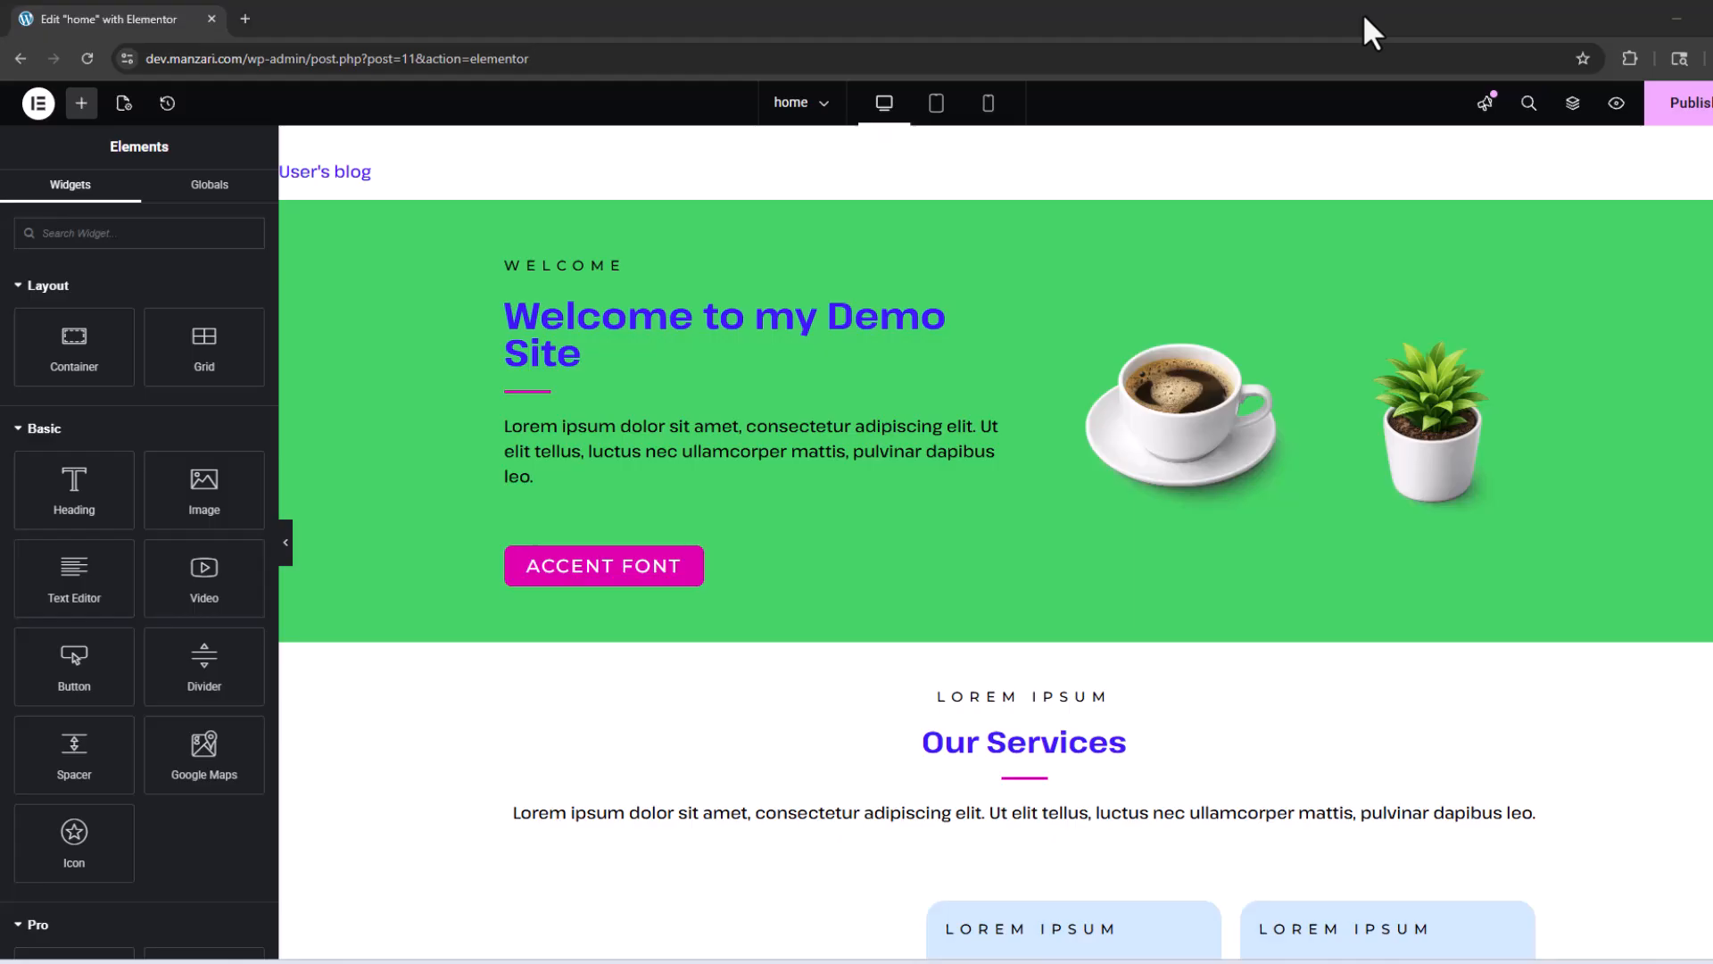
{"action": "left_click", "coordinate": [36, 105]}
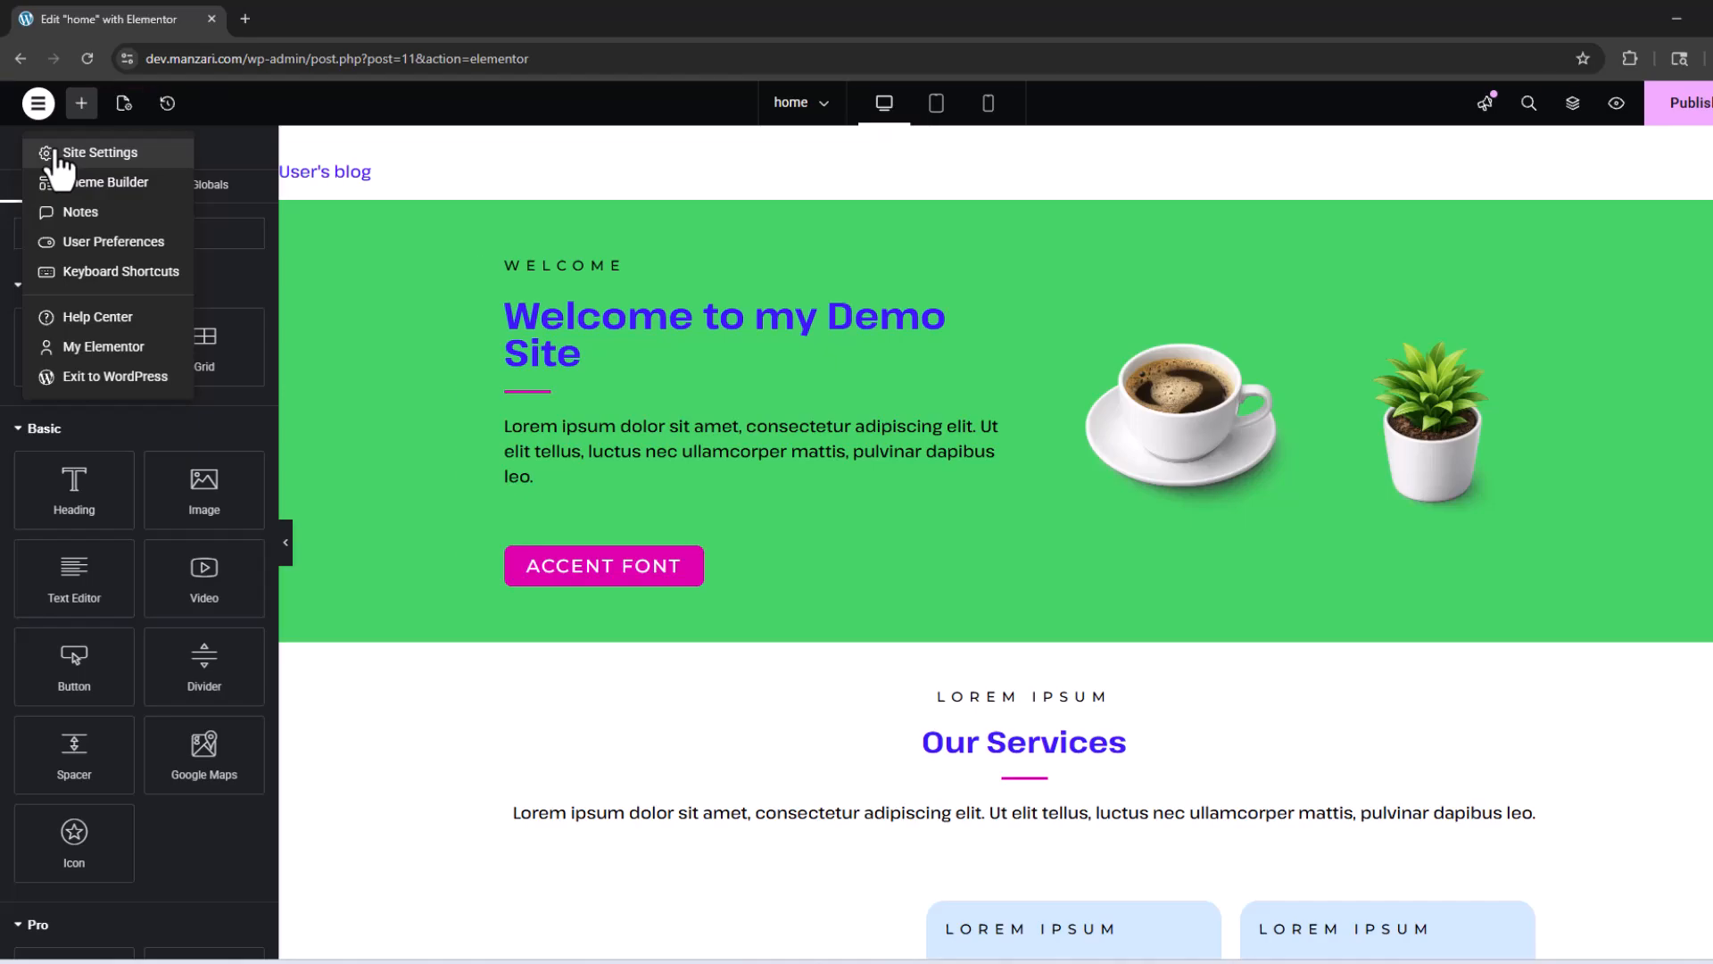
{"action": "left_click", "coordinate": [616, 243]}
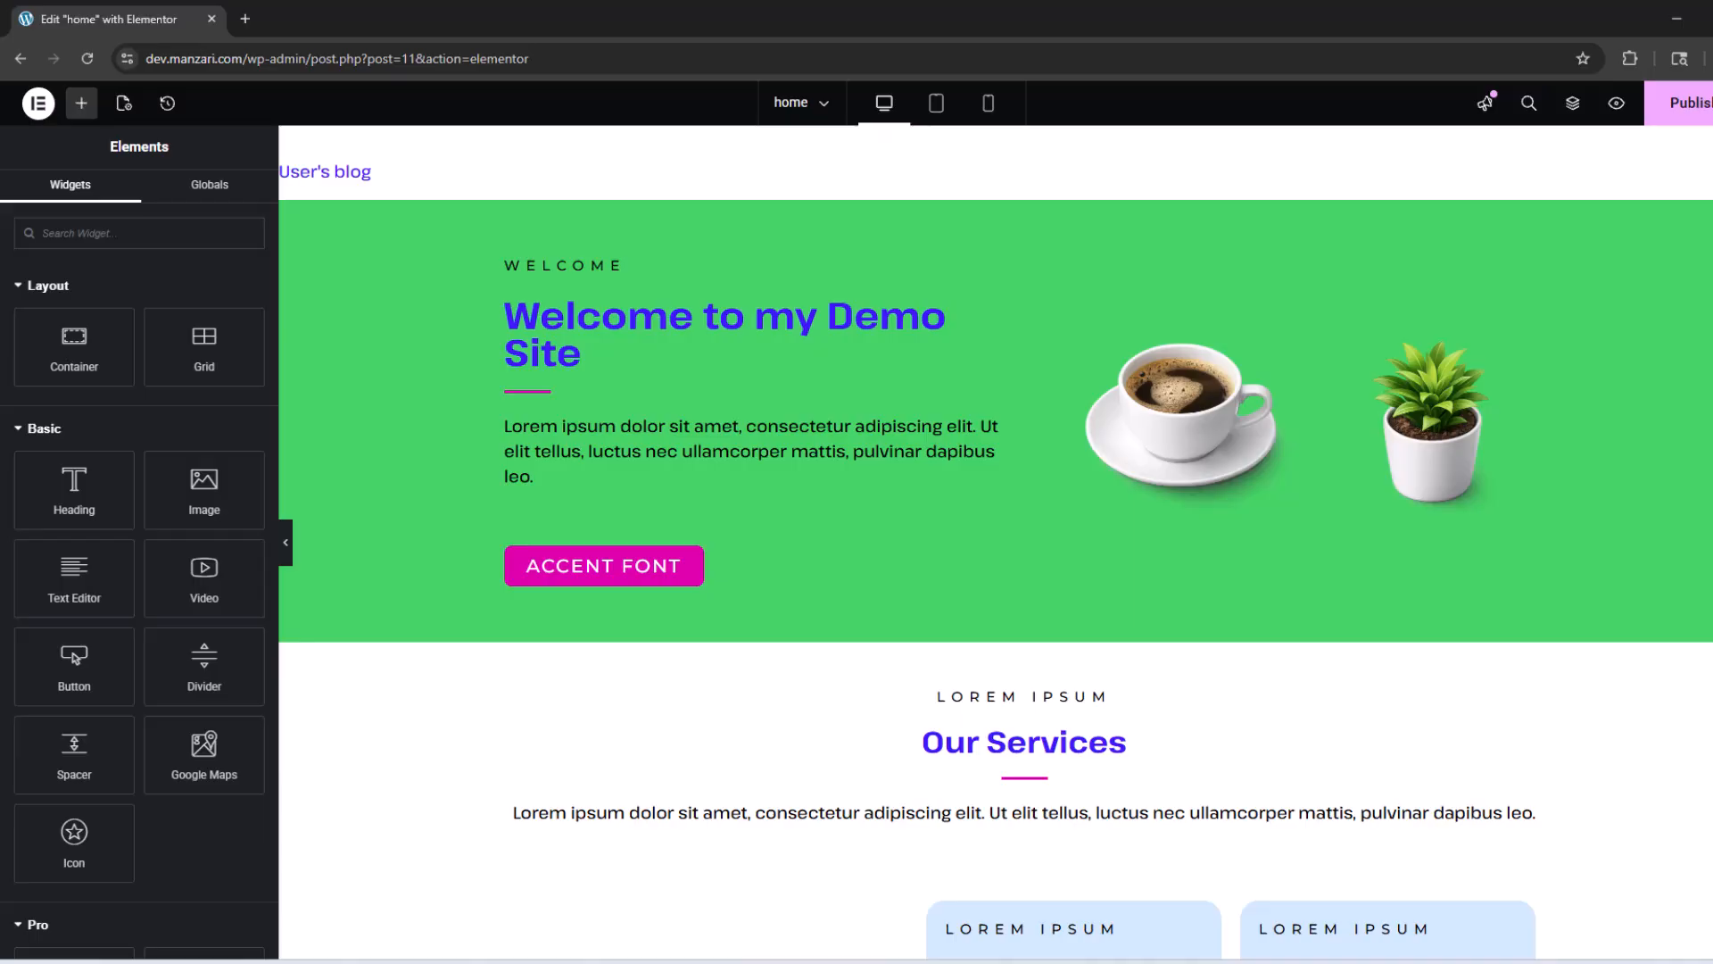
{"action": "scroll", "coordinate": [996, 535], "scroll_direction": "down", "scroll_amount": 15}
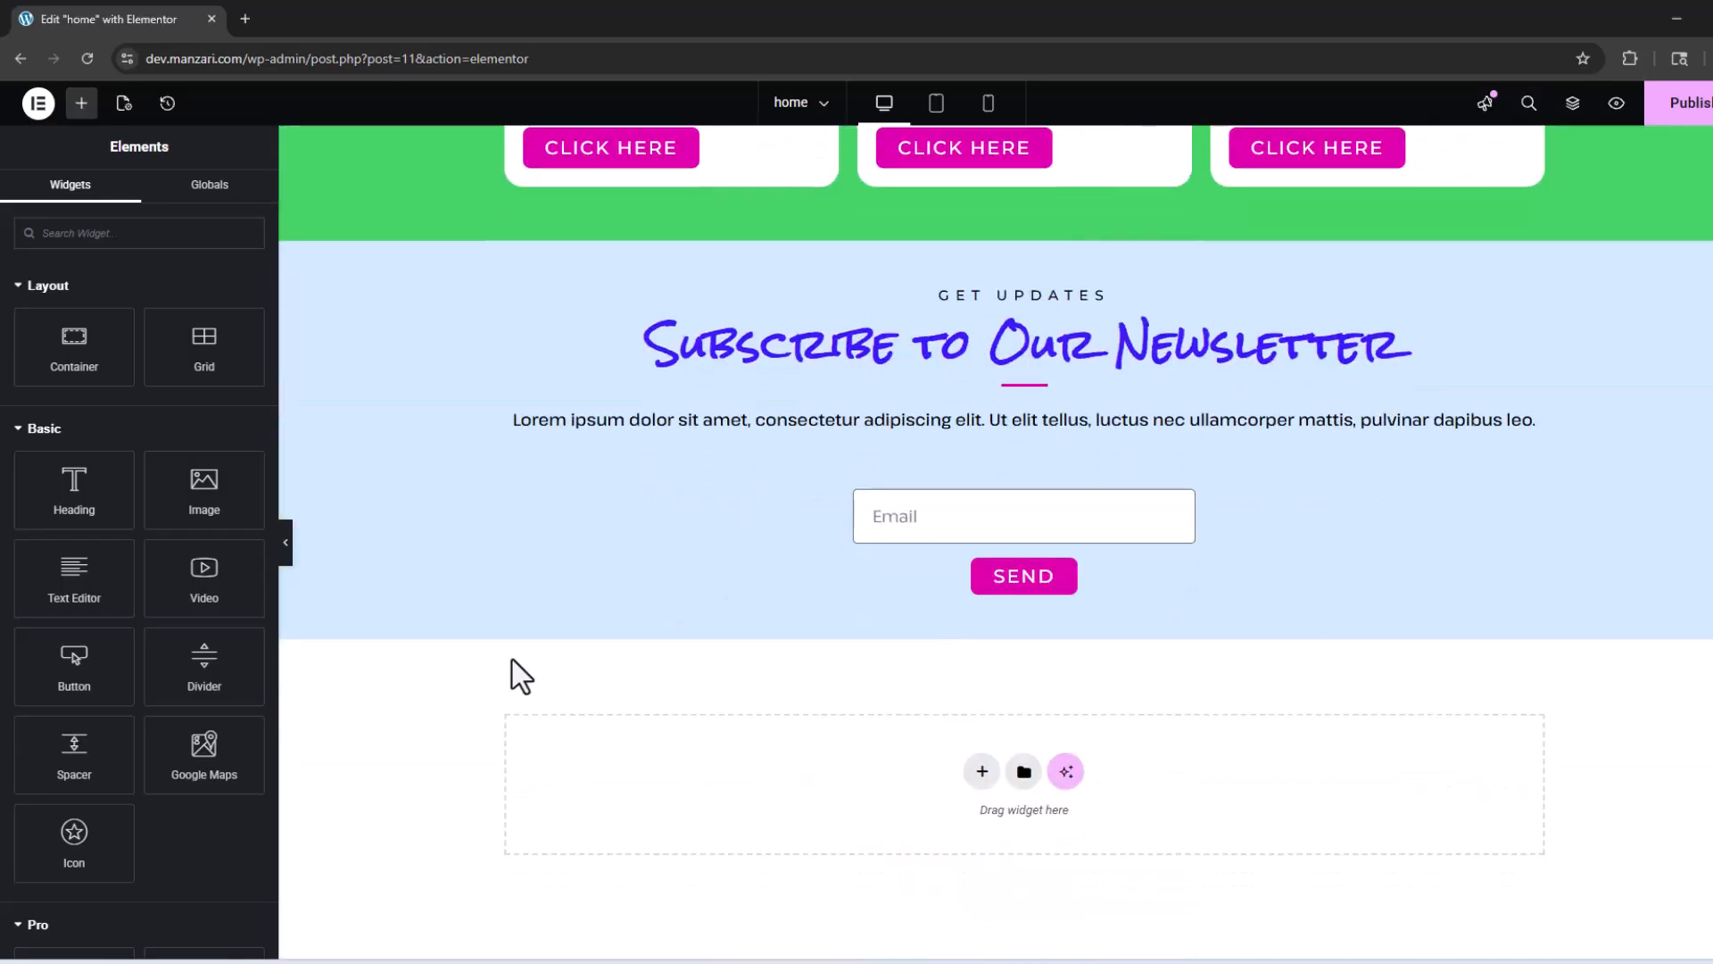
Step: Add a container below the newsletter section and give it a classic background in custom red (#EB1E1E)
{"action": "left_click_drag", "start_coordinate": [36, 326], "coordinate": [896, 774]}
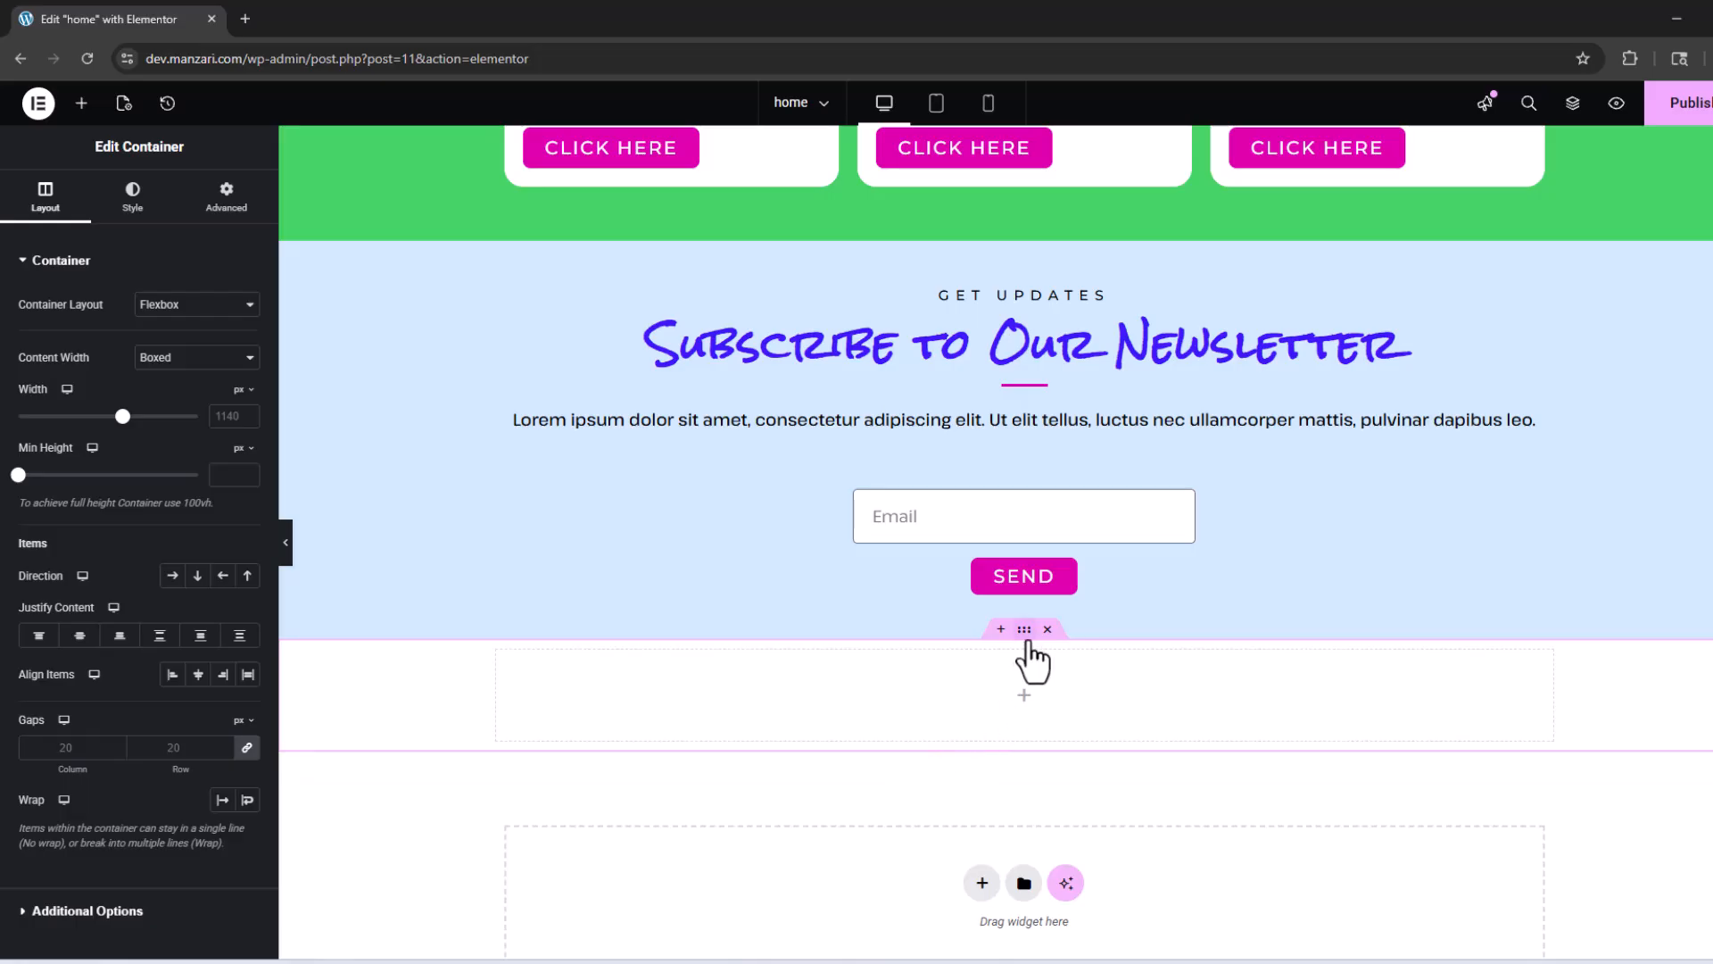
{"action": "left_click", "coordinate": [136, 198]}
{"action": "left_click", "coordinate": [172, 344]}
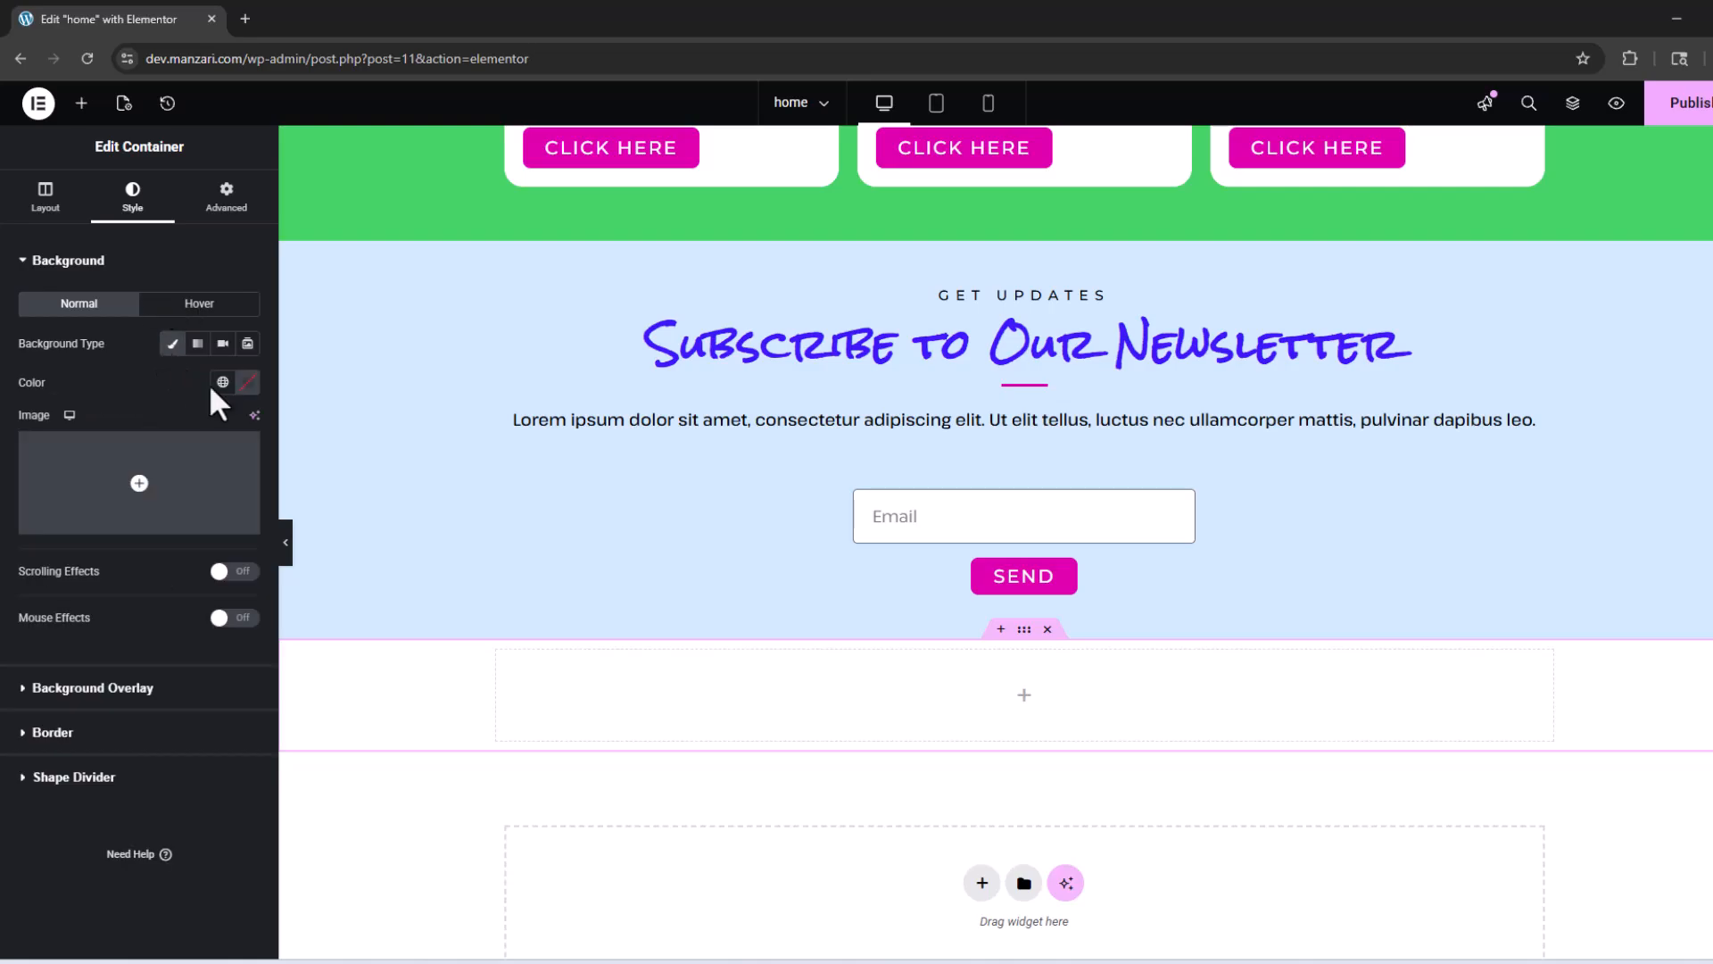
{"action": "left_click", "coordinate": [248, 381]}
{"action": "left_click", "coordinate": [330, 489]}
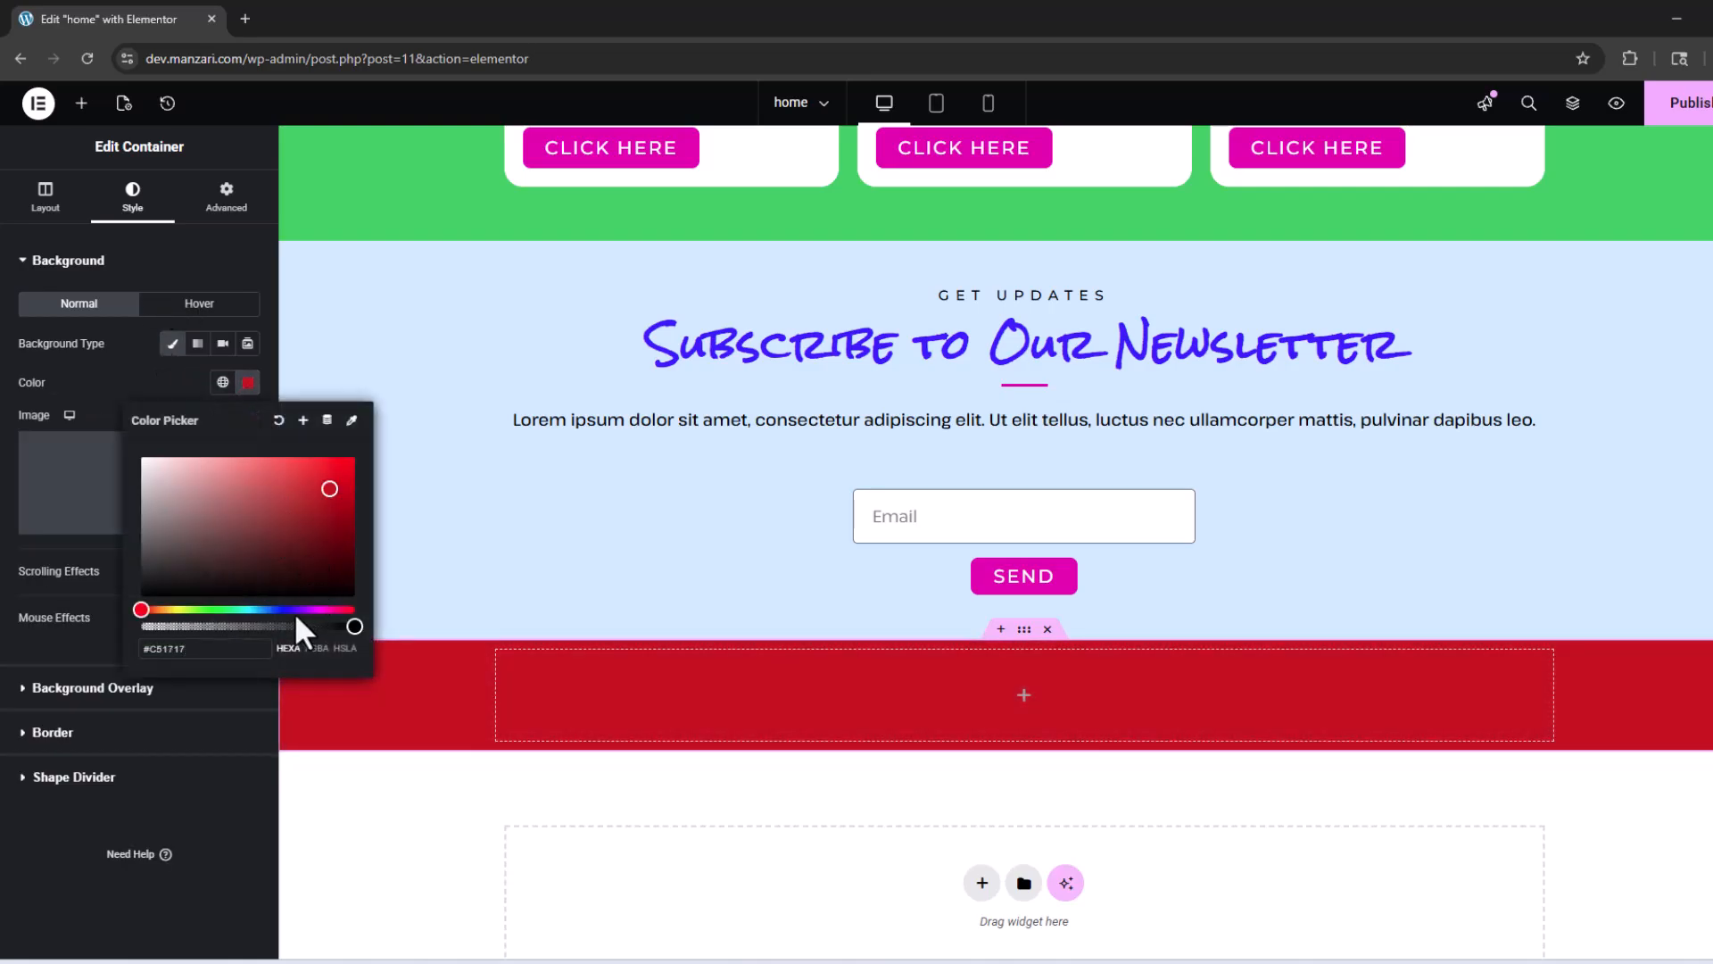
{"action": "left_click_drag", "start_coordinate": [294, 480], "coordinate": [327, 468]}
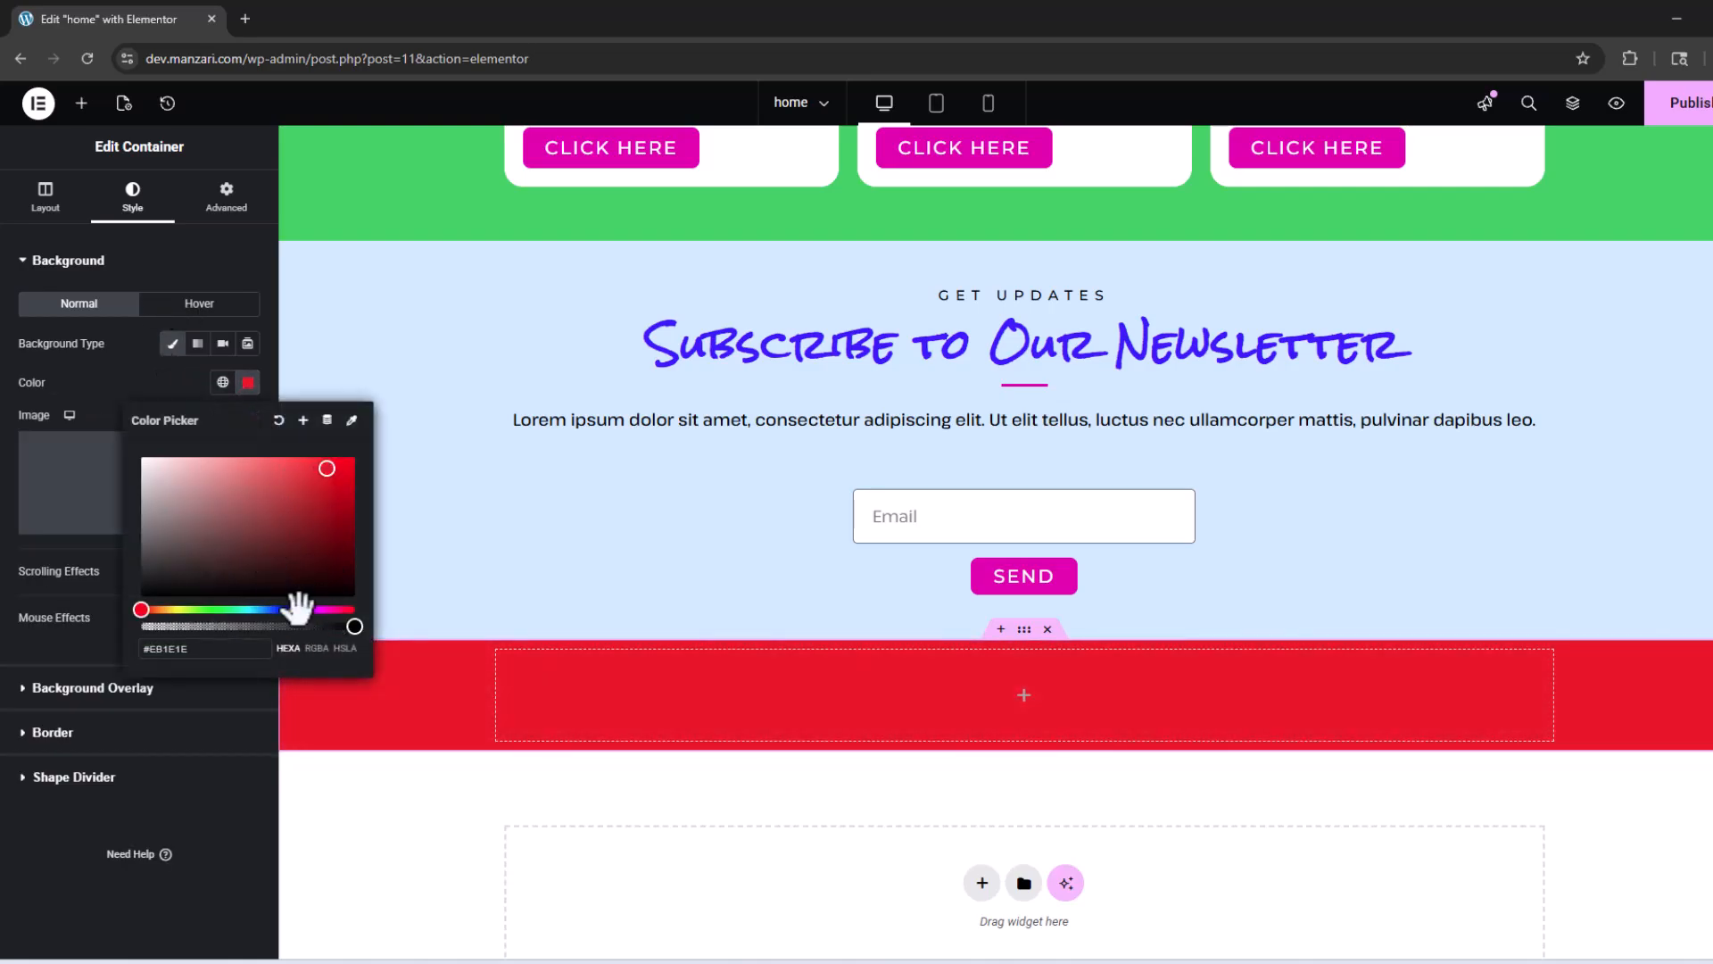
Step: Change the new container's custom background color to purple and open the global colors list for that background
{"action": "left_click", "coordinate": [294, 609]}
{"action": "left_click", "coordinate": [302, 500]}
{"action": "left_click", "coordinate": [183, 382]}
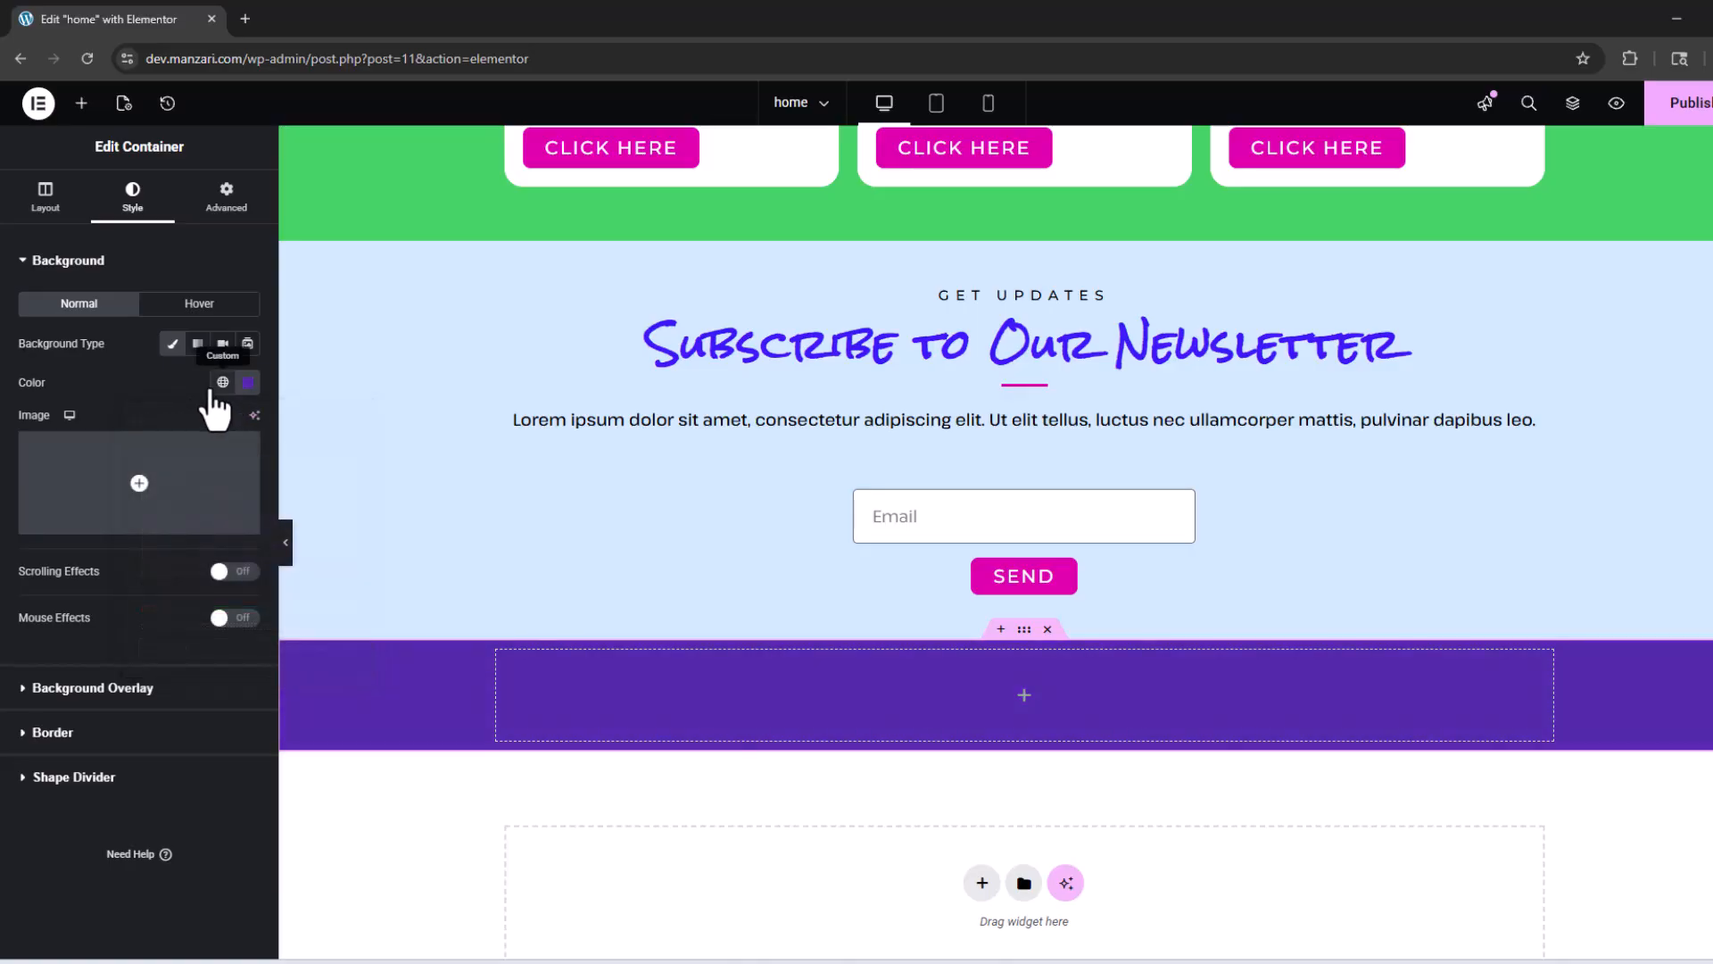
{"action": "left_click", "coordinate": [222, 382]}
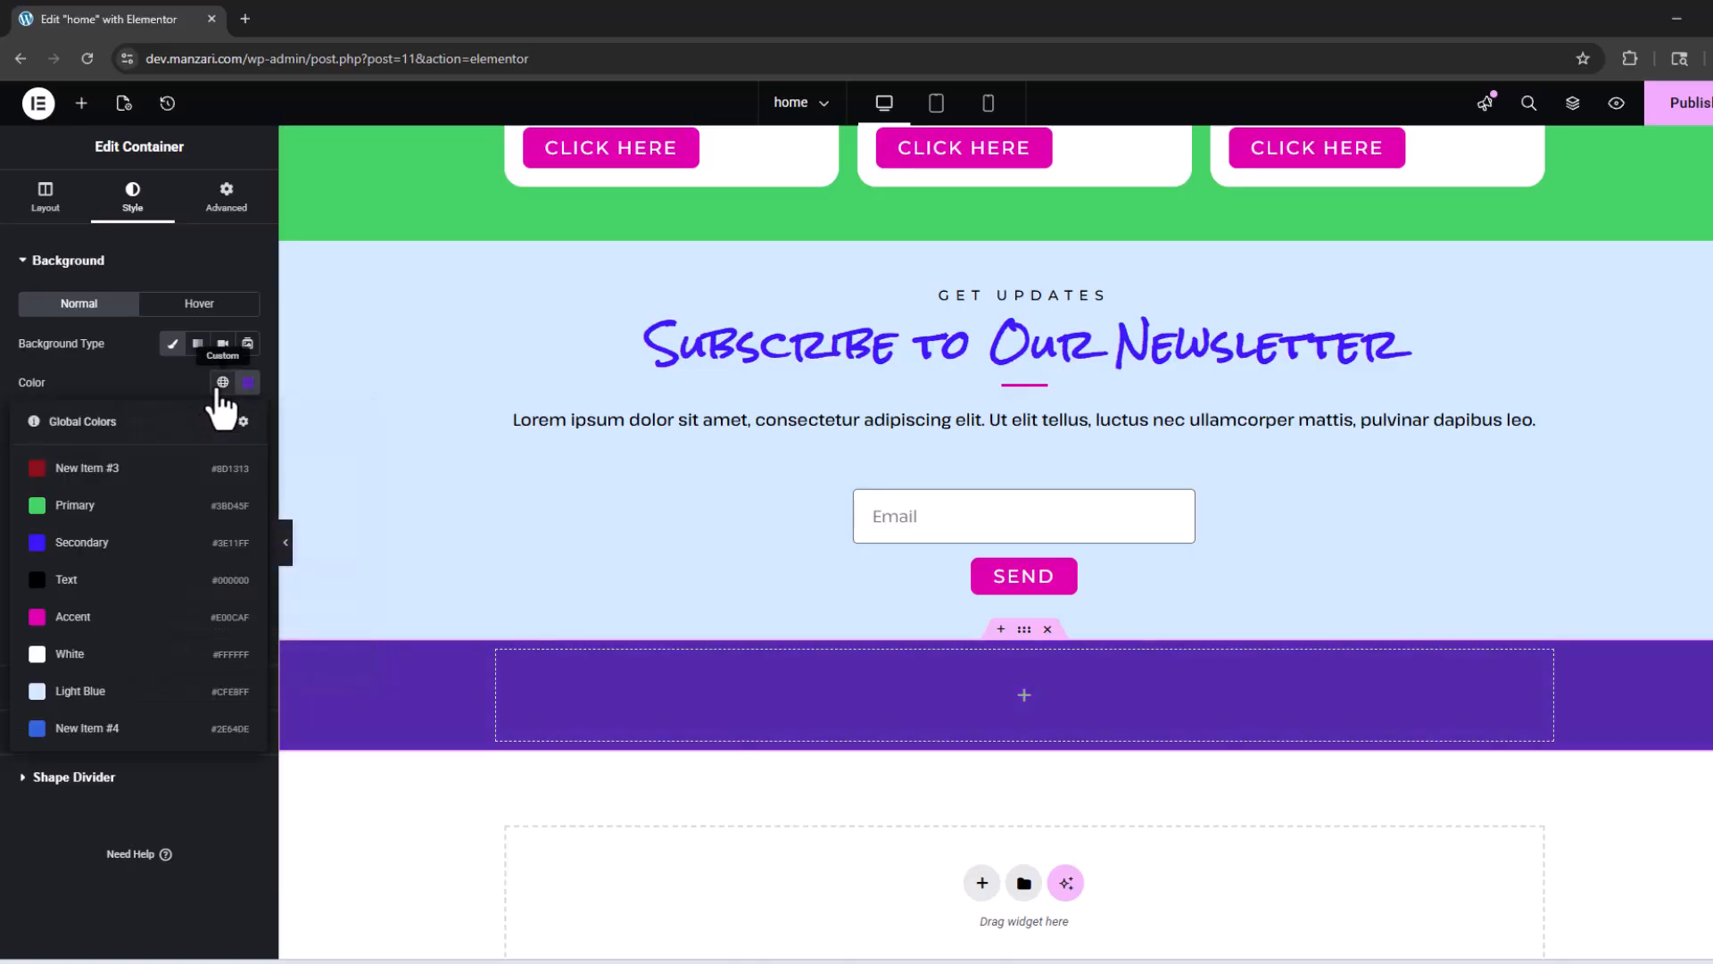